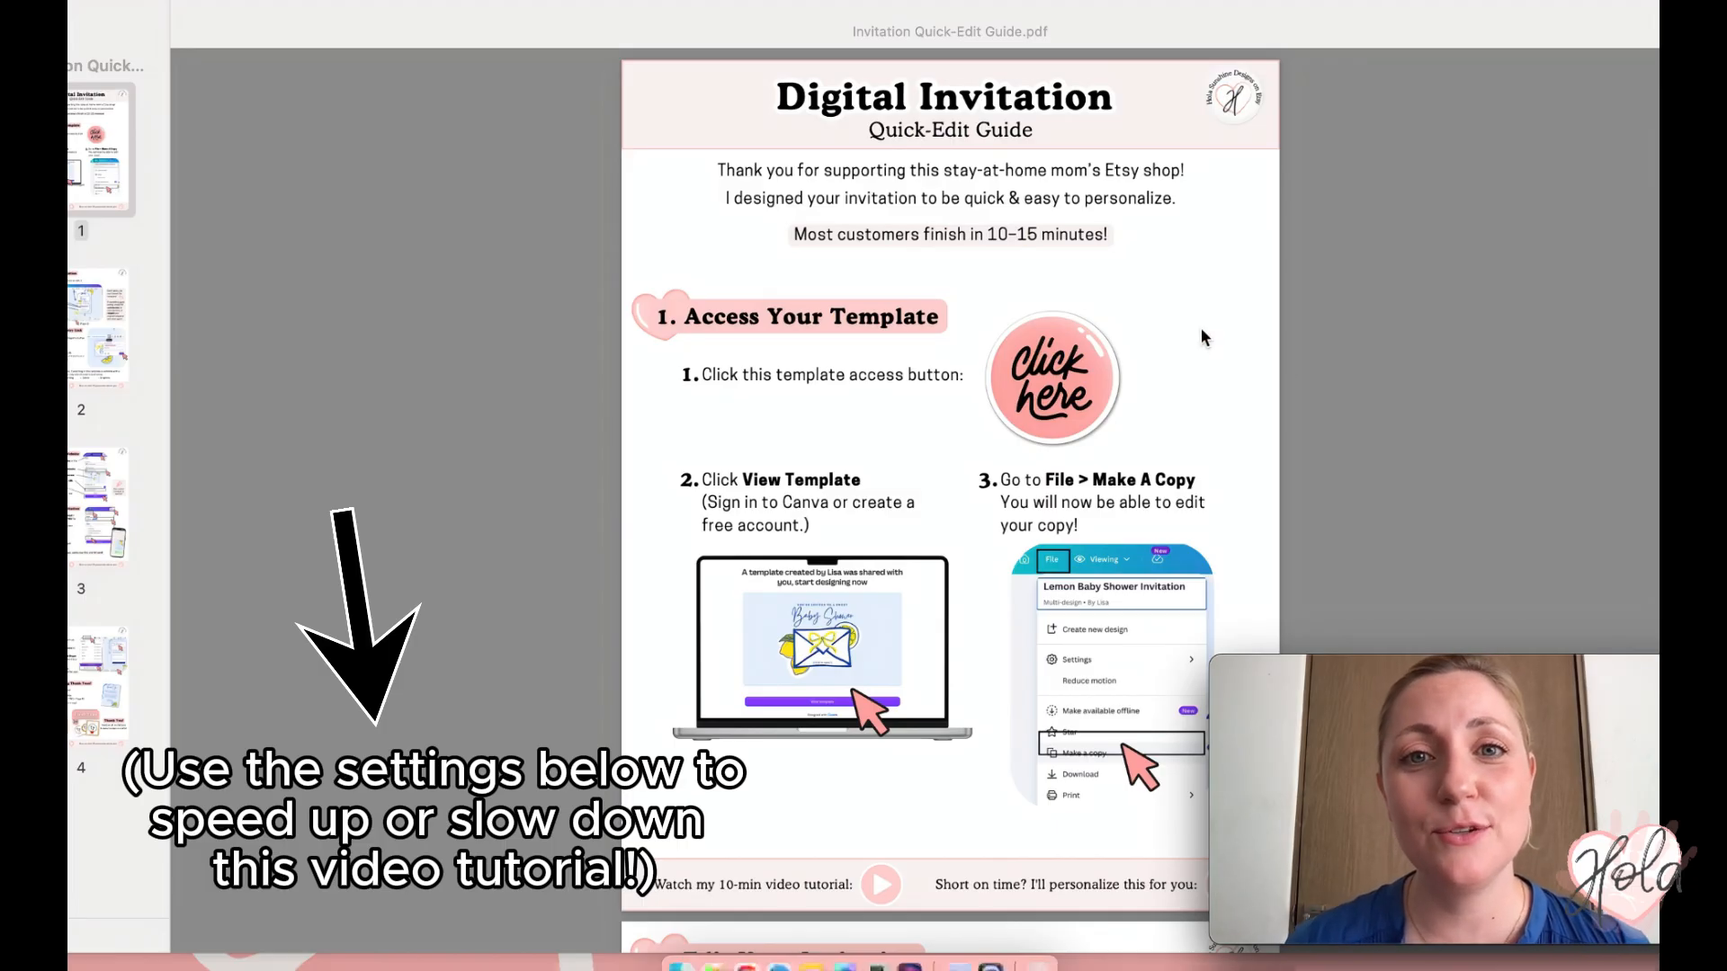
- Follow the quick-edit guide's 'Click here' template access link from Preview
click(1082, 407)
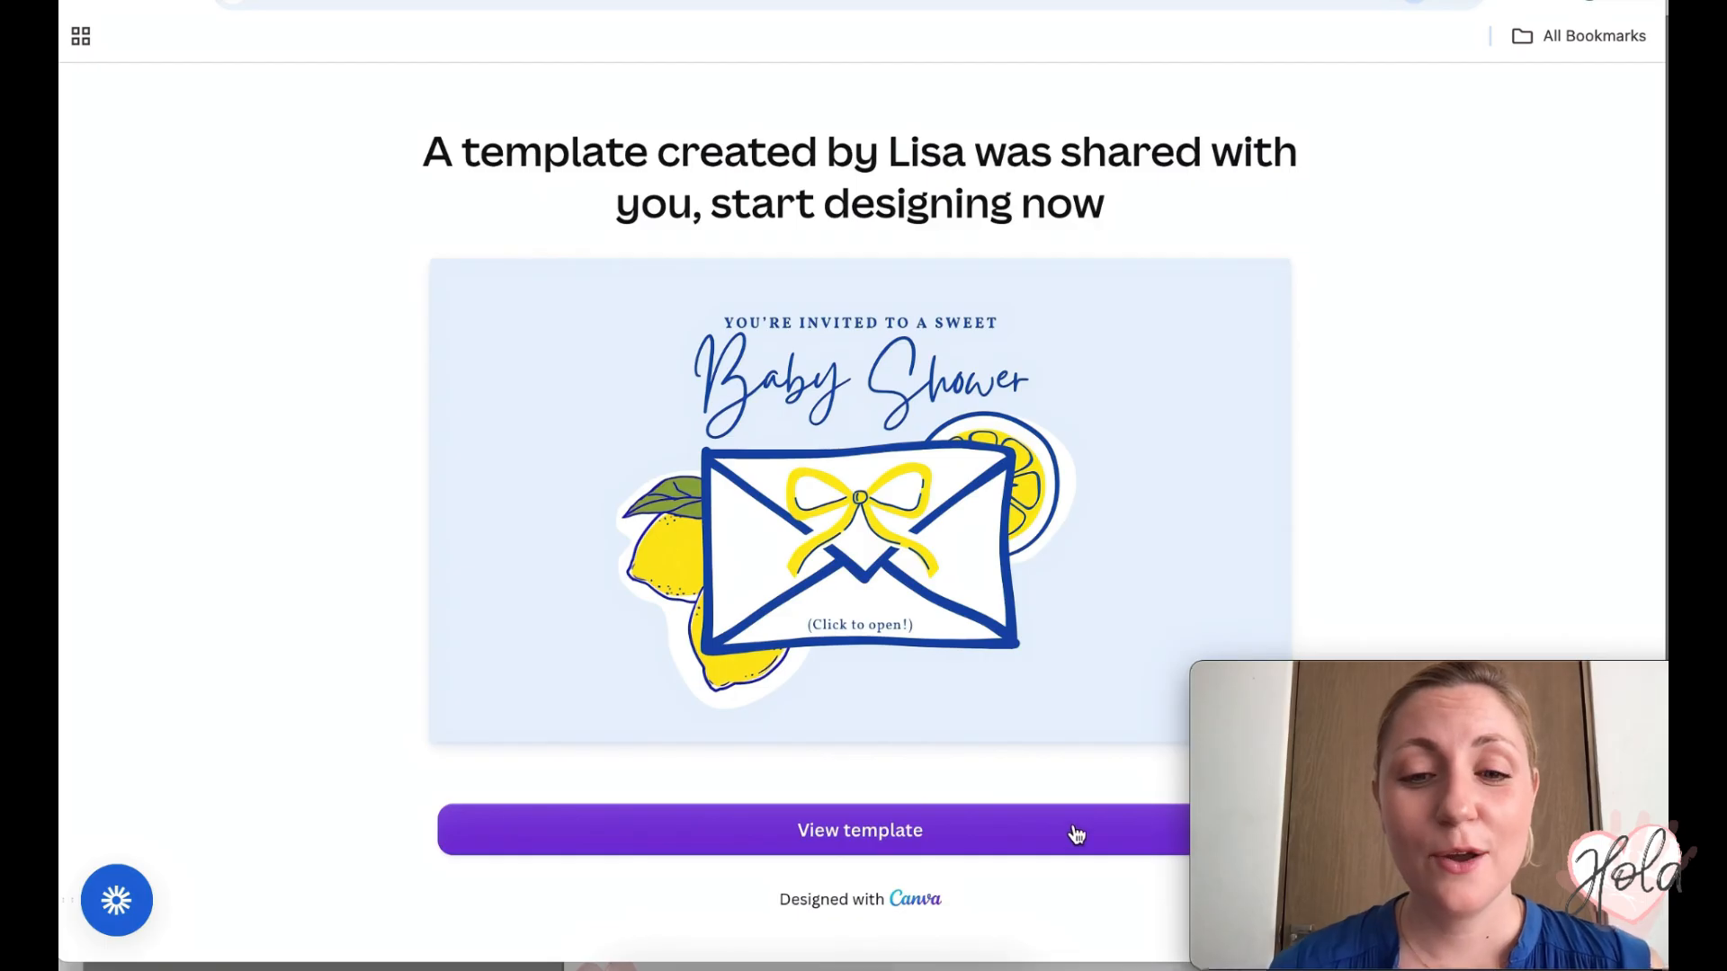
- Open the shared lemon Baby Shower template in the Canva design editor
click(850, 837)
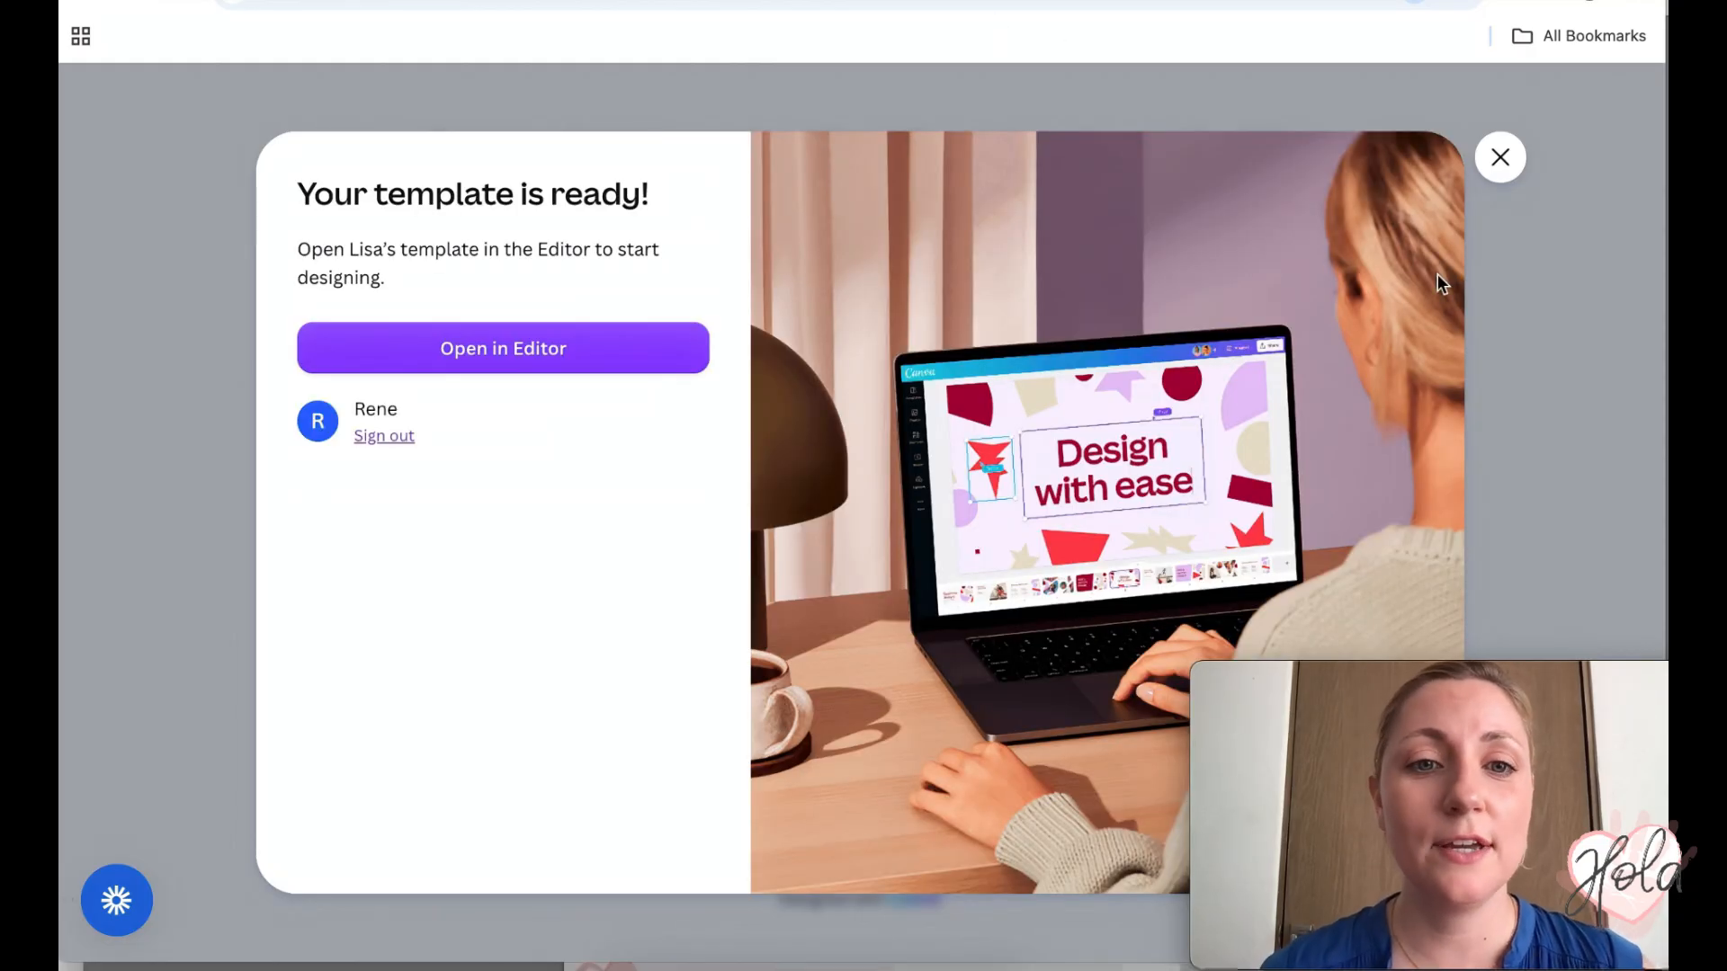
click(1500, 158)
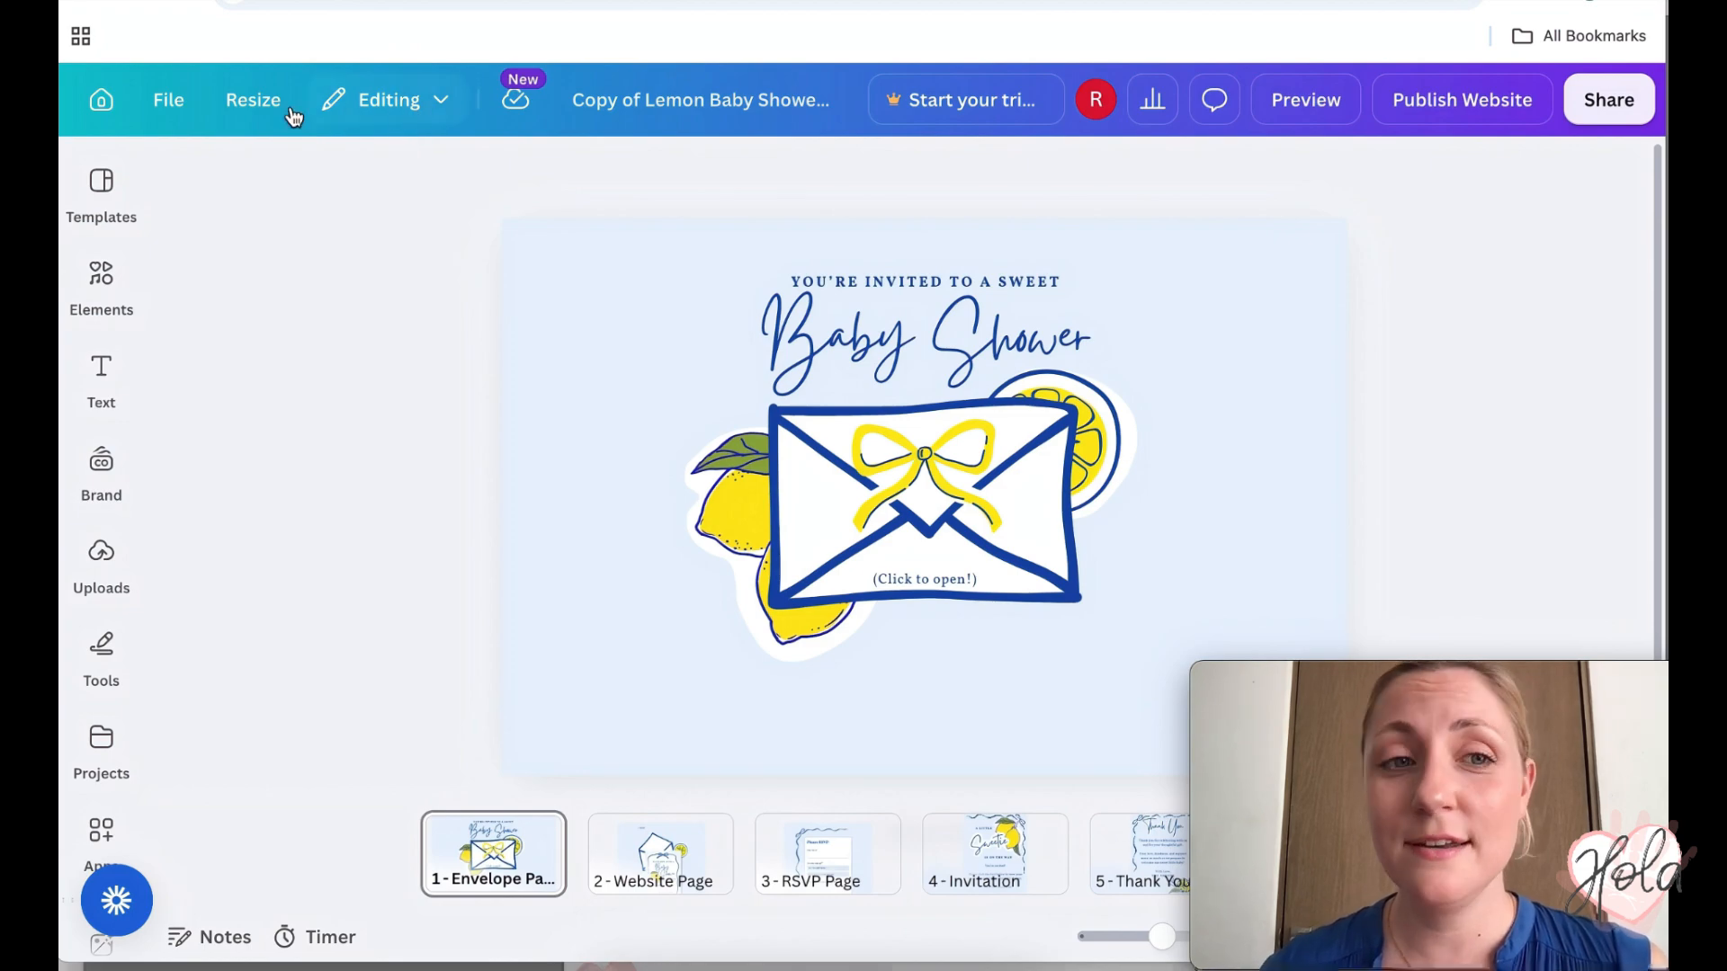
- Make a copy of the design and scroll to the Website Page's invitation card
click(173, 109)
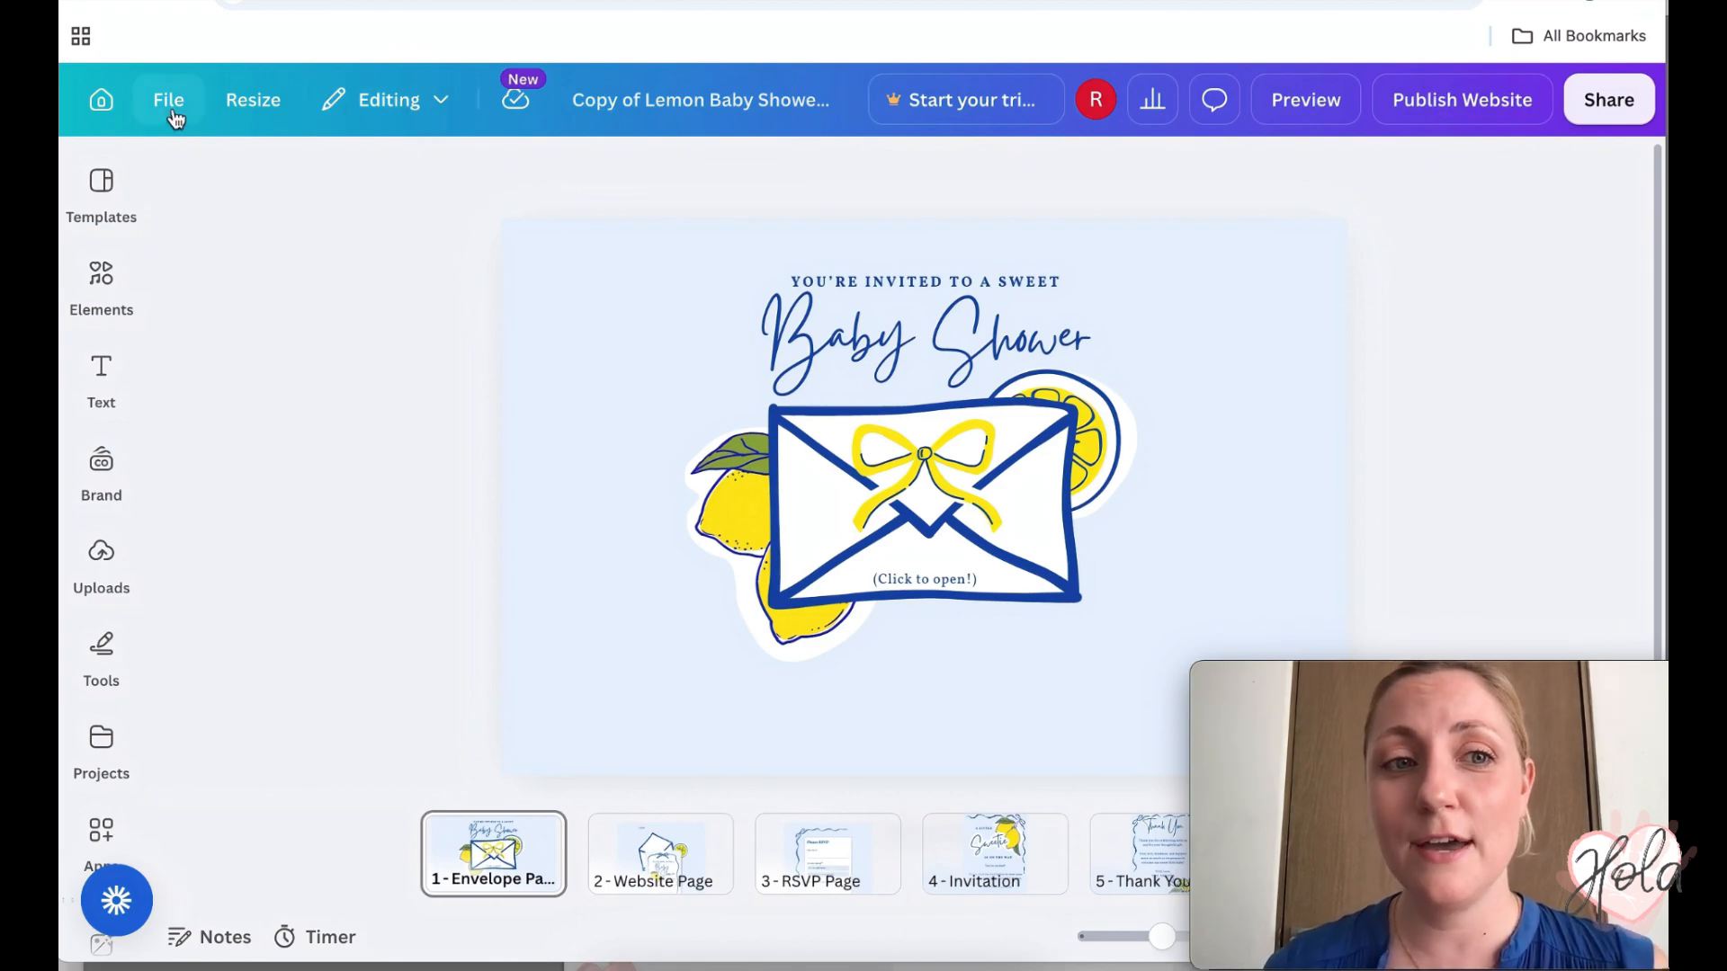
click(241, 733)
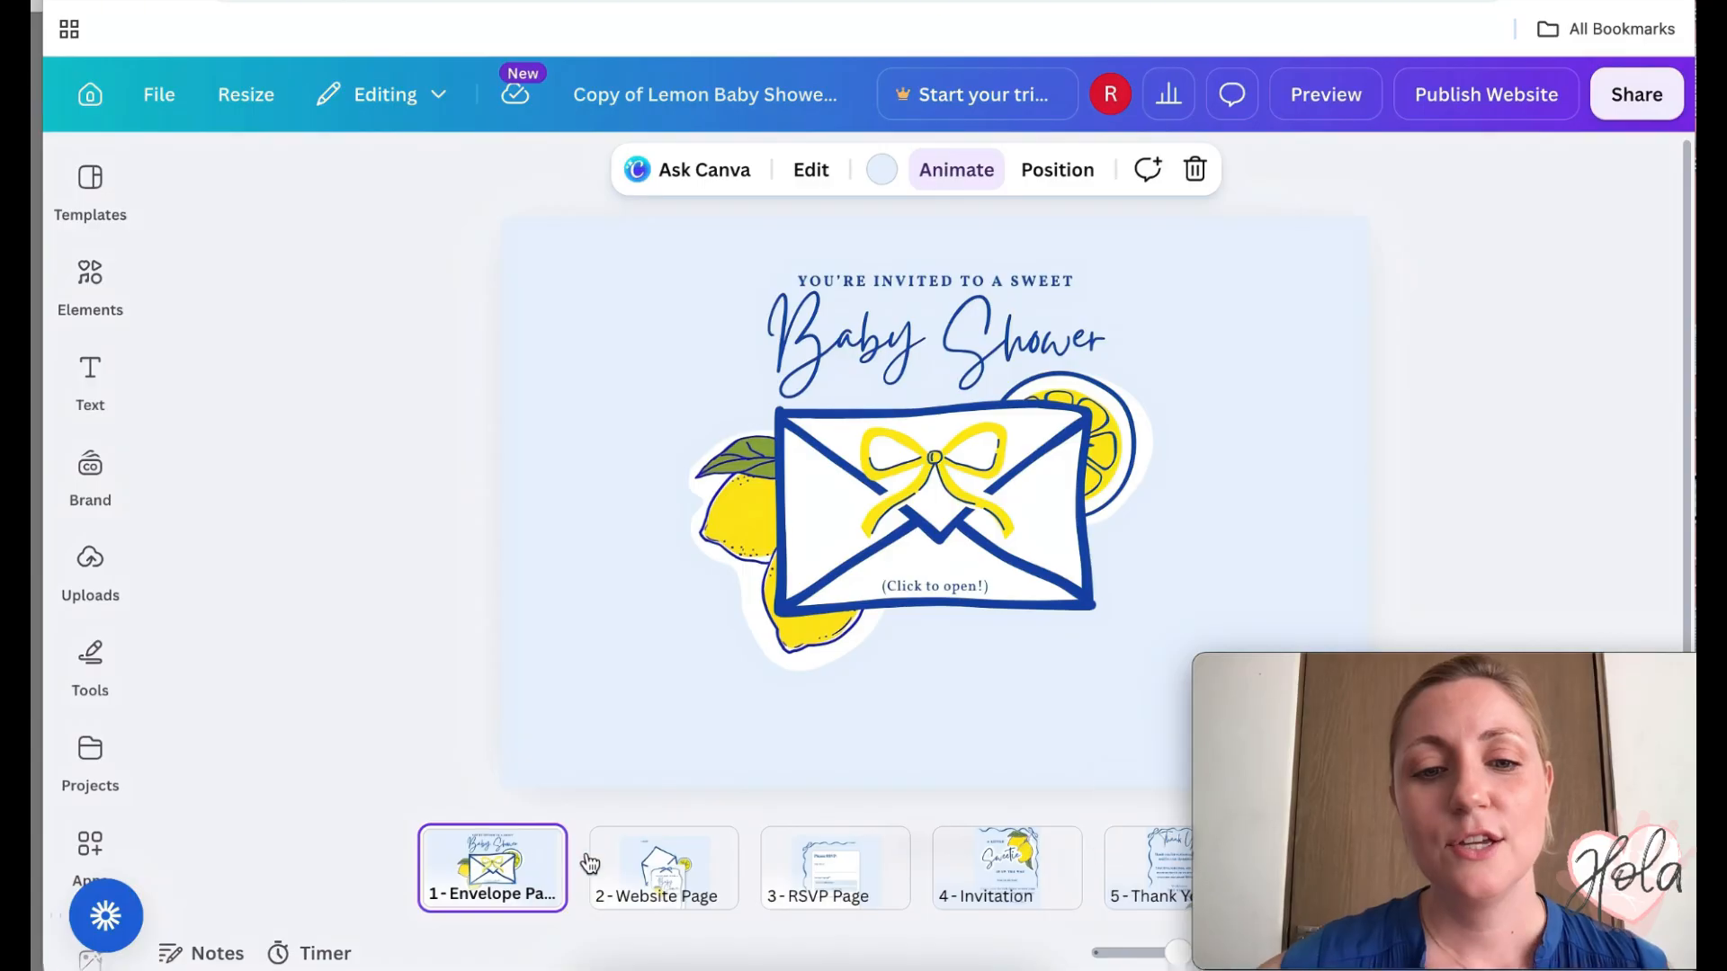
mouse_move(1232, 707)
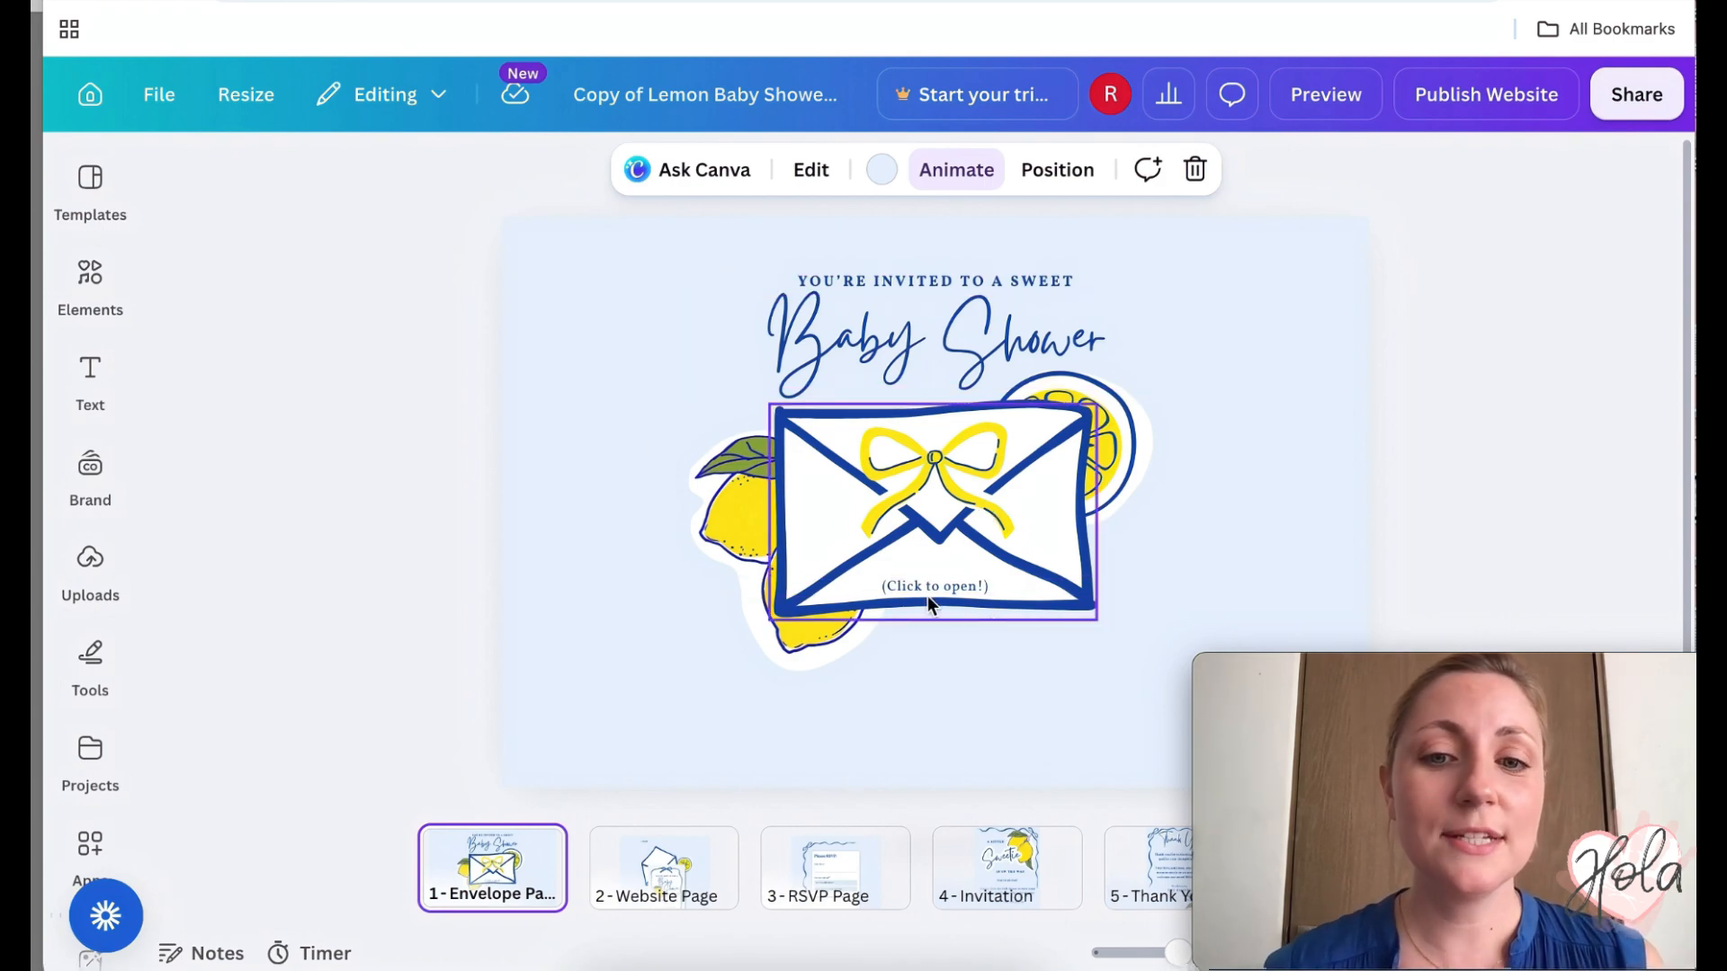
click(665, 865)
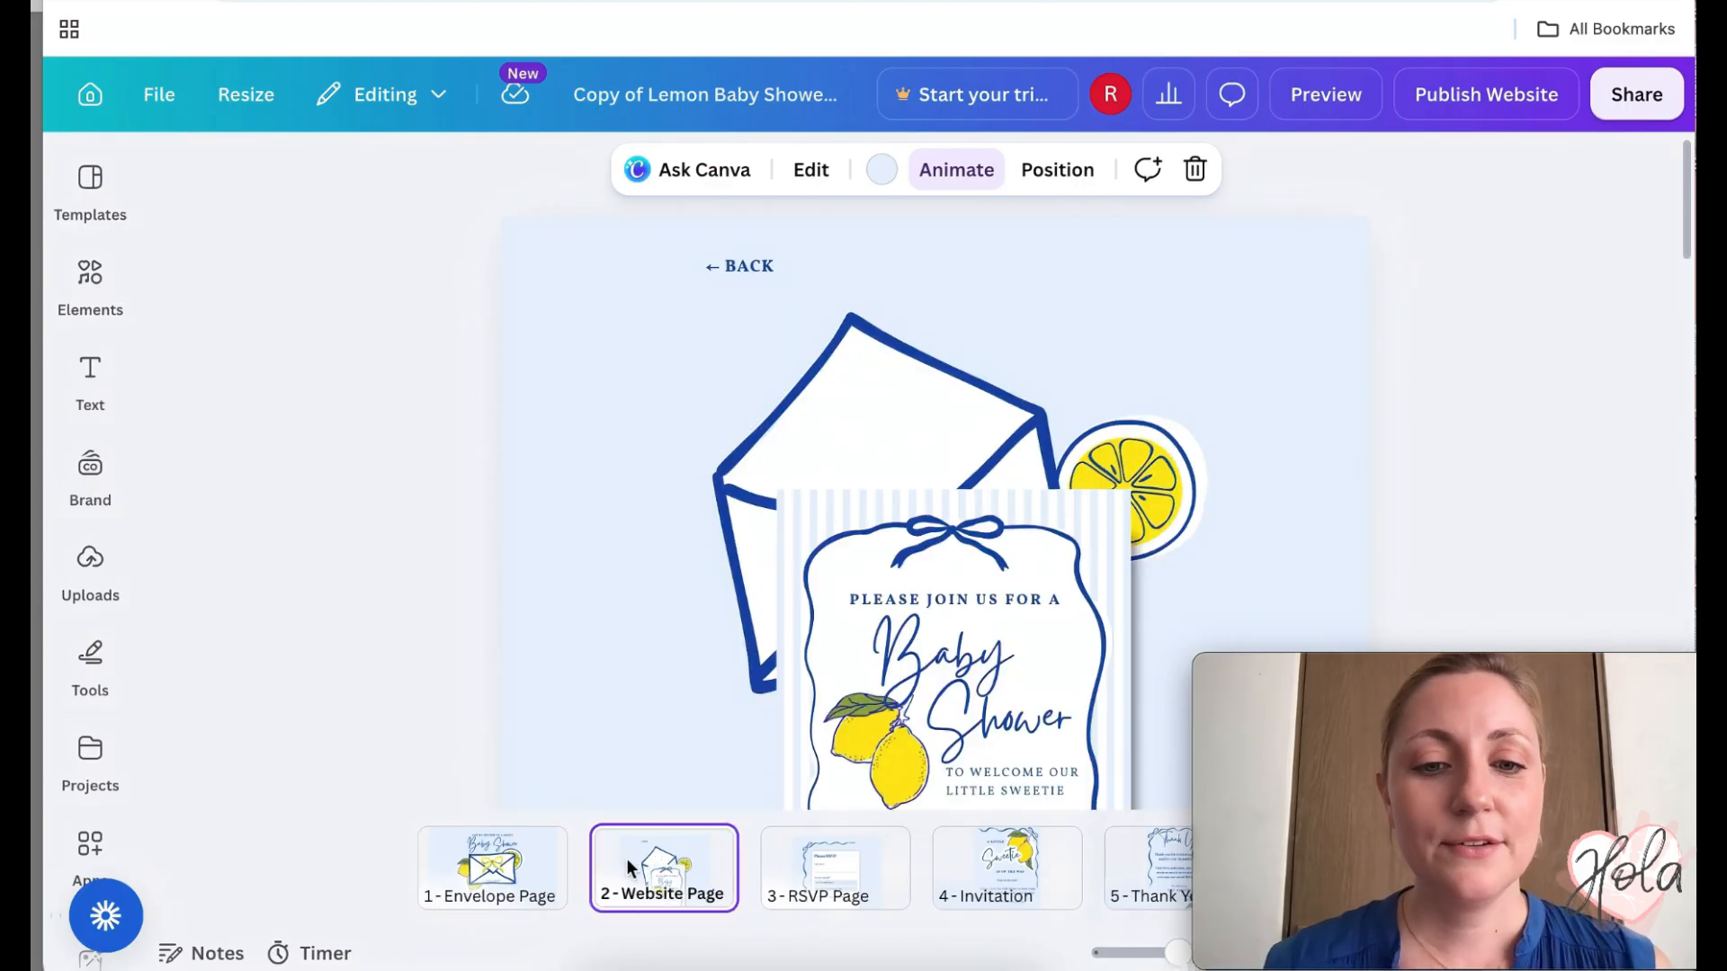
scroll(1294, 359, down, 1)
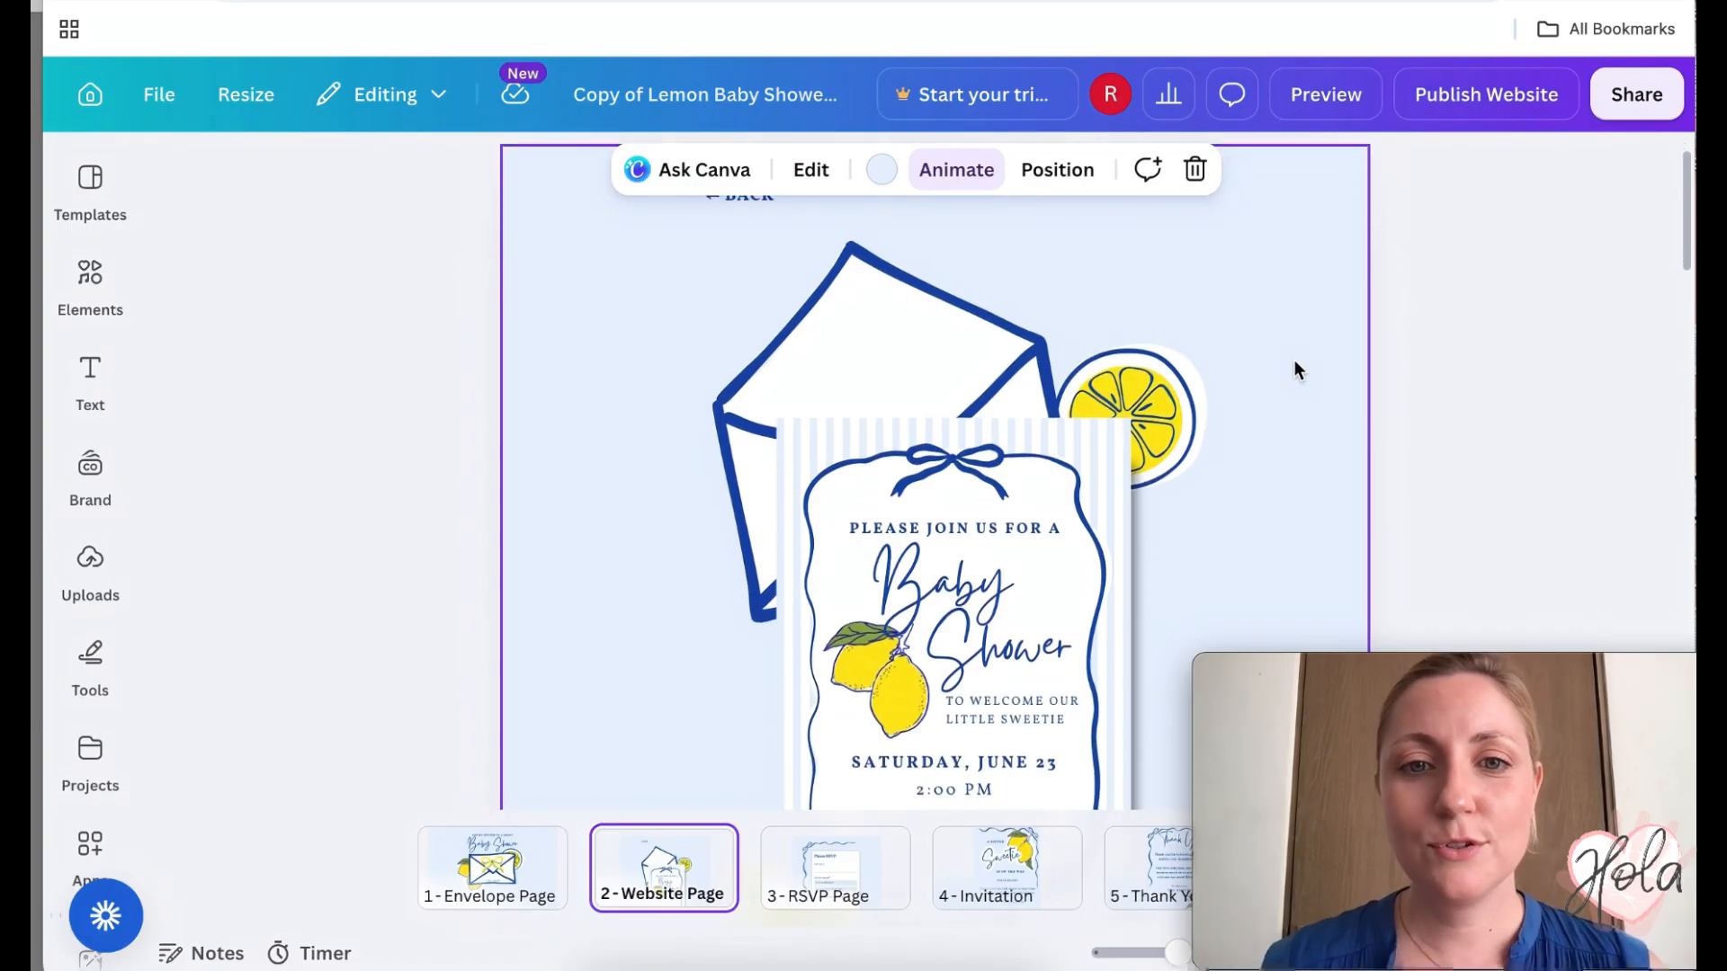
scroll(1238, 410, down, 2)
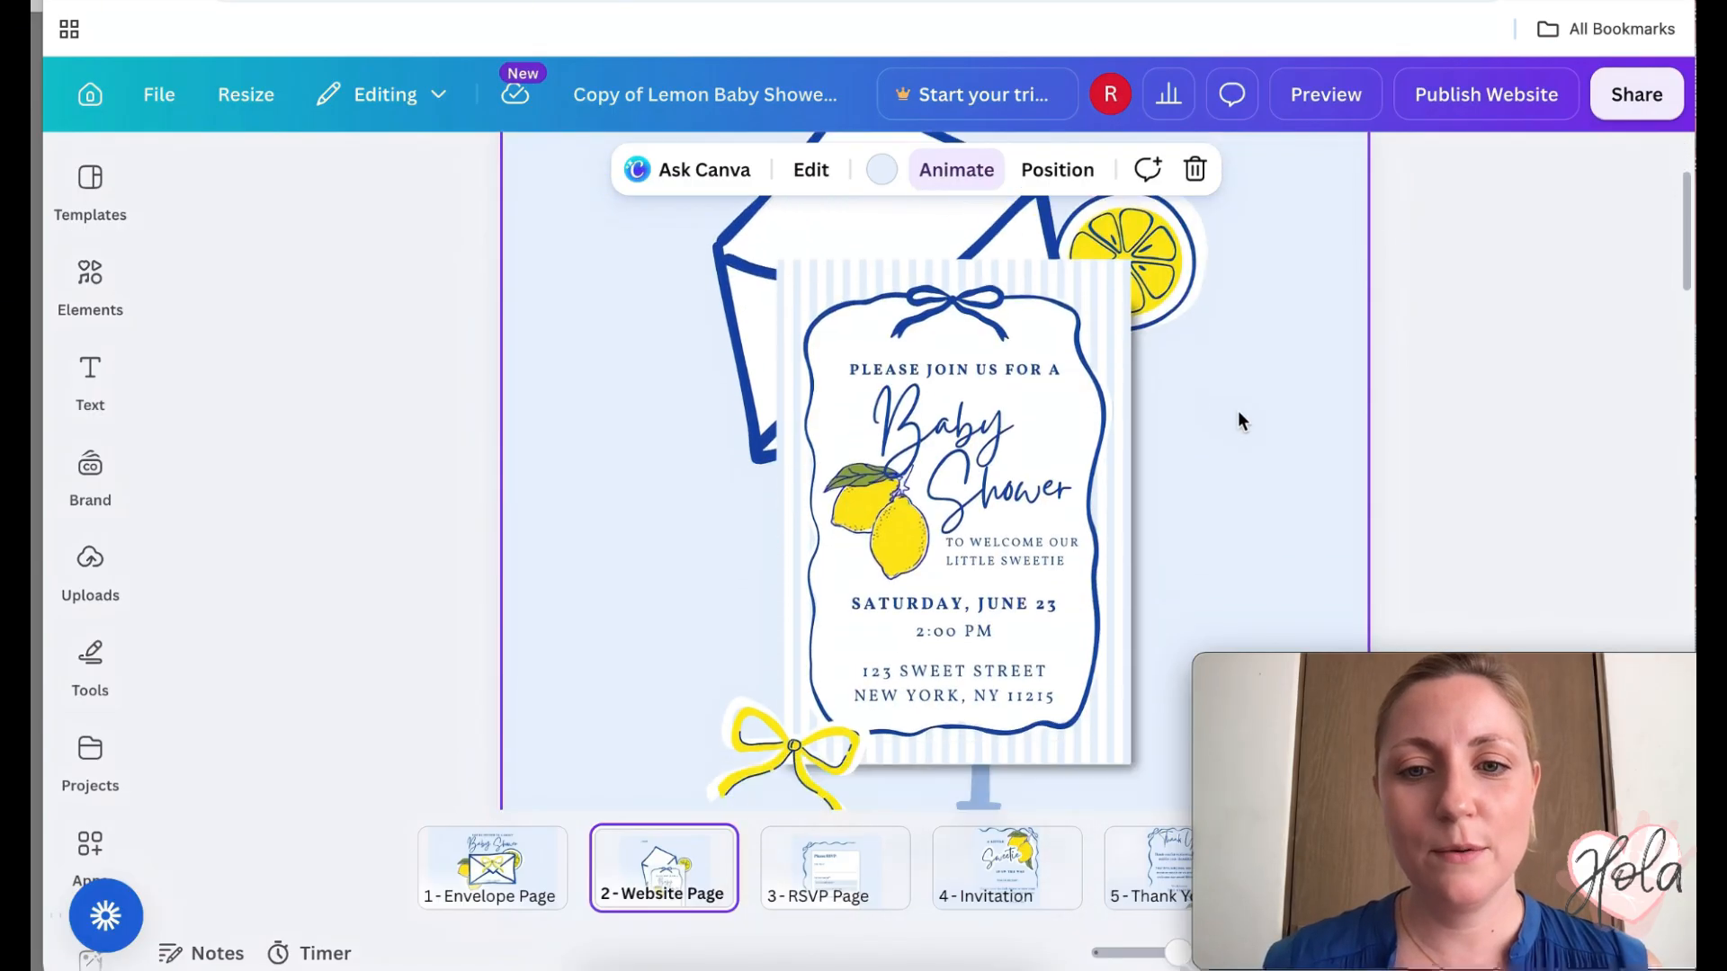
scroll(1238, 410, down, 1)
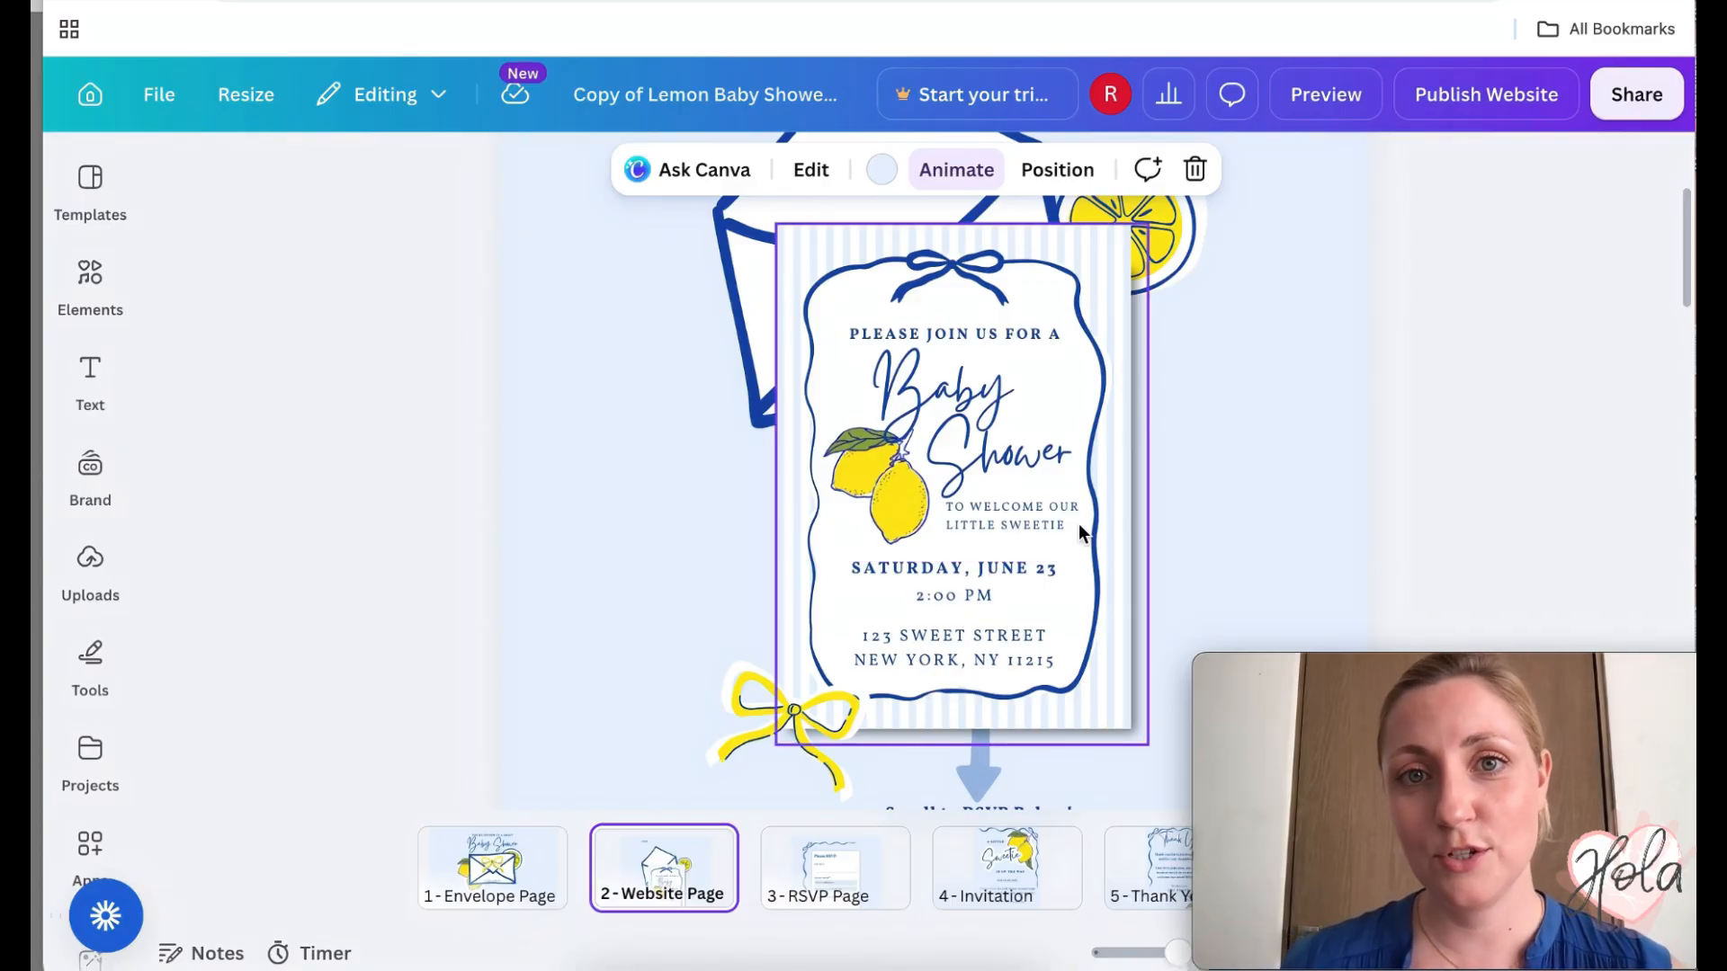
- Change the invitation date to Saturday, July 14 and the time to 5:00 PM
double_click(1028, 565)
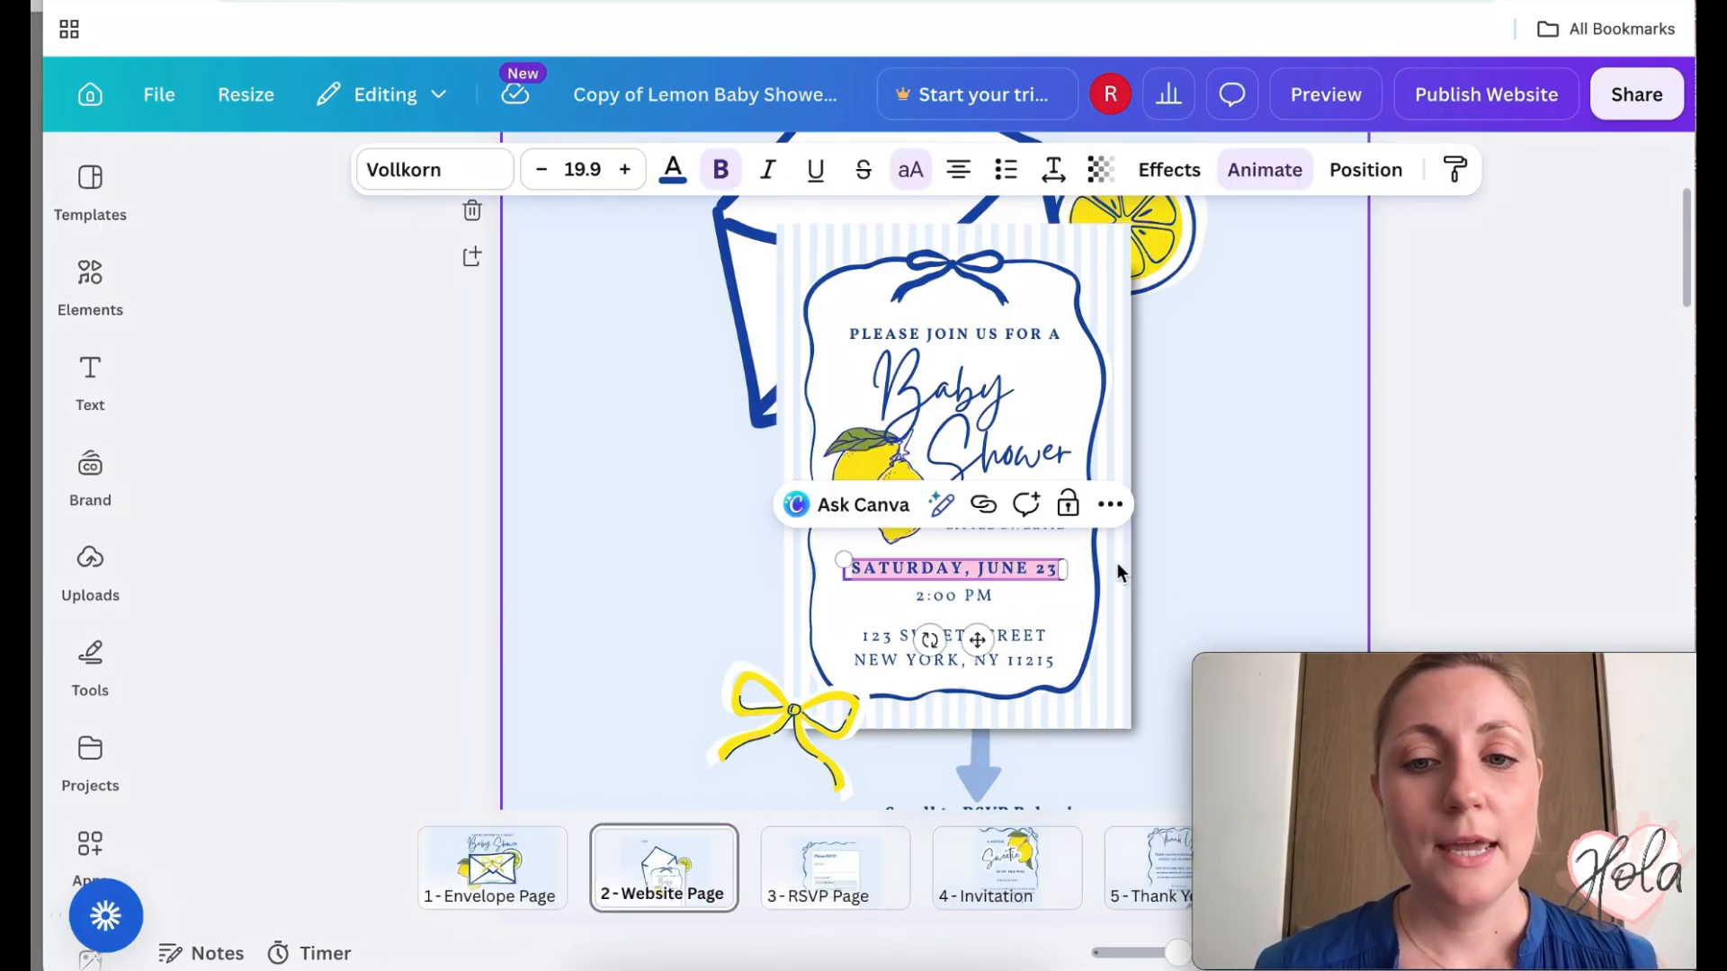
key(Escape)
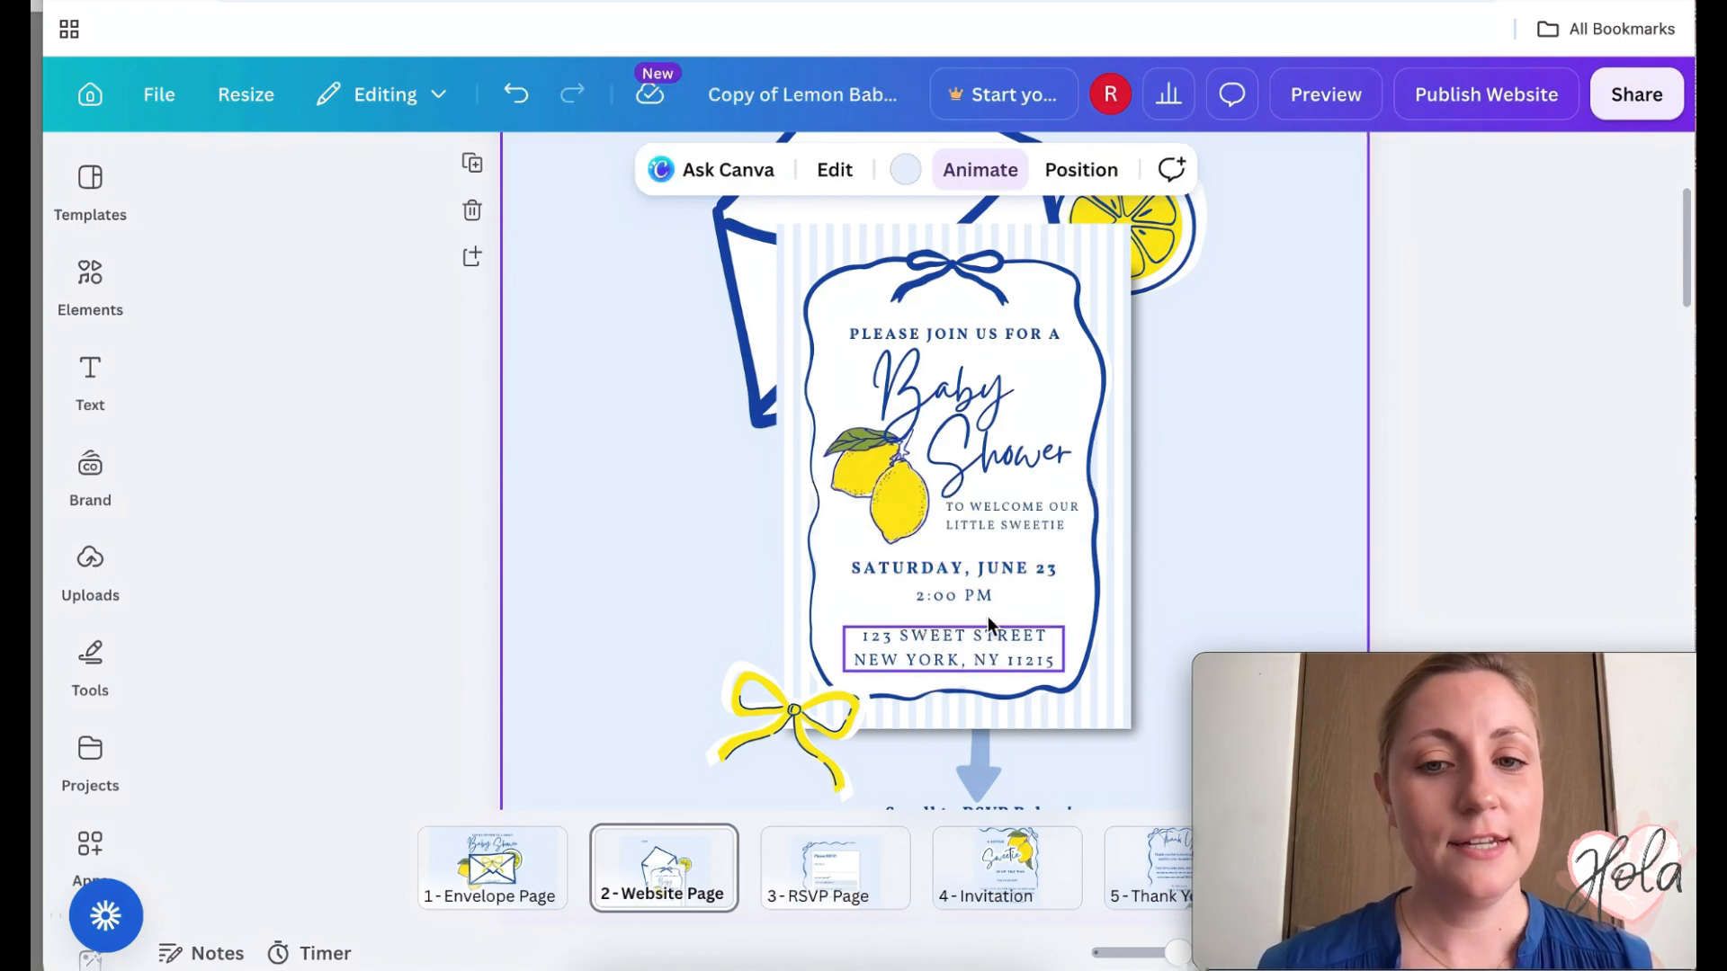
click(1005, 570)
key(BackSpace)
key(BackSpace)
key(BackSpace)
key(BackSpace)
key(BackSpace)
key(BackSpace)
key(BackSpace)
text(JULY 14)
double_click(923, 598)
text(5:00 PM)
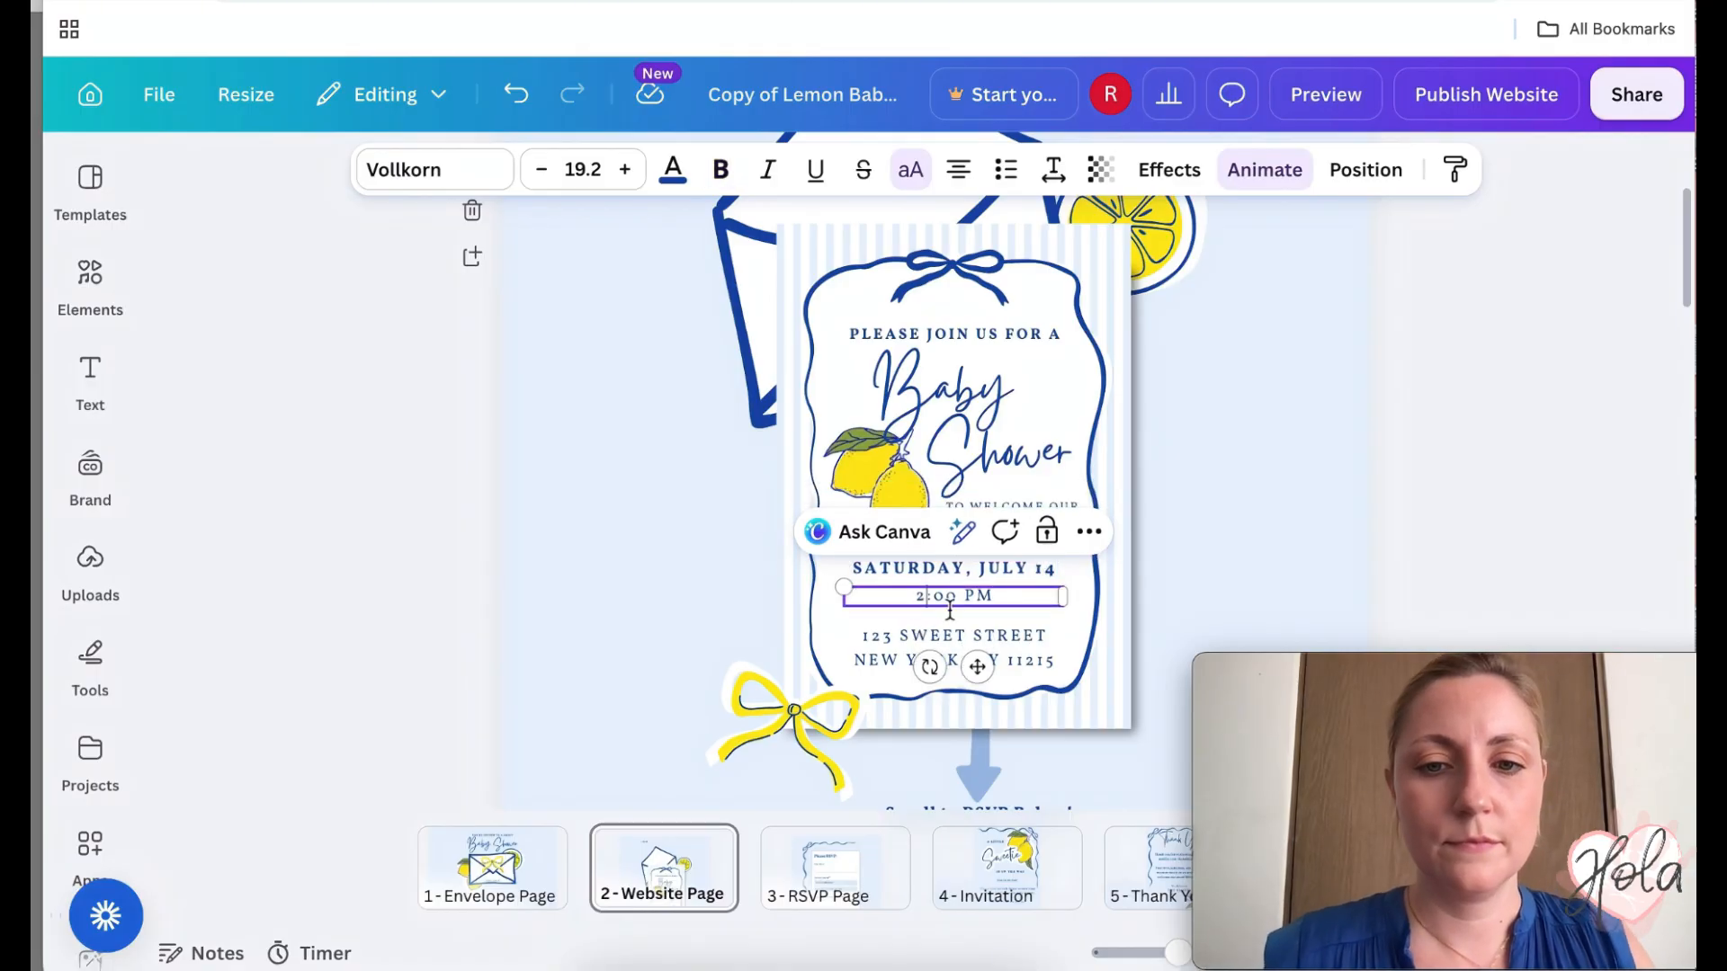
click(955, 645)
double_click(872, 637)
drag(901, 636, 1131, 654)
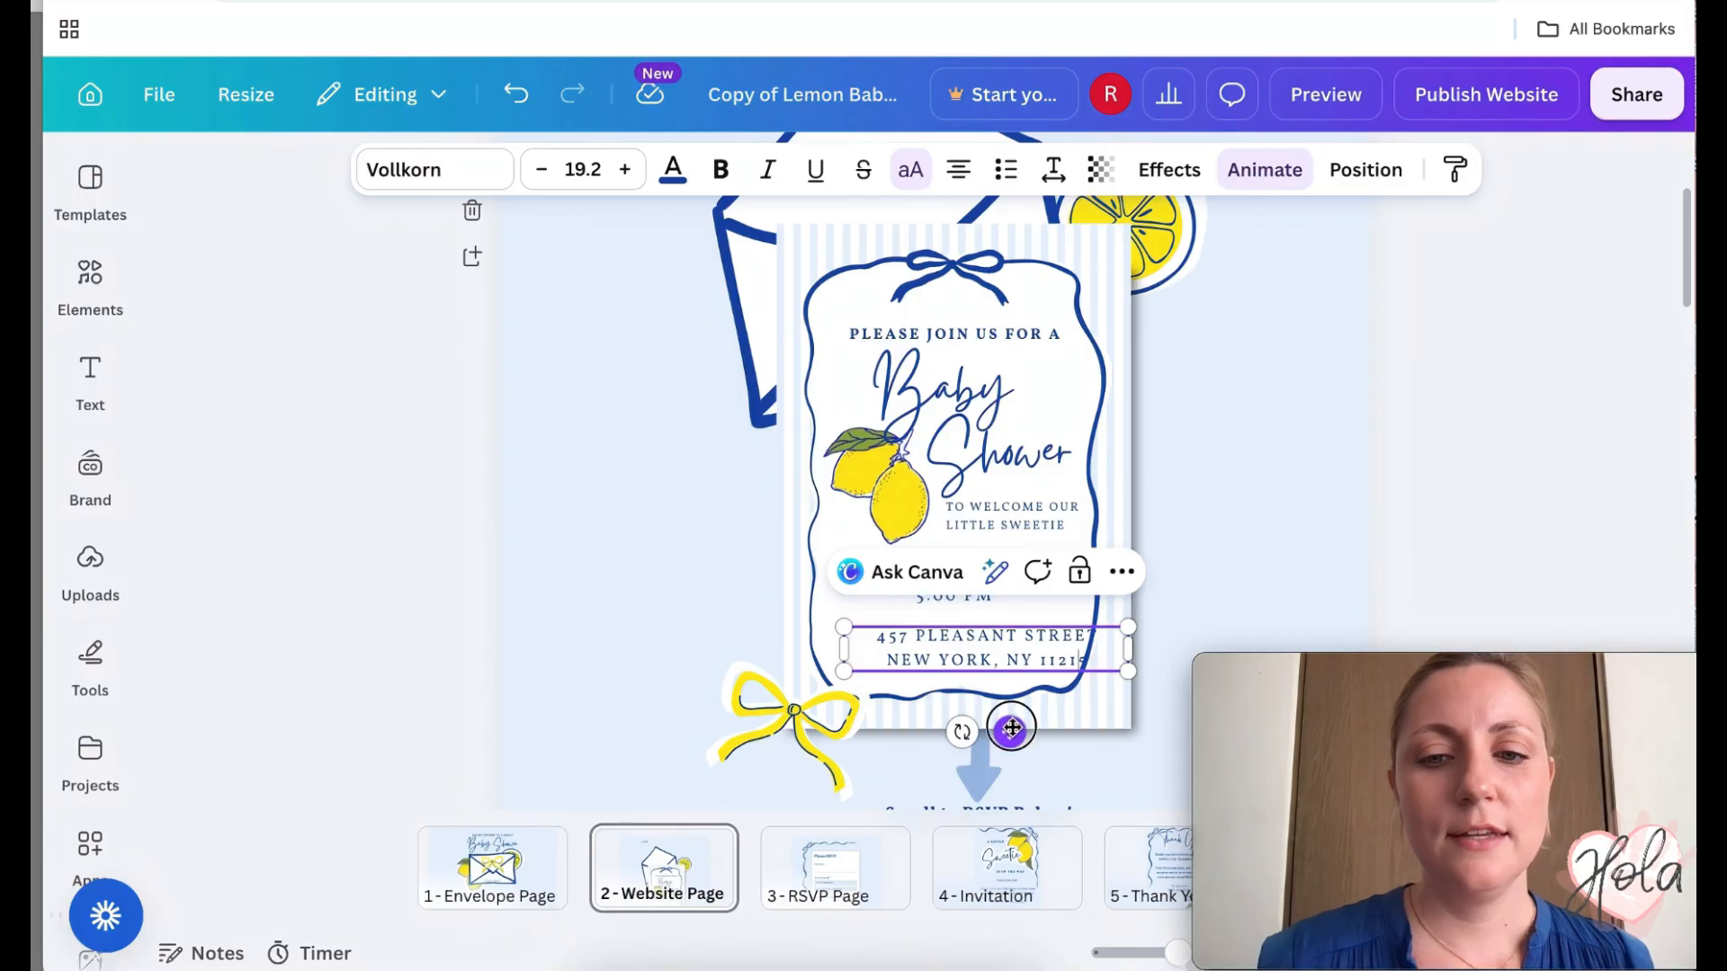
drag(1008, 728, 977, 724)
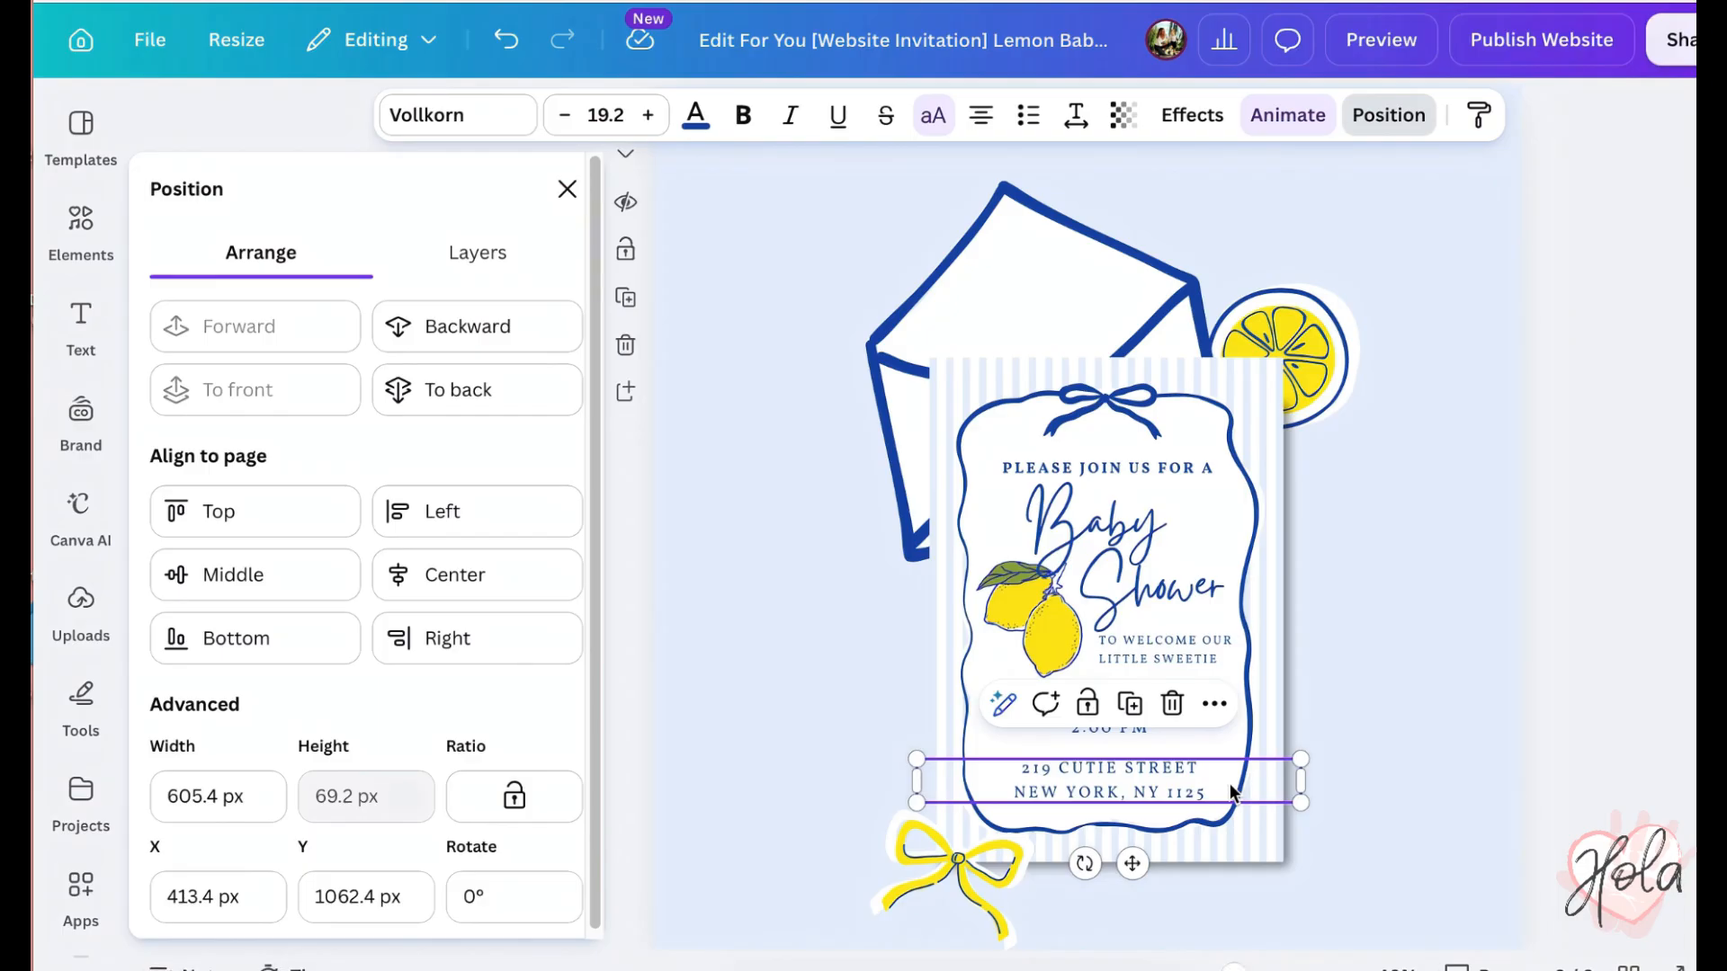
key(Delete)
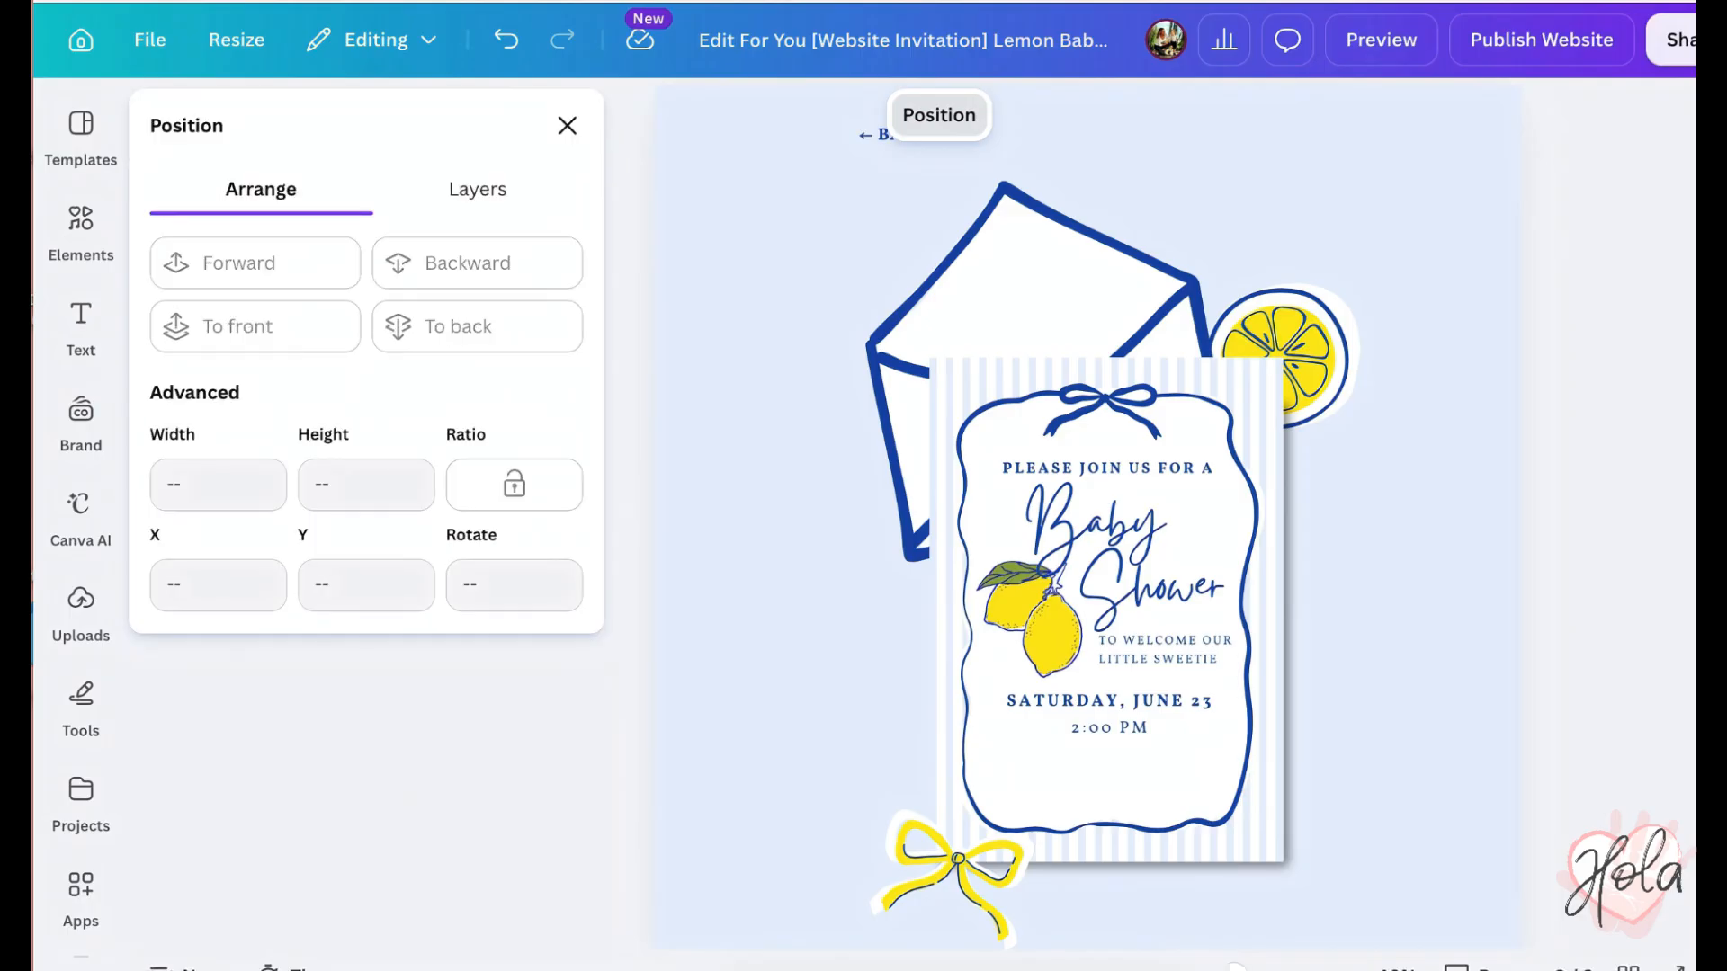
click(513, 53)
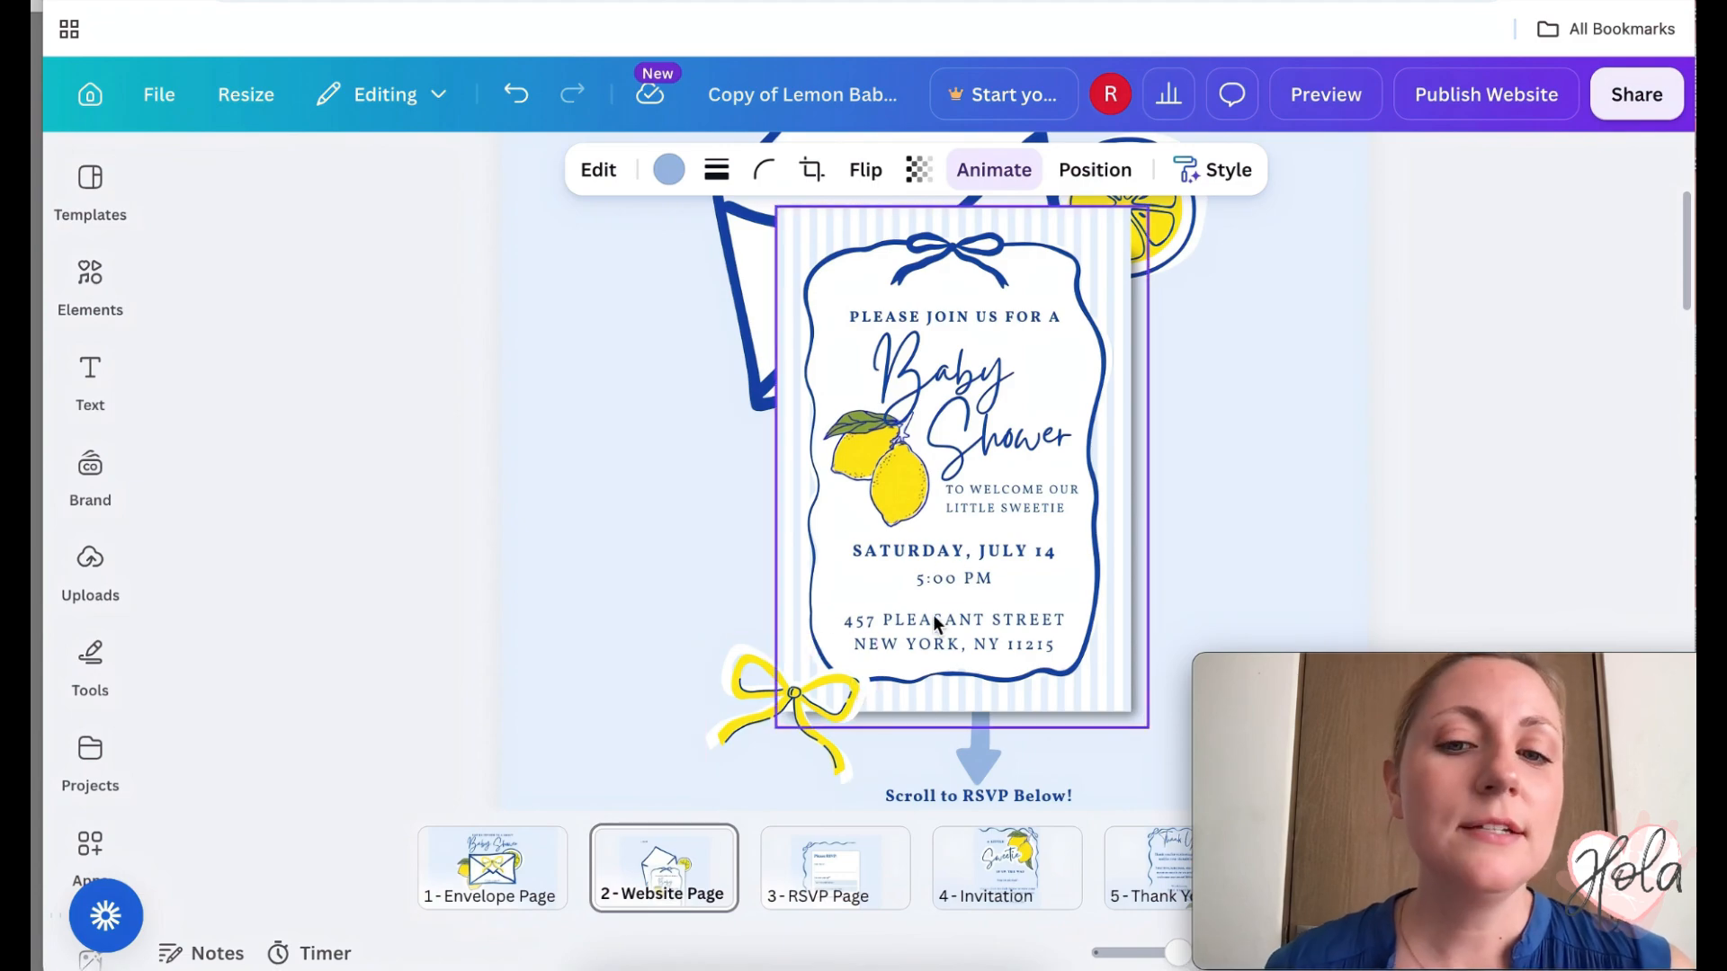
- Select the Gift Registry circle and review its link, confirming it unchanged
scroll(1081, 633, down, 4)
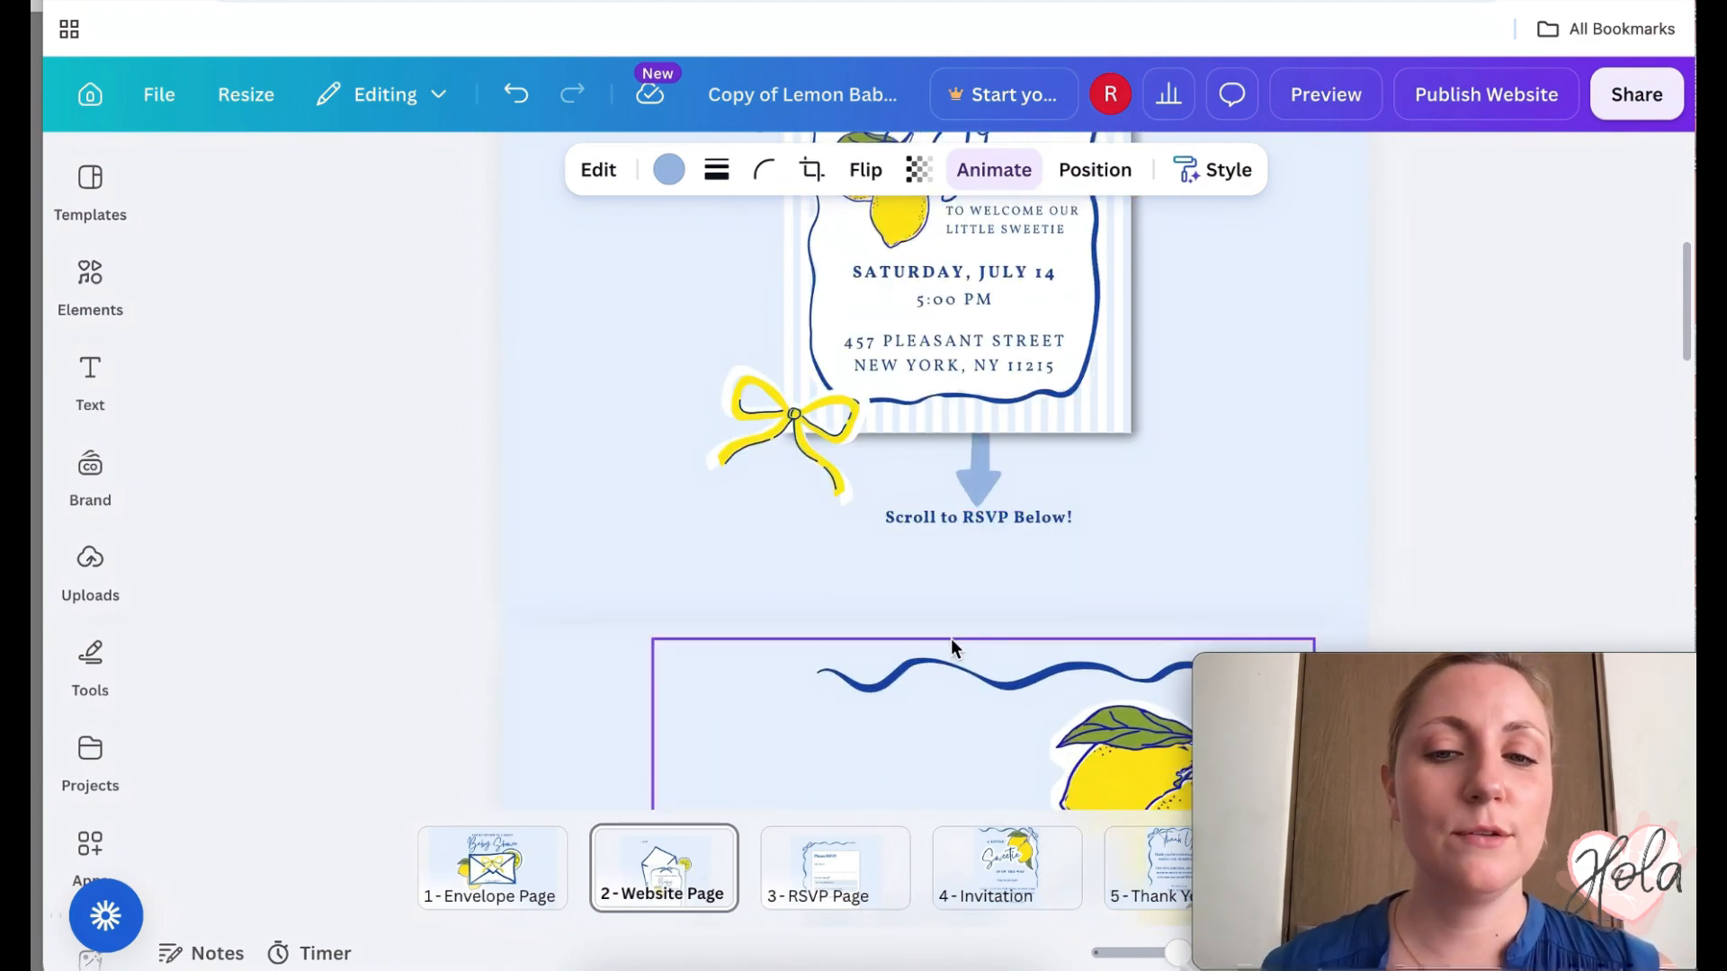
scroll(951, 638, down, 8)
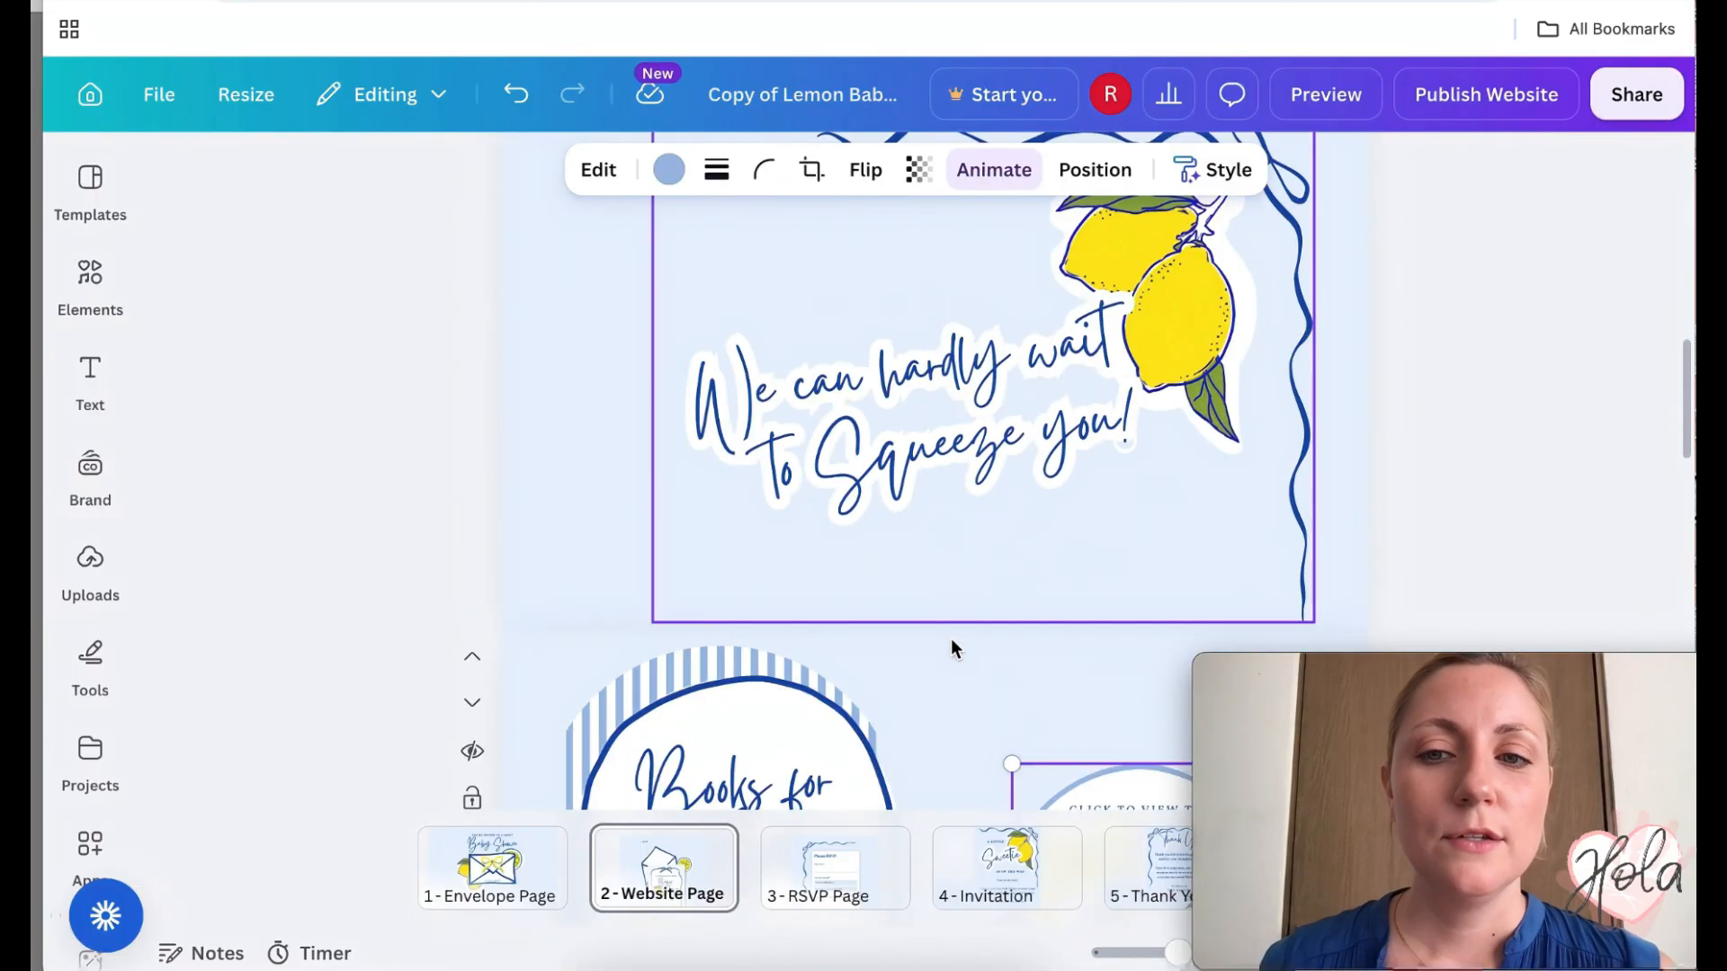
scroll(1308, 413, down, 4)
scroll(1309, 412, down, 4)
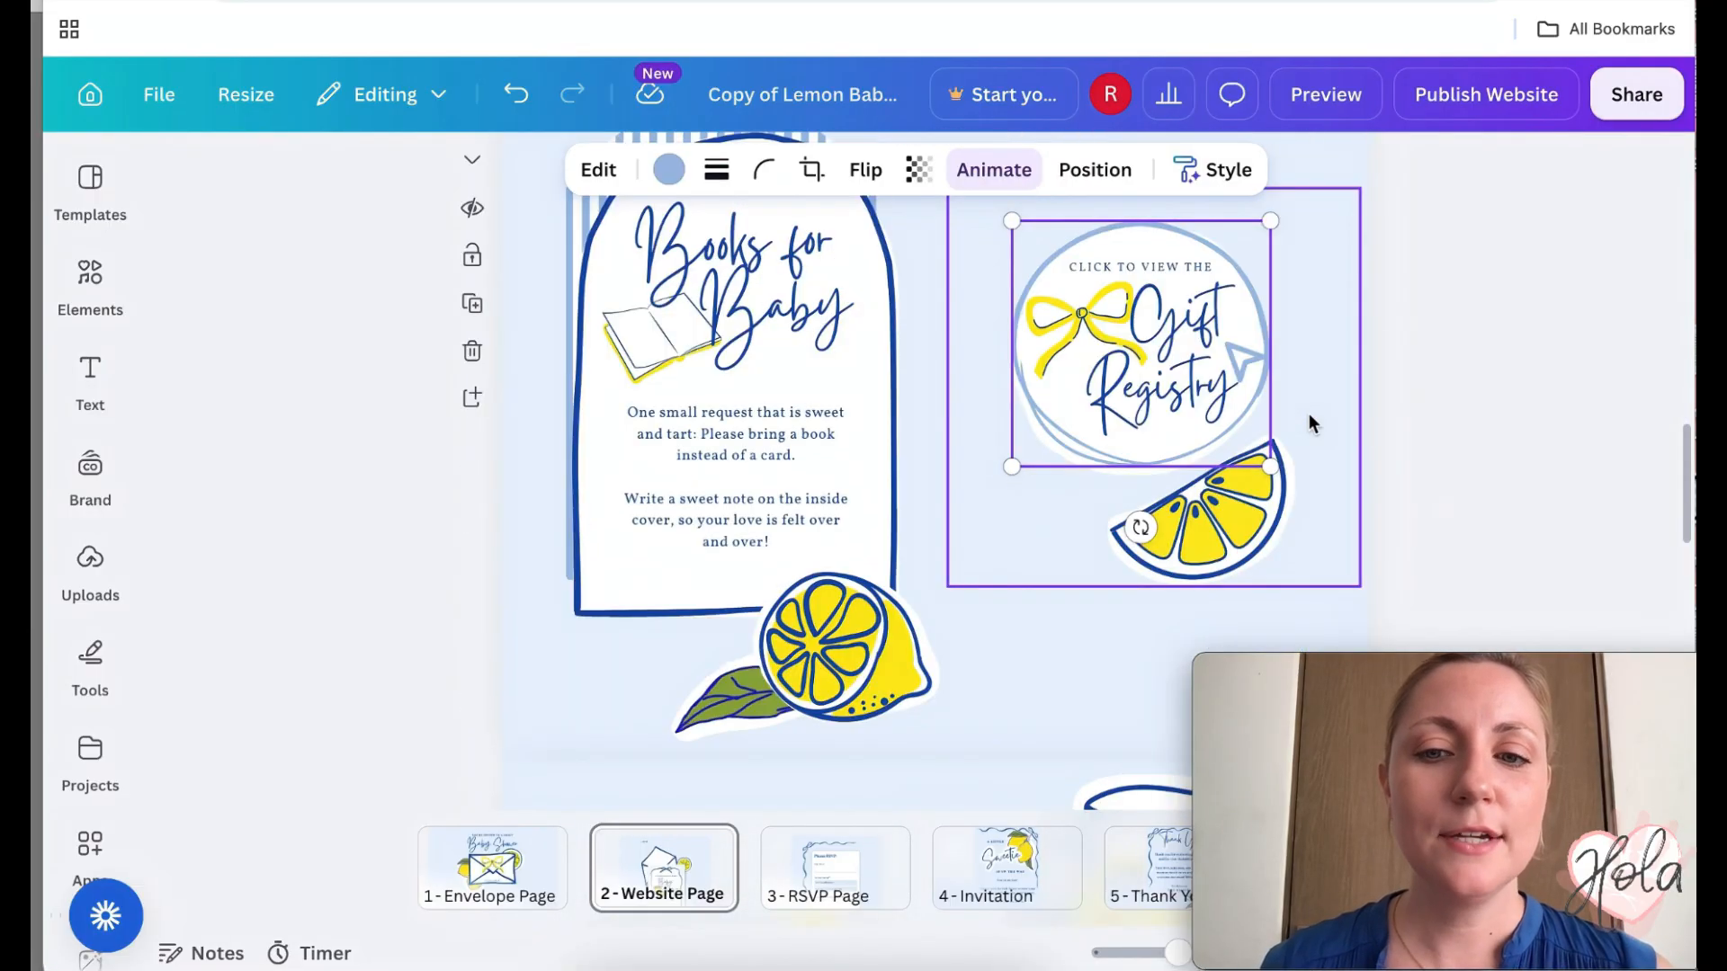
scroll(1311, 424, up, 1)
click(1225, 423)
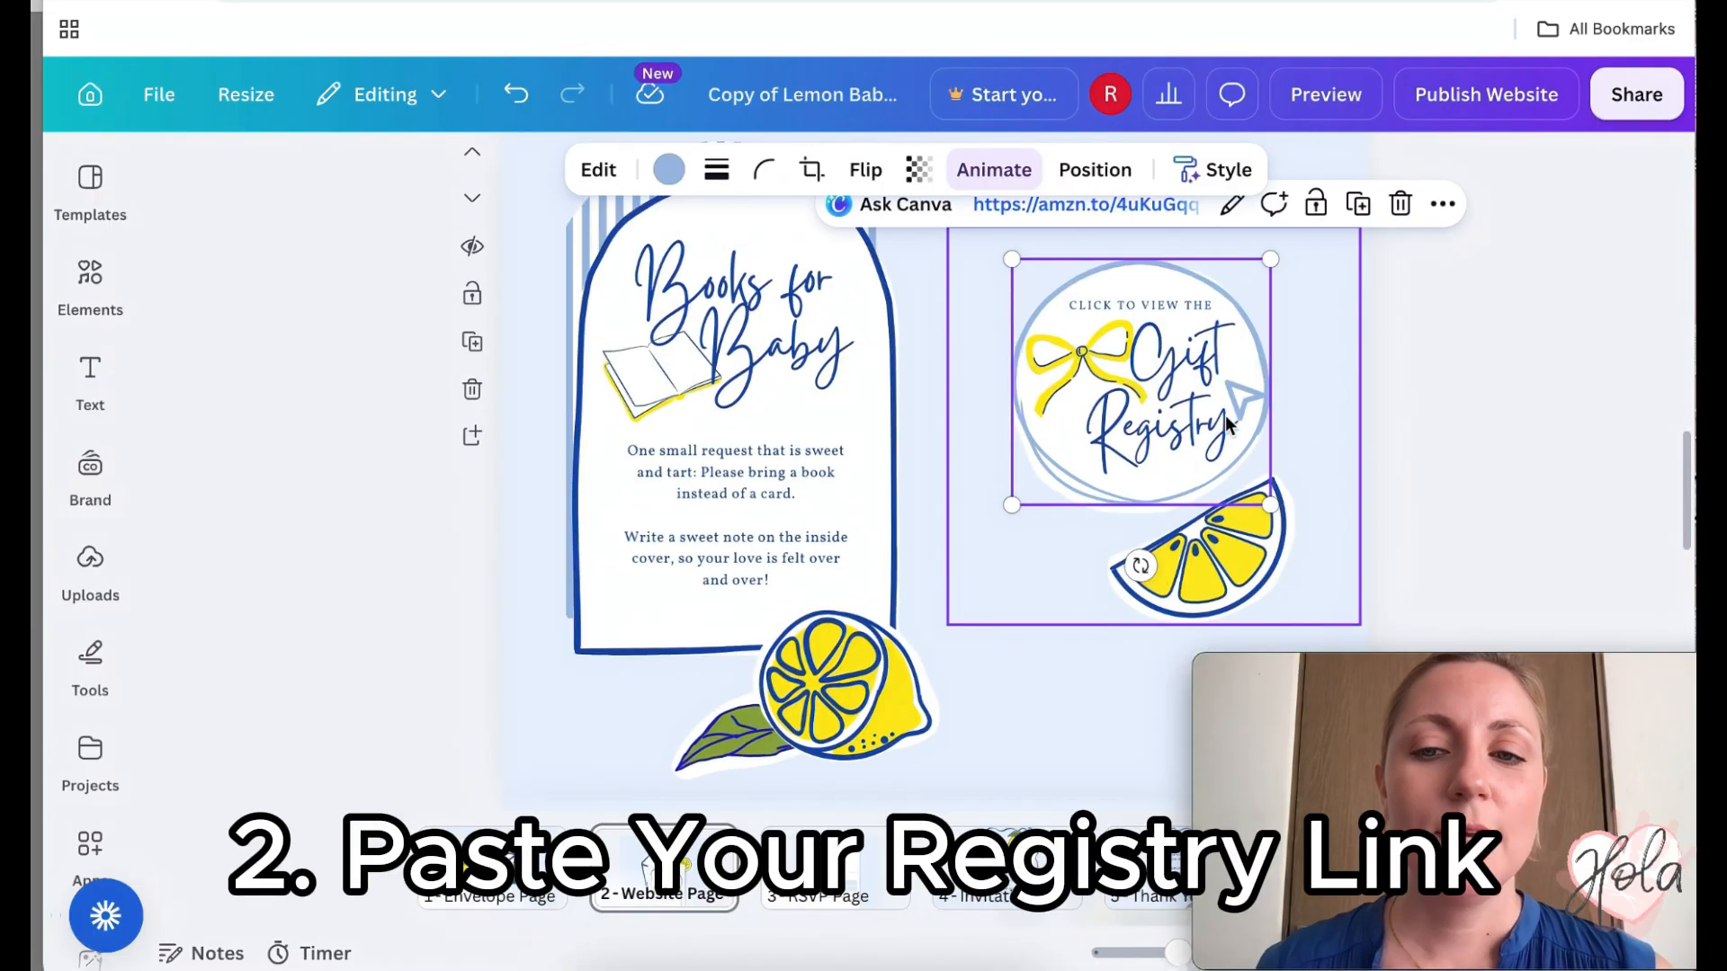
click(1384, 385)
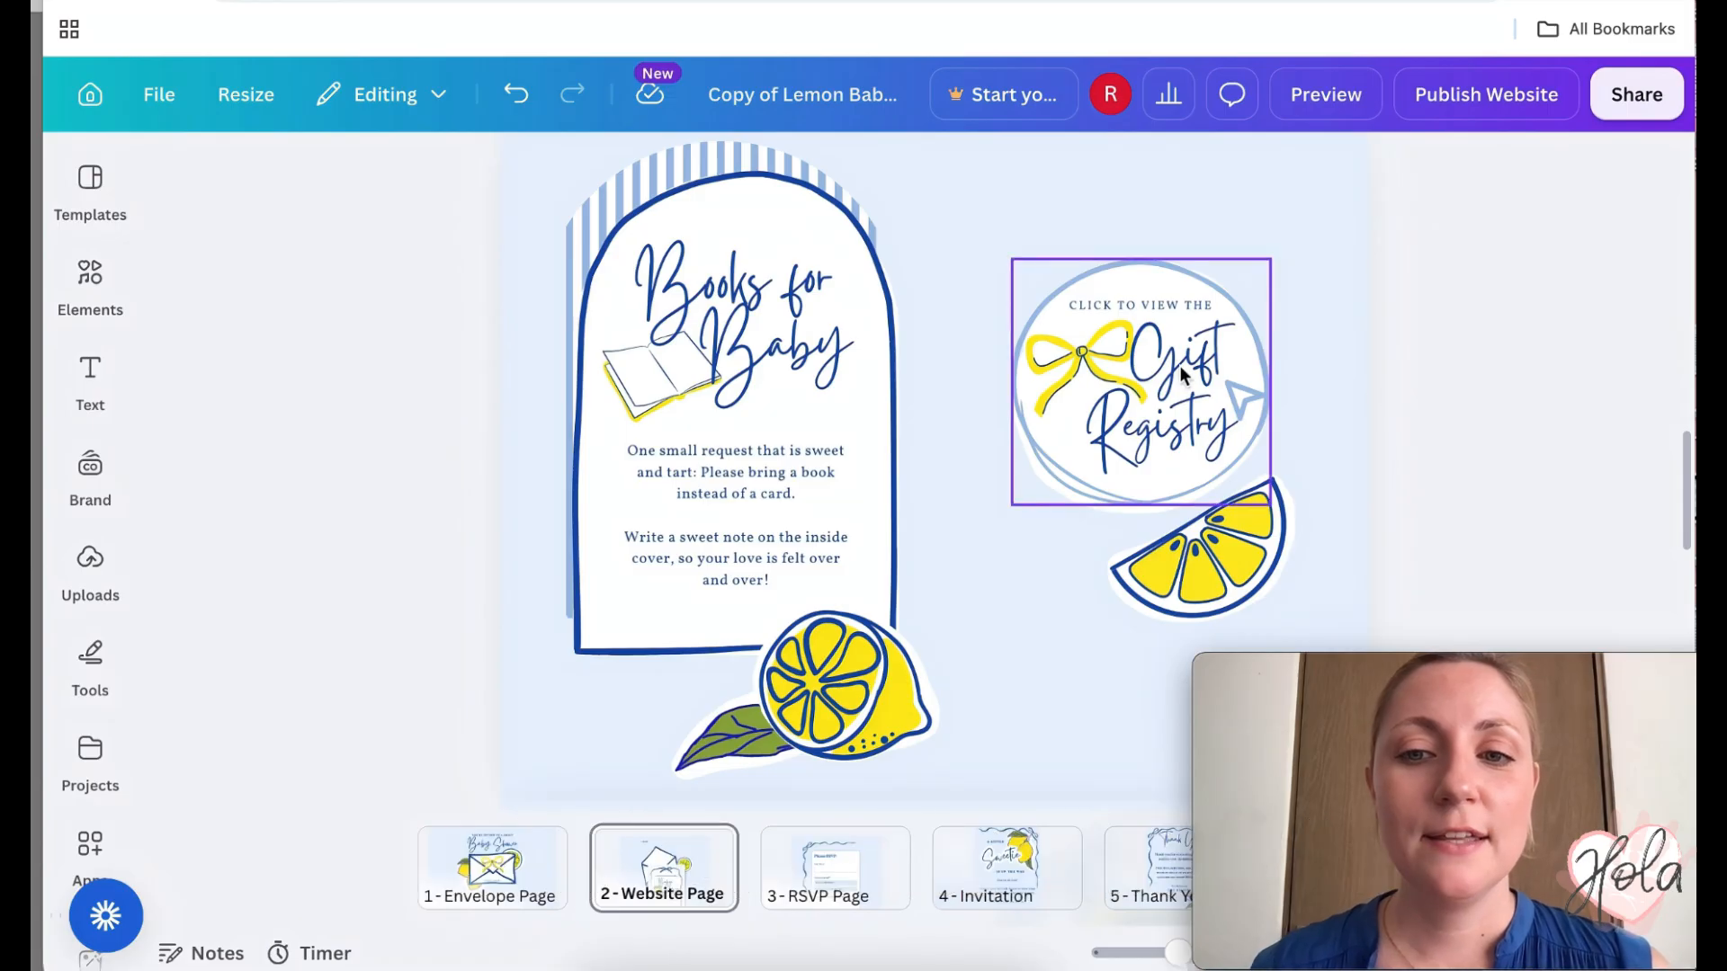
click(1183, 376)
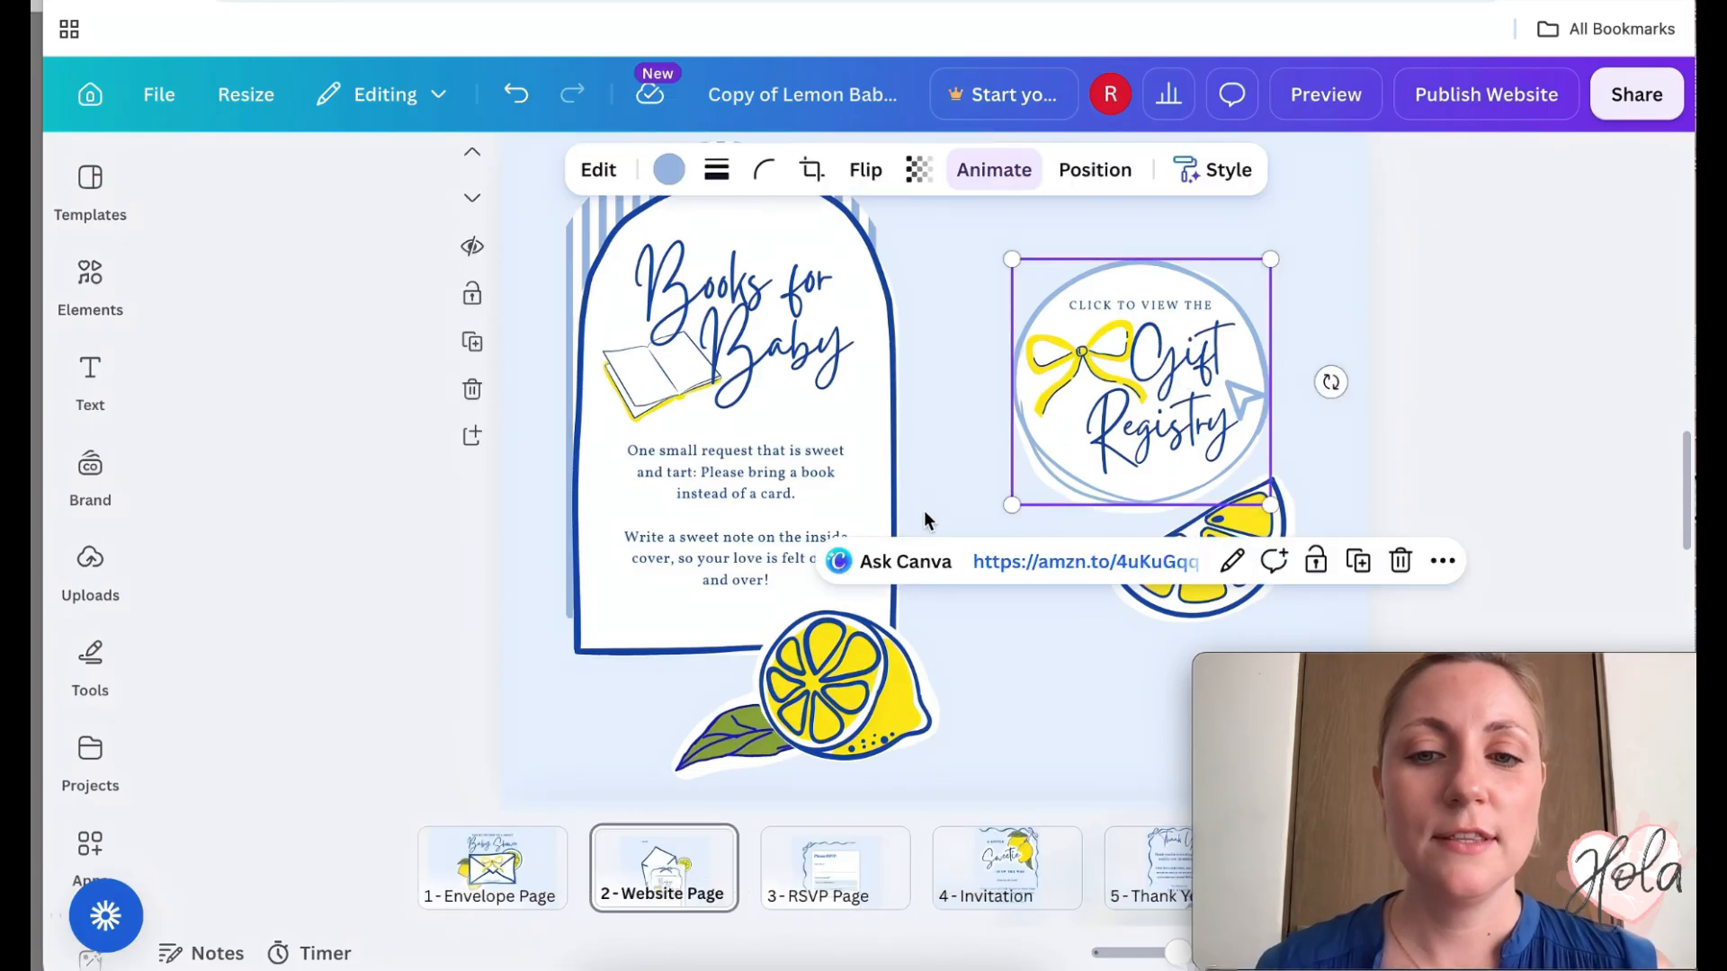
click(1232, 561)
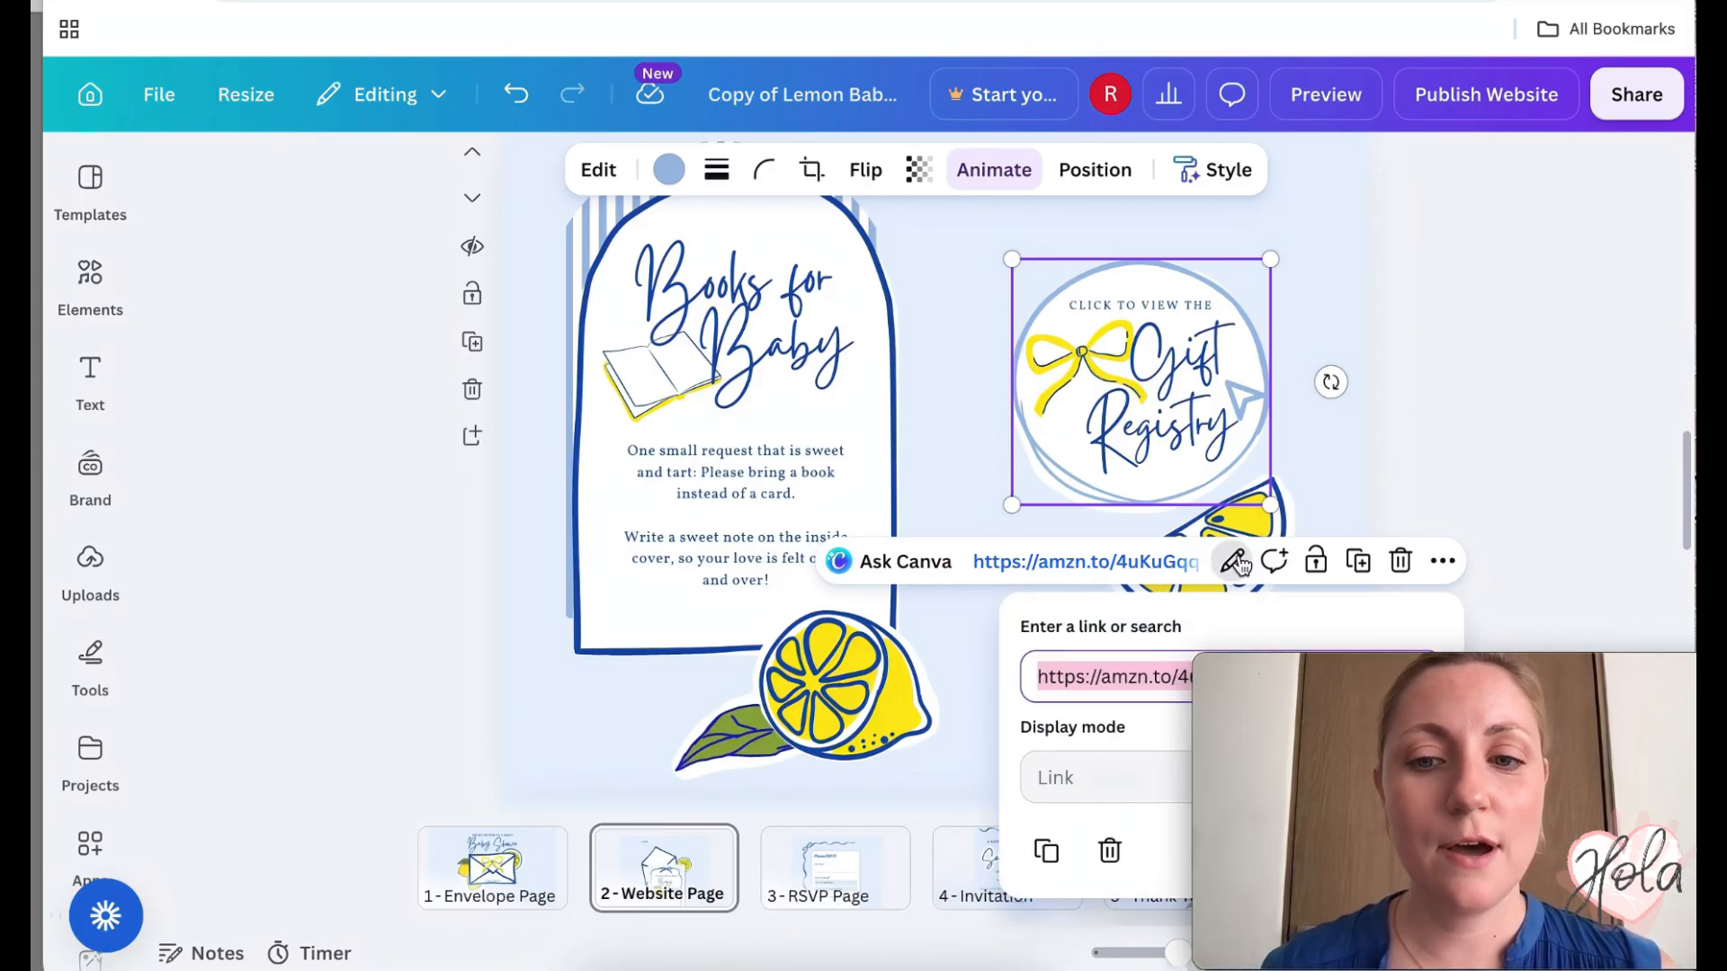
scroll(1141, 655, down, 3)
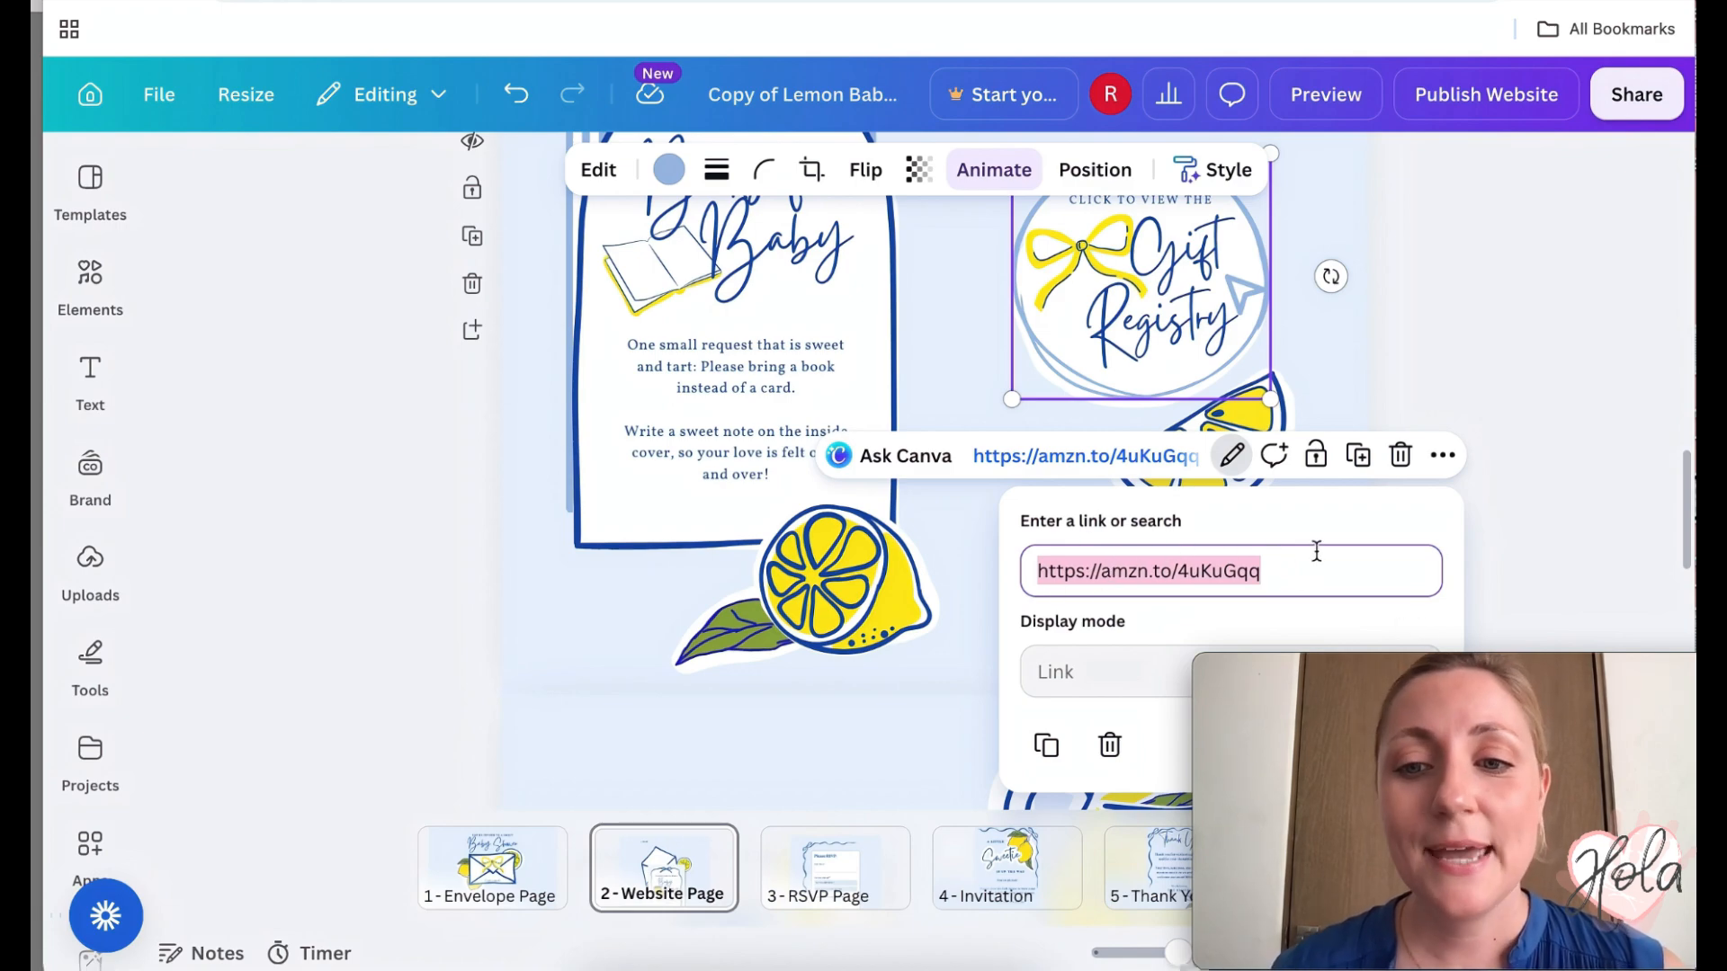
click(1410, 753)
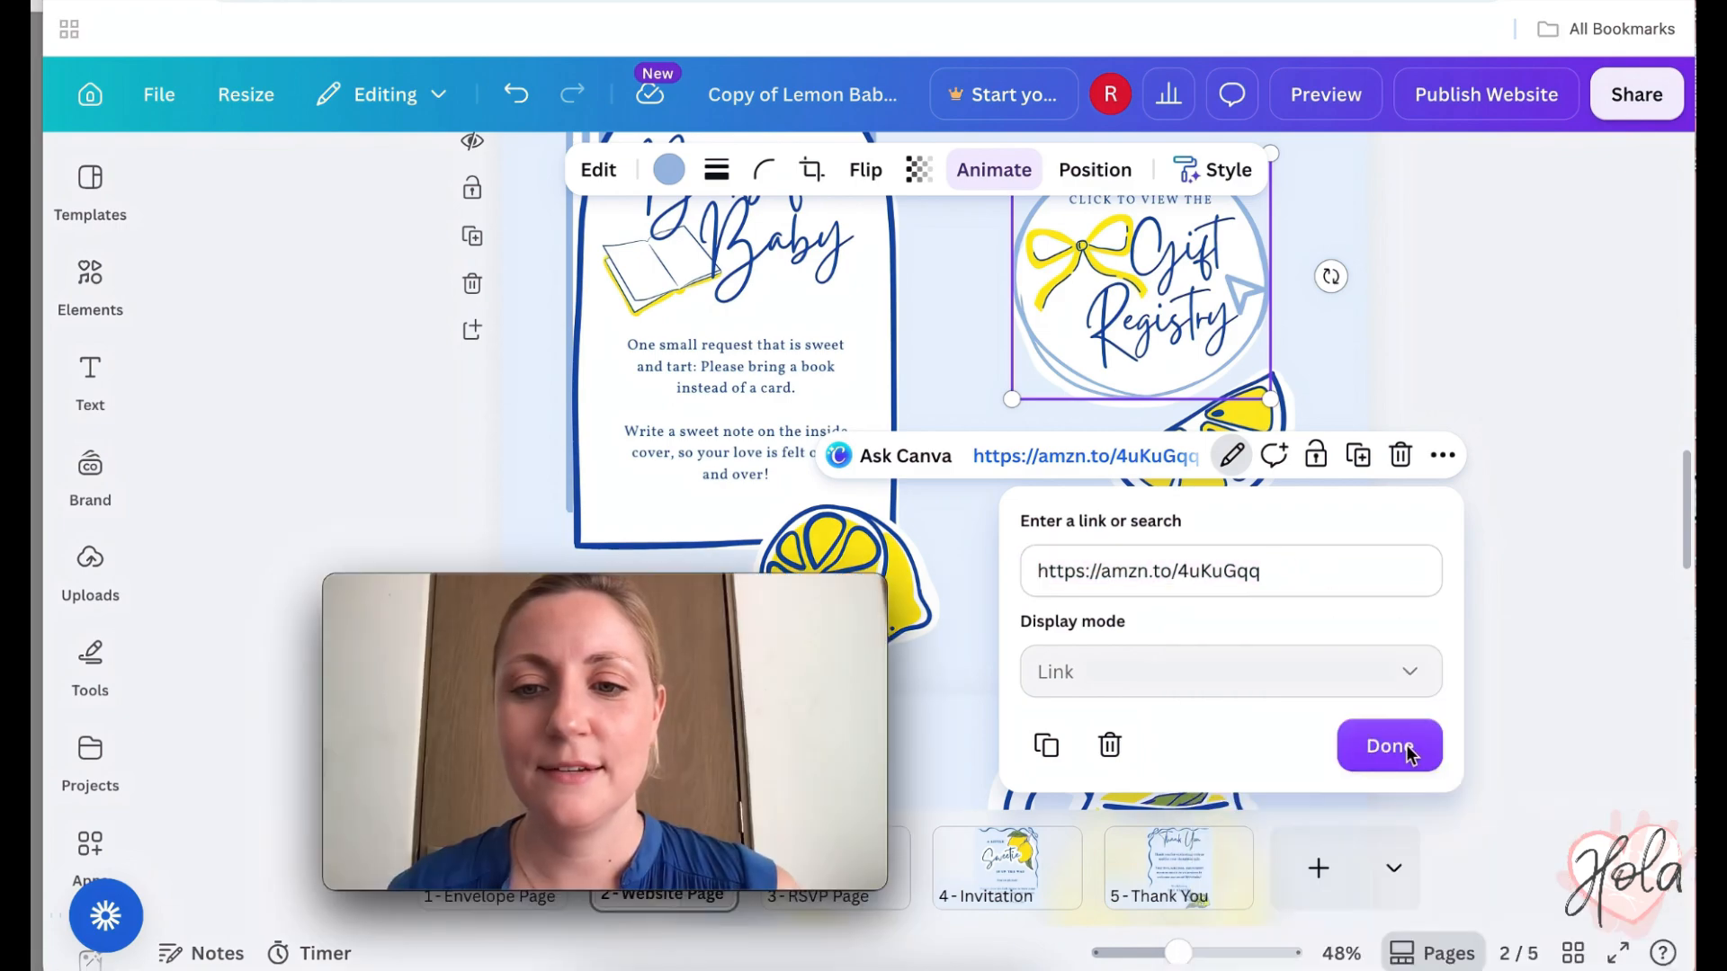
click(1390, 754)
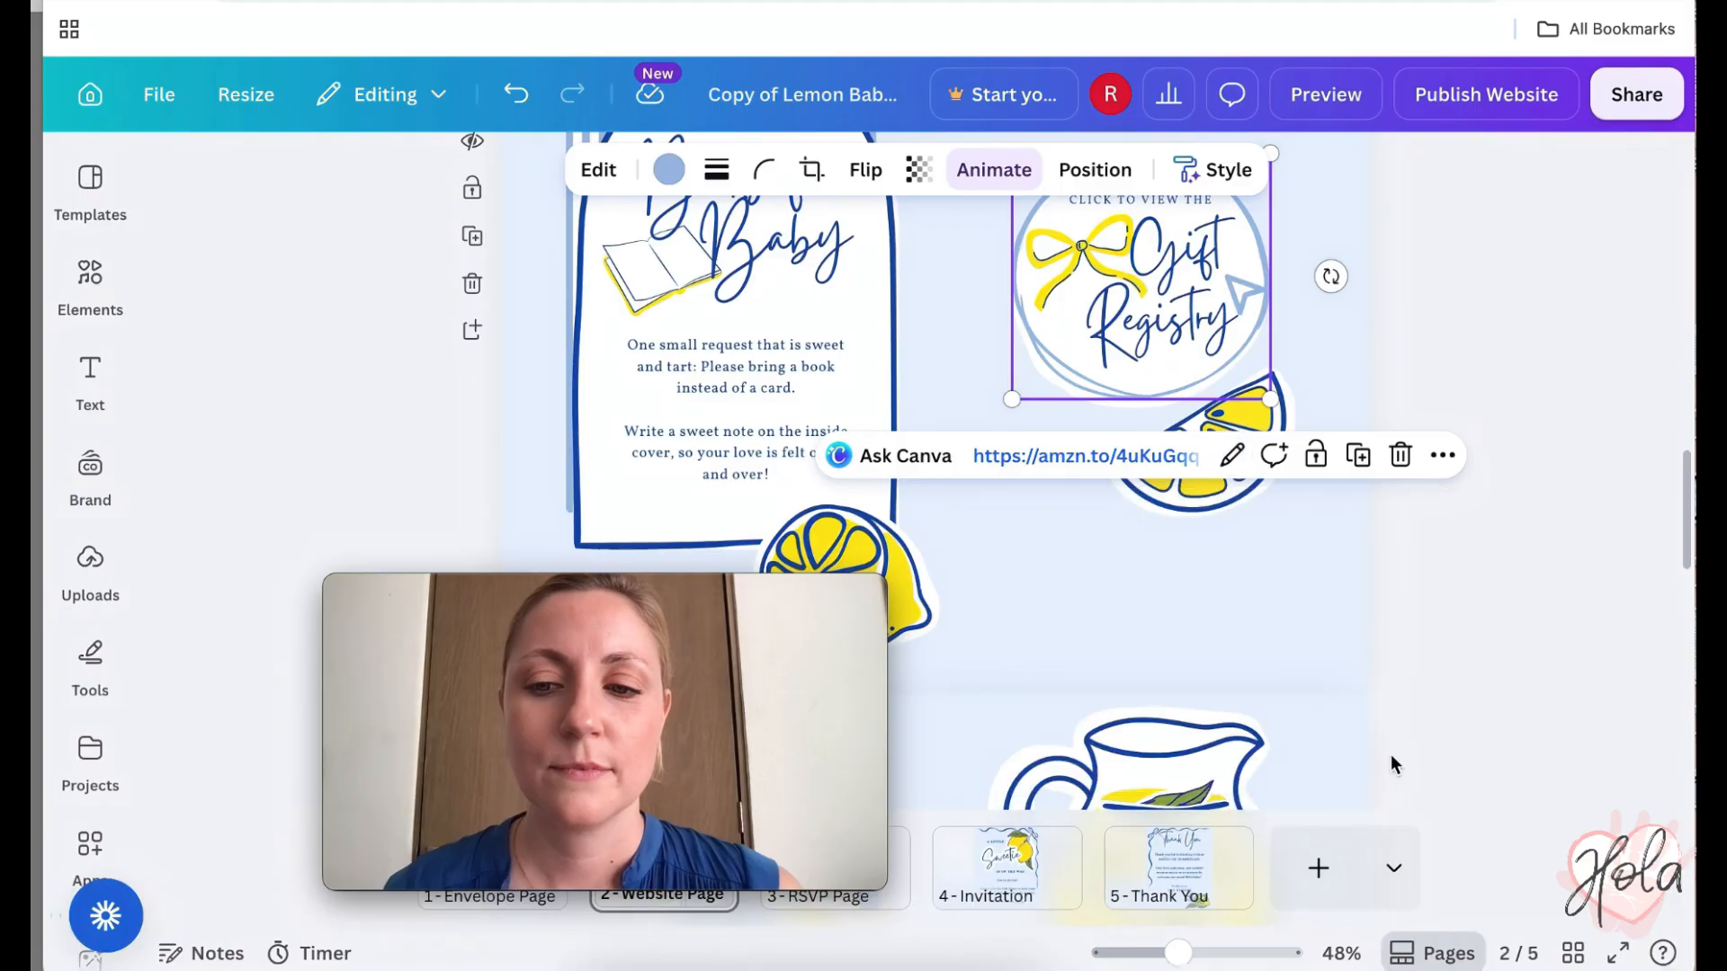
click(1410, 625)
scroll(1410, 626, up, 2)
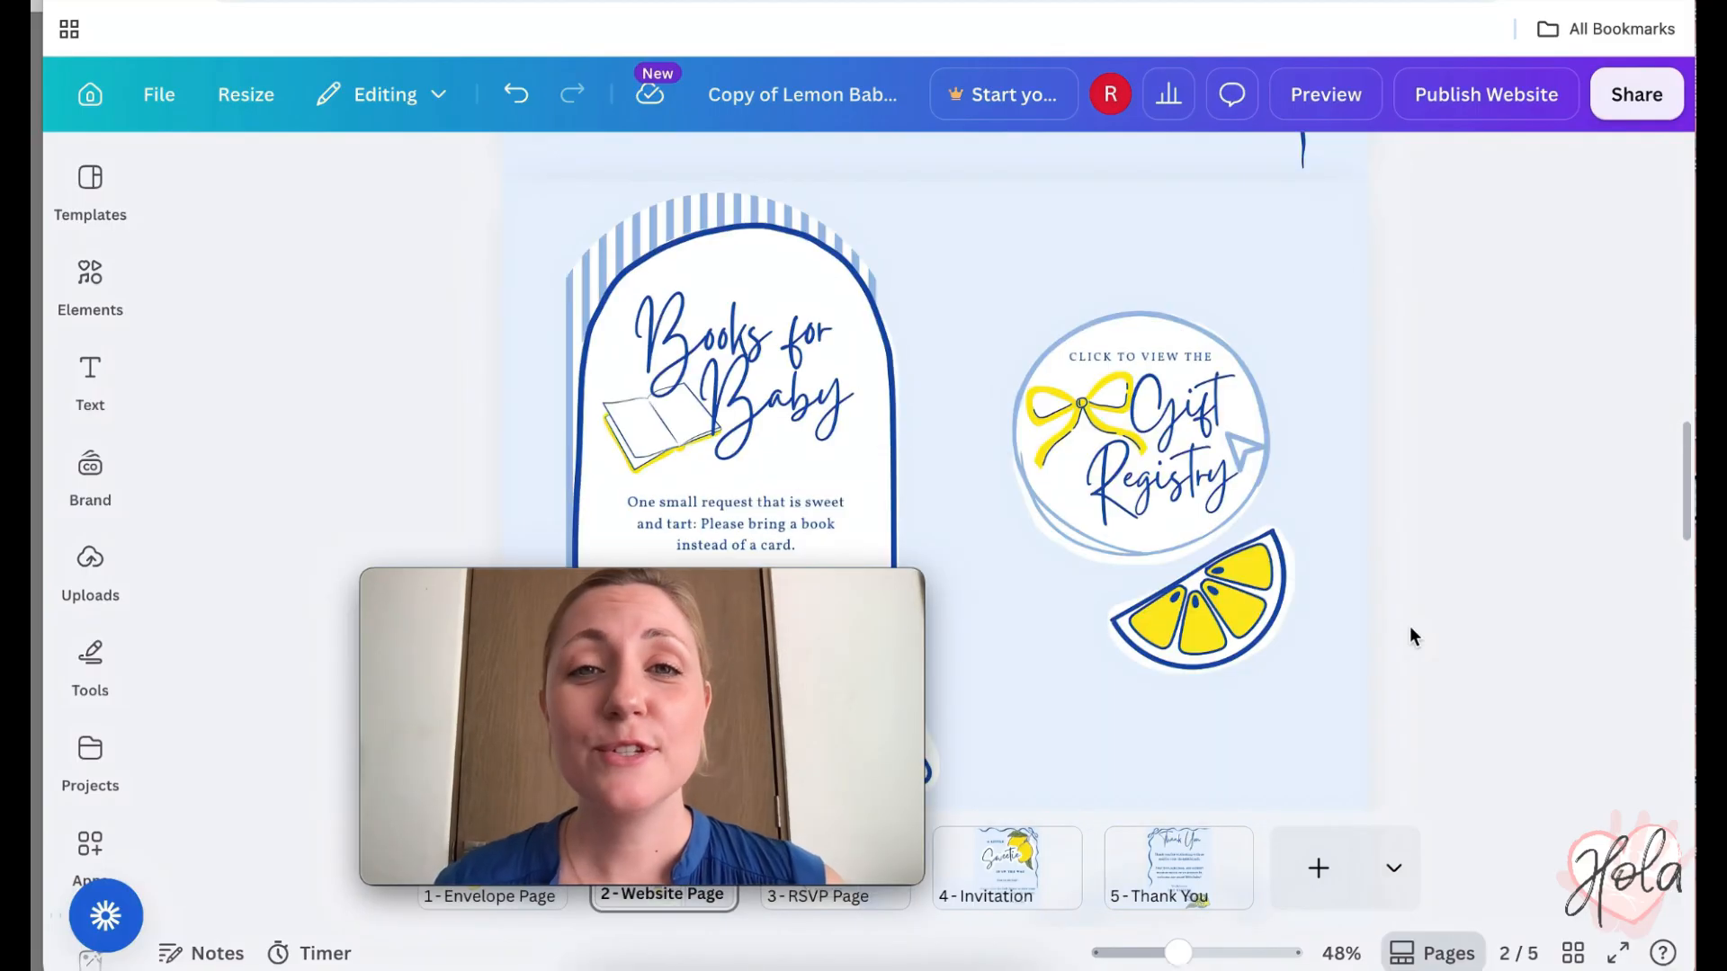
click(1171, 496)
right_click(1171, 496)
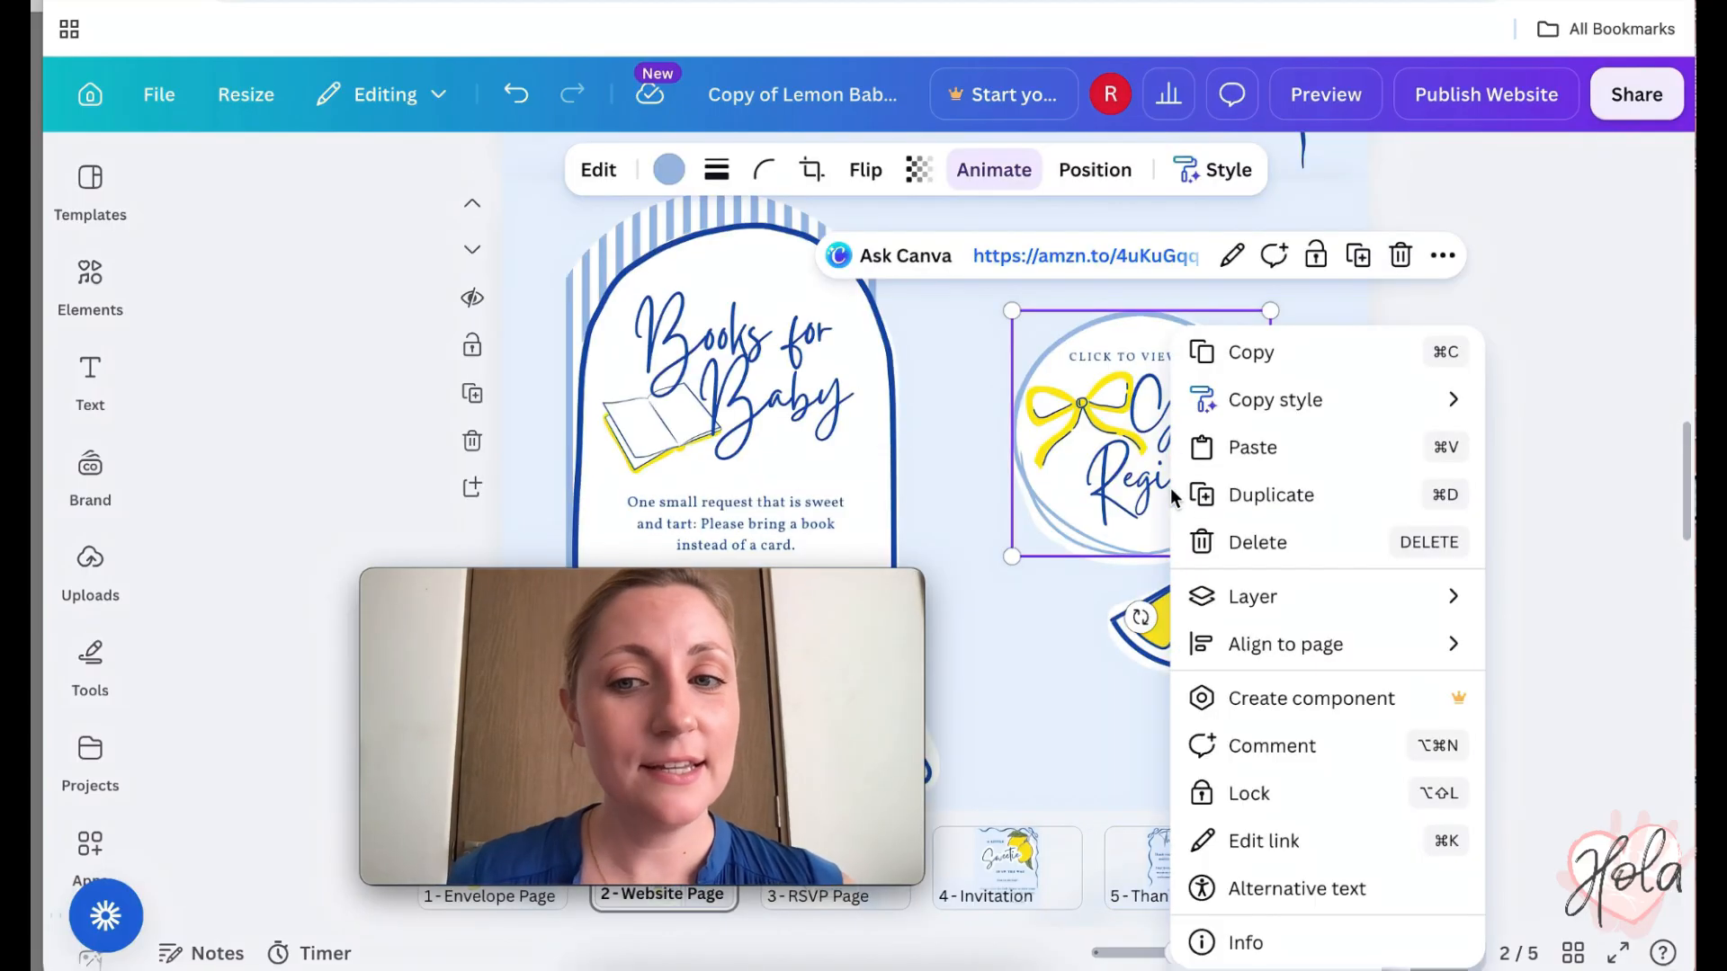
click(1278, 843)
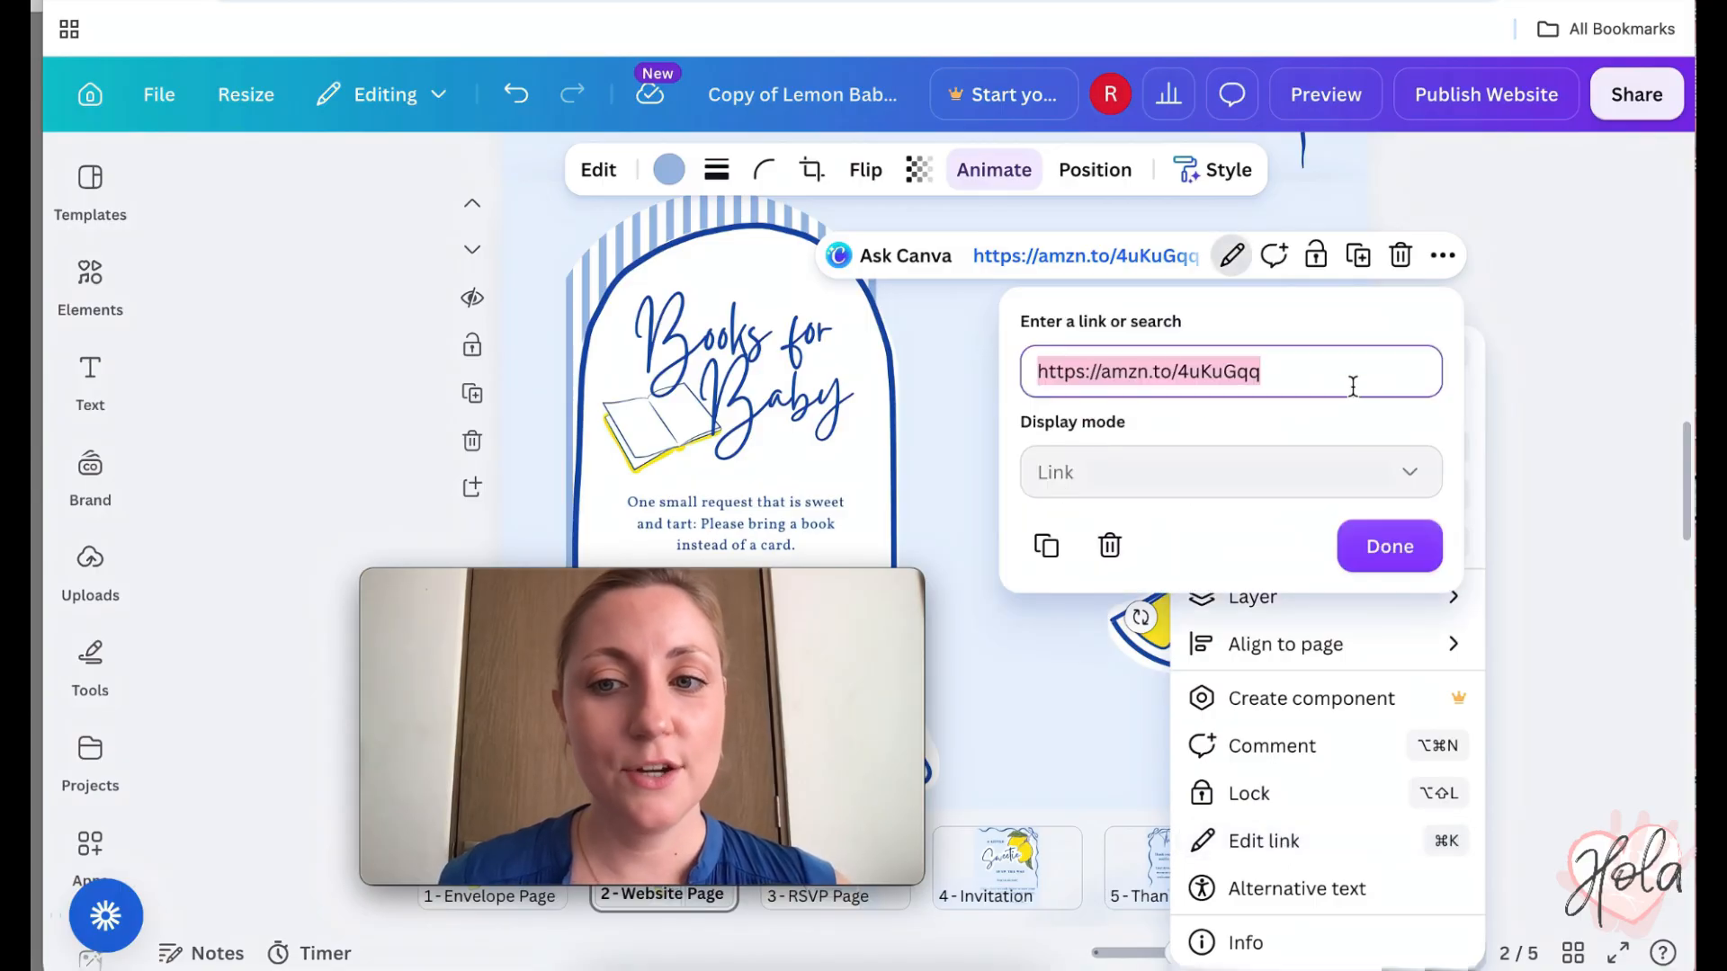
click(1391, 569)
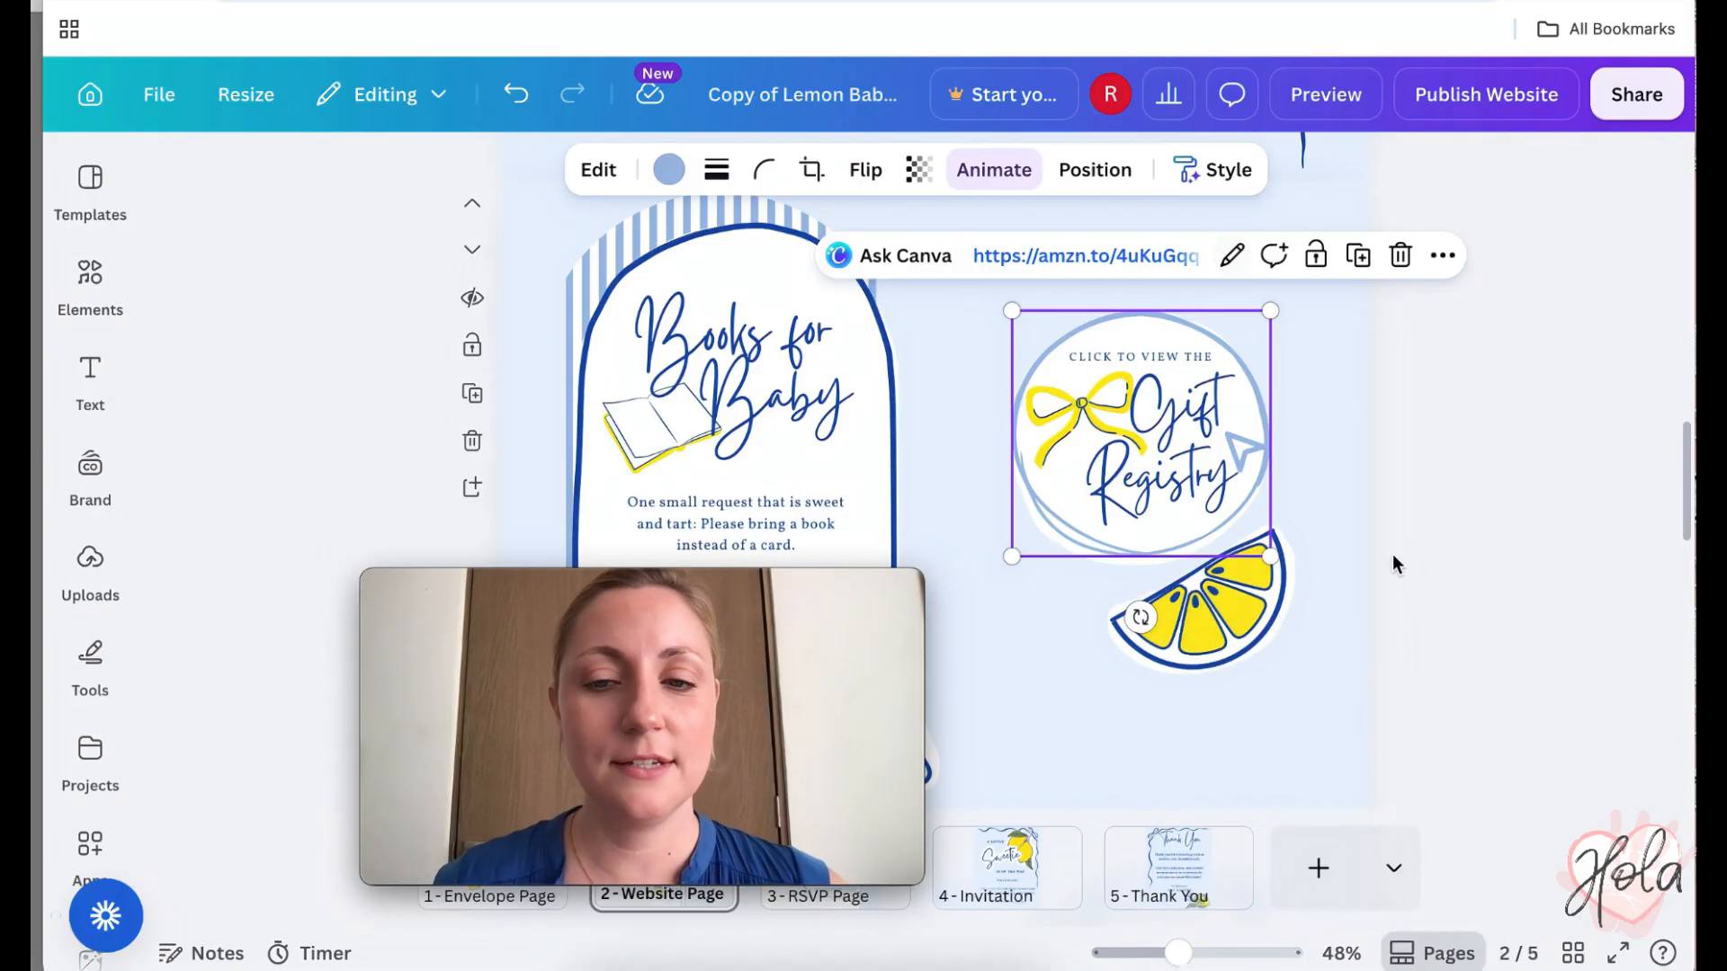
click(1379, 542)
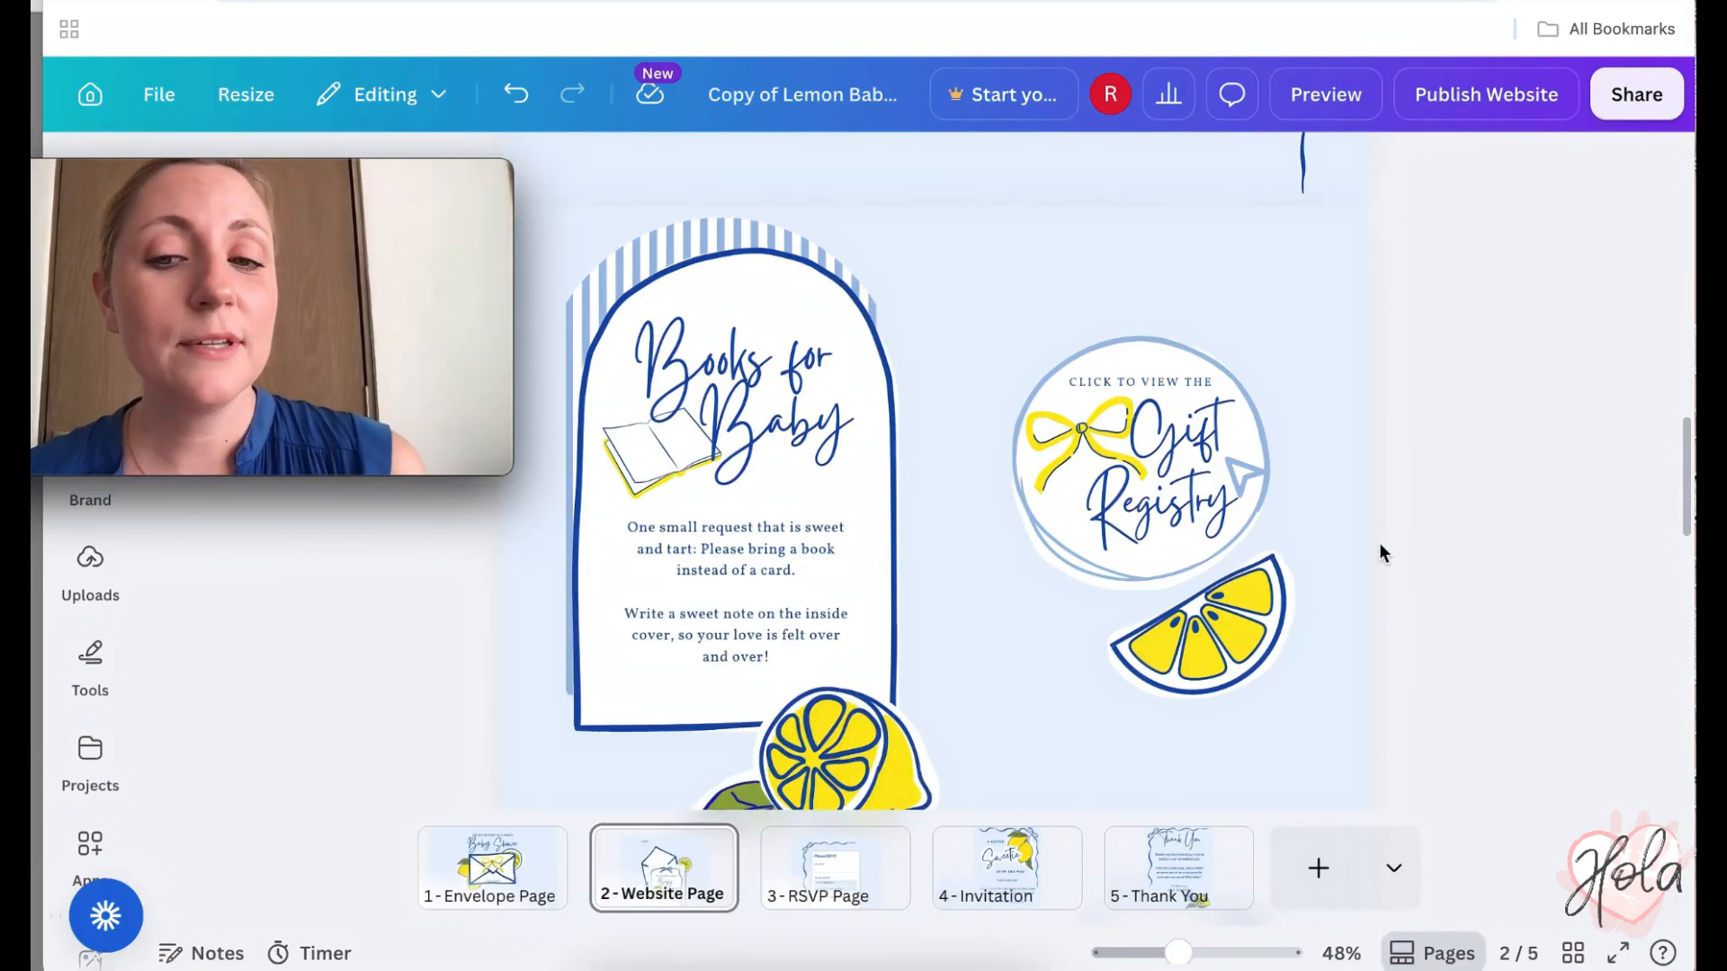
scroll(1378, 543, down, 1)
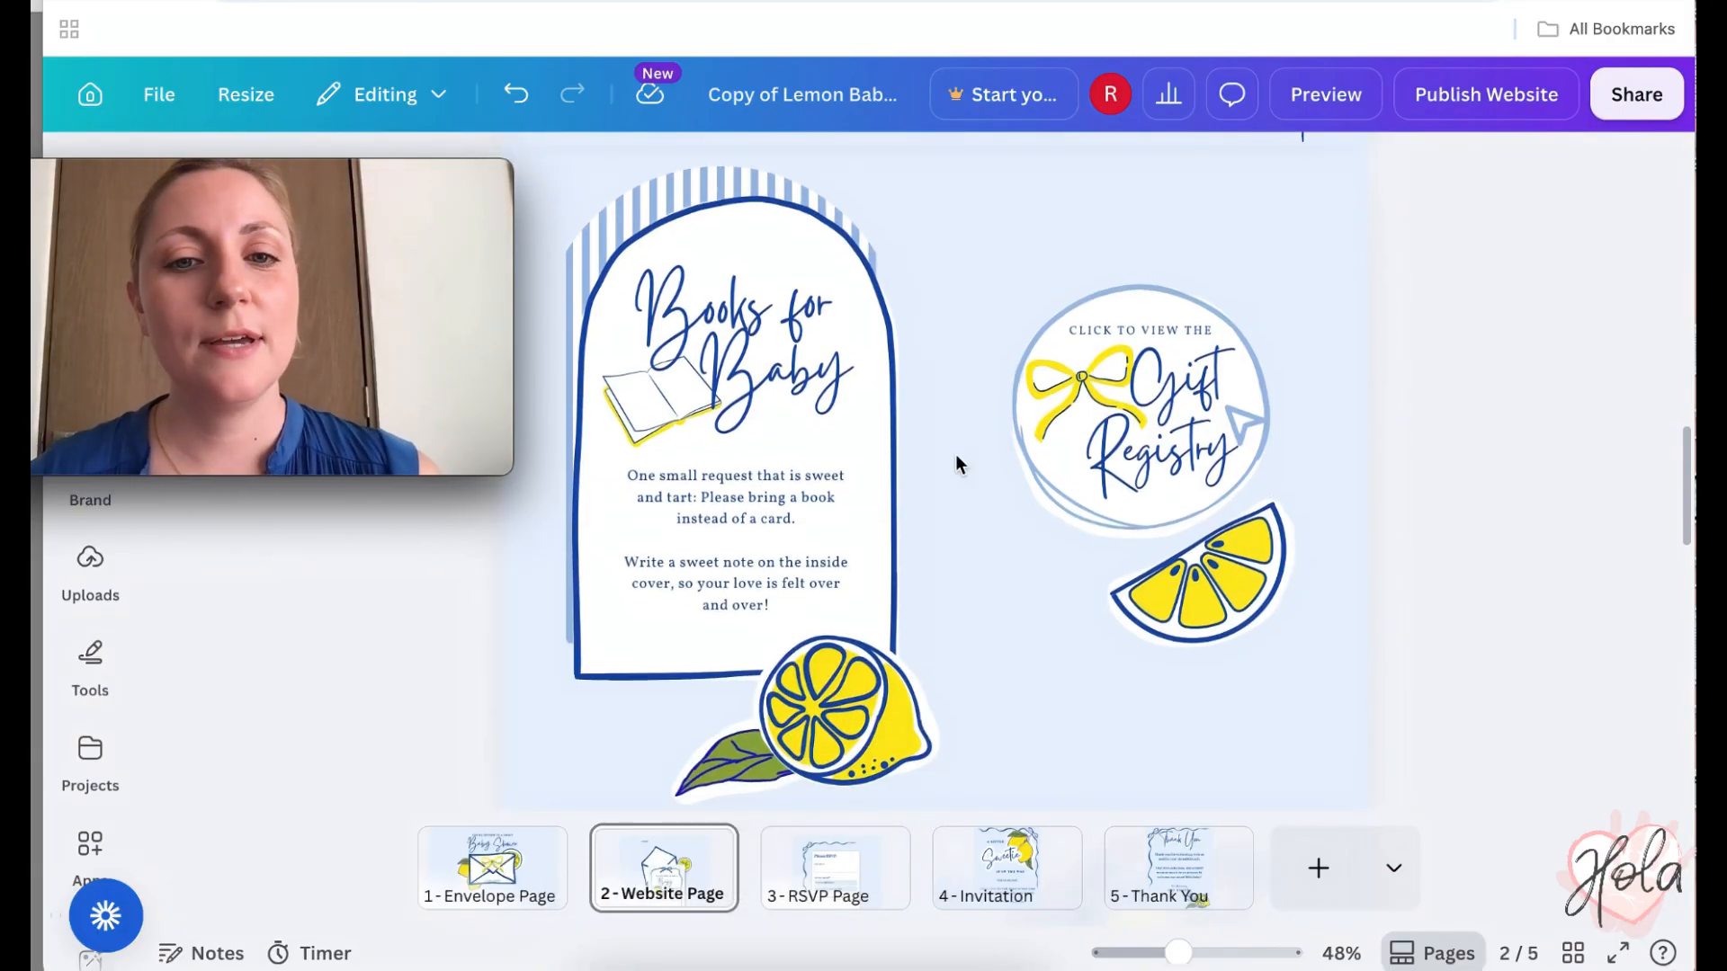
scroll(1081, 446, down, 10)
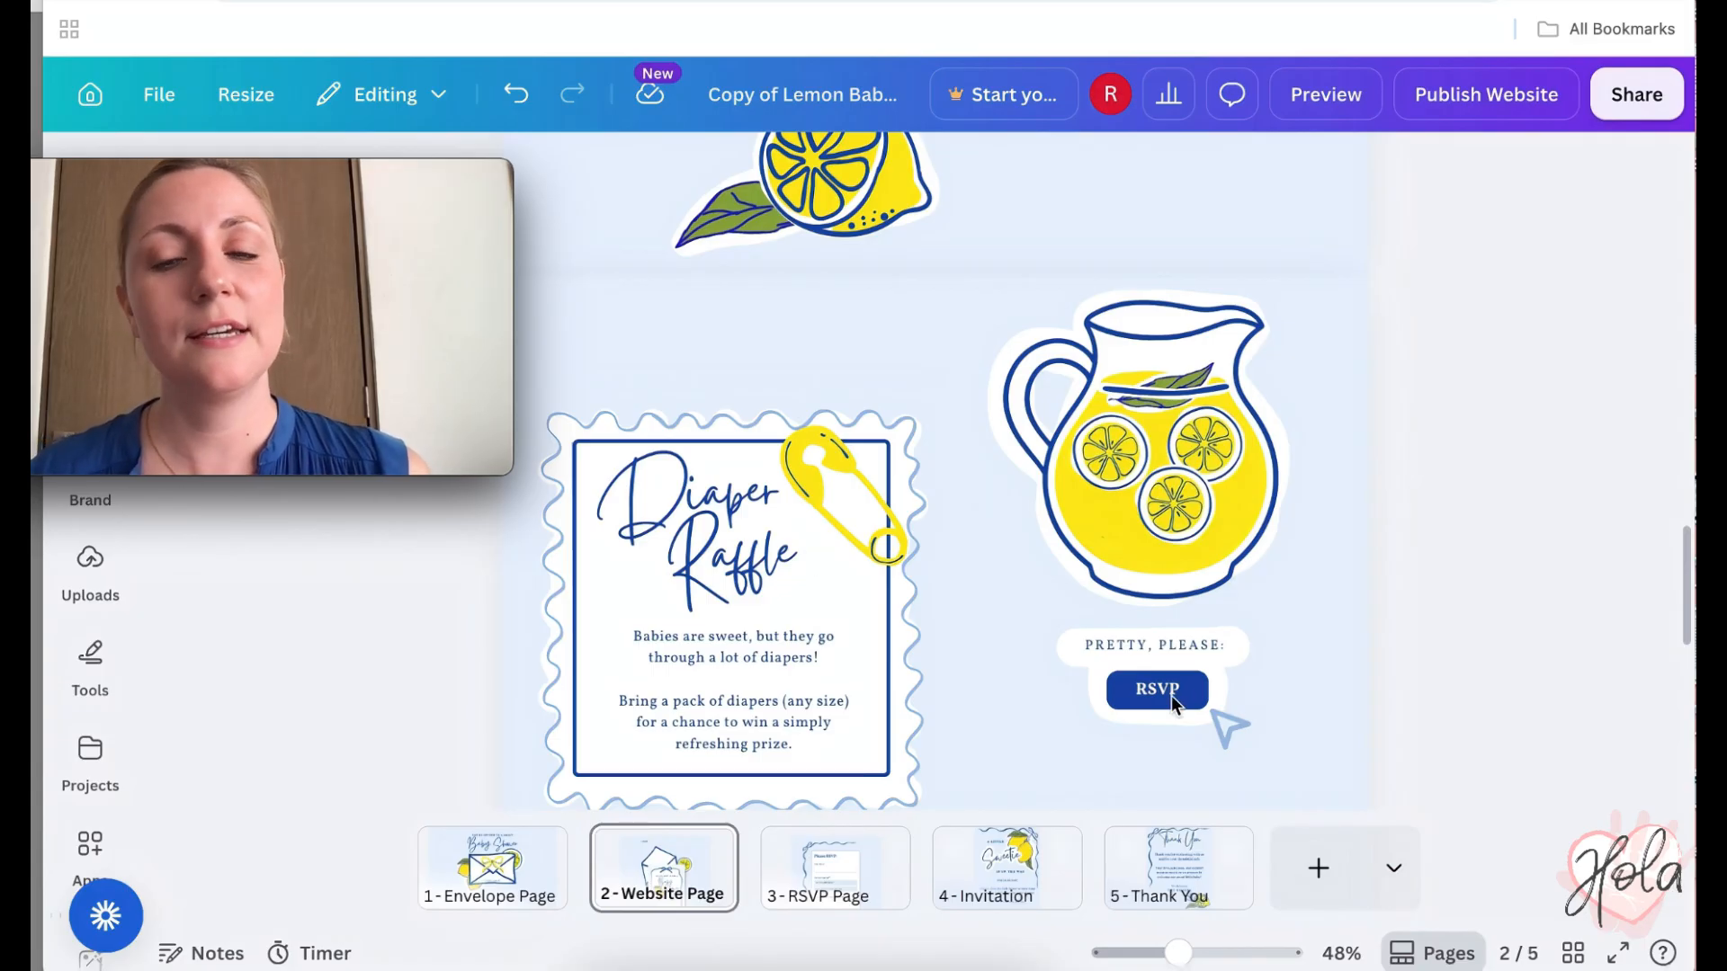
scroll(1171, 694, down, 10)
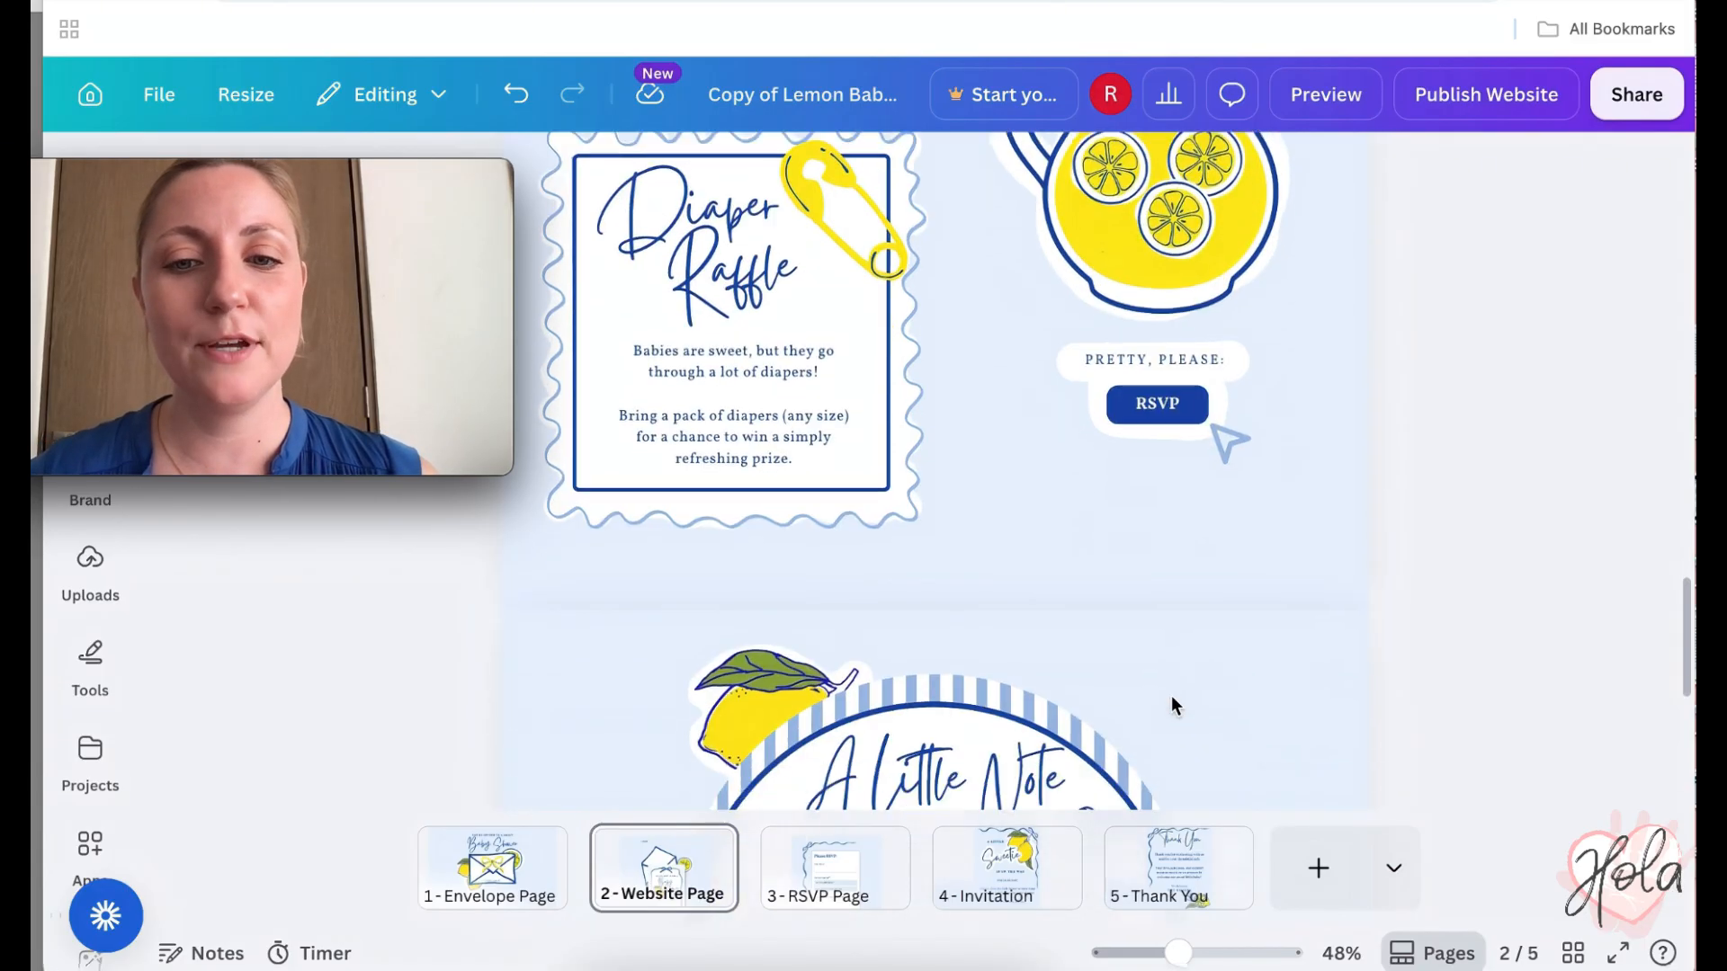
scroll(1171, 698, down, 2)
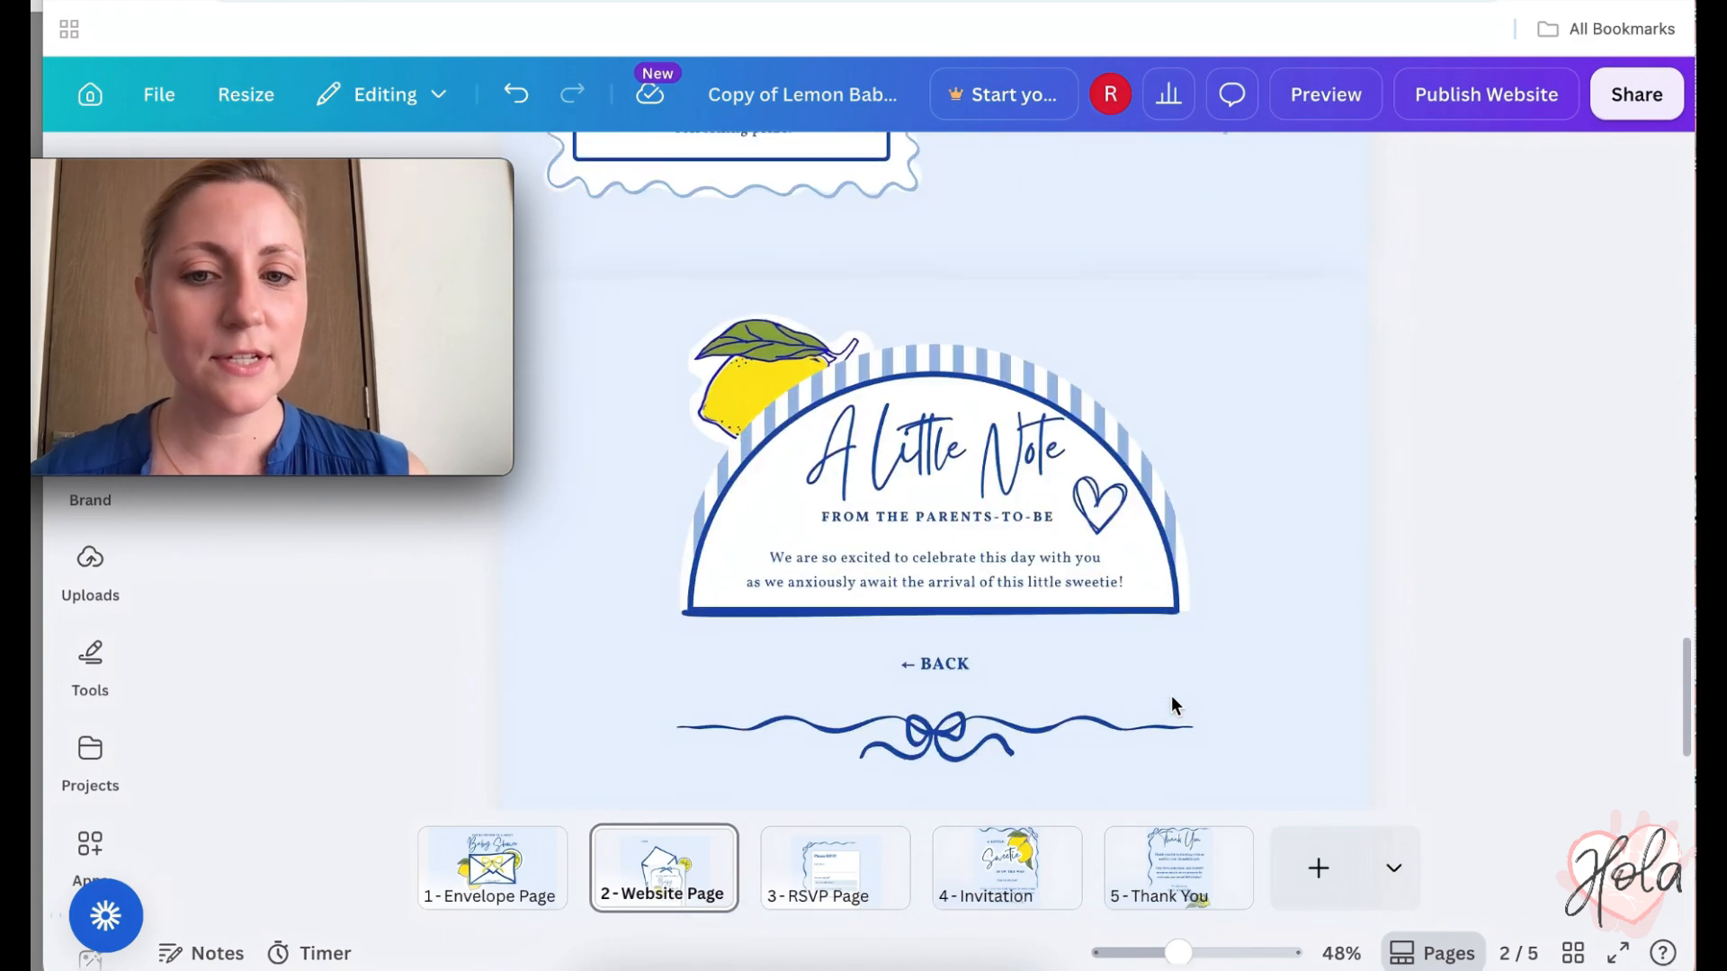
click(1070, 561)
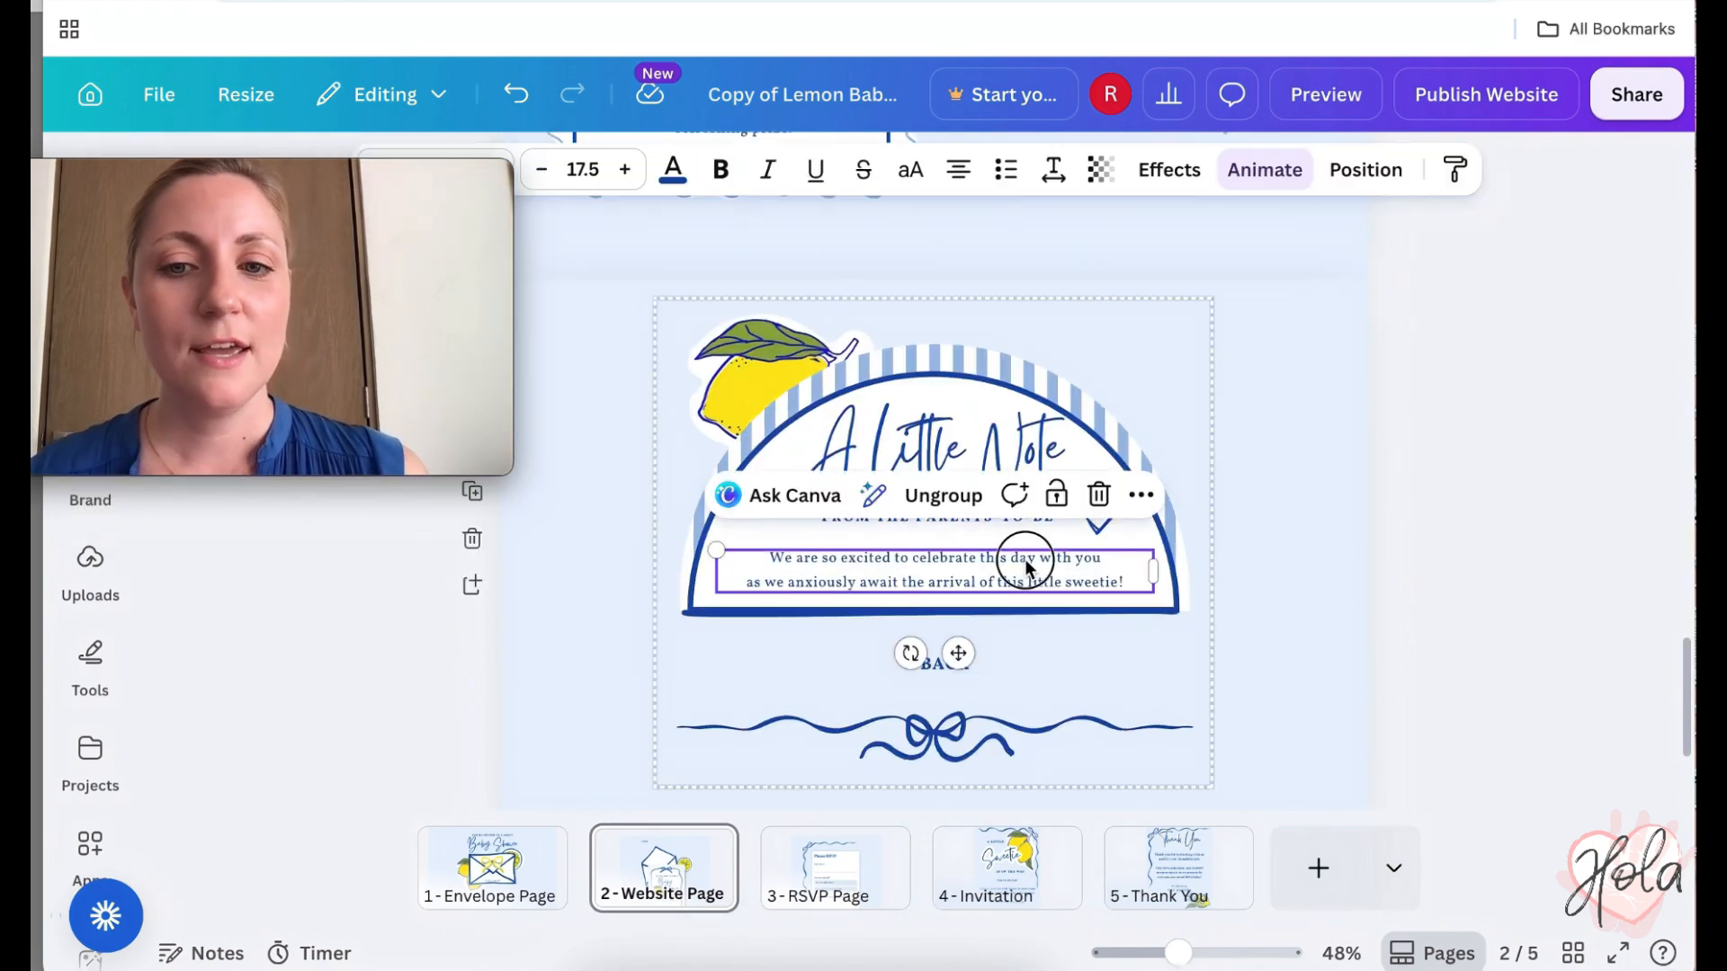
double_click(1027, 561)
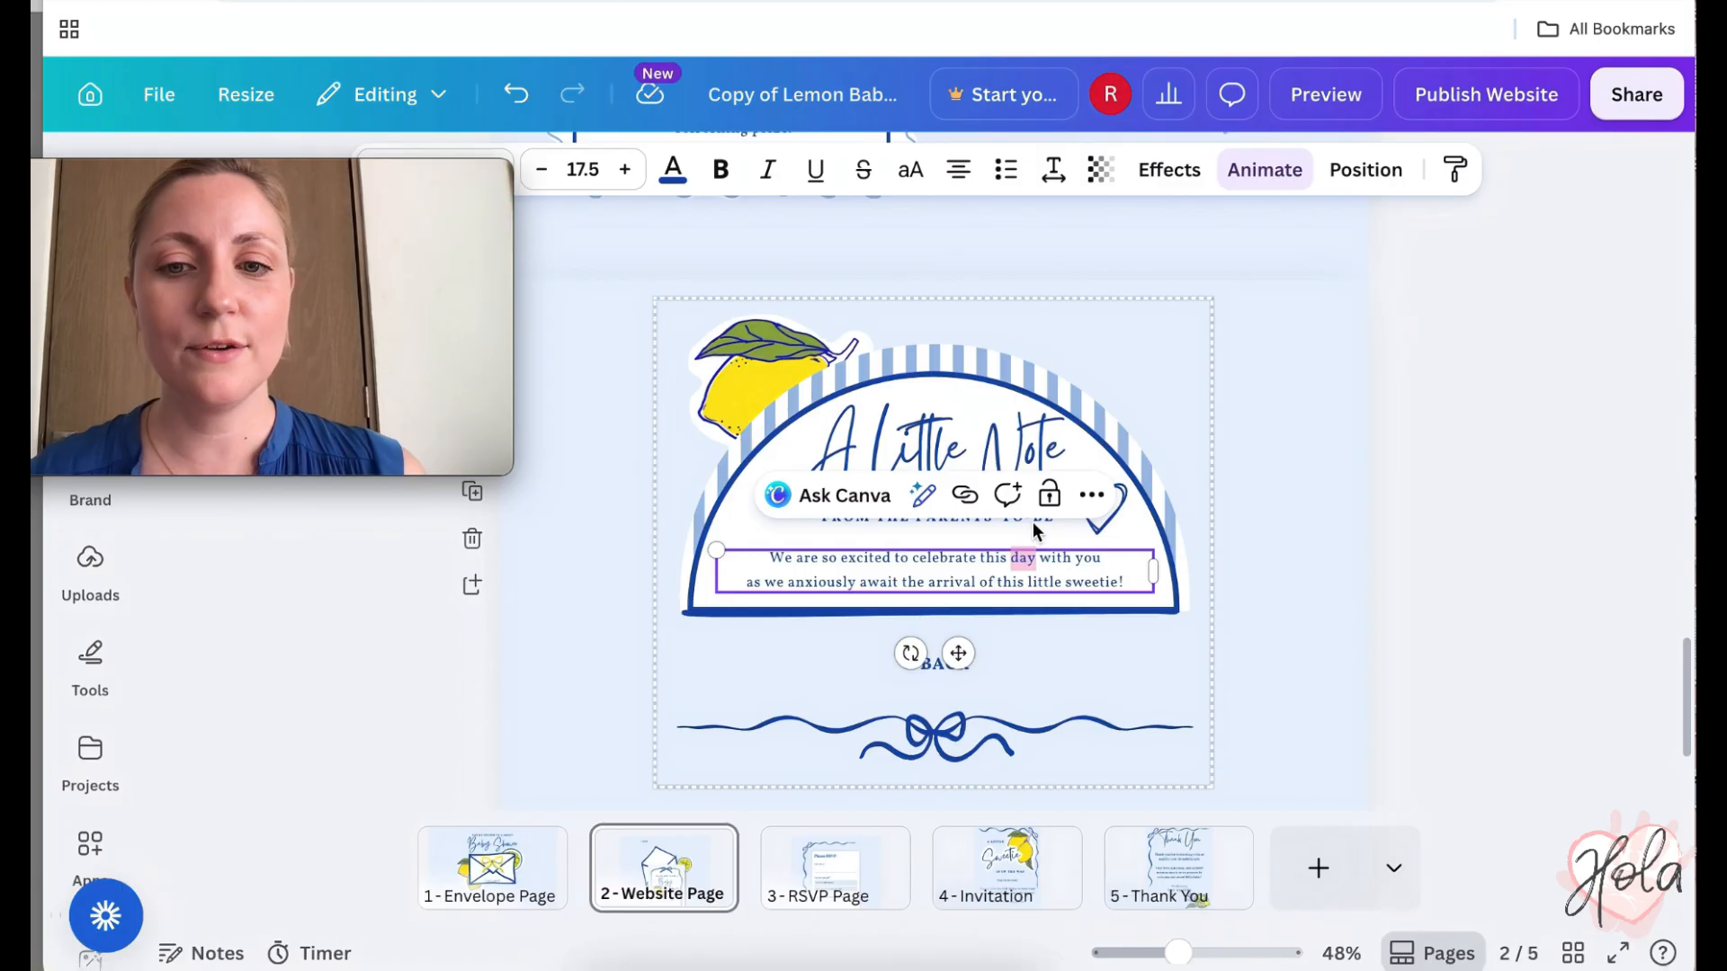
click(1032, 521)
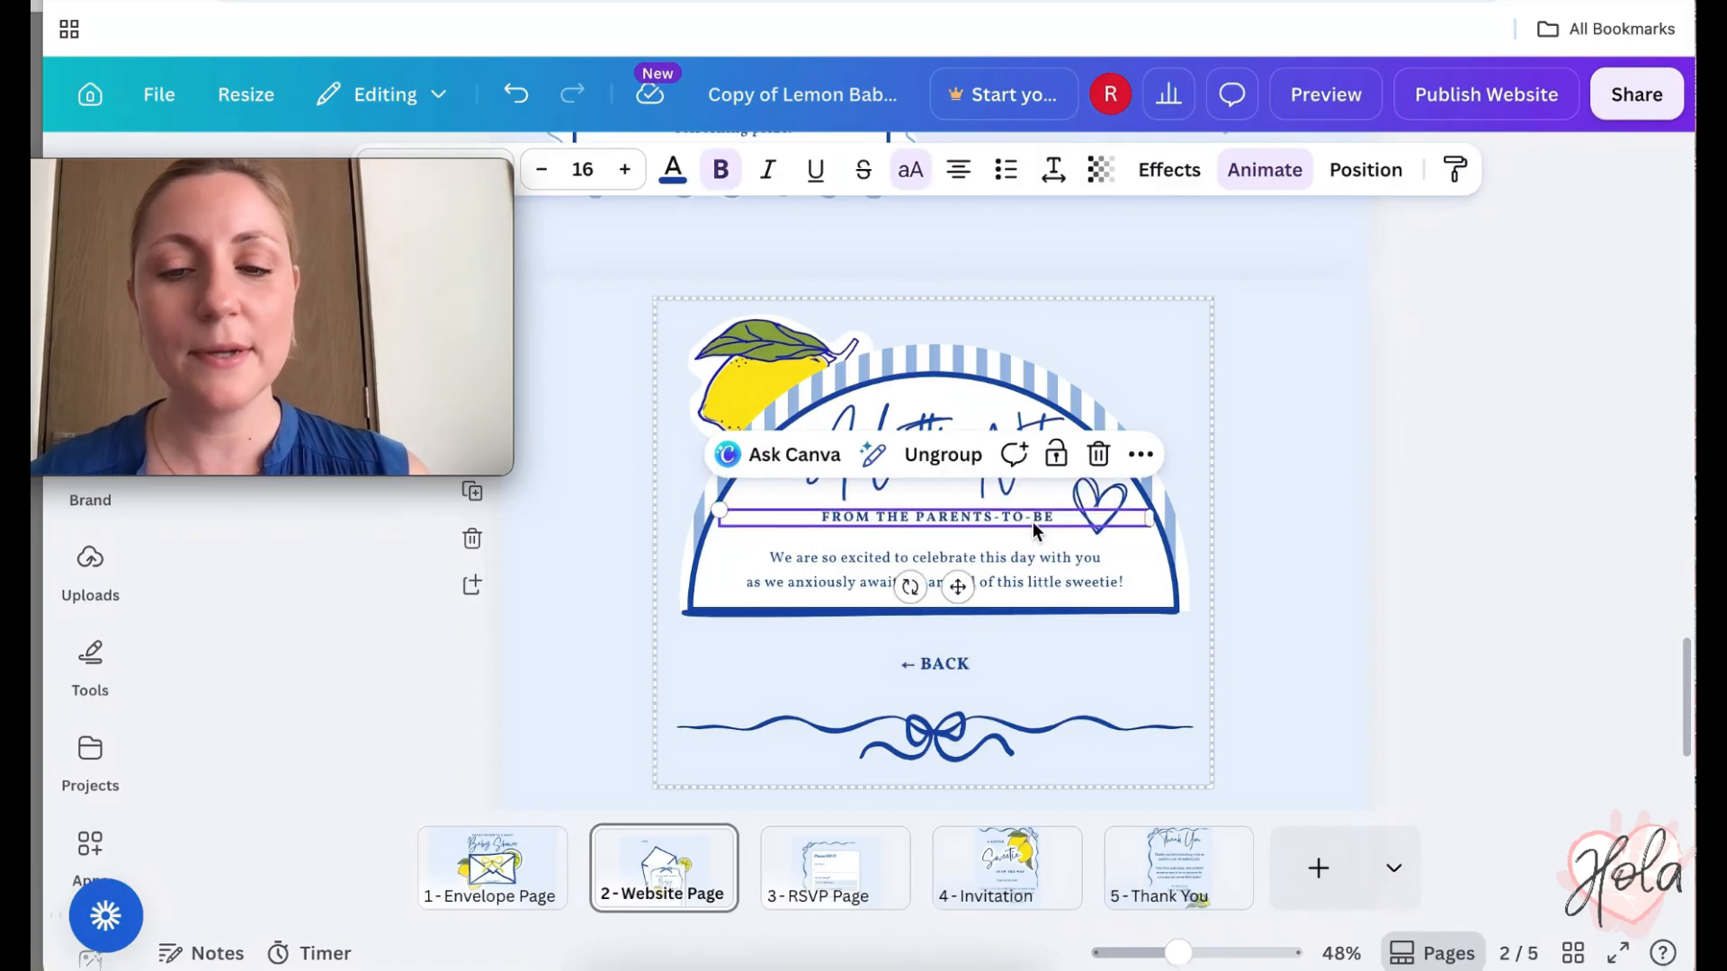
click(1061, 586)
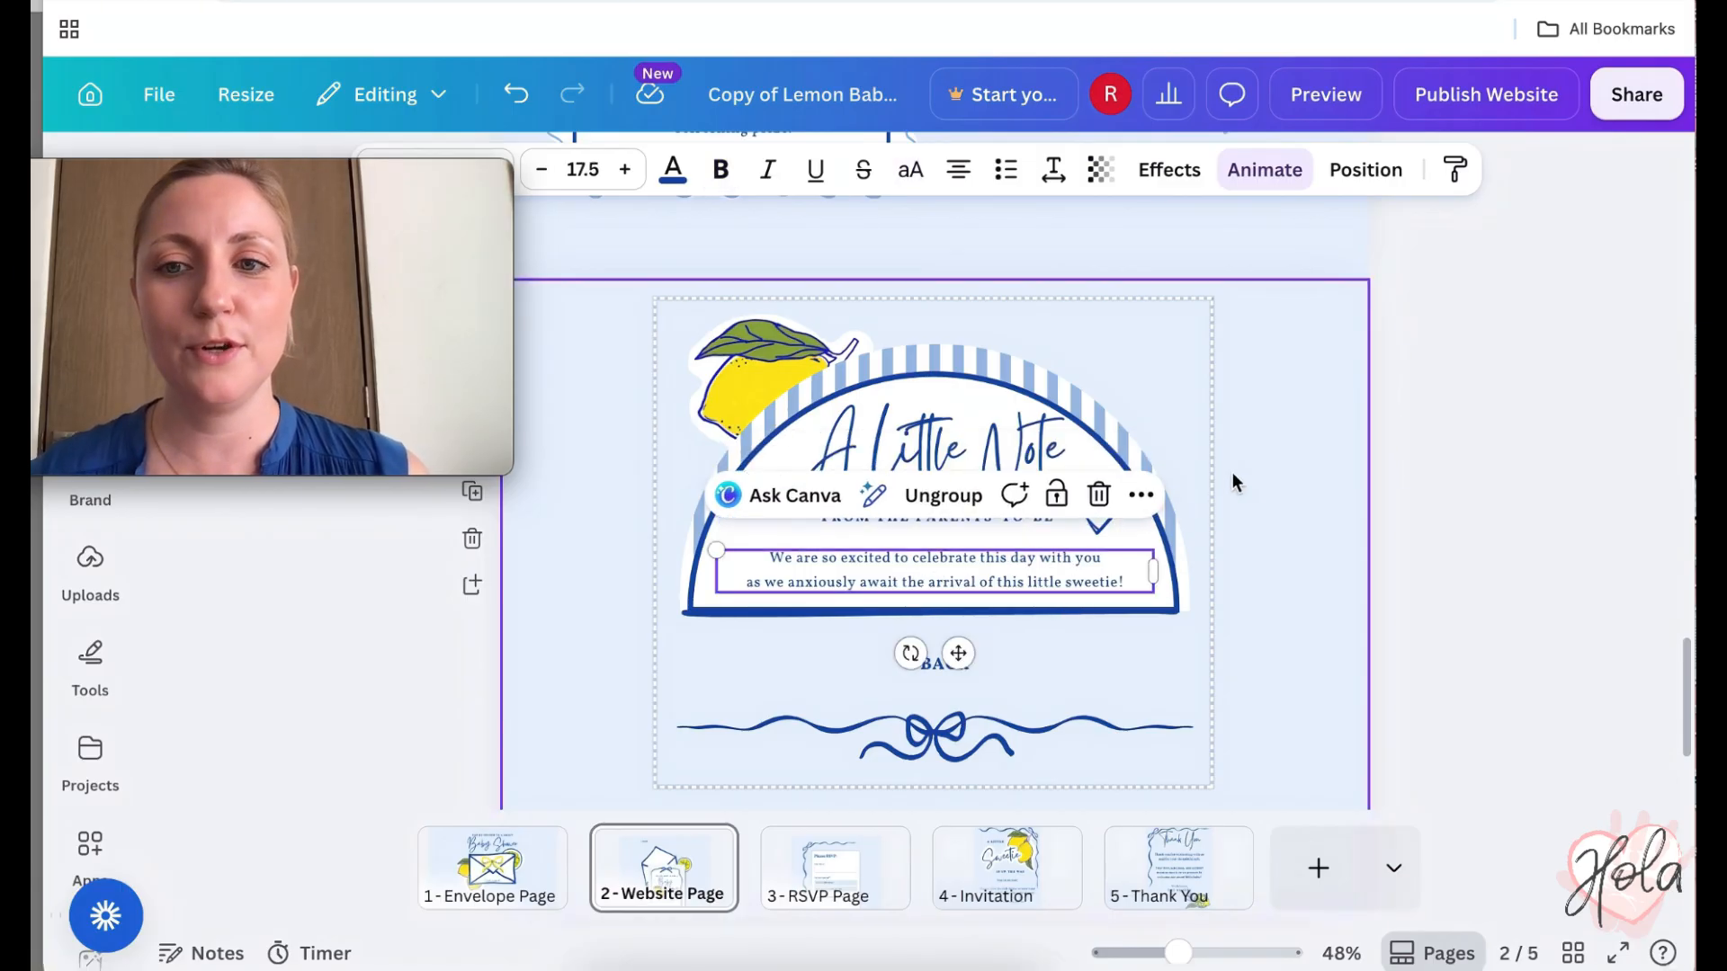
scroll(1233, 474, up, 5)
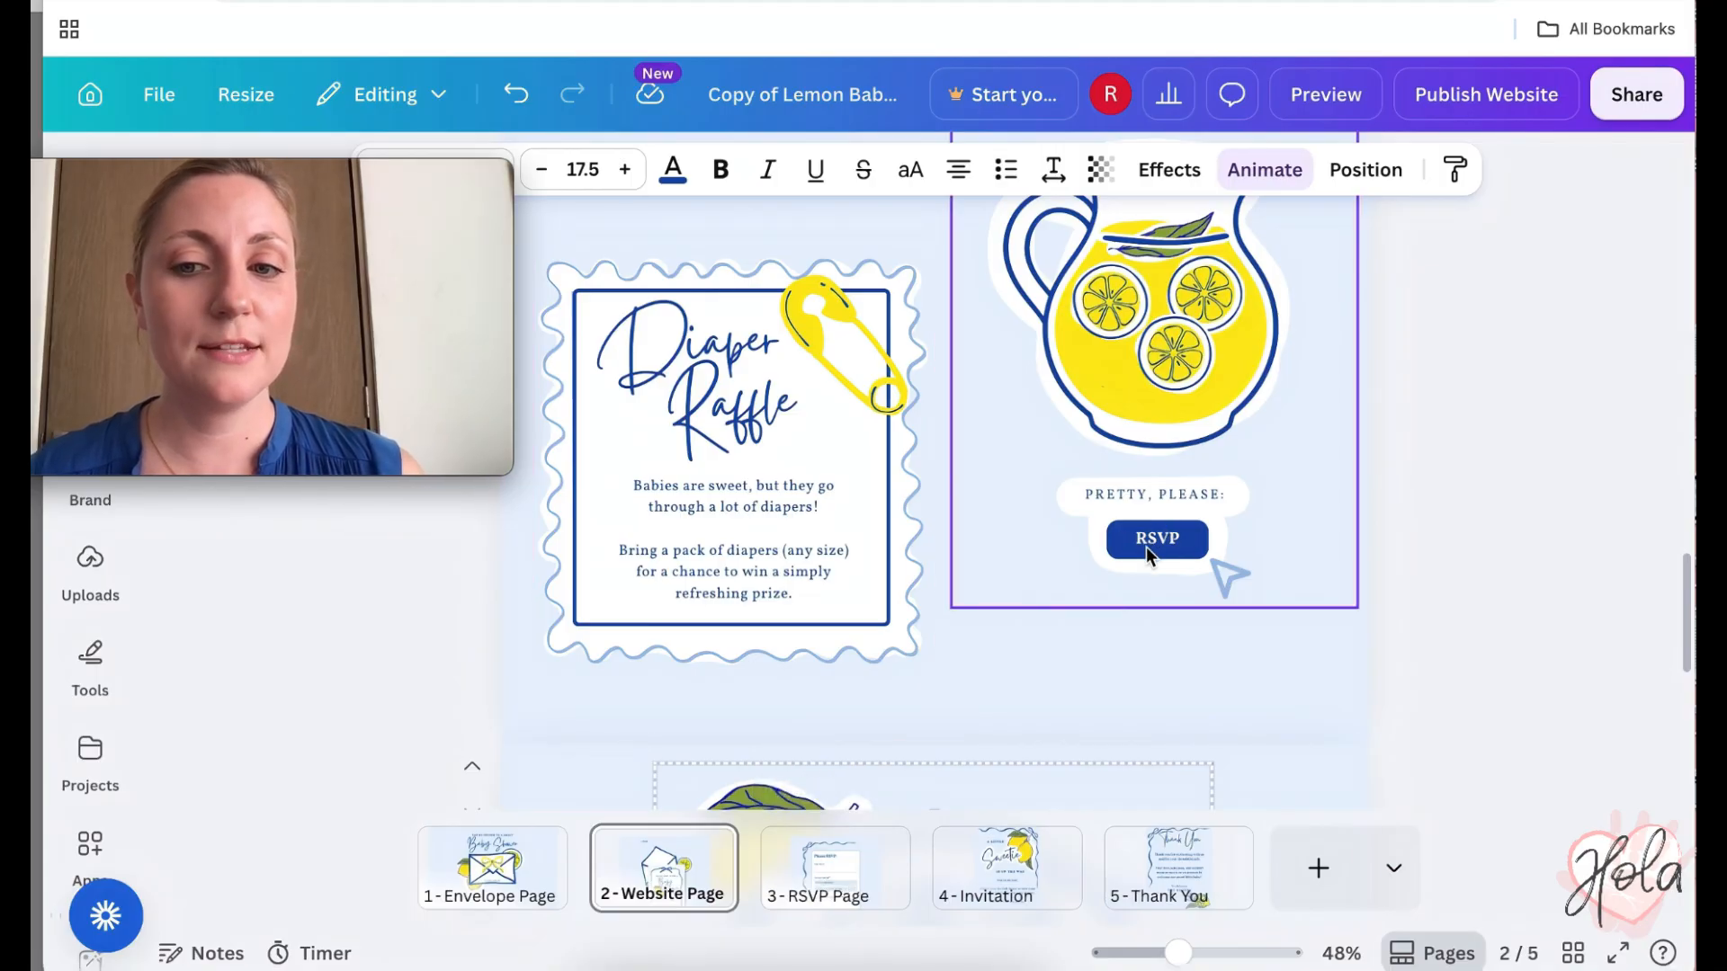
- Switch to the RSVP Page and select its Please RSVP form
click(854, 874)
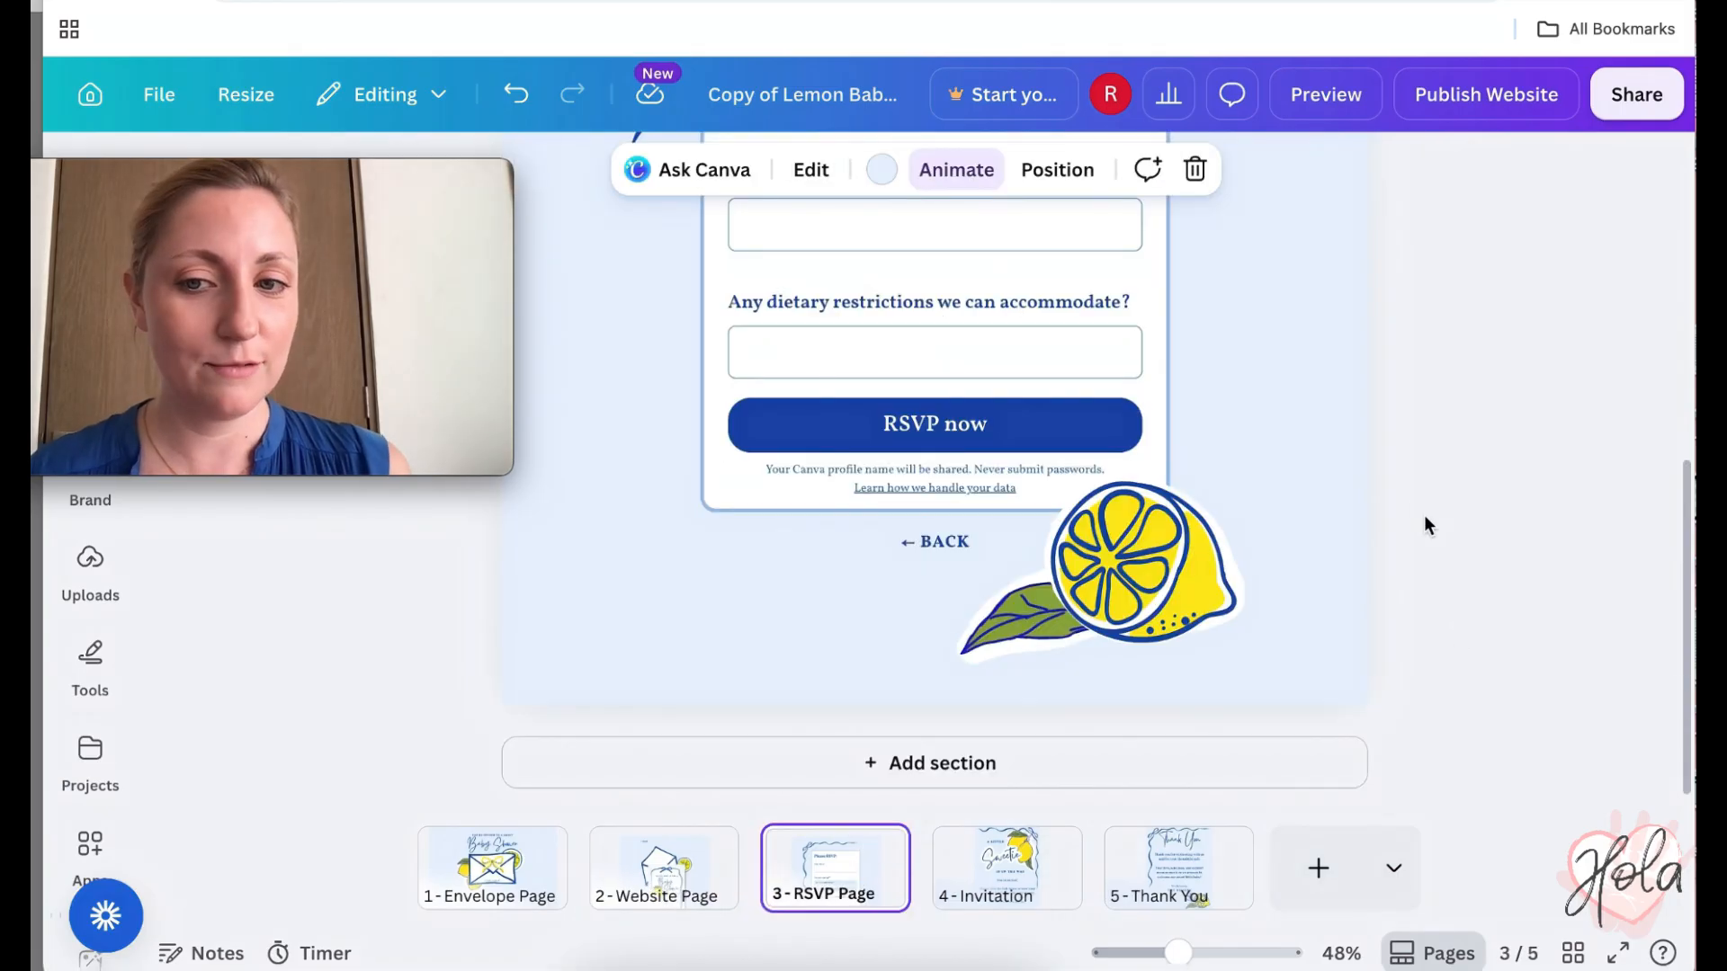
scroll(1412, 500, up, 5)
scroll(1413, 502, up, 2)
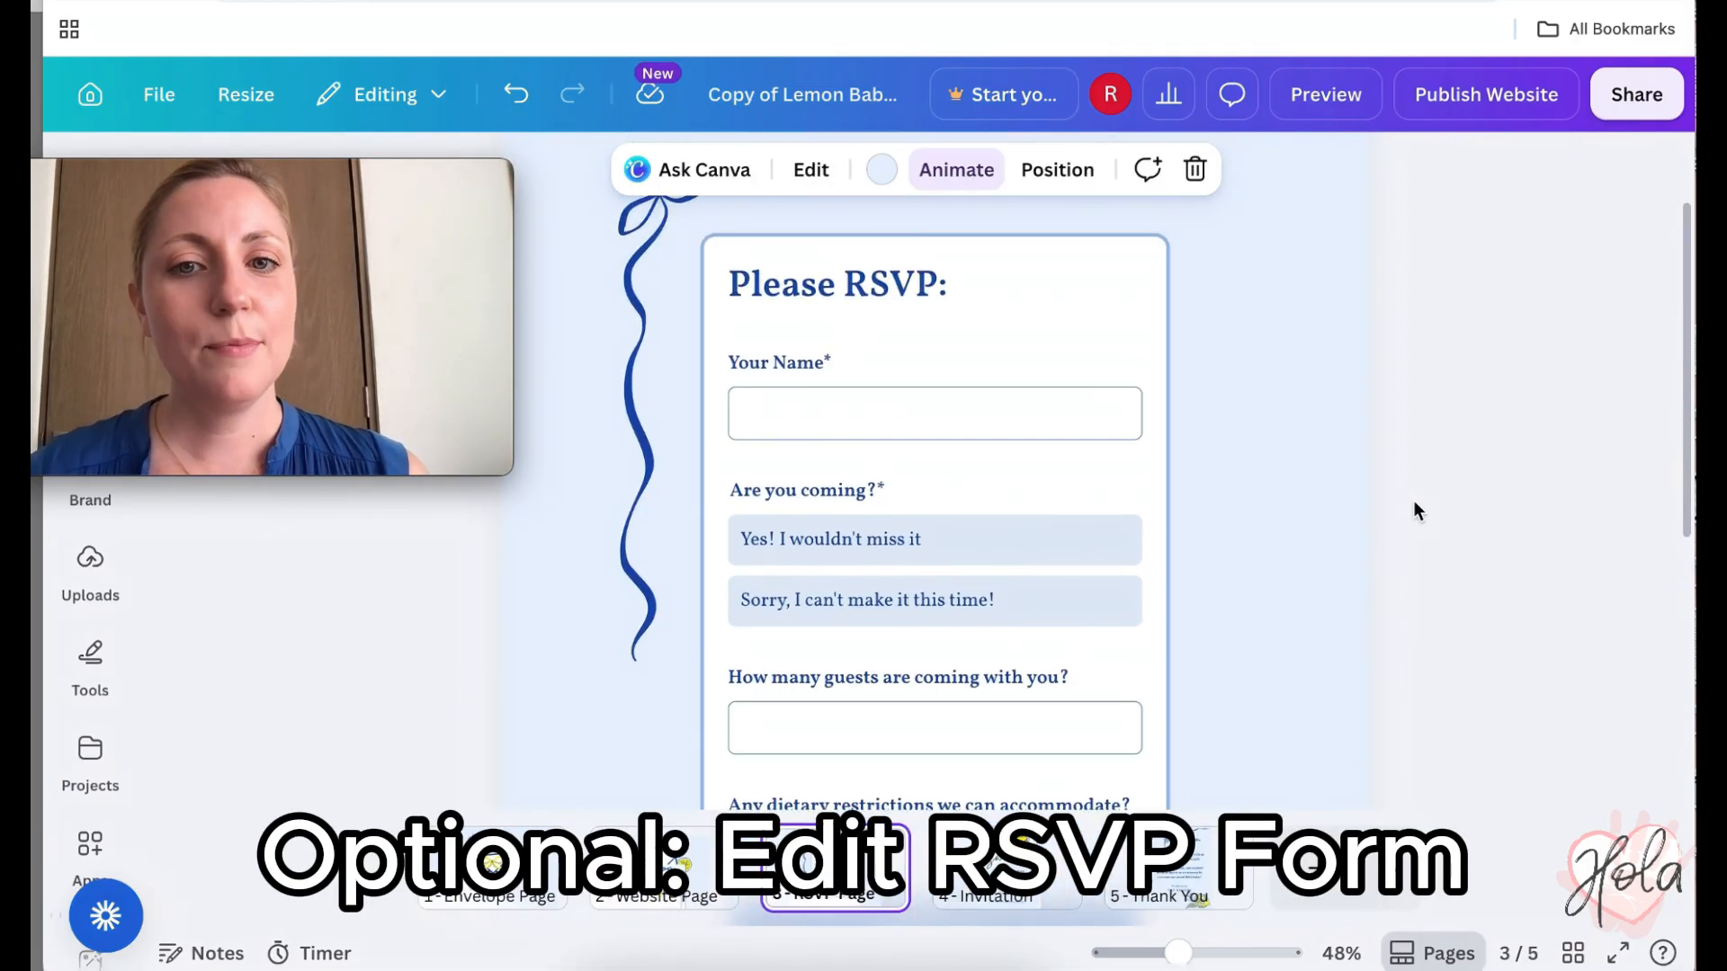
scroll(1414, 502, up, 1)
scroll(1413, 502, down, 2)
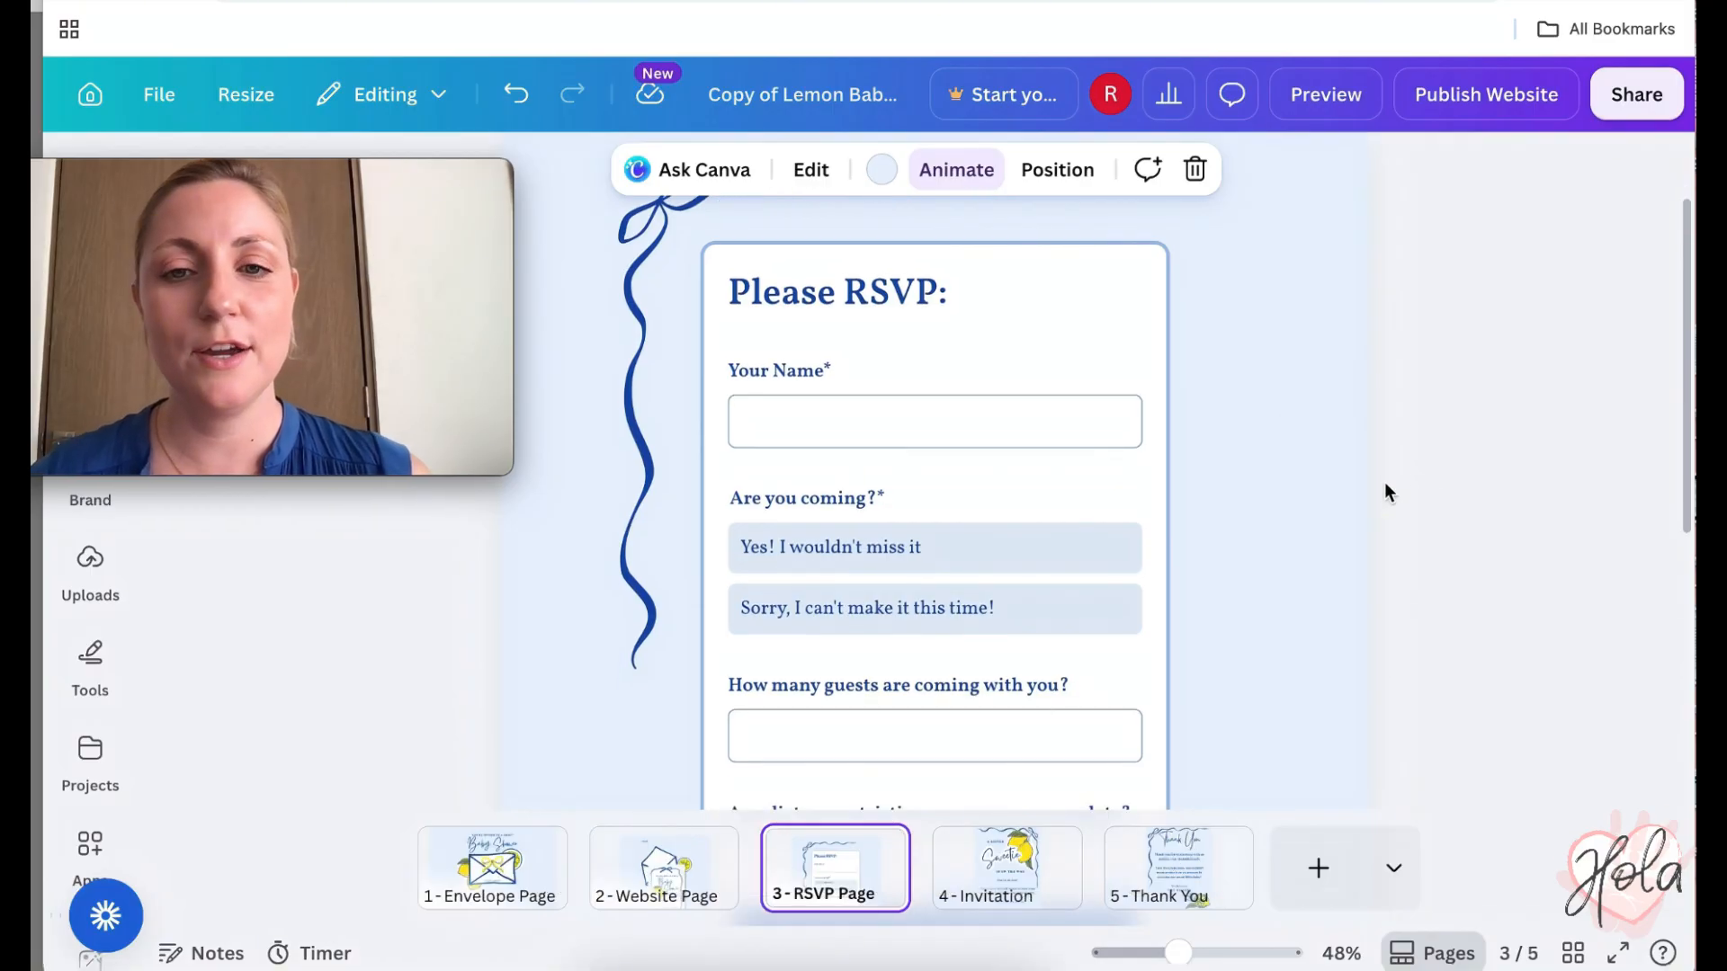
click(1142, 336)
click(1268, 336)
scroll(1266, 327, down, 3)
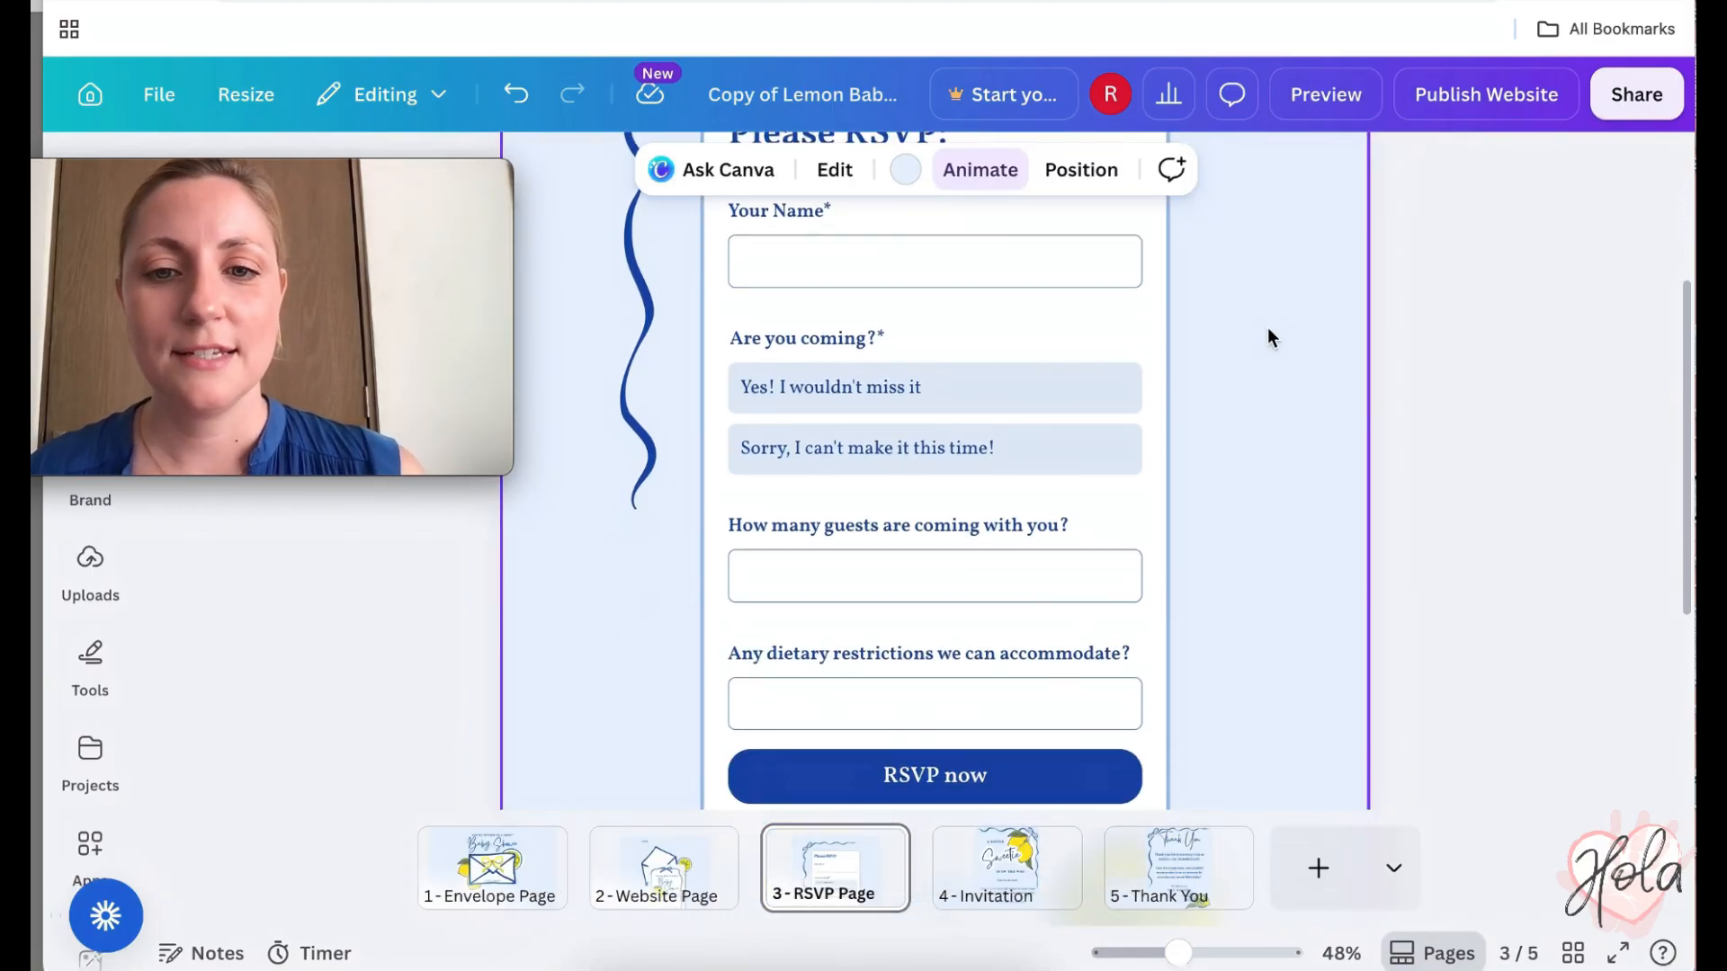
scroll(1266, 327, up, 2)
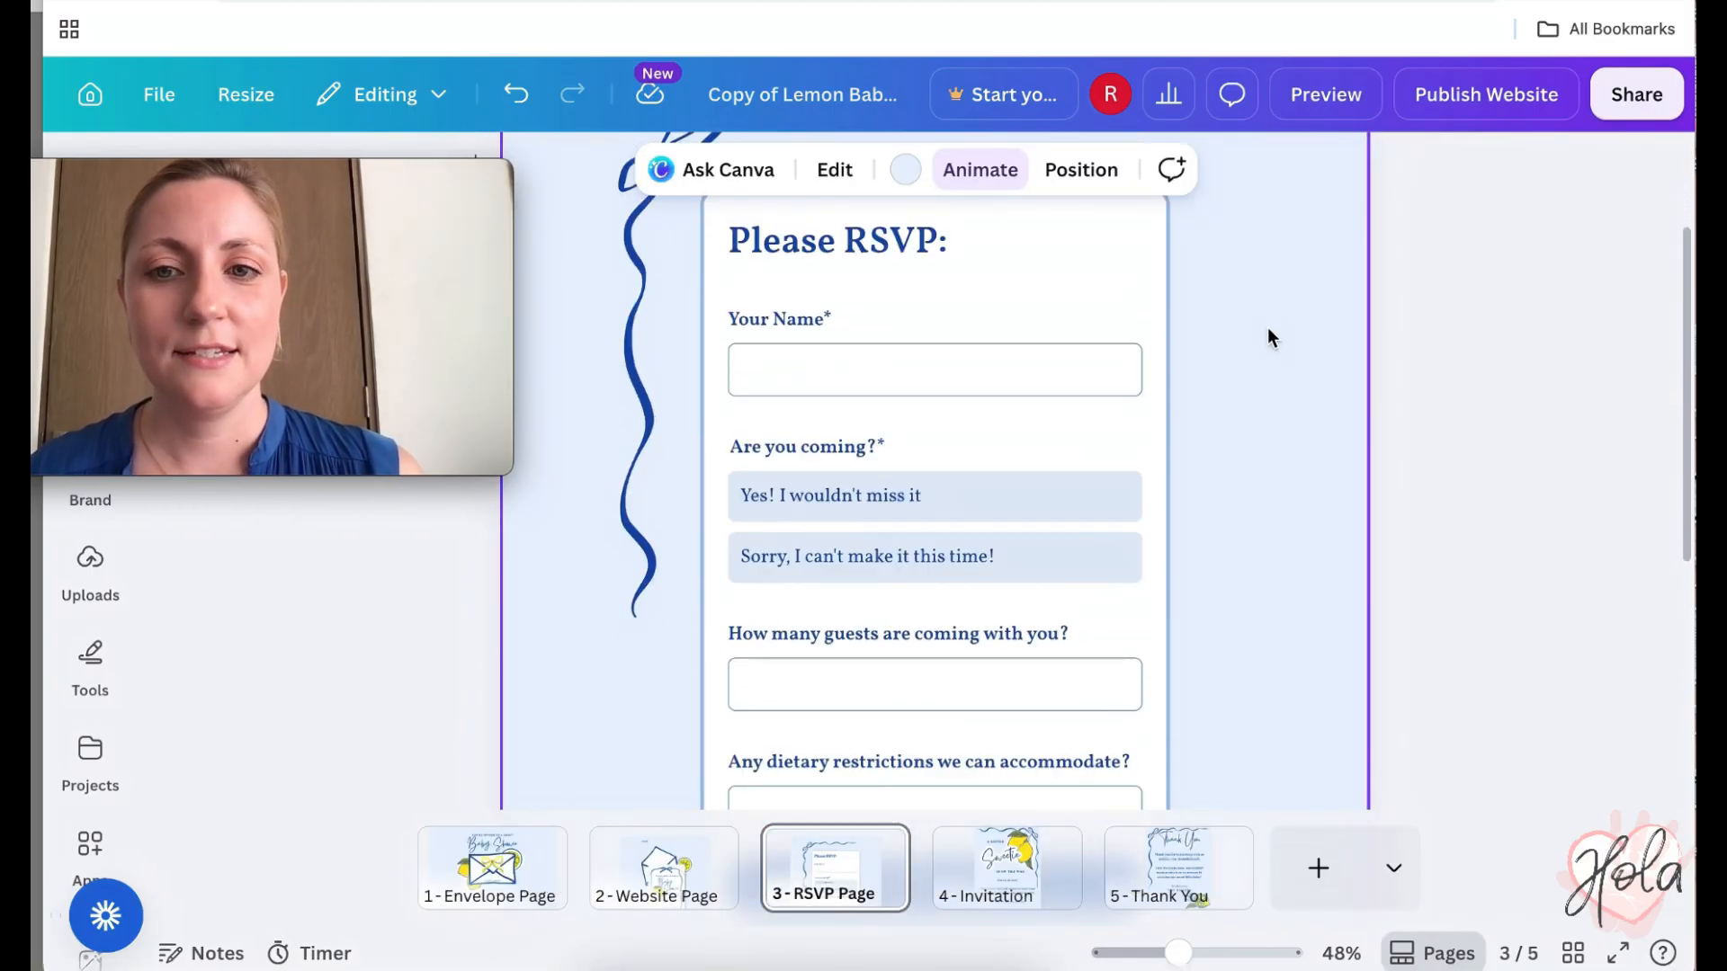
click(1037, 305)
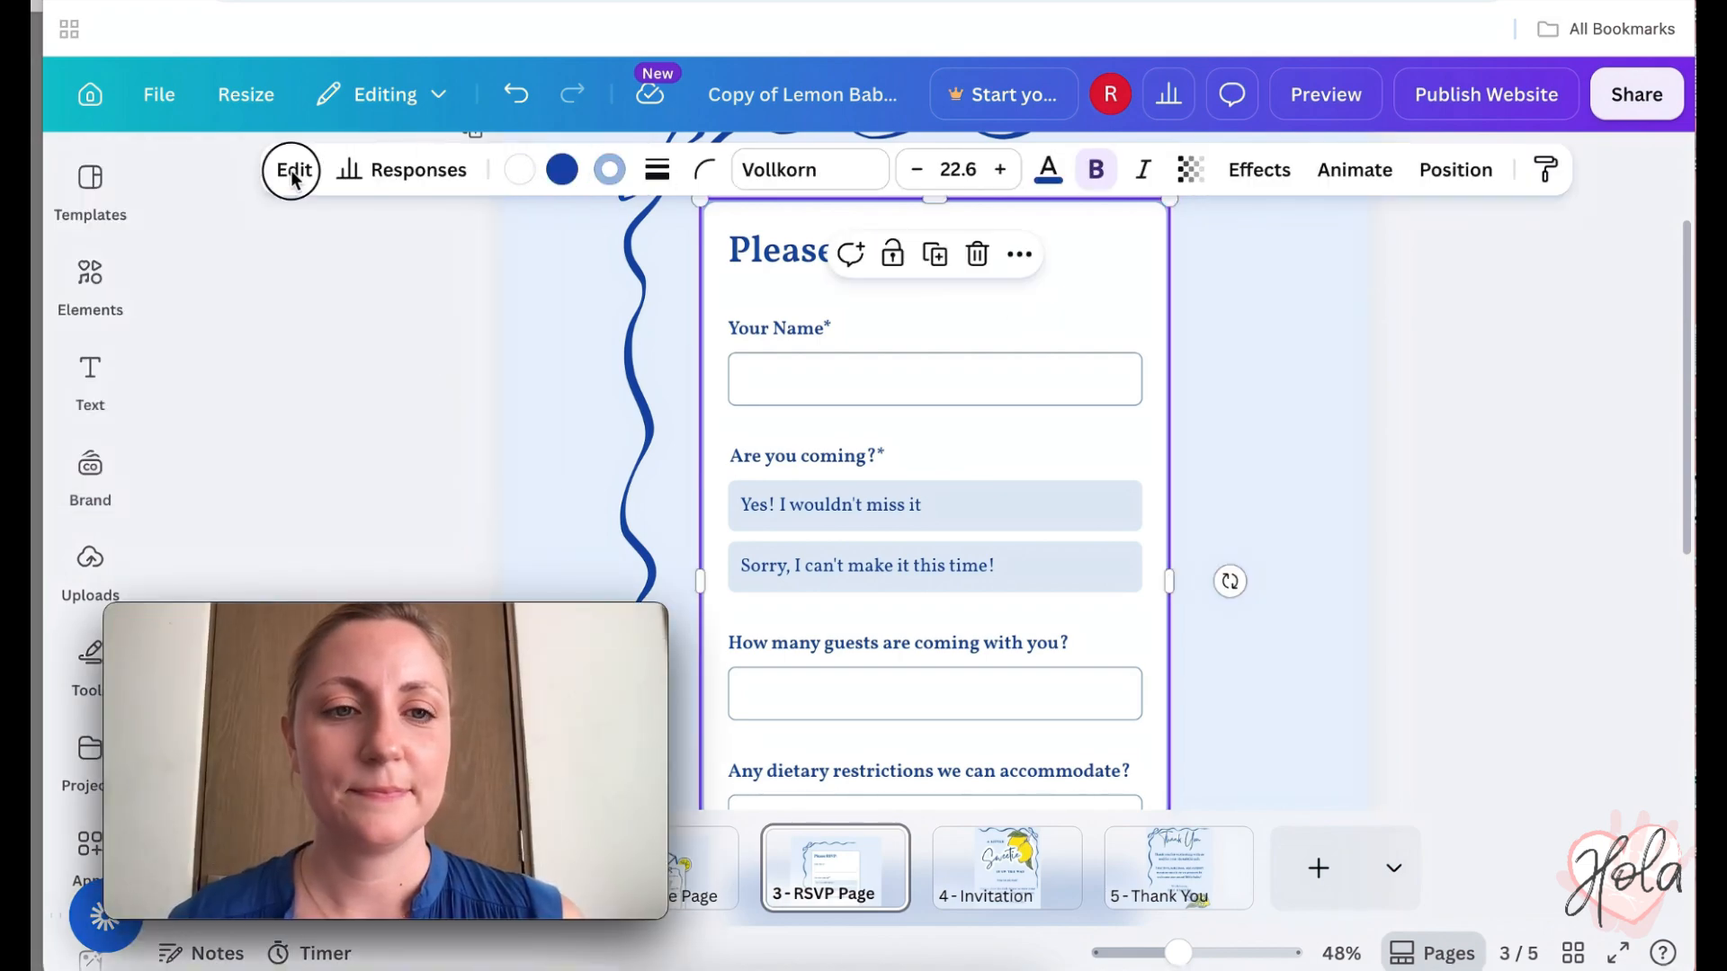
- Open the form's question list and delete the existing dietary restrictions question
click(294, 171)
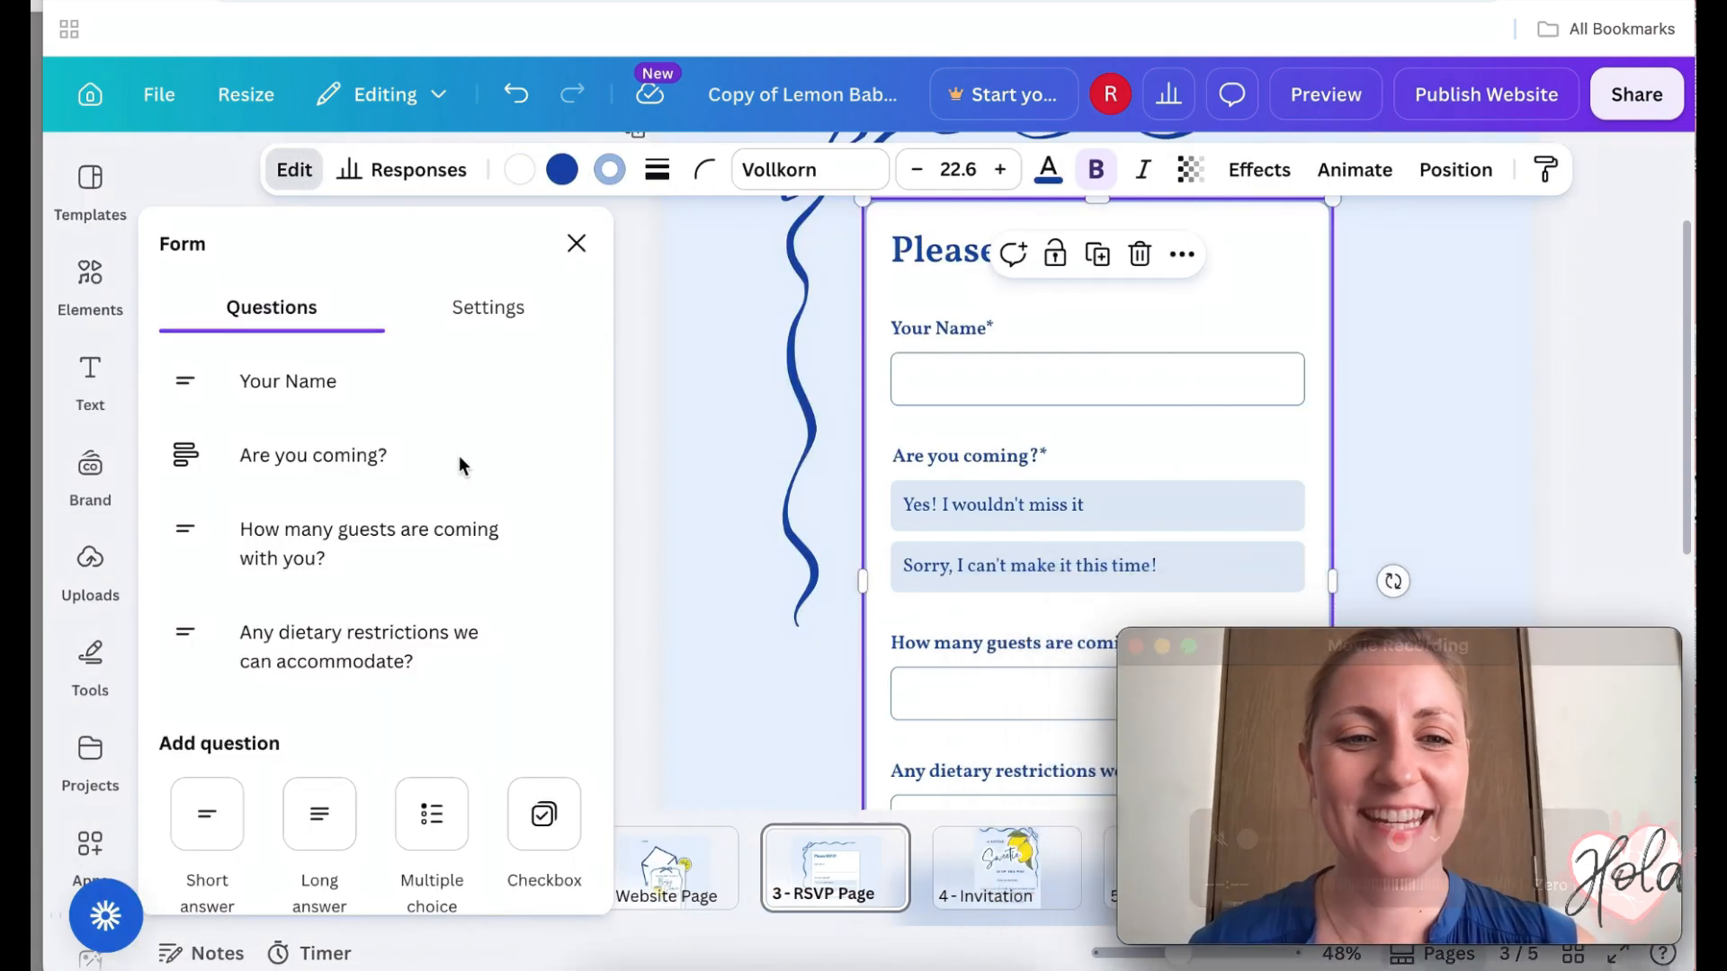
click(301, 385)
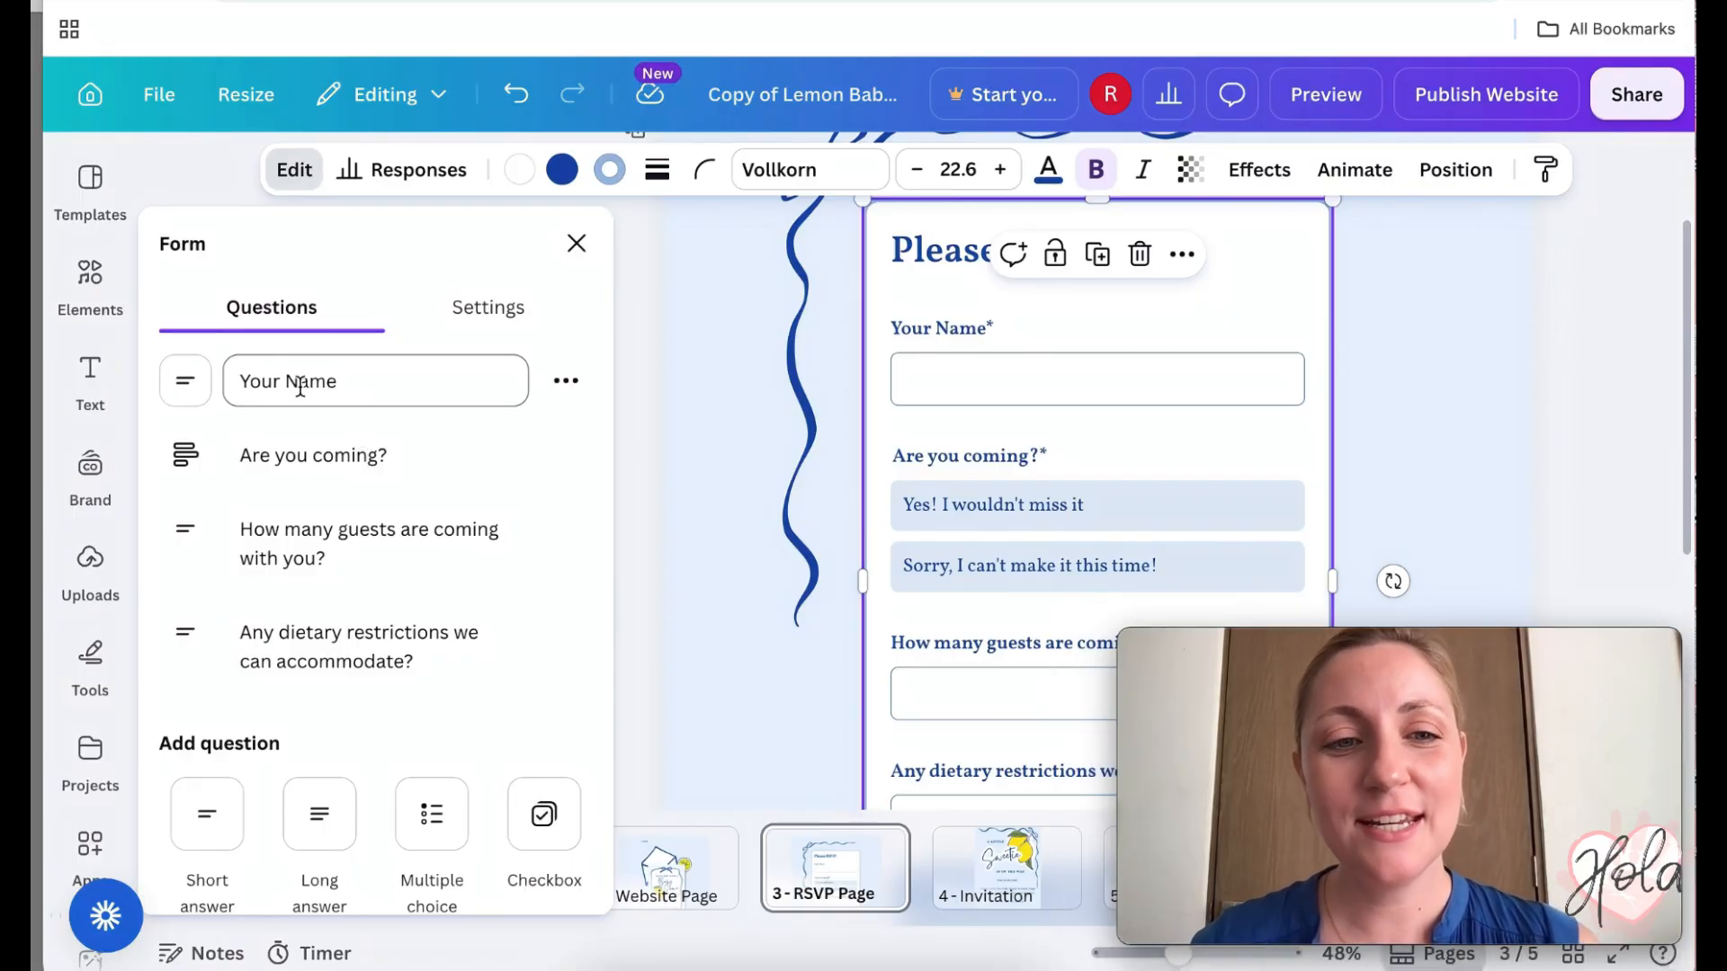
scroll(327, 462, down, 1)
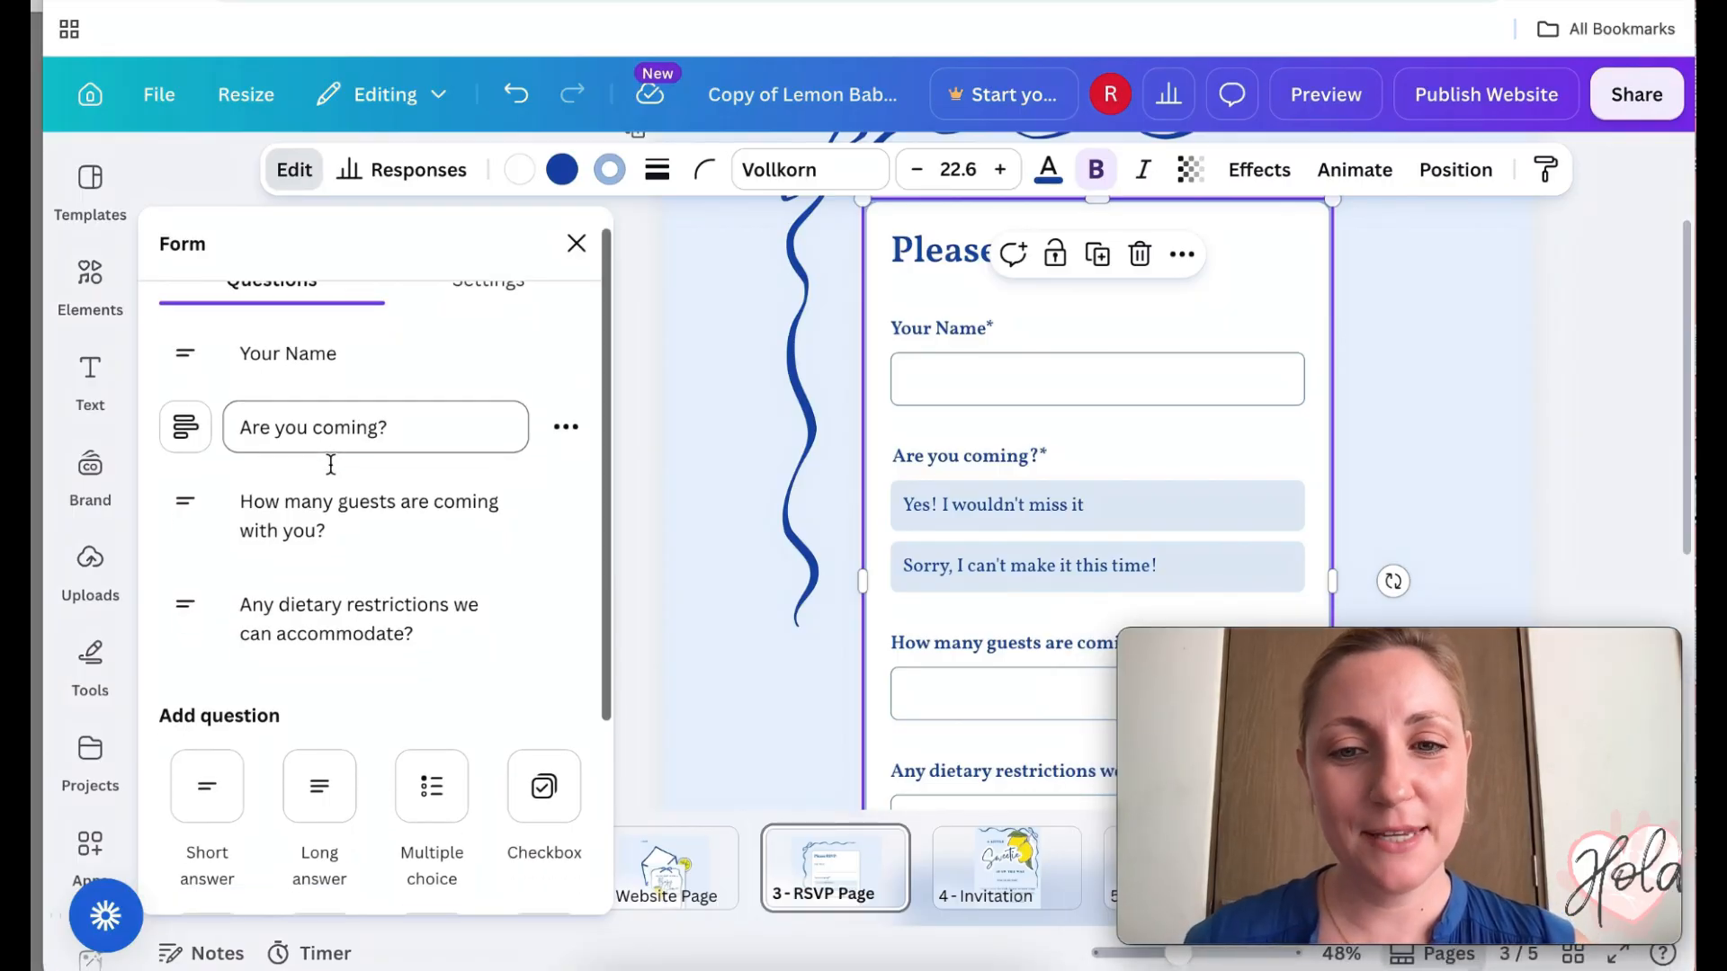
scroll(953, 627, down, 3)
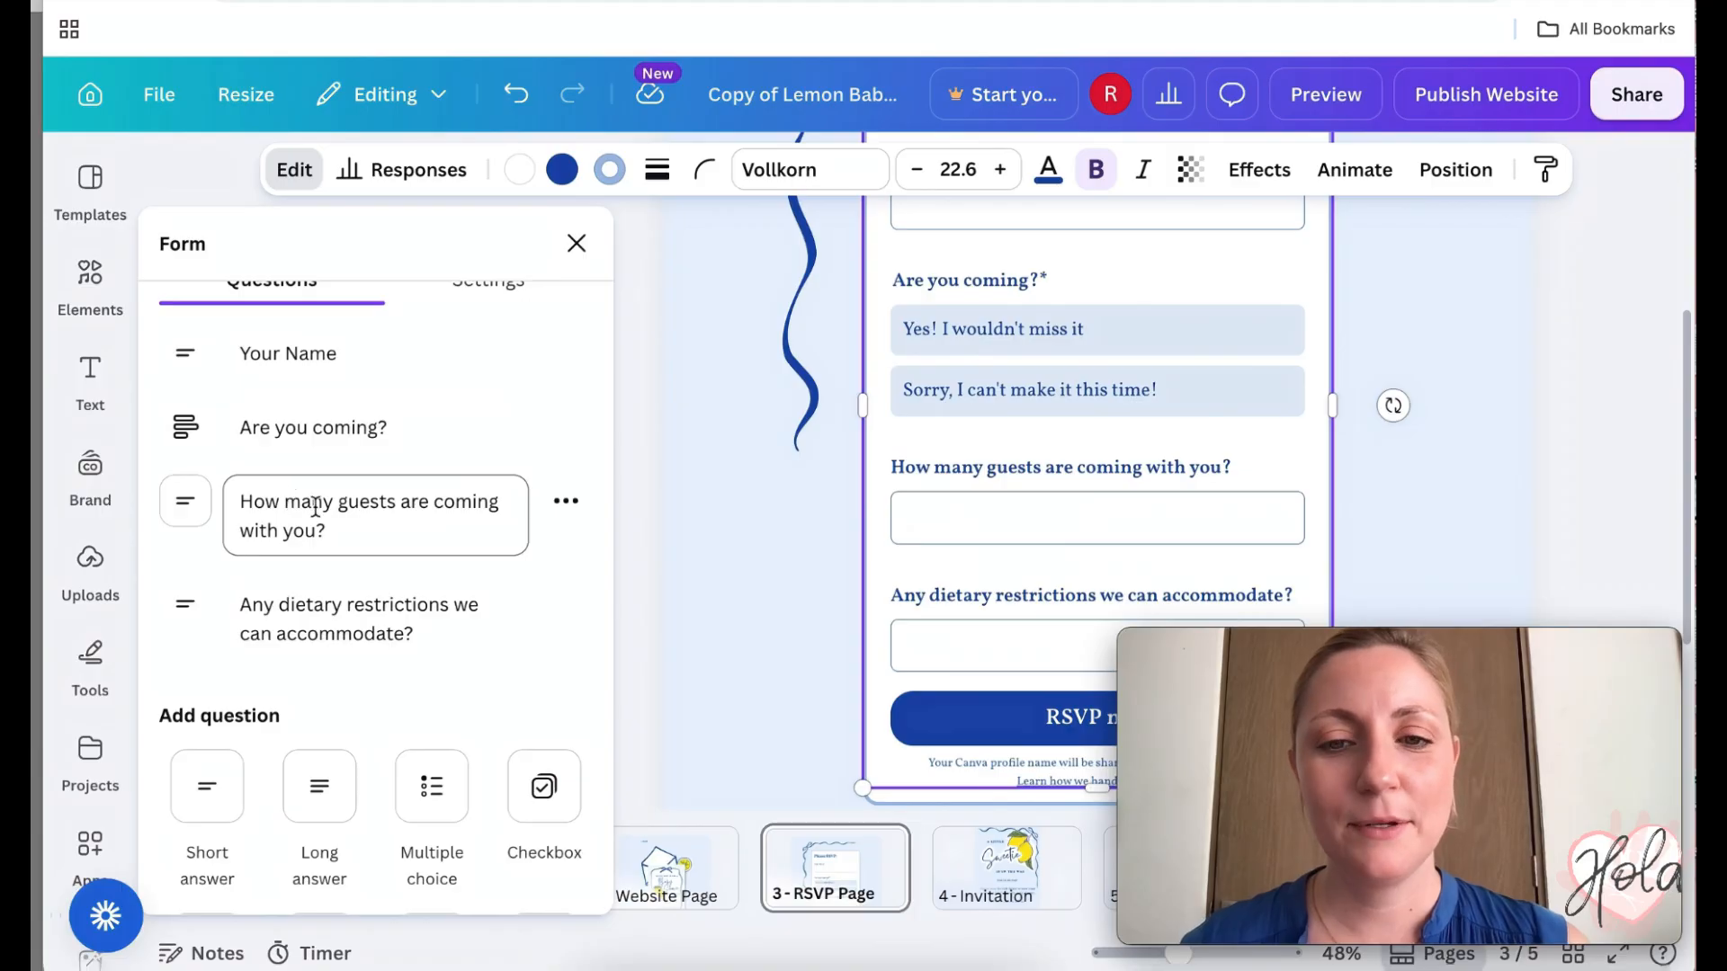
scroll(316, 506, down, 1)
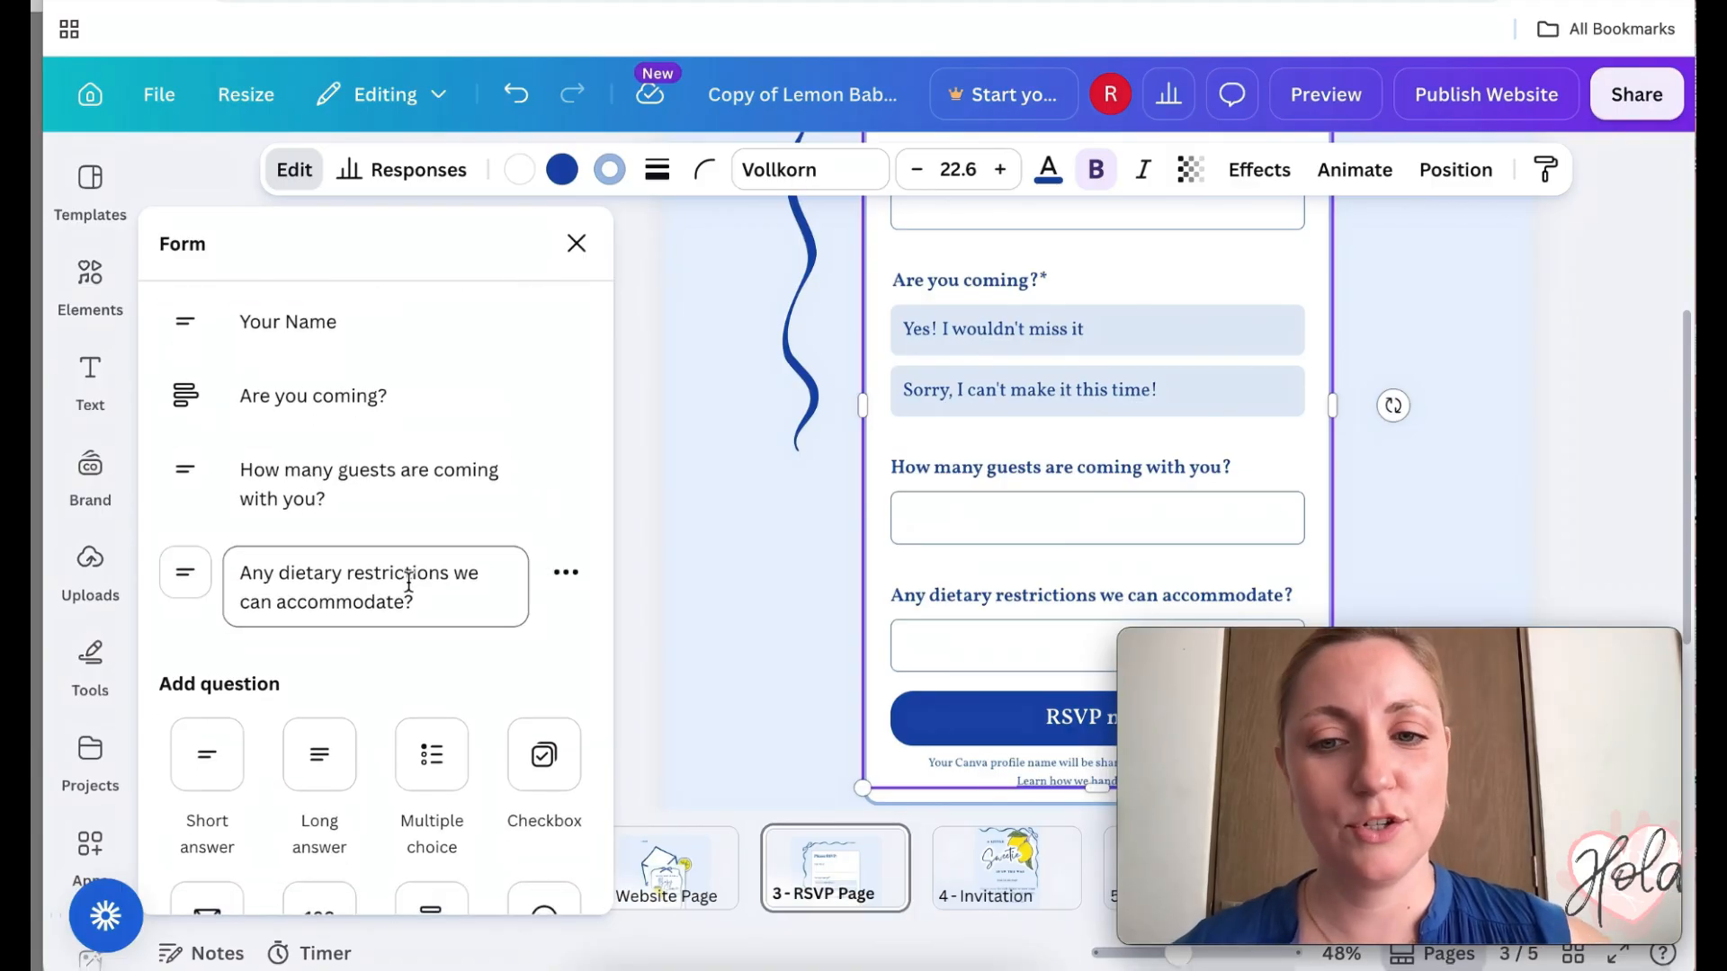
scroll(409, 583, up, 1)
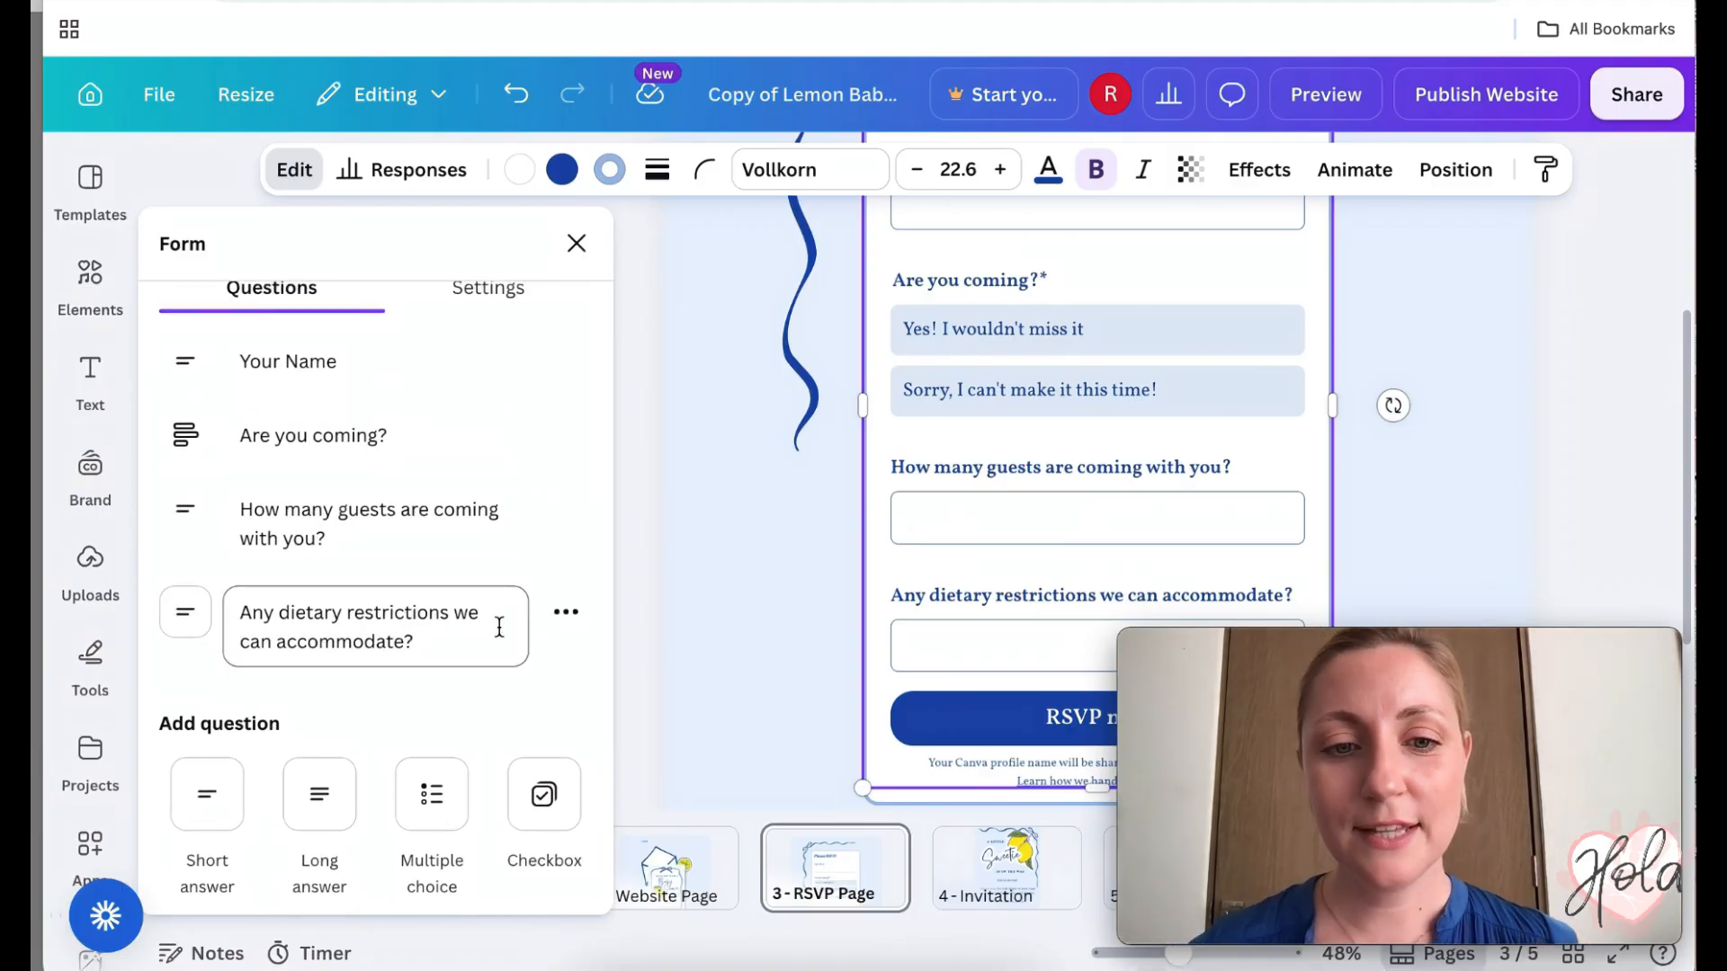
click(565, 615)
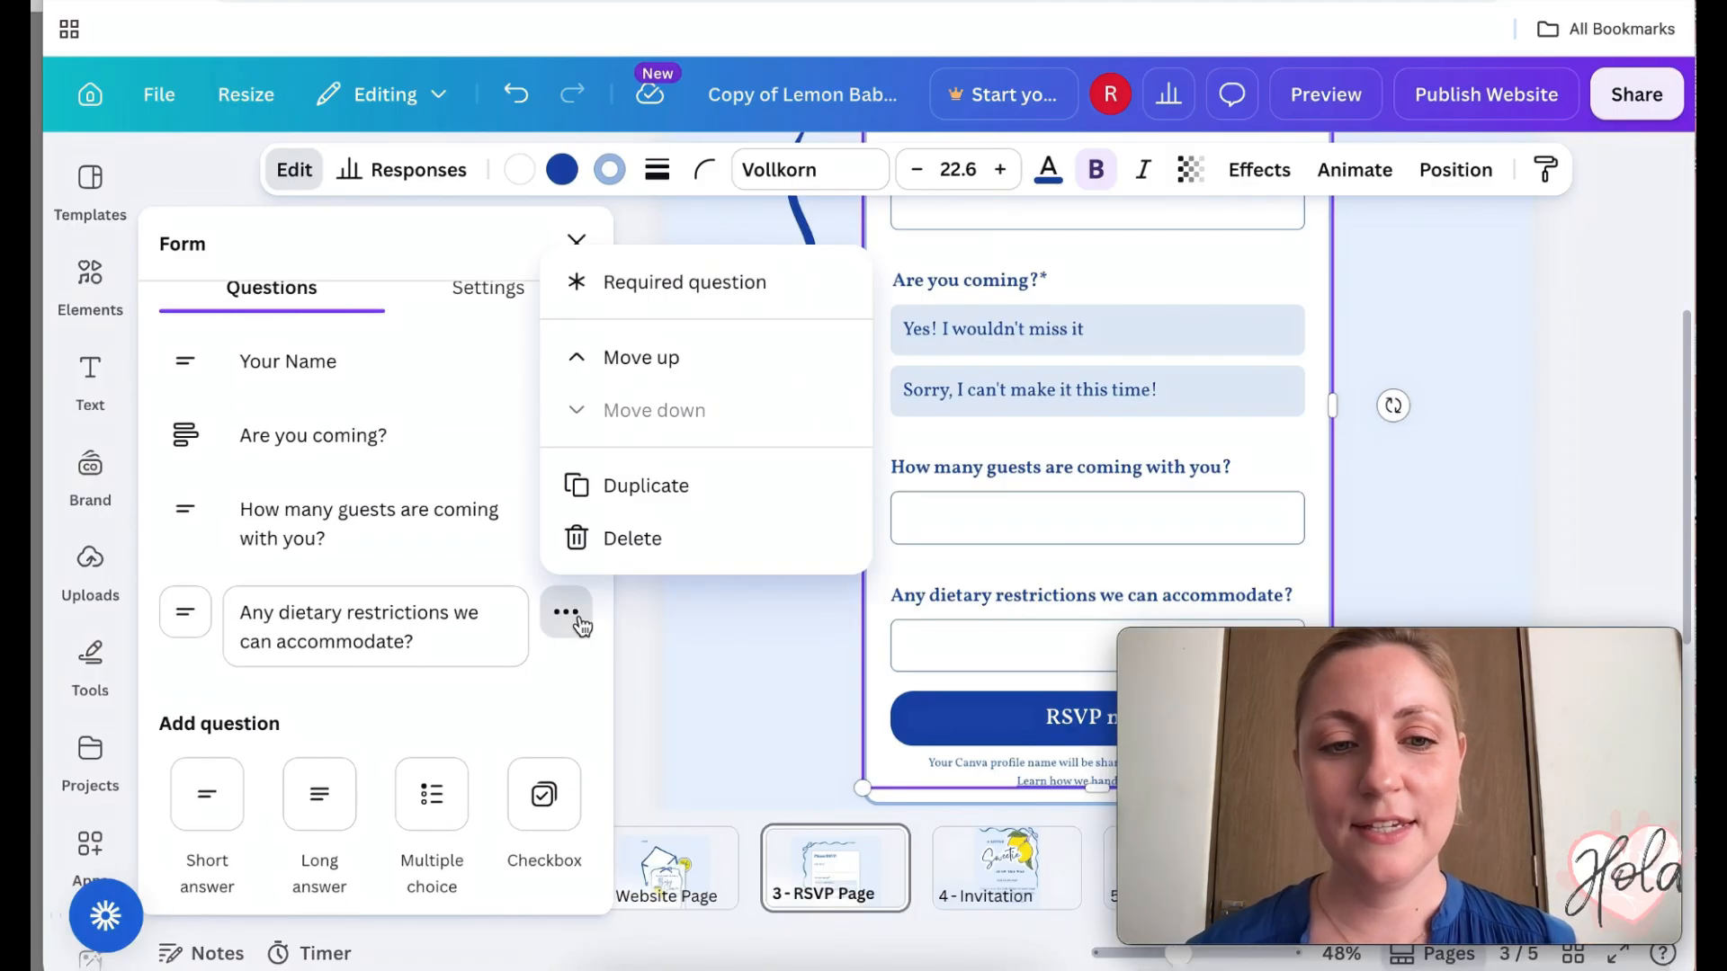
click(627, 544)
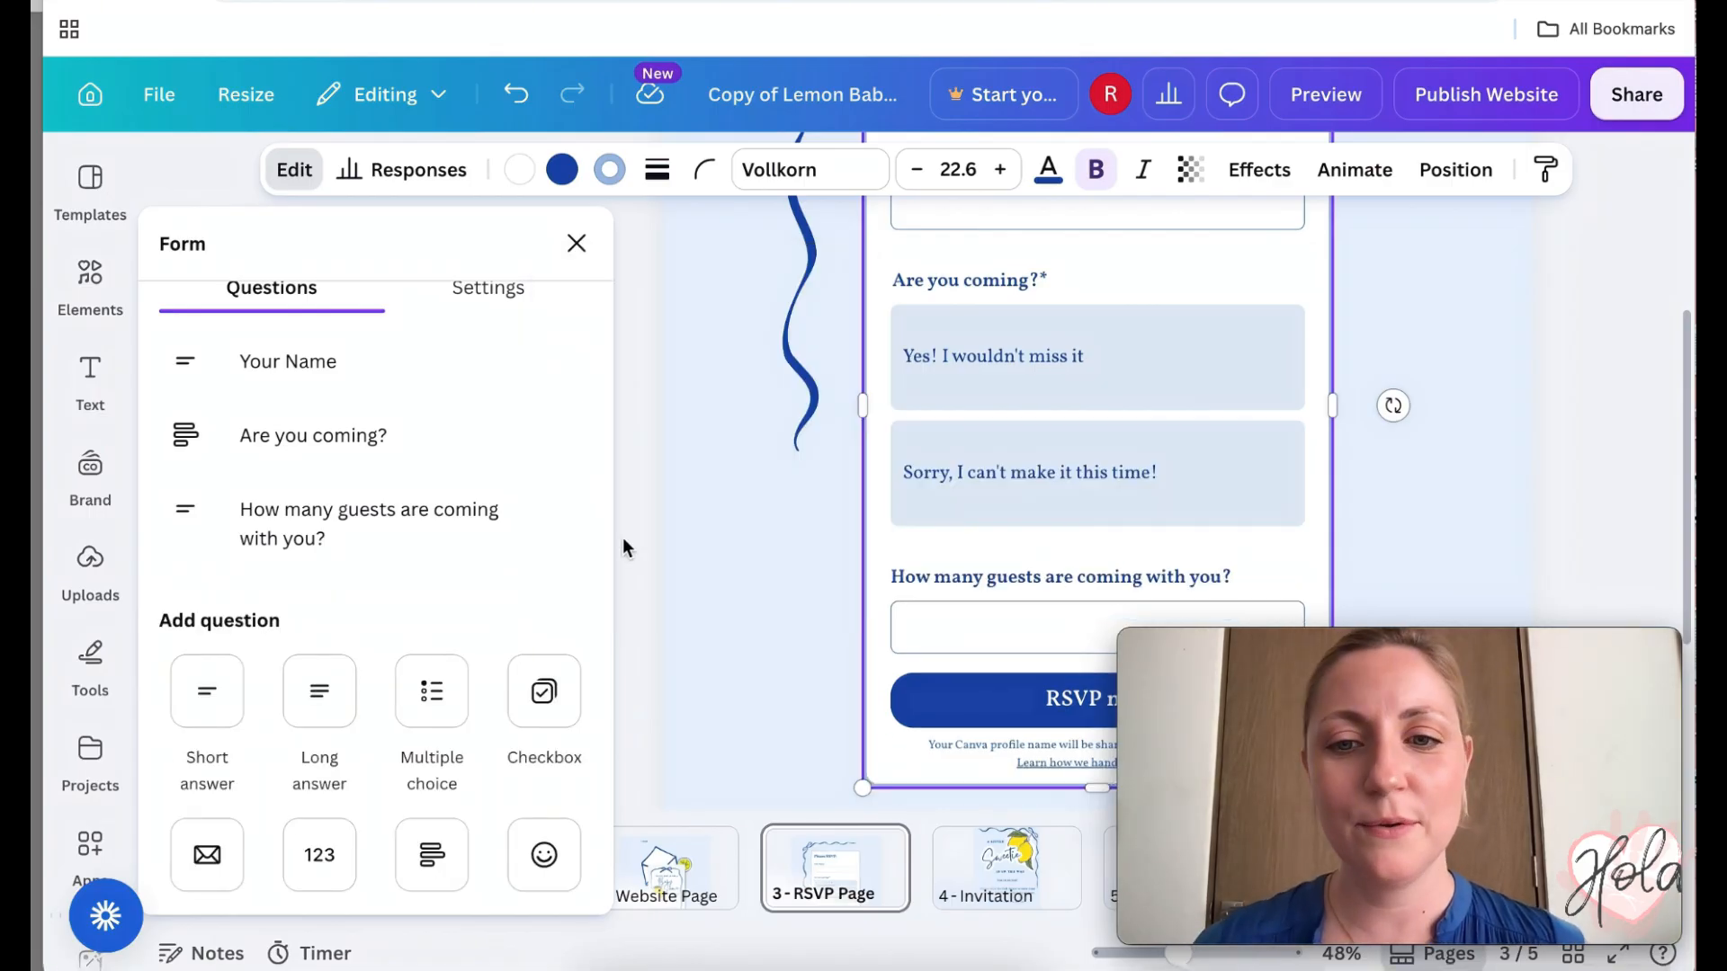
- Reword the 'How many guests are coming with you?' question to 'Dietary restrictions?'
mouse_move(500, 520)
click(553, 515)
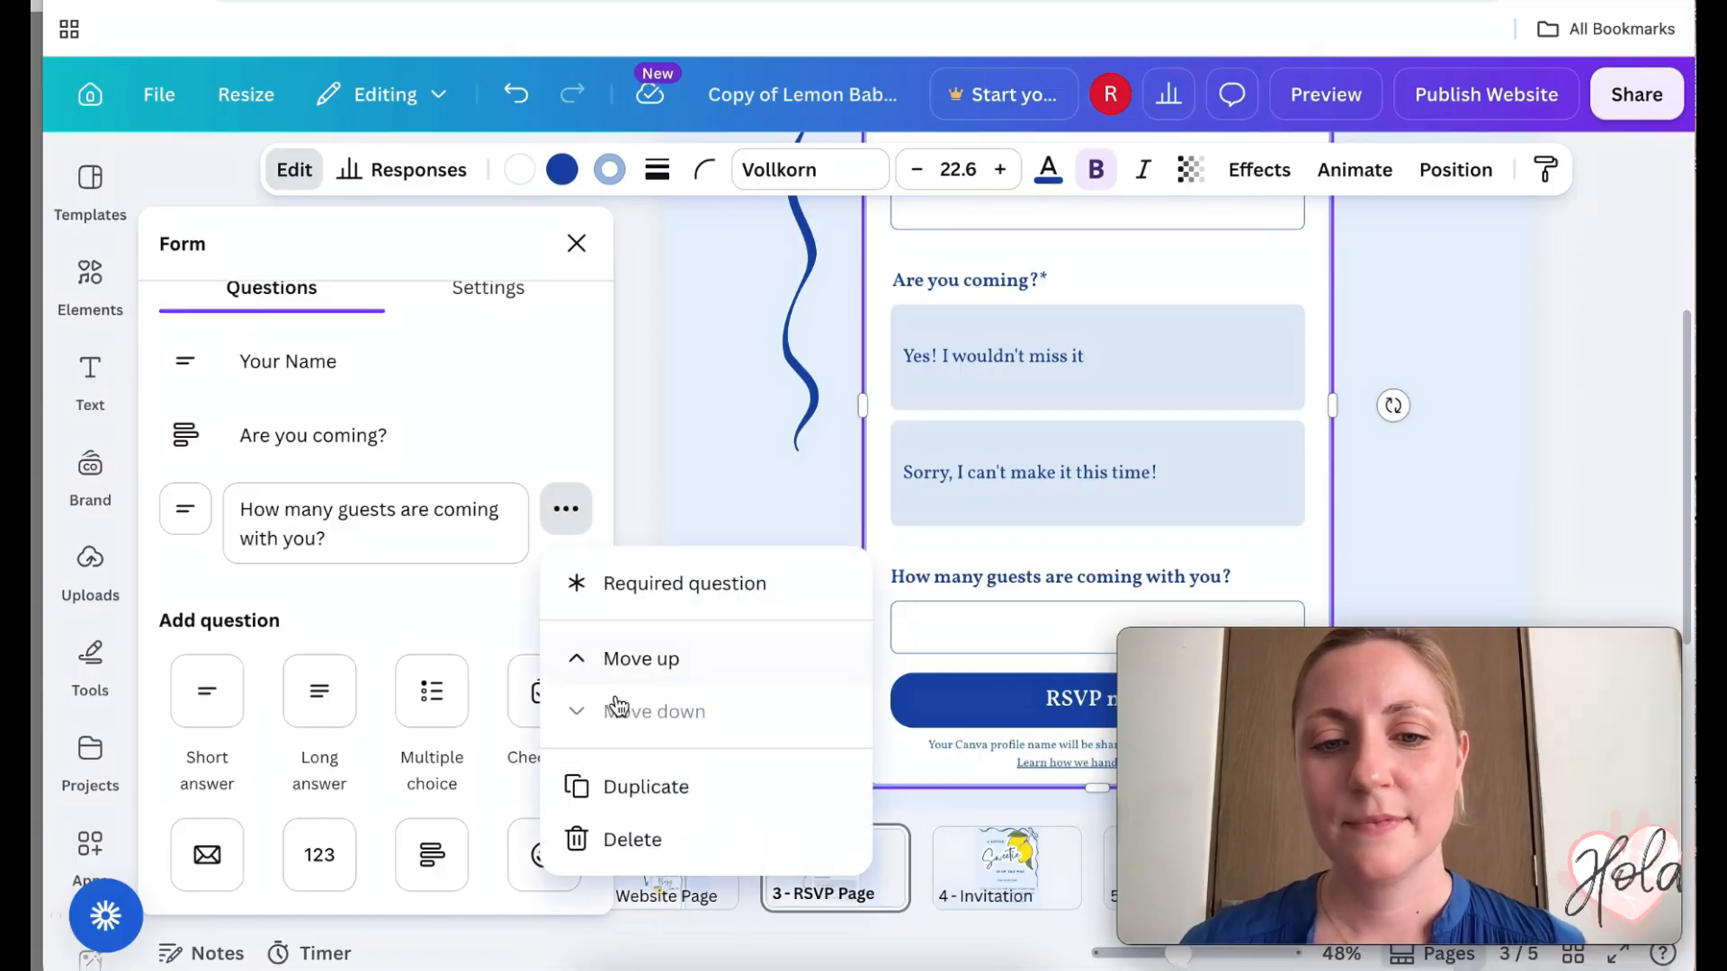
click(416, 504)
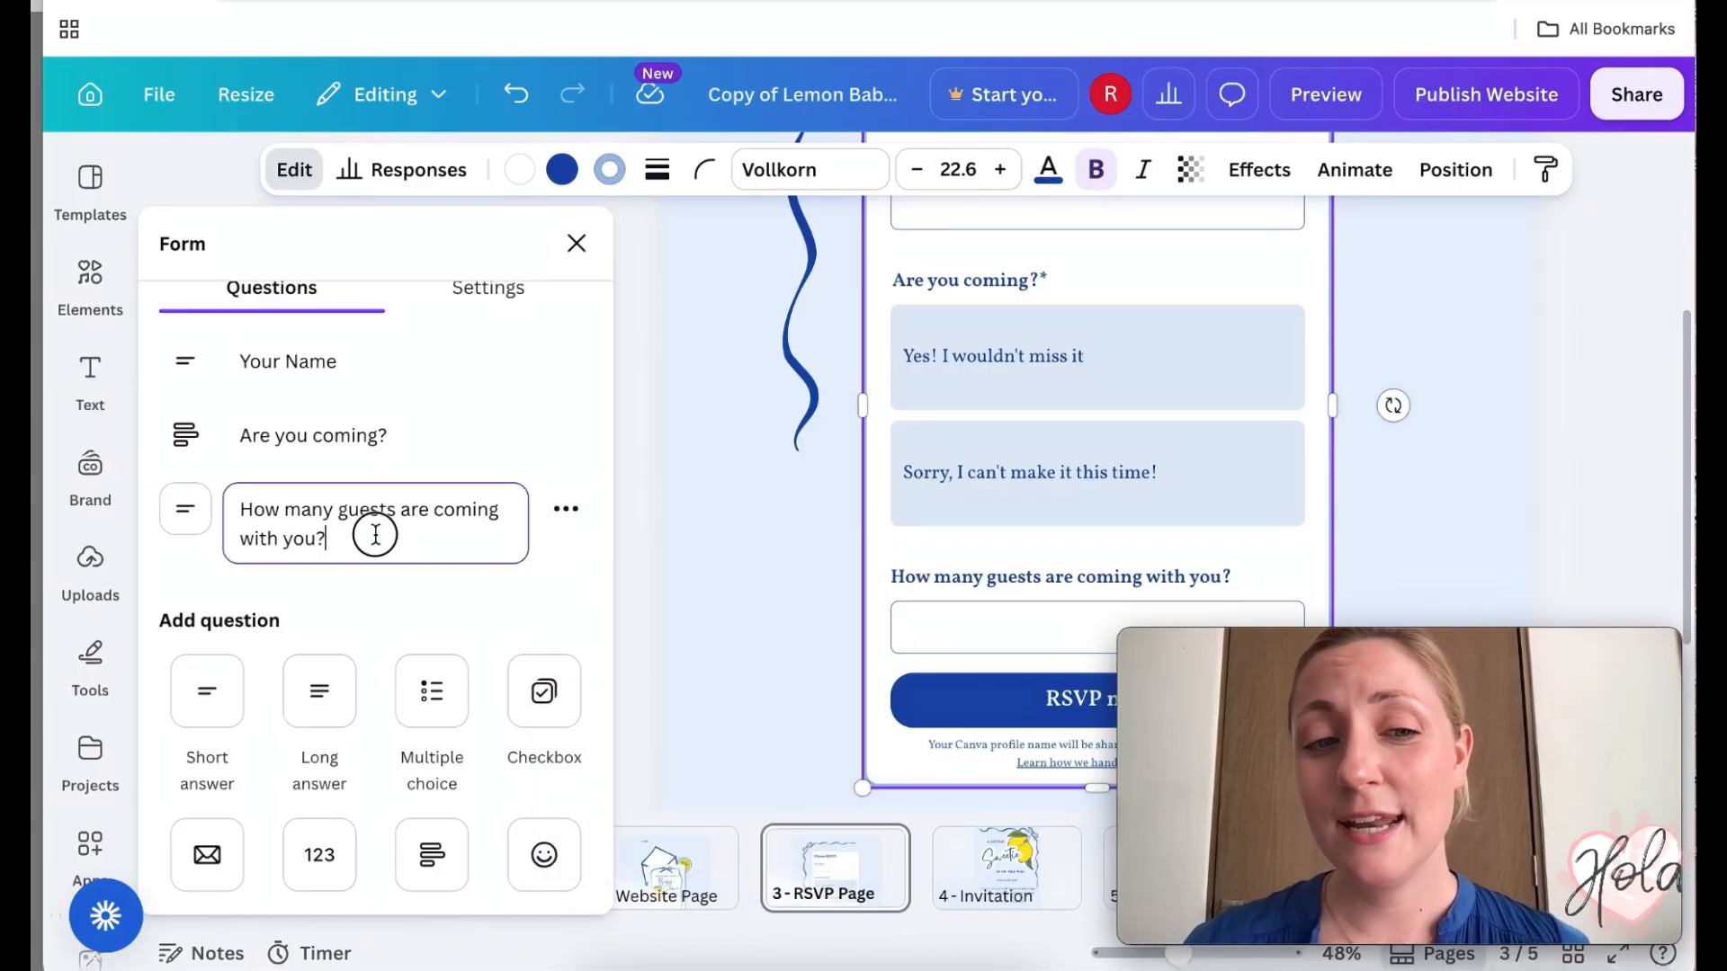
drag(374, 536, 240, 490)
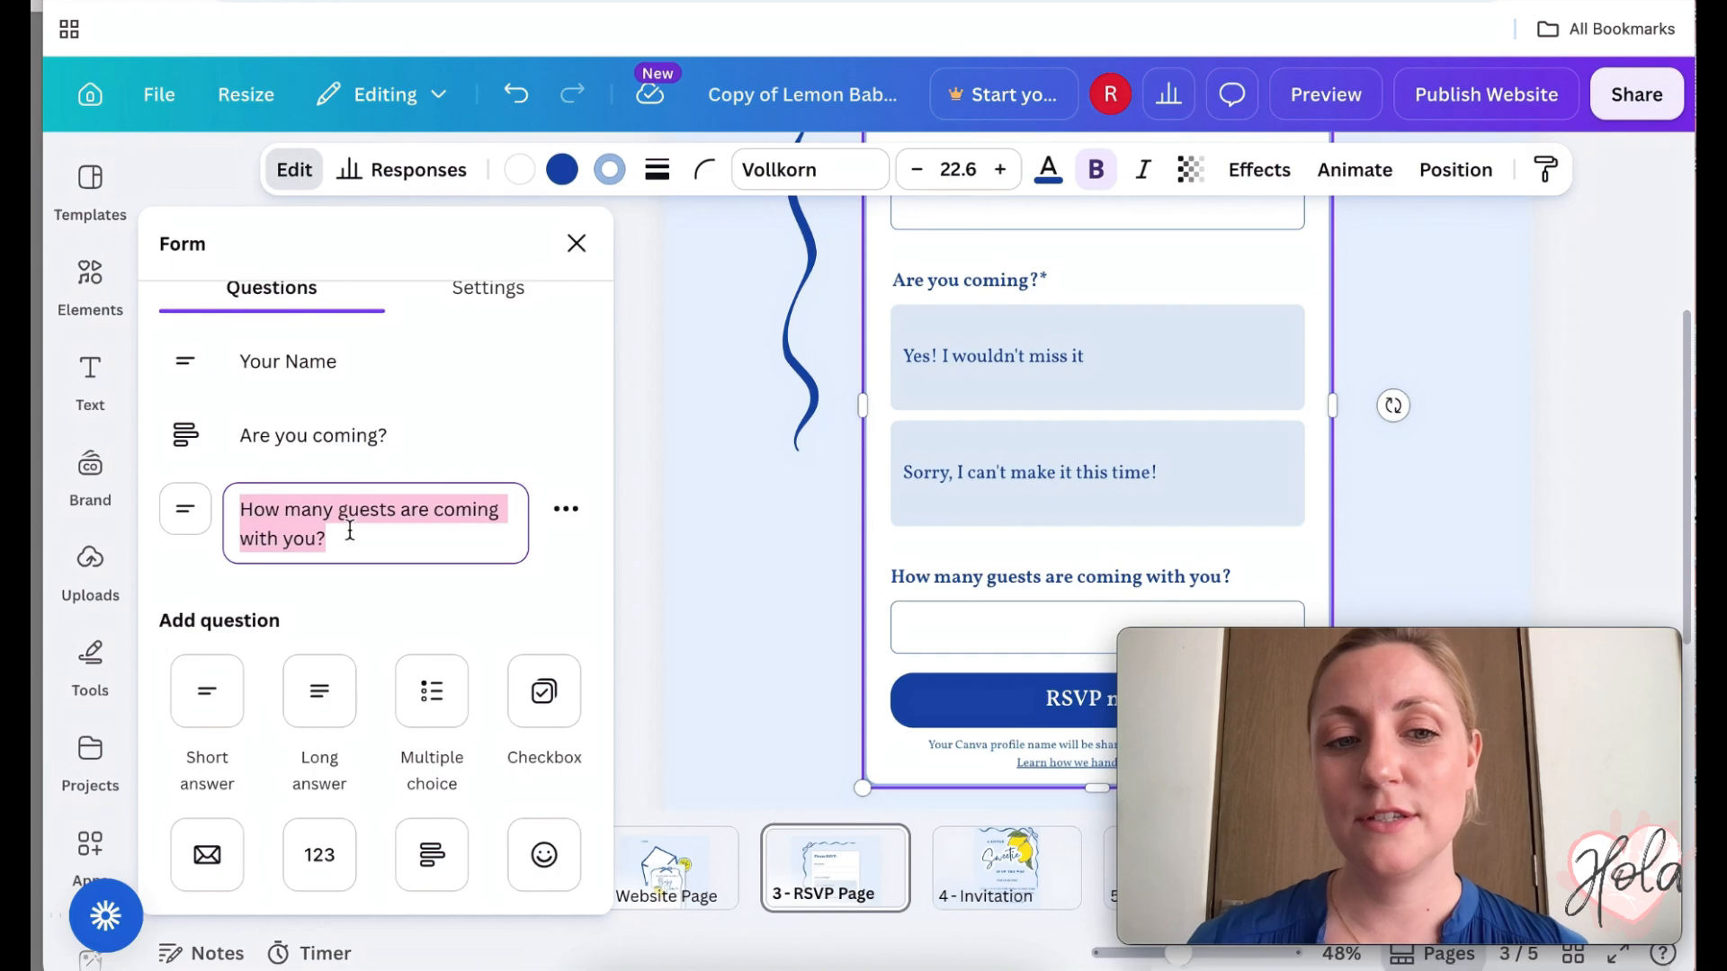
text(Dietary restrictions?)
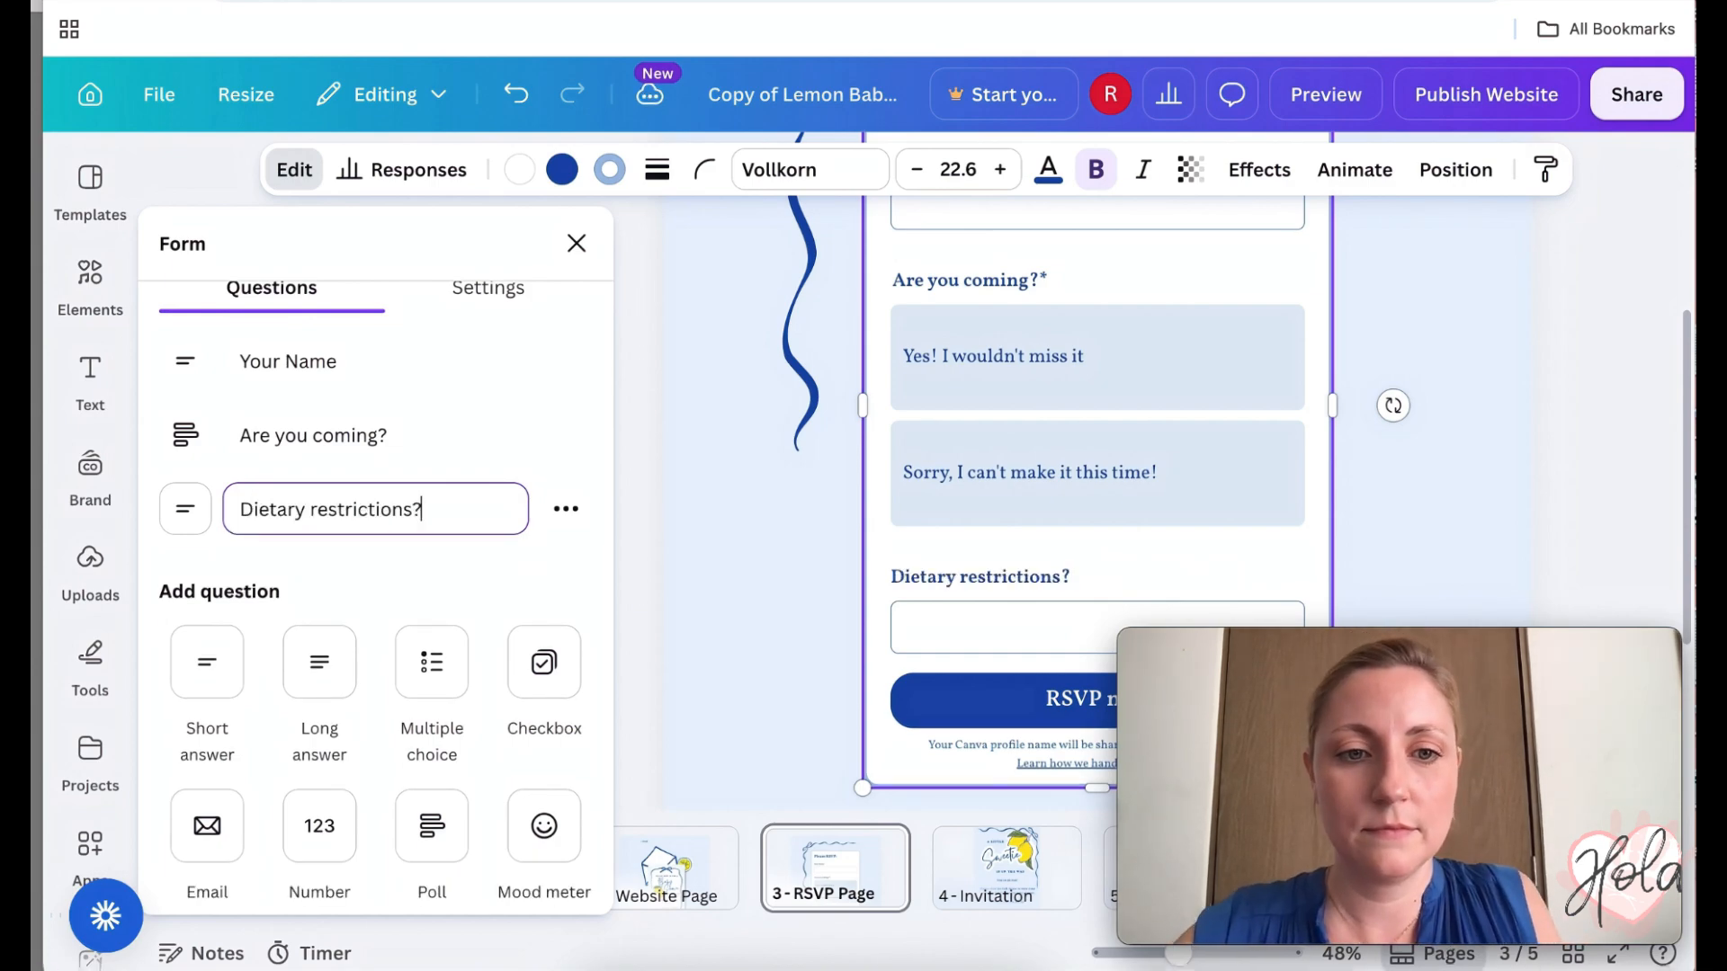
click(512, 586)
scroll(517, 598, down, 2)
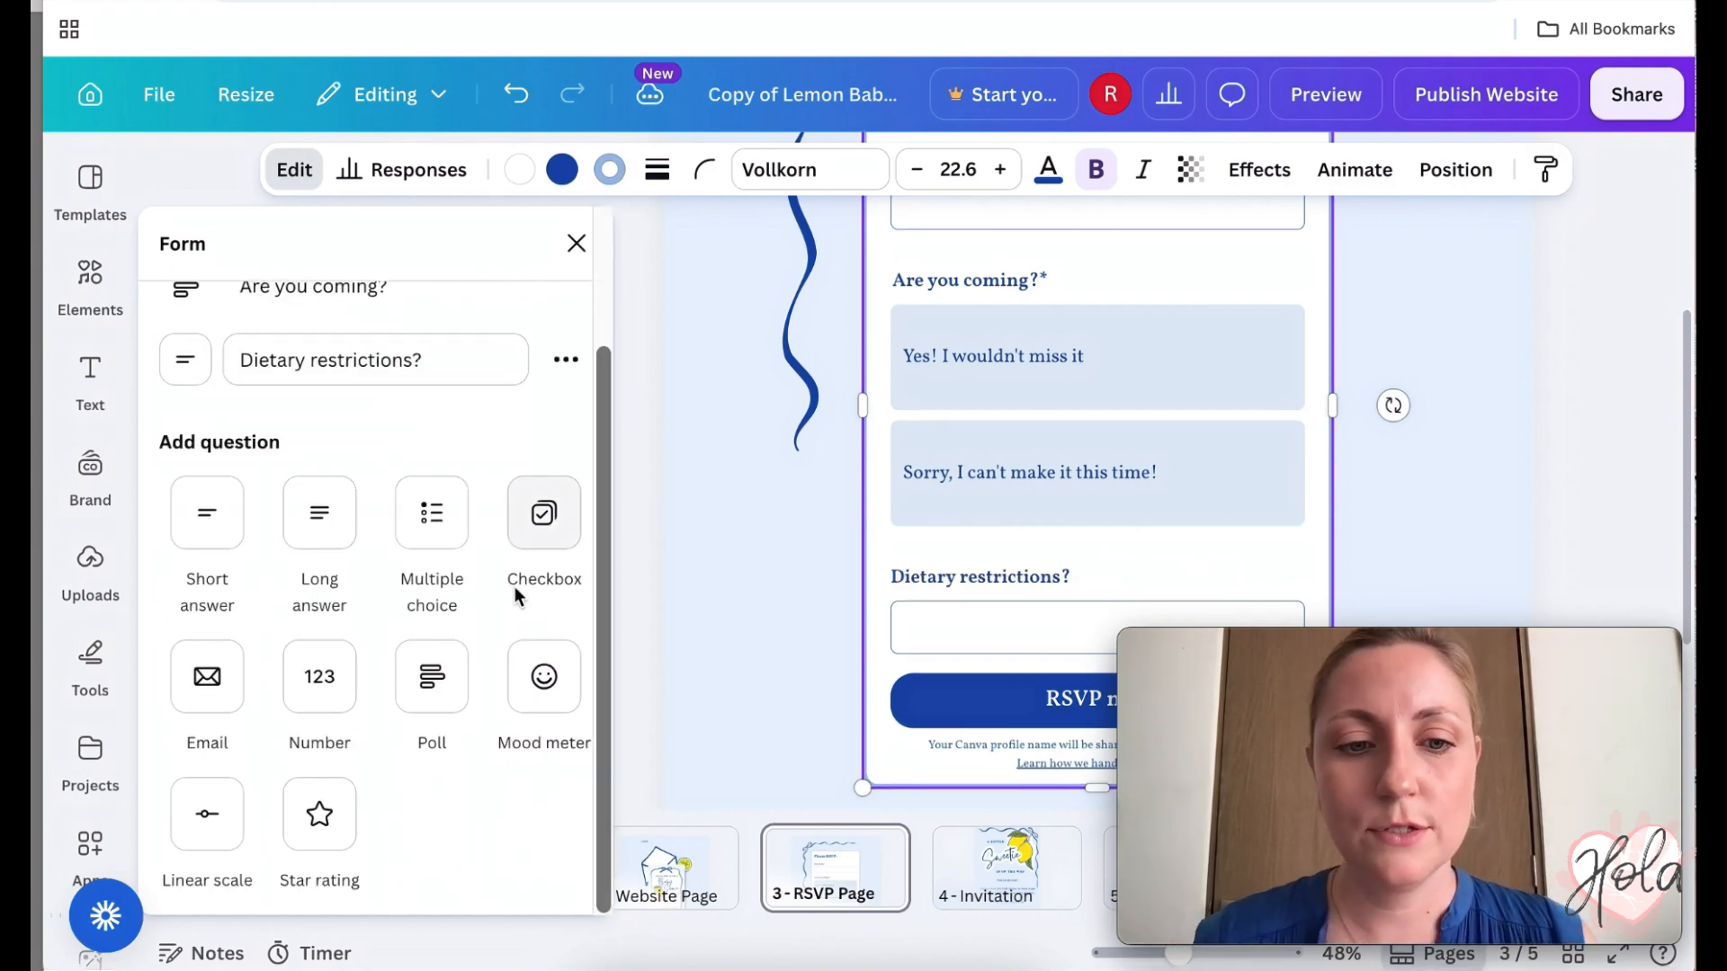
scroll(518, 597, up, 2)
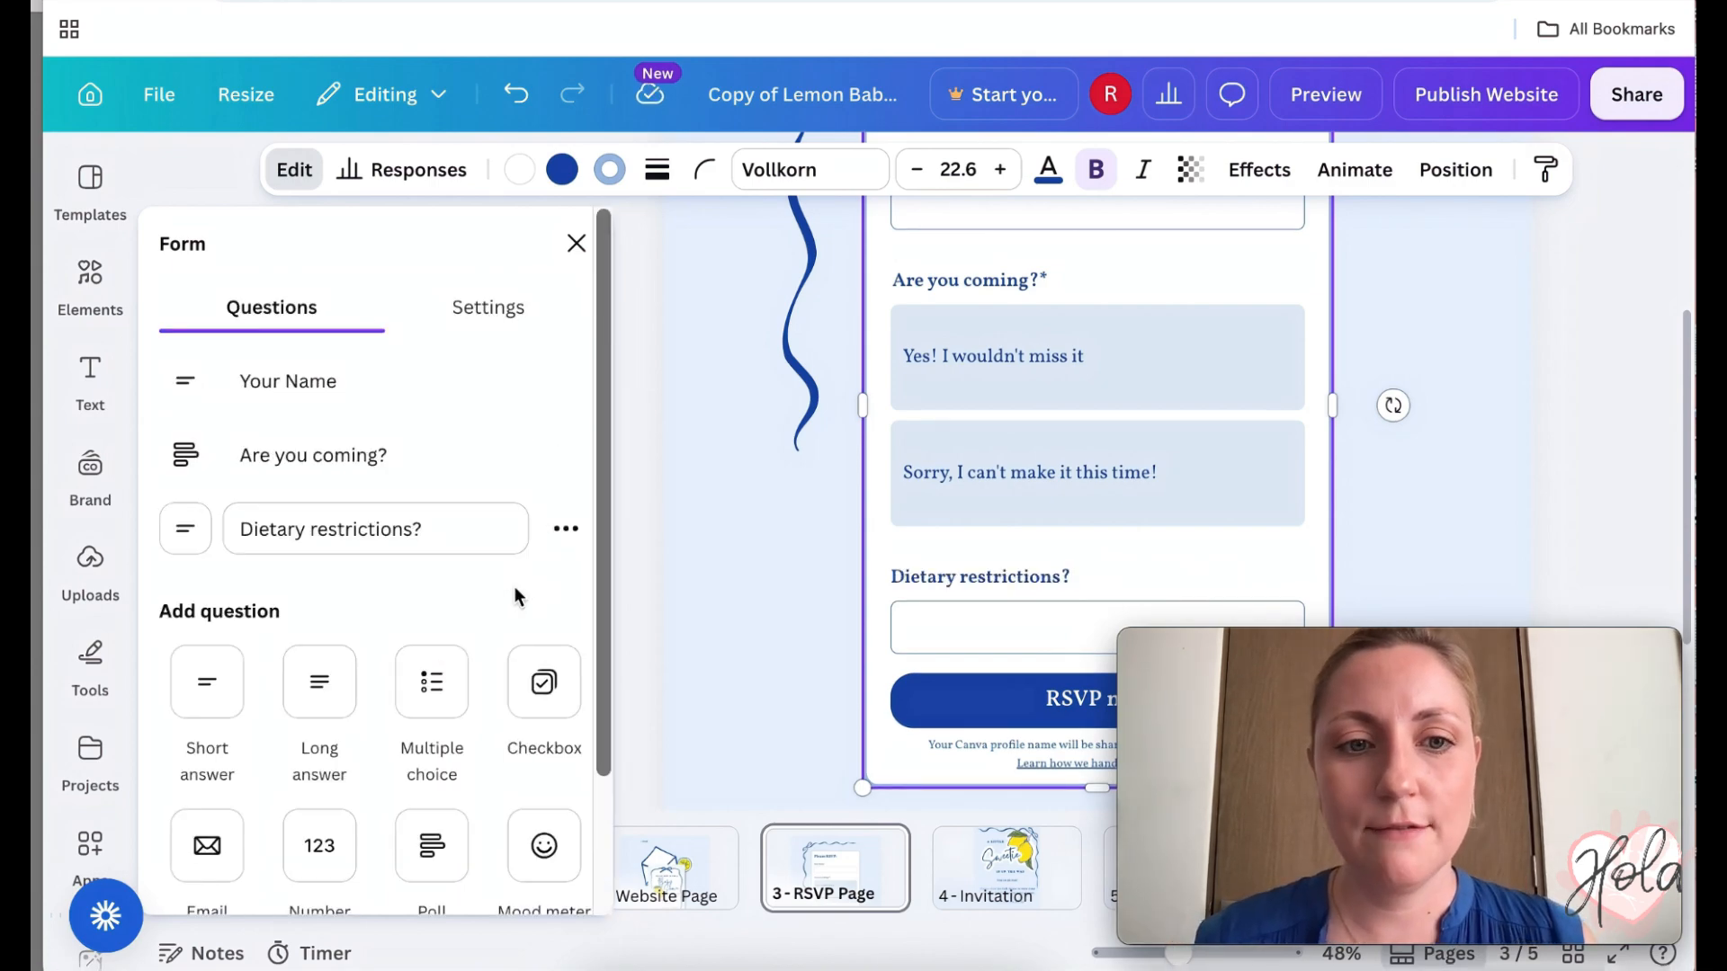
- Close the Form panel, review the RSVP page, and return to the Website Page
click(575, 242)
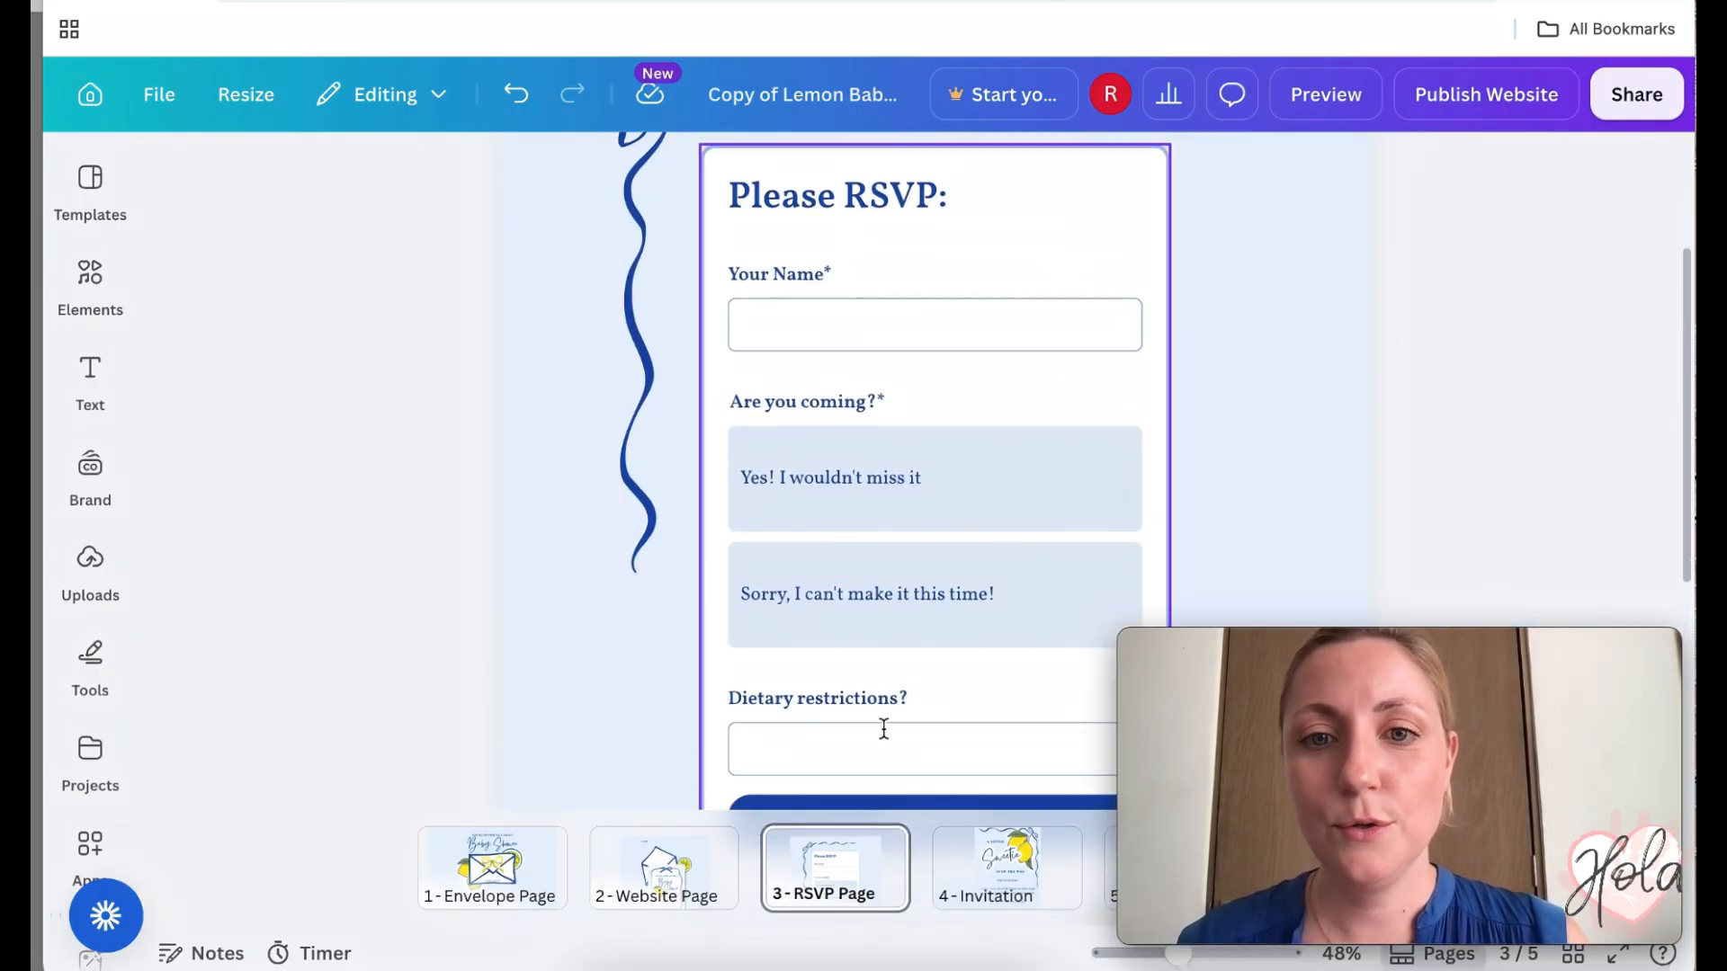
scroll(882, 725, down, 2)
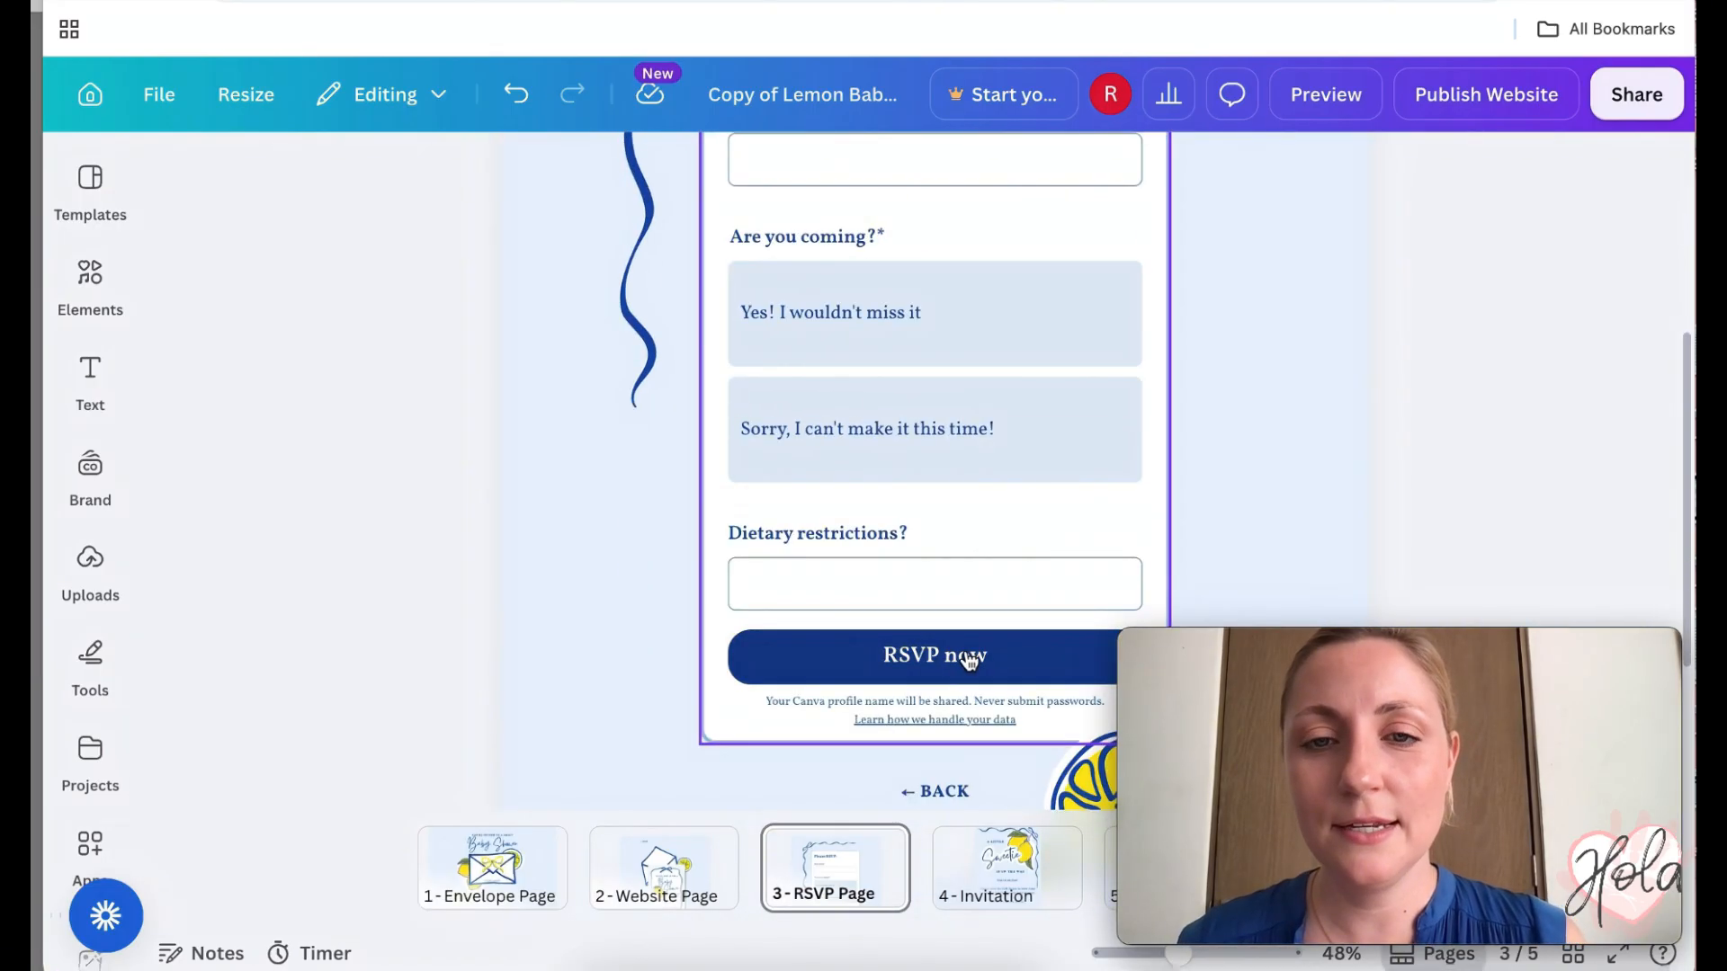
scroll(963, 662, up, 4)
click(872, 859)
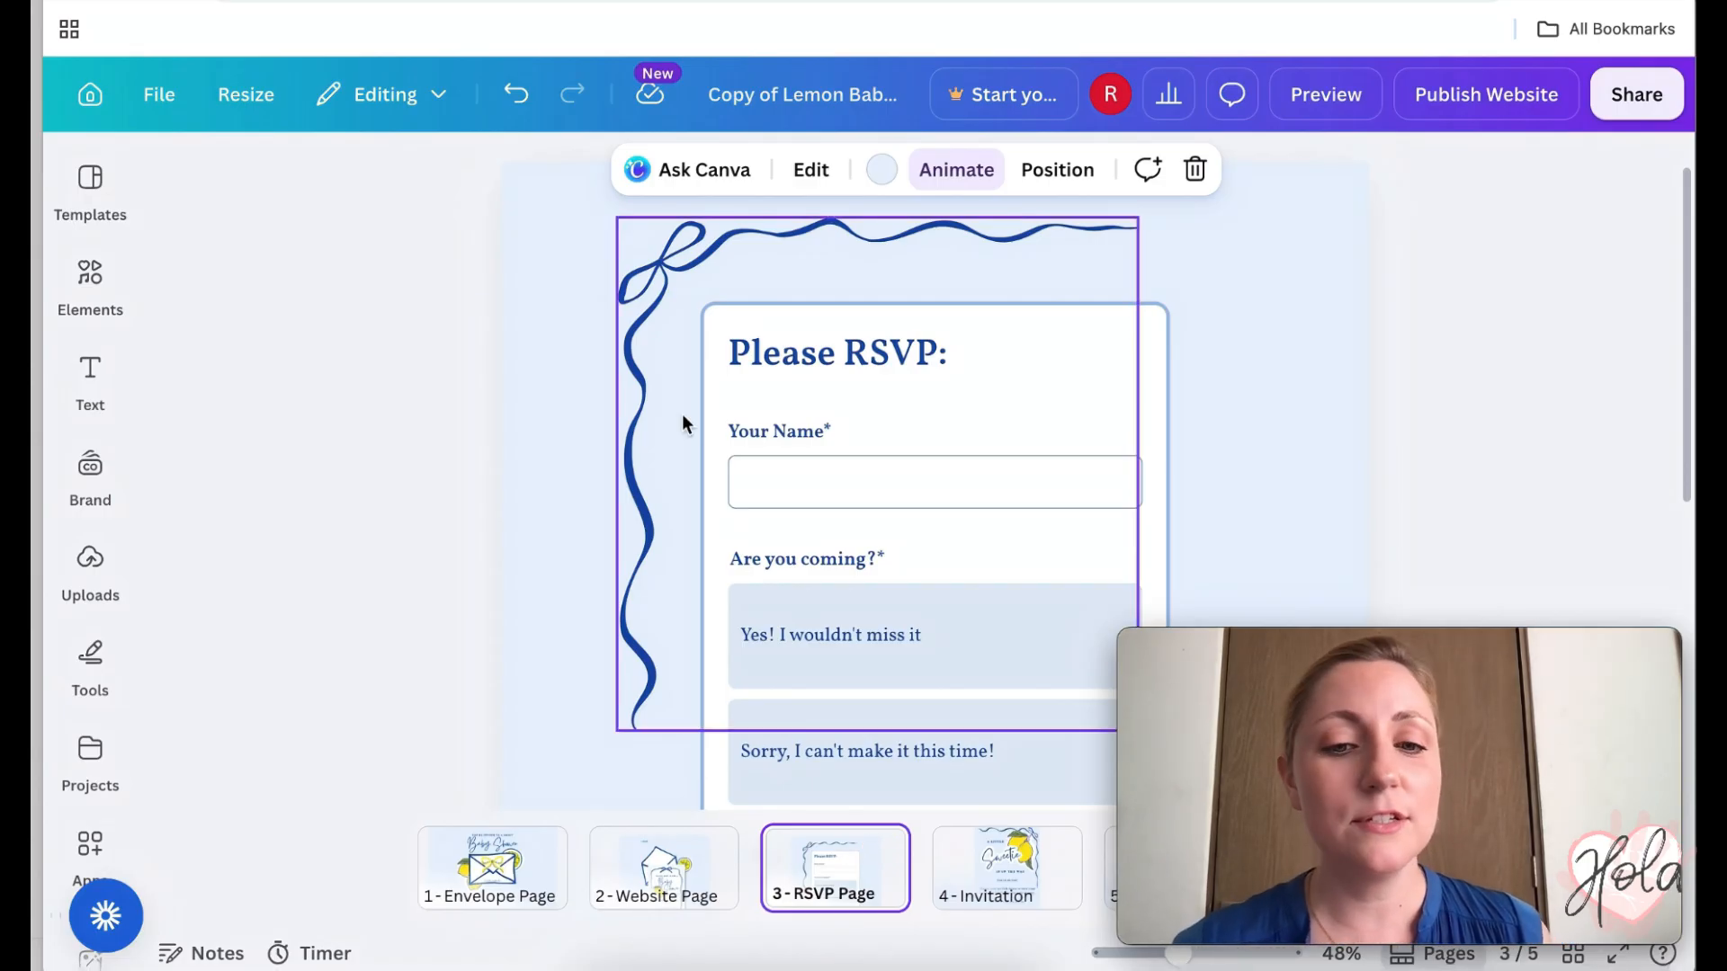
click(682, 854)
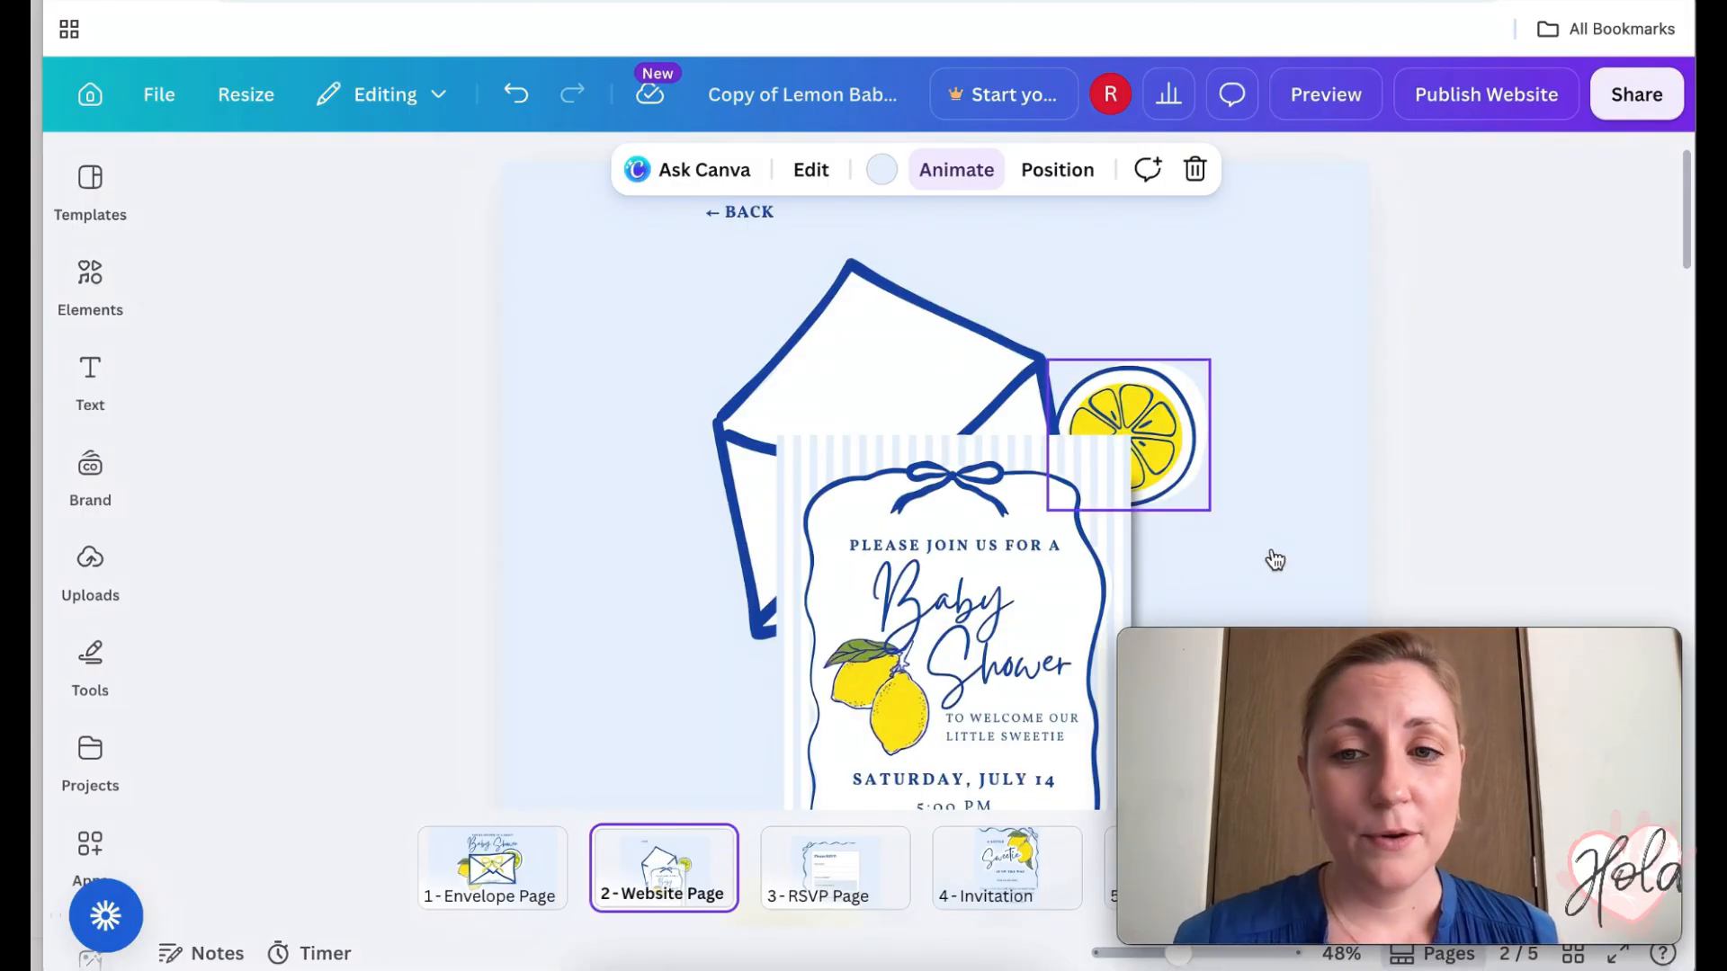
- Scroll to the Books for Baby section and select the Gift Registry graphic
scroll(1272, 548, down, 5)
scroll(1271, 547, down, 8)
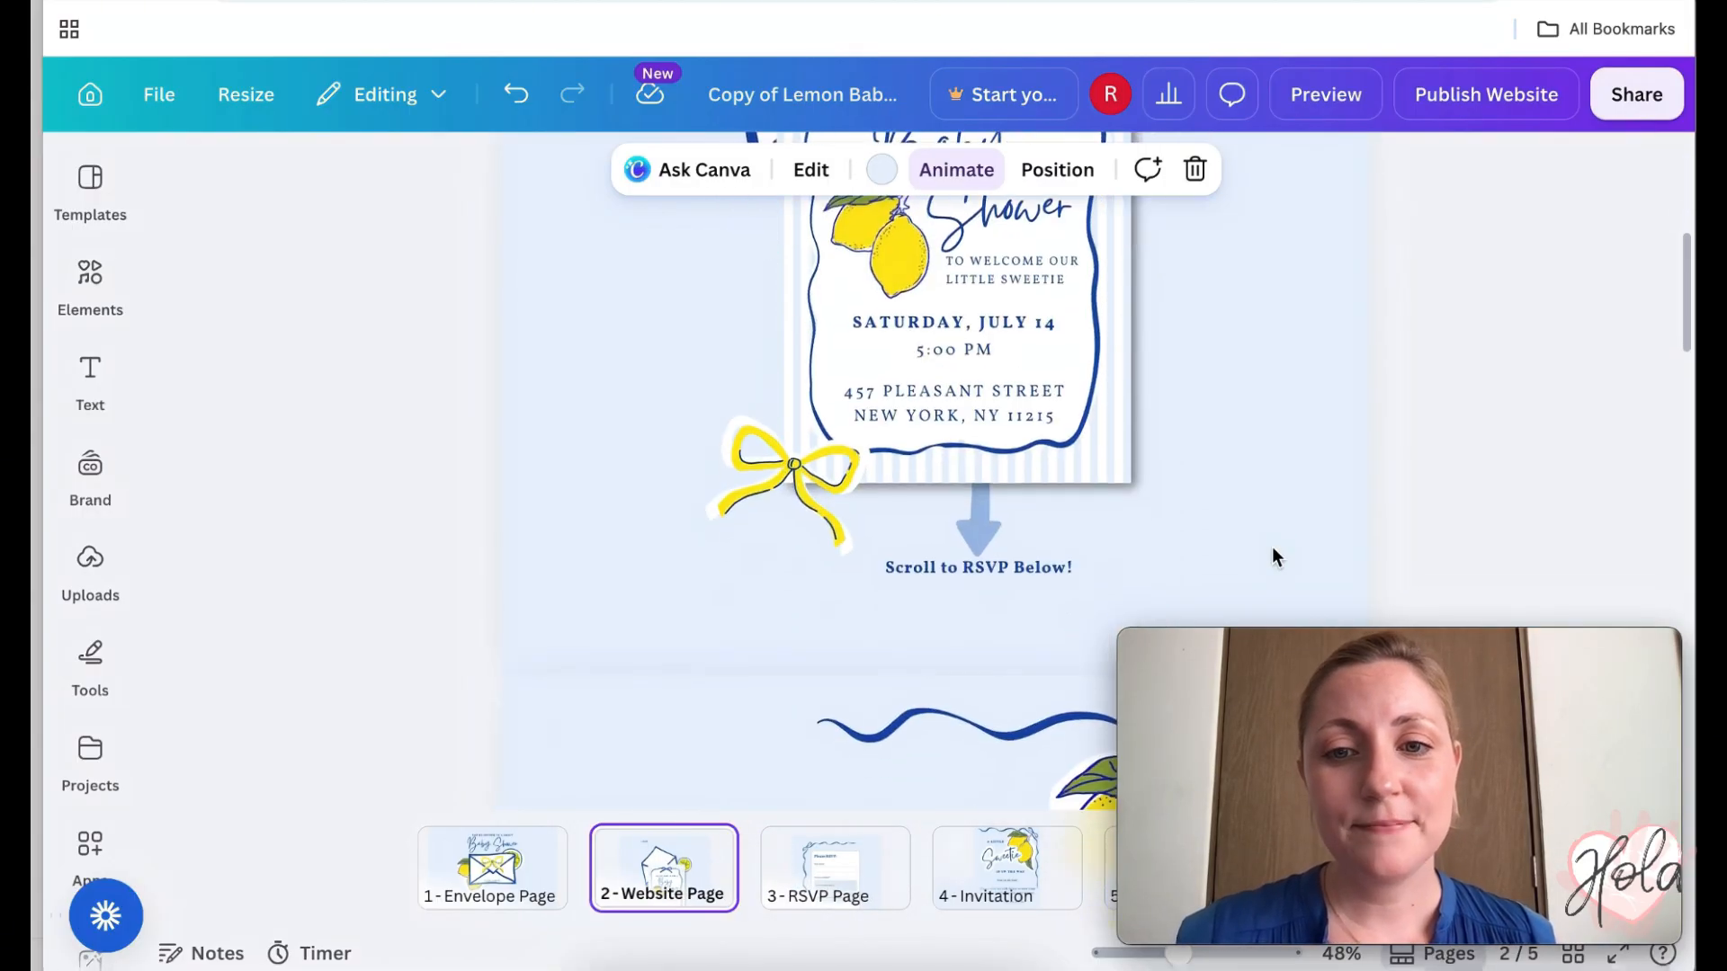
scroll(1271, 547, down, 2)
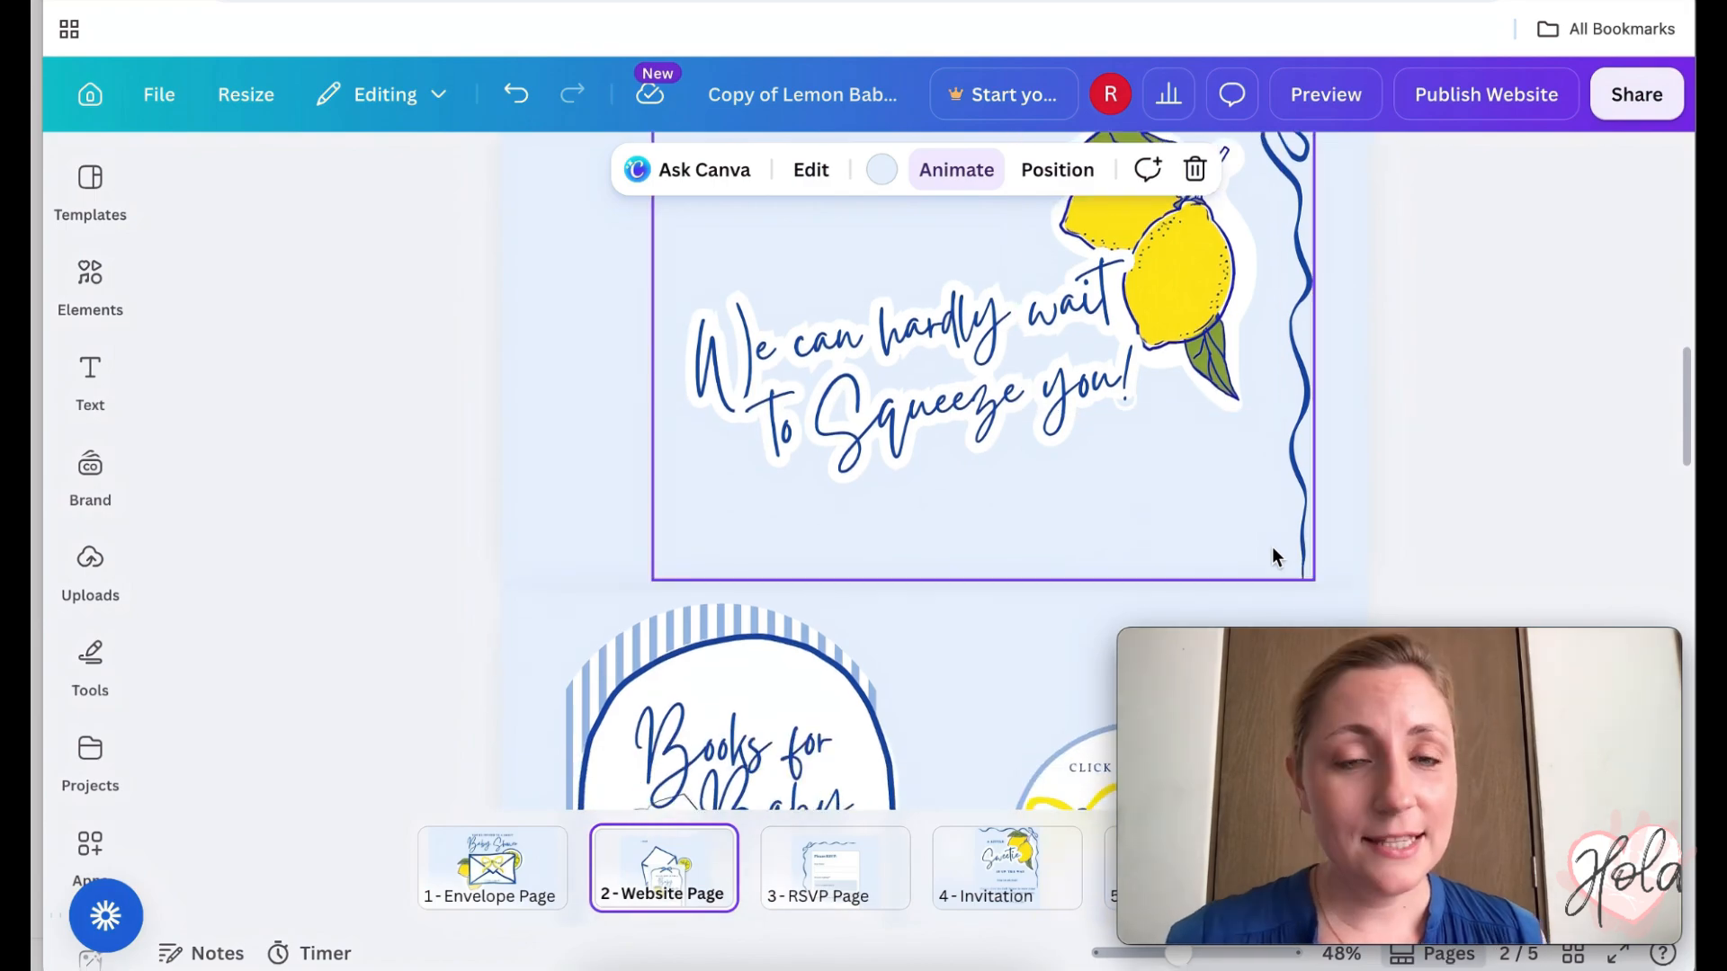
scroll(1272, 547, up, 3)
scroll(1272, 547, up, 10)
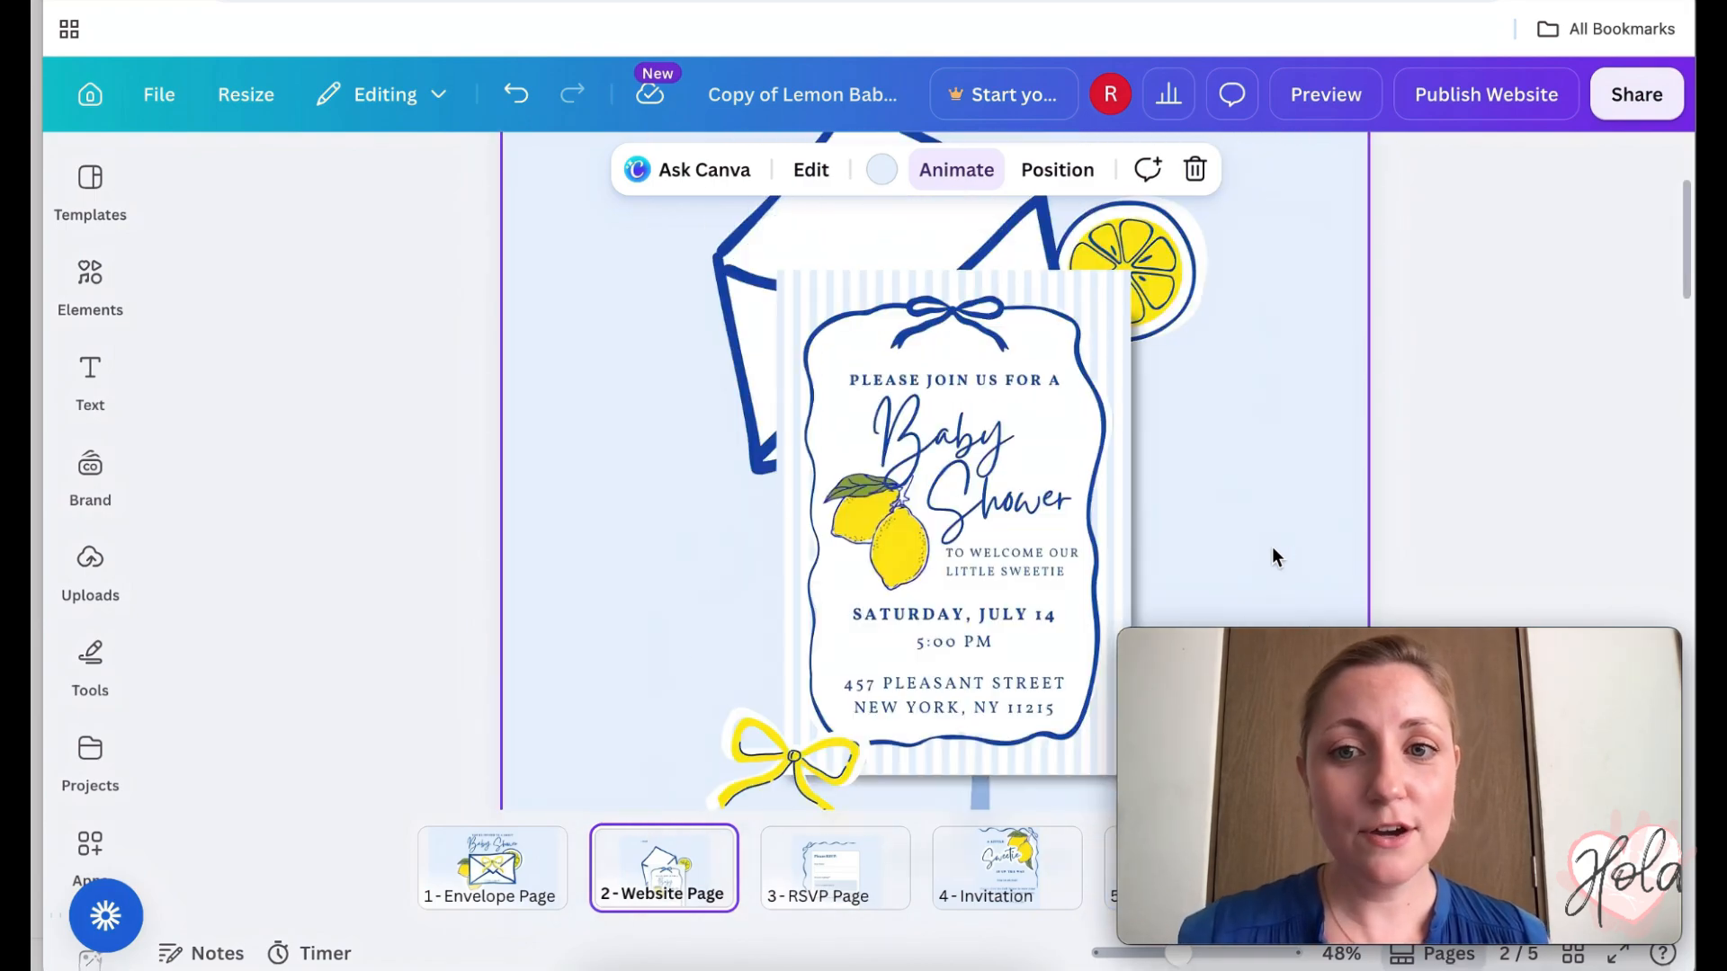
scroll(1272, 547, down, 18)
scroll(1272, 547, down, 1)
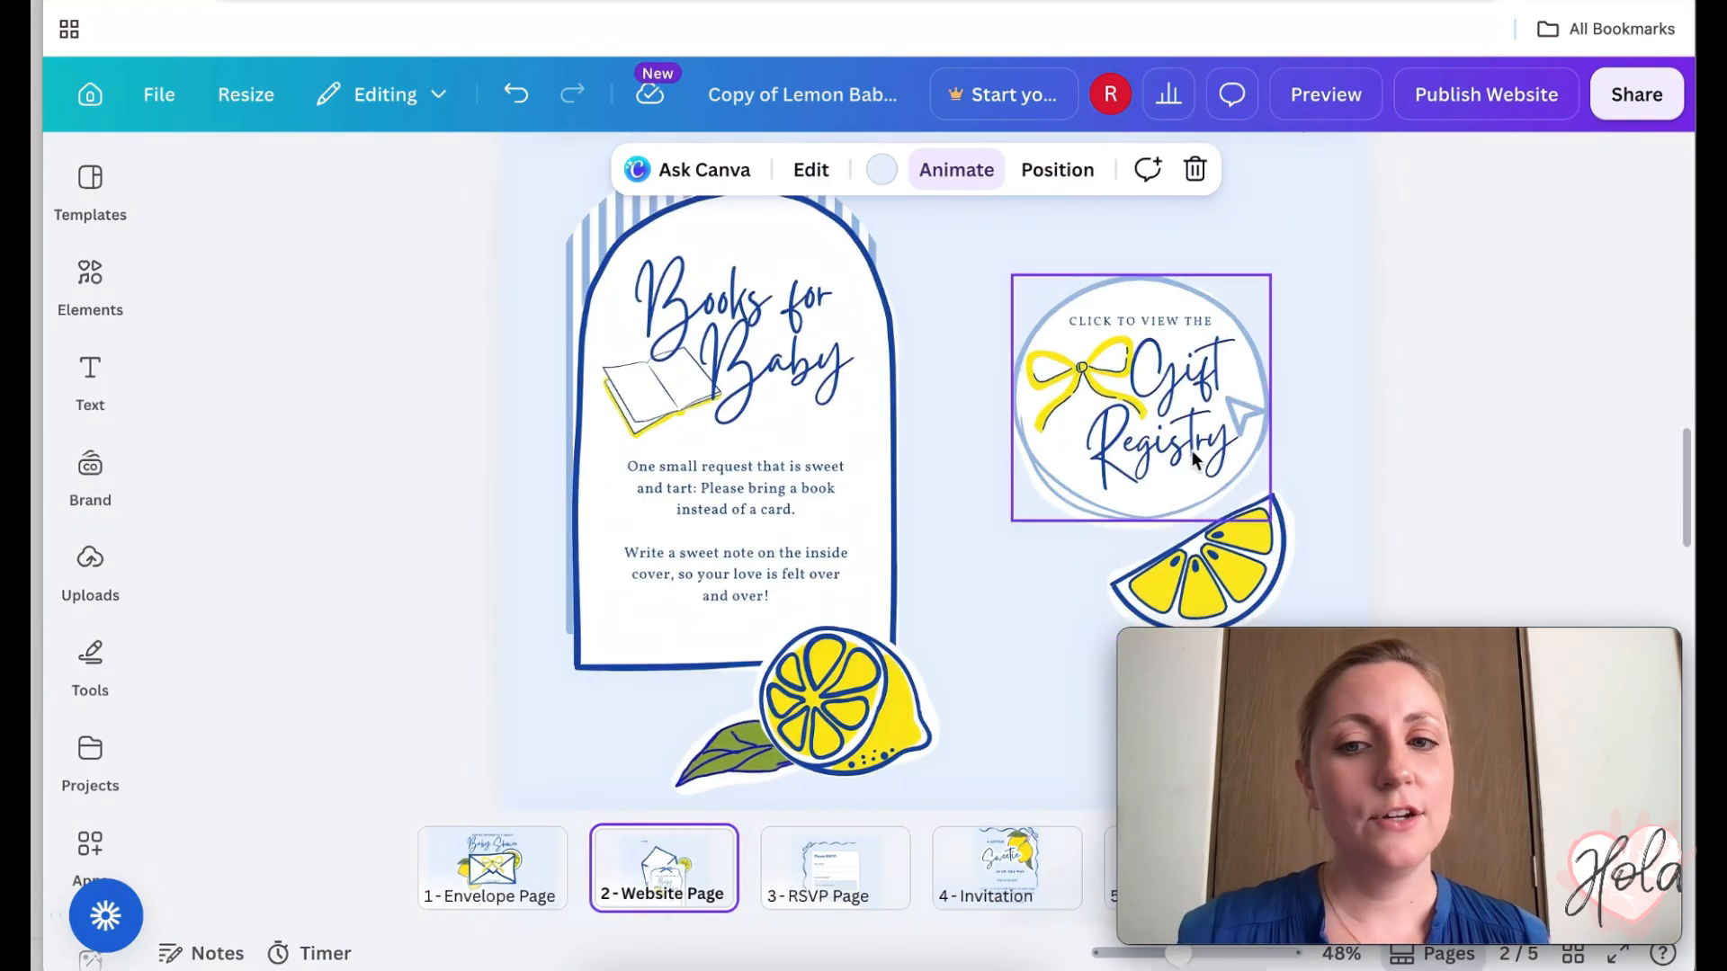
click(1103, 351)
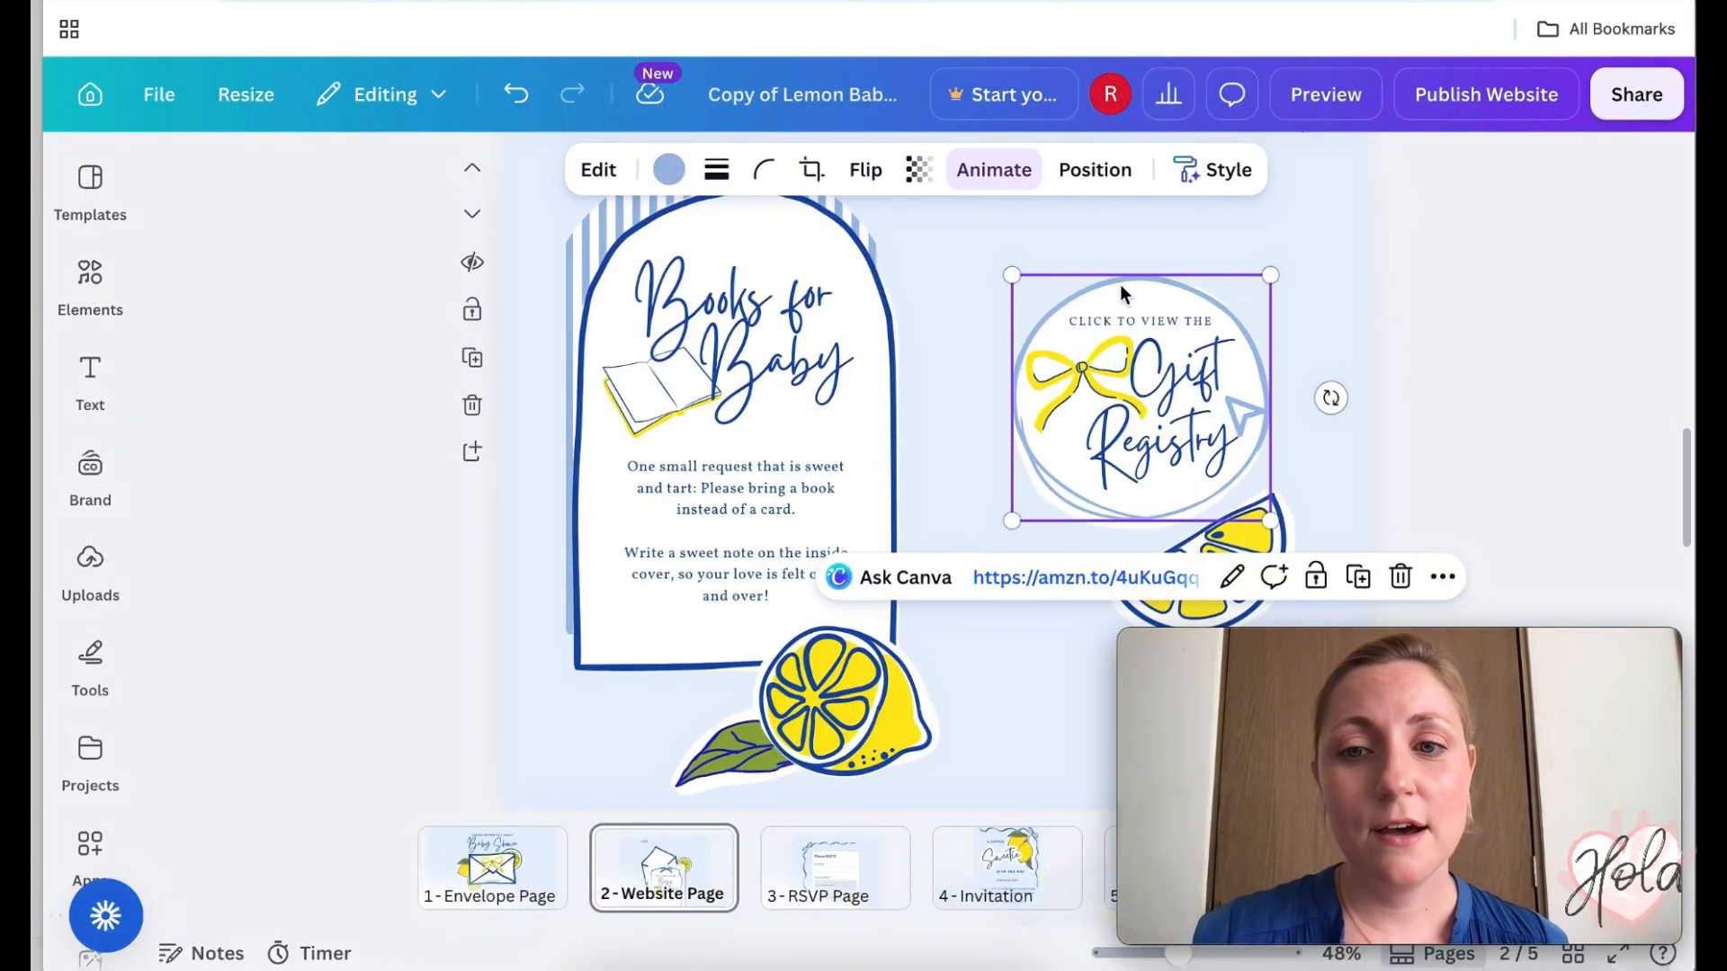
click(668, 171)
scroll(476, 540, down, 1)
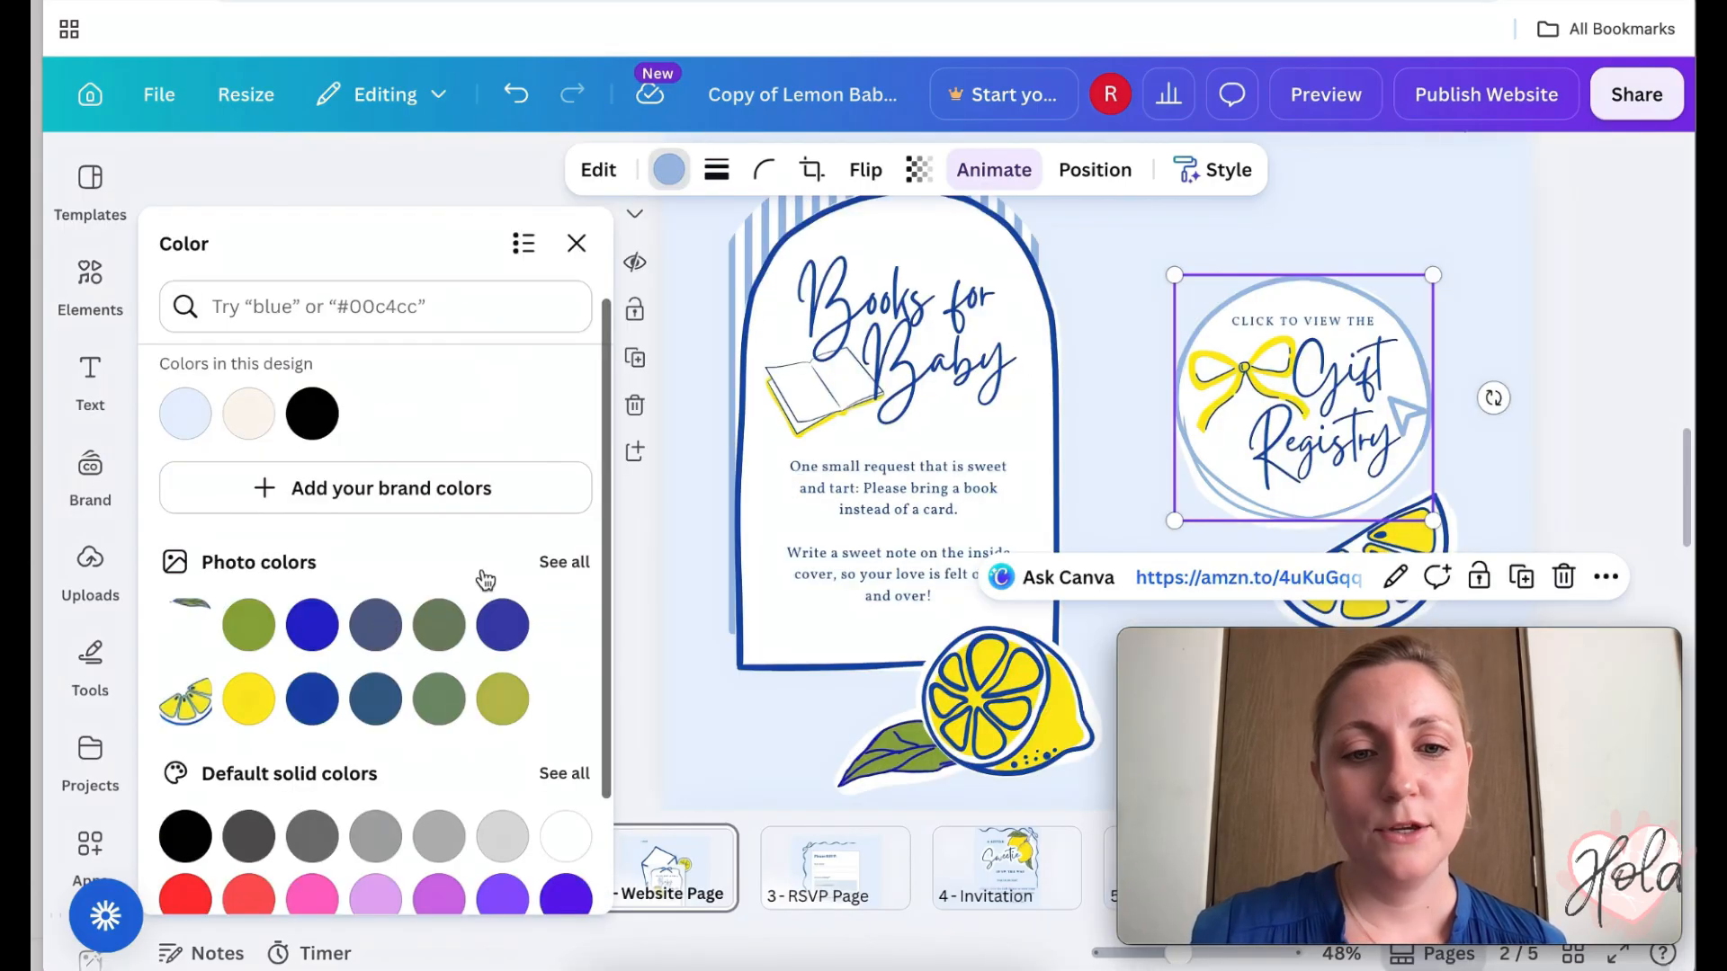
scroll(377, 719, down, 2)
scroll(401, 836, up, 4)
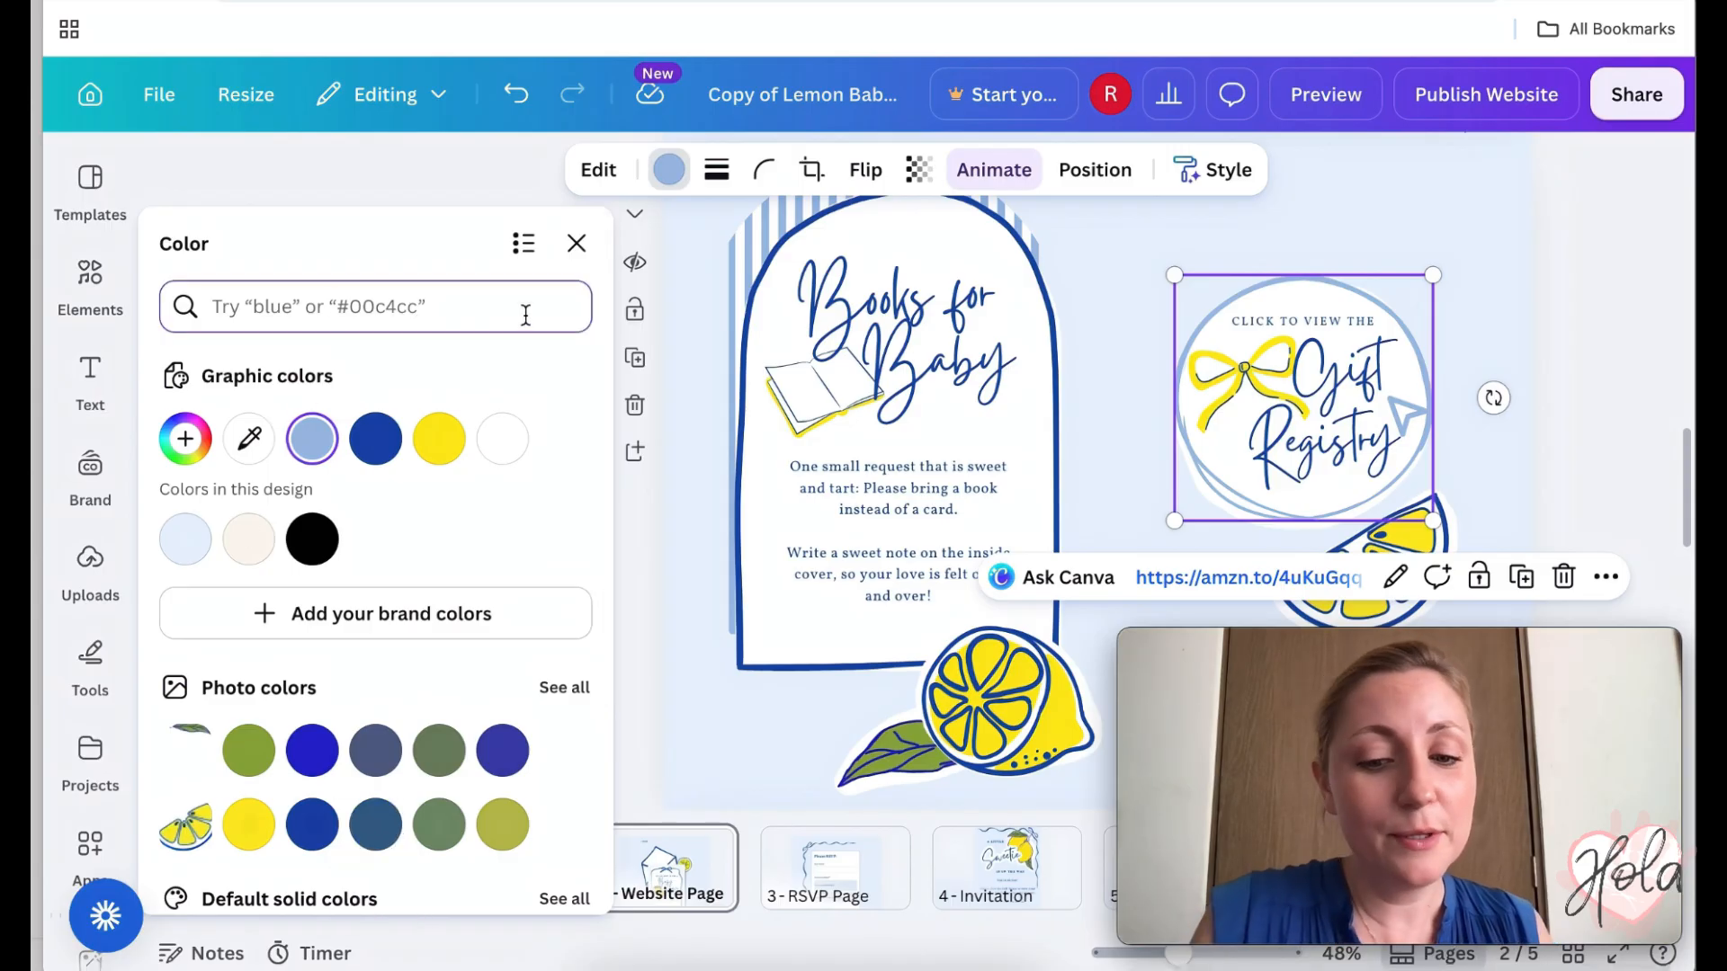
click(576, 243)
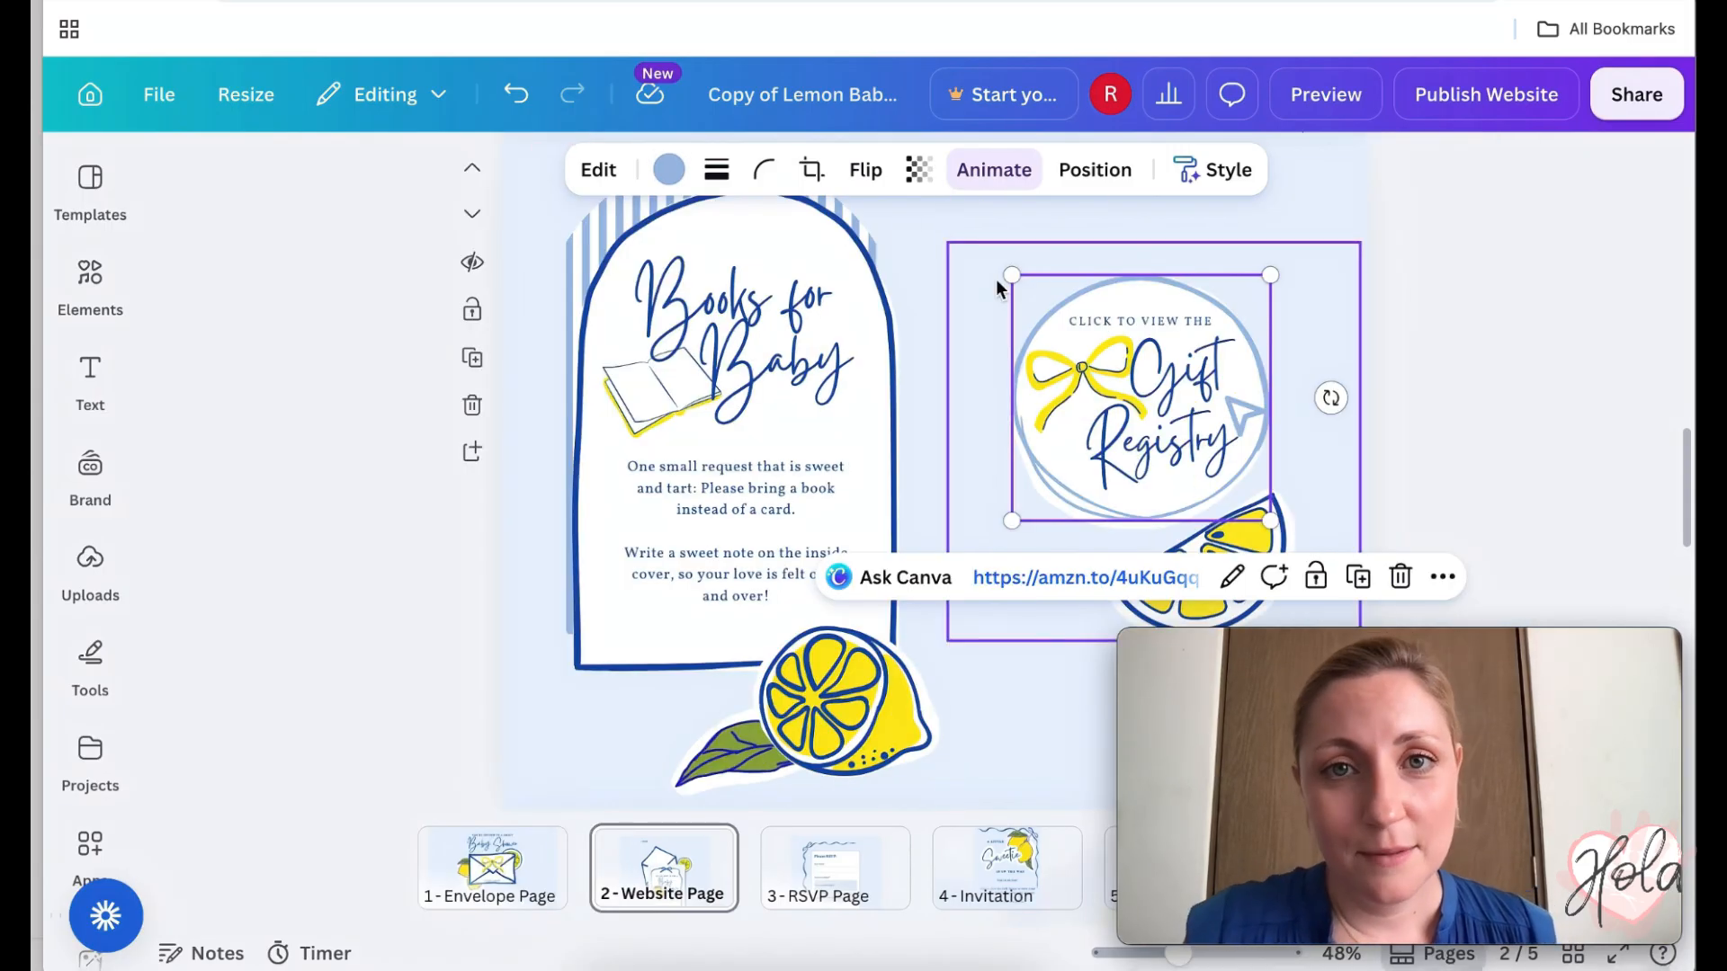
click(733, 306)
double_click(773, 360)
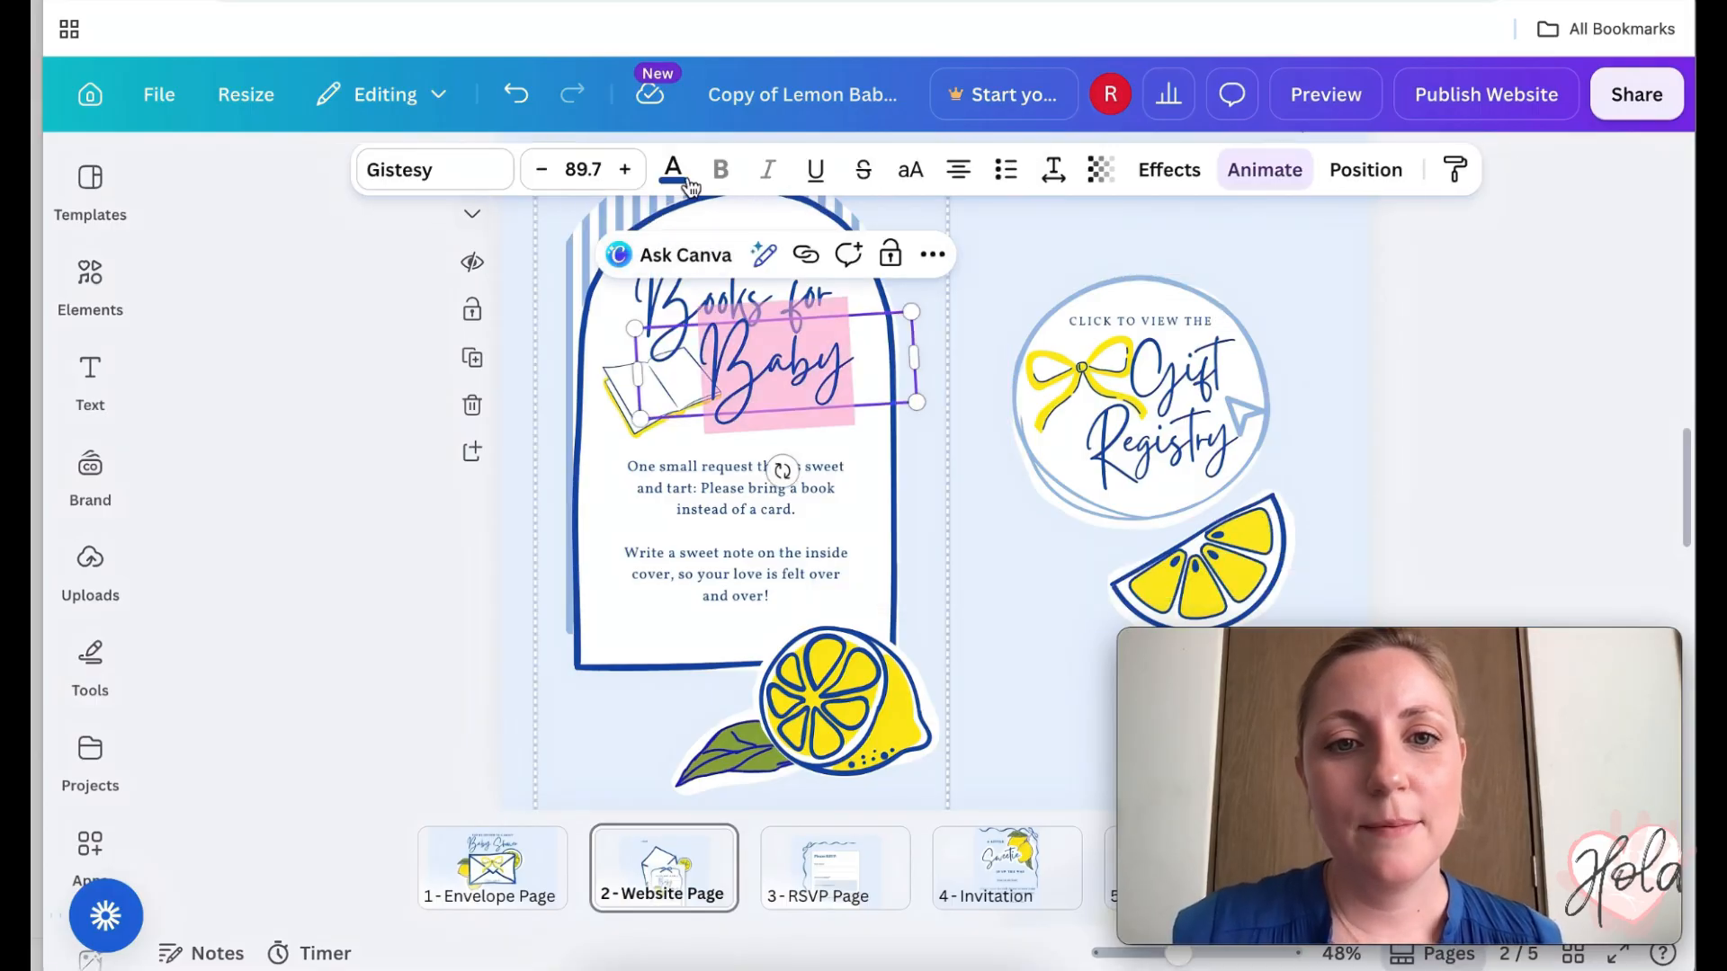
click(471, 171)
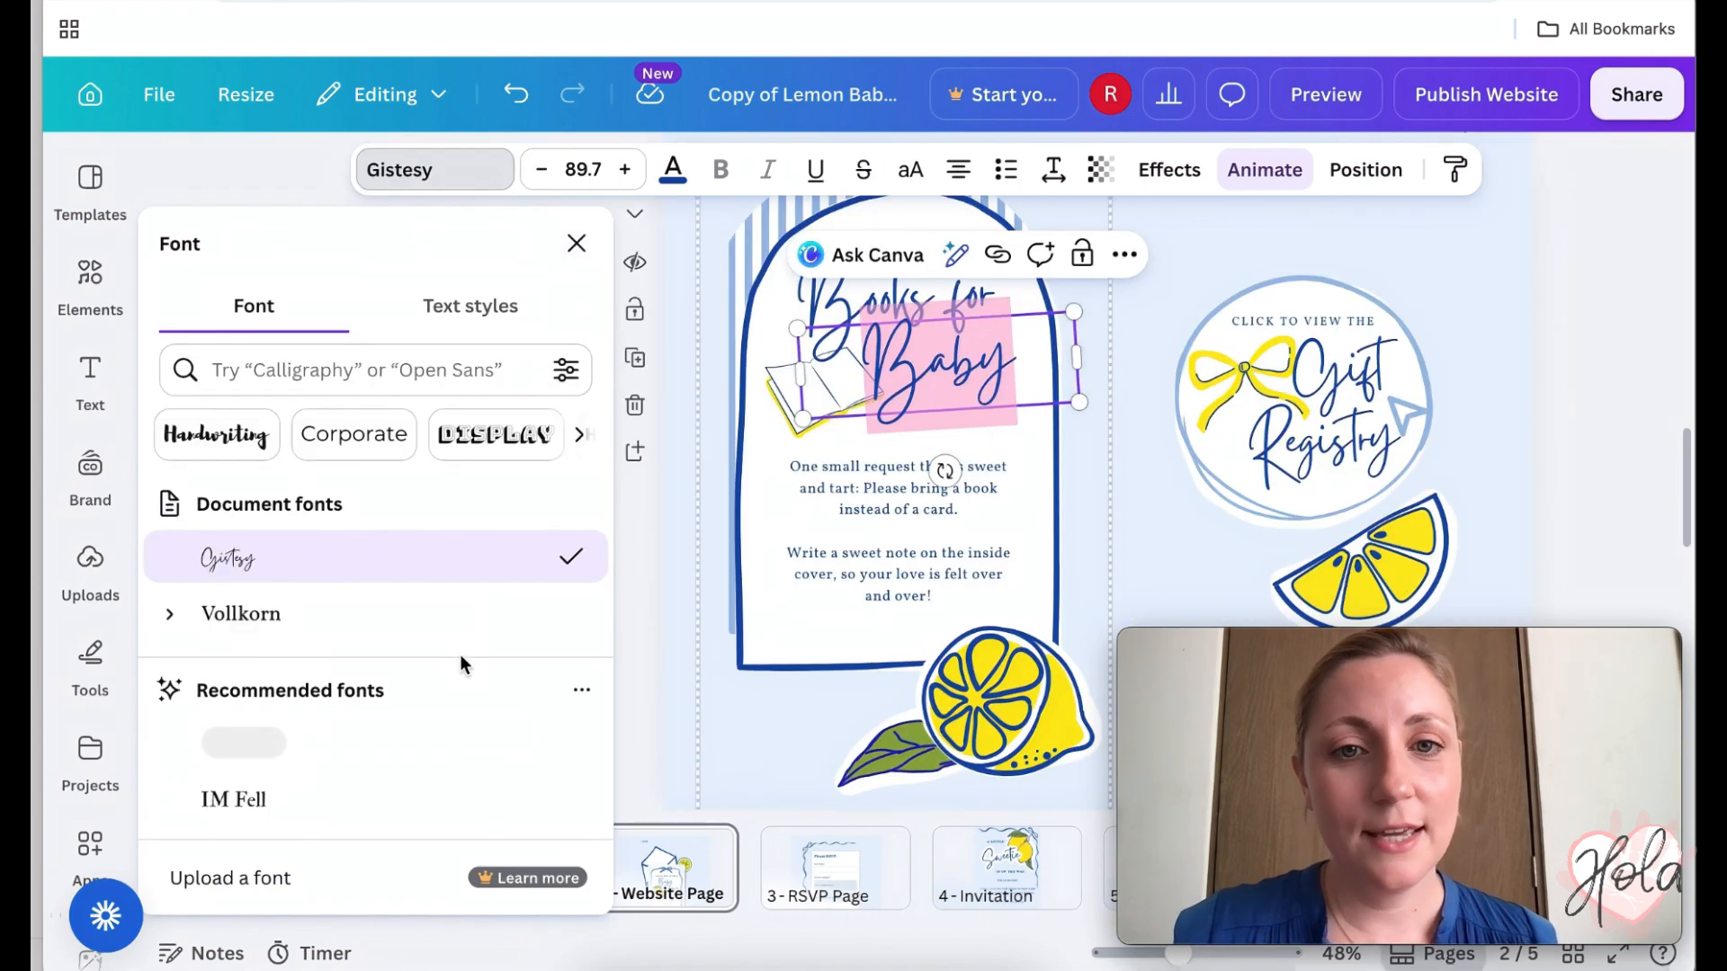
click(673, 171)
click(1401, 245)
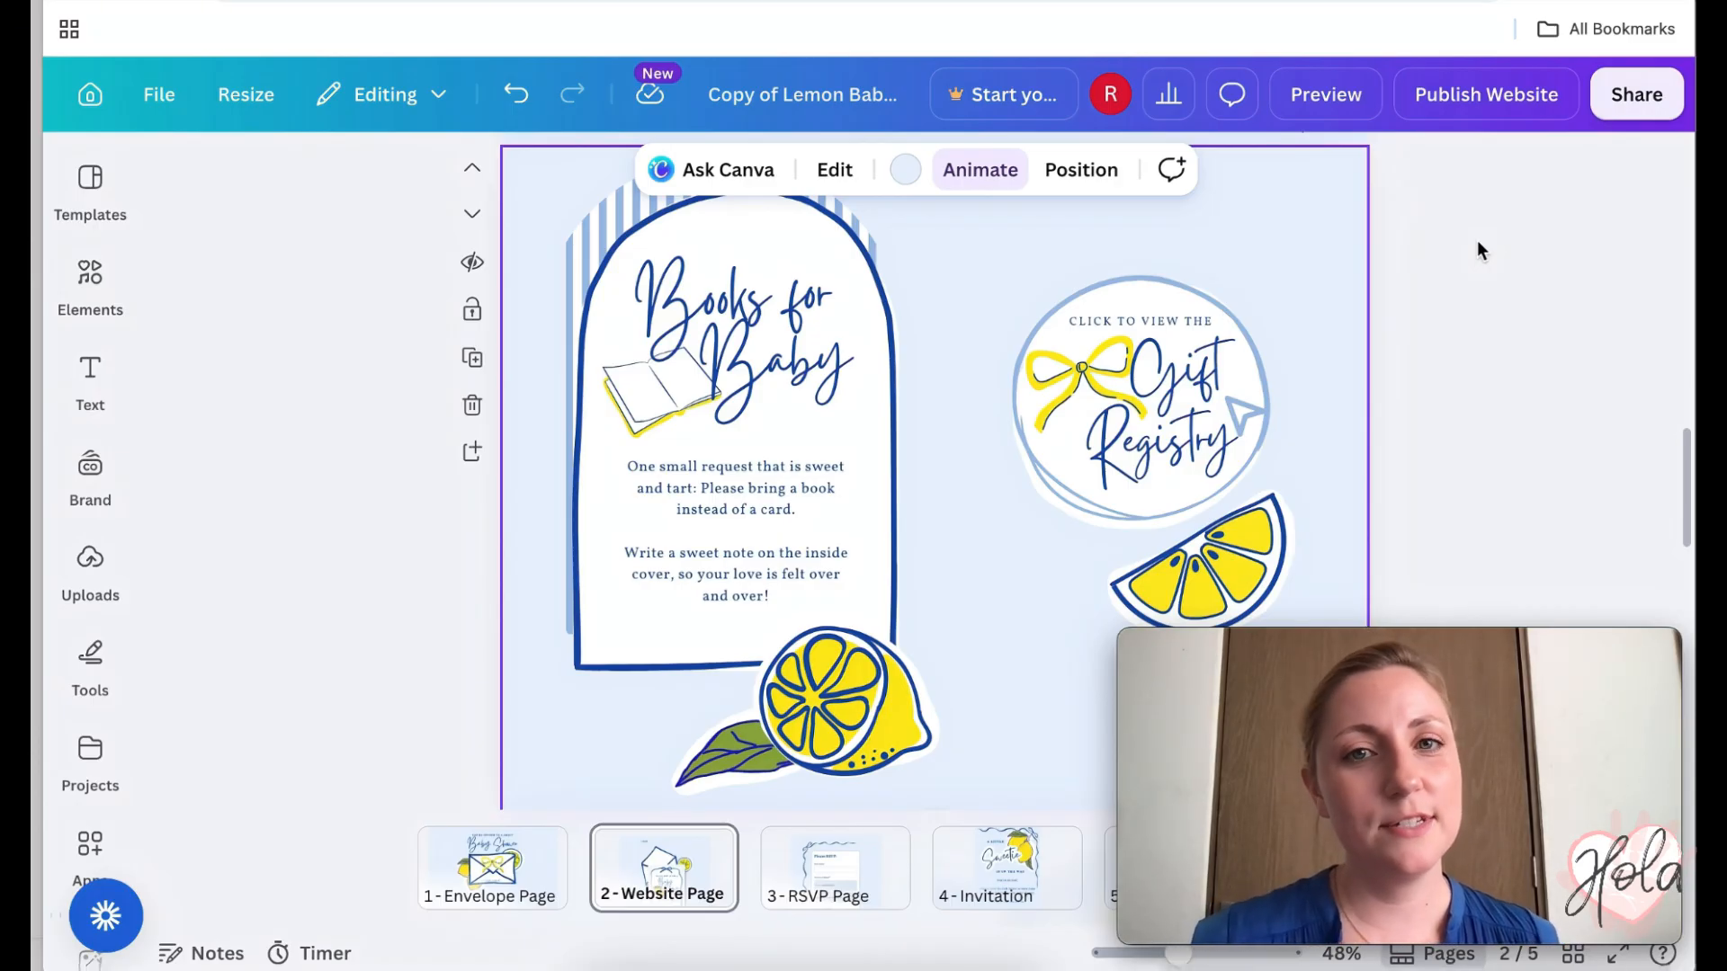
- Delete the Books for Baby card and the large lemon graphic
click(856, 264)
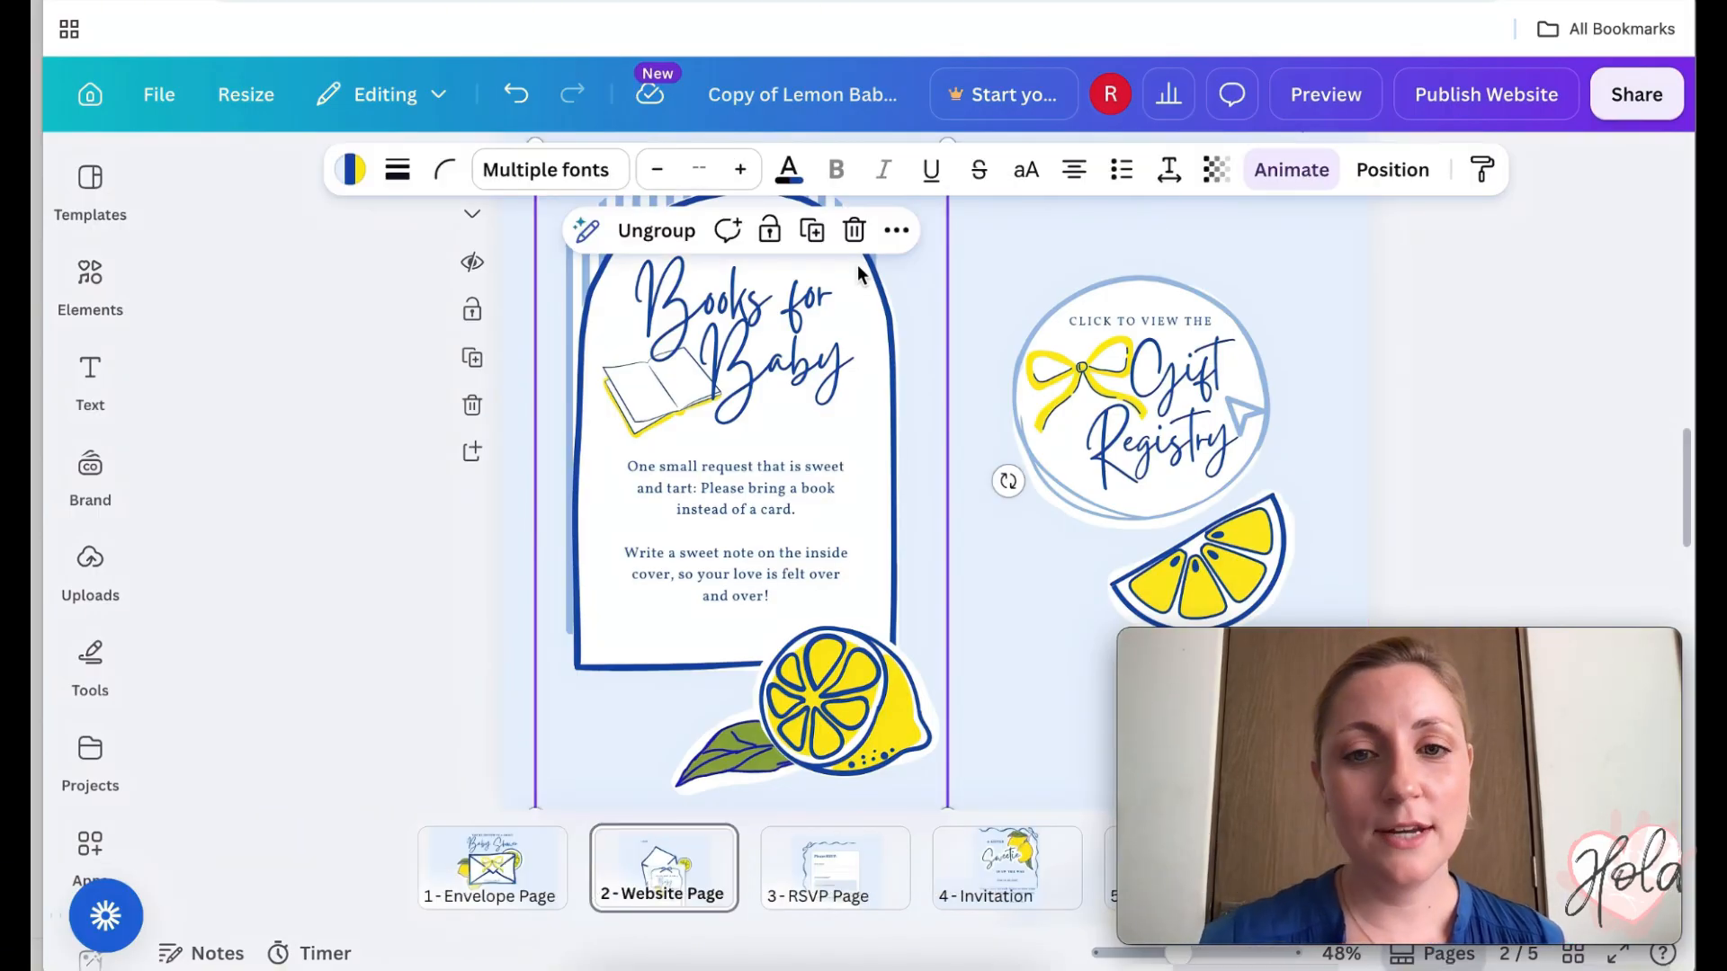
scroll(905, 325, up, 1)
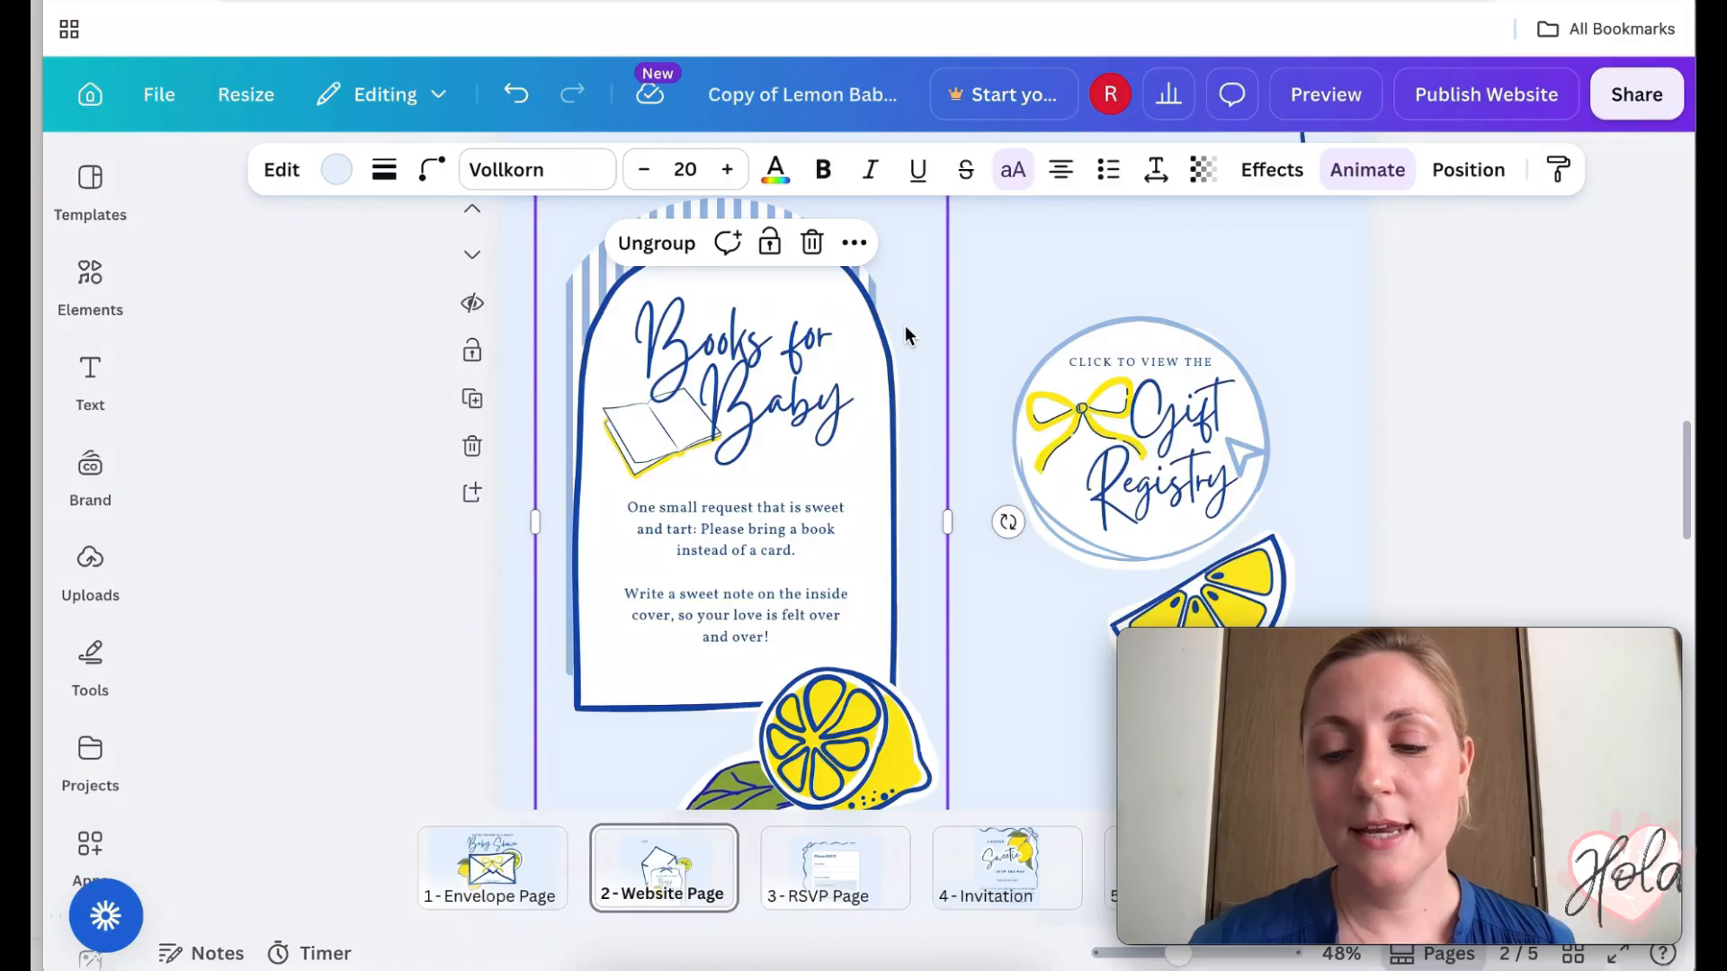
click(906, 327)
click(853, 232)
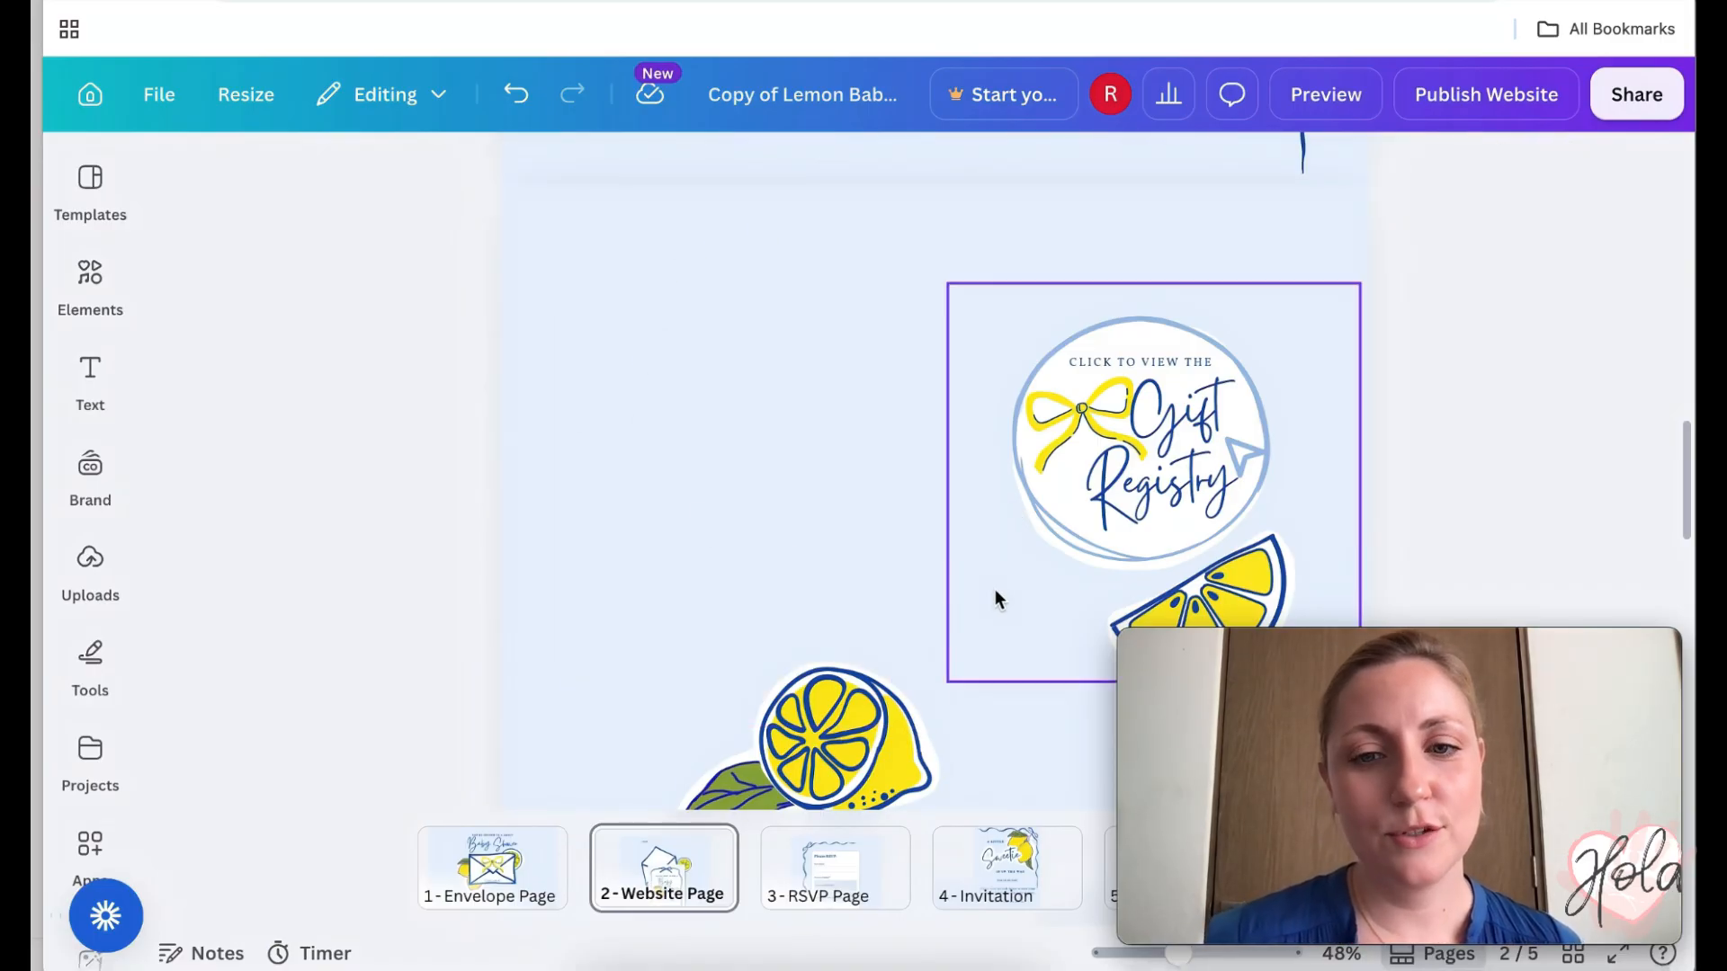
scroll(996, 599, down, 1)
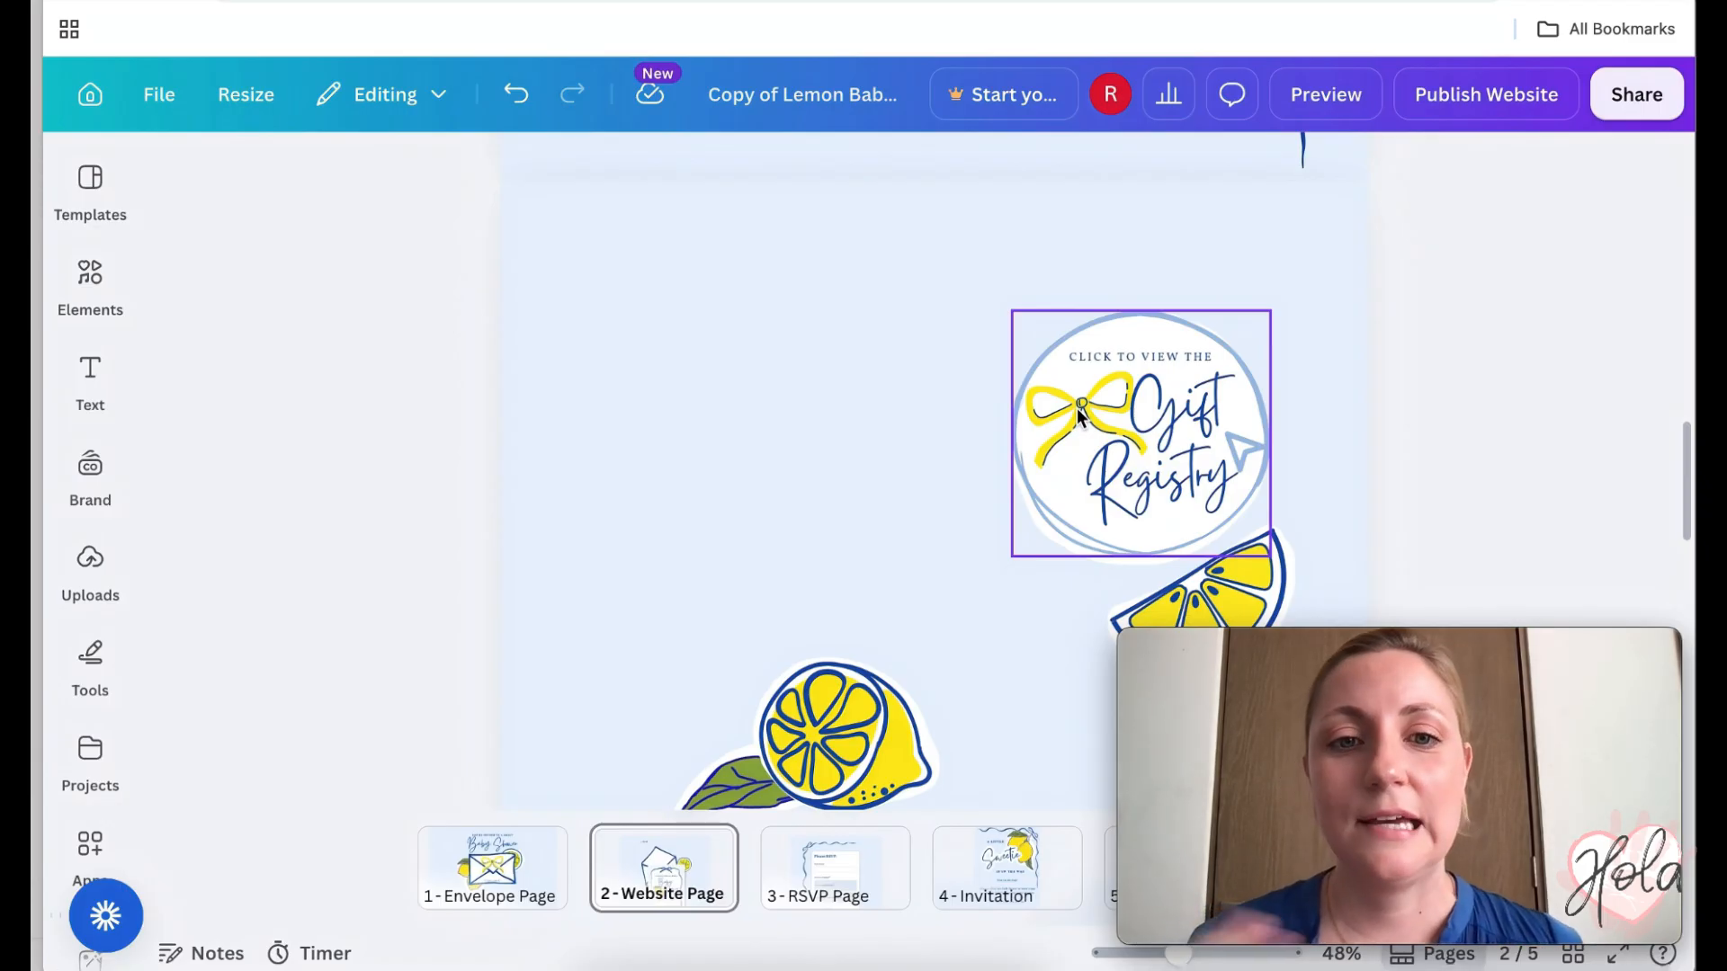
click(831, 744)
drag(832, 744, 797, 494)
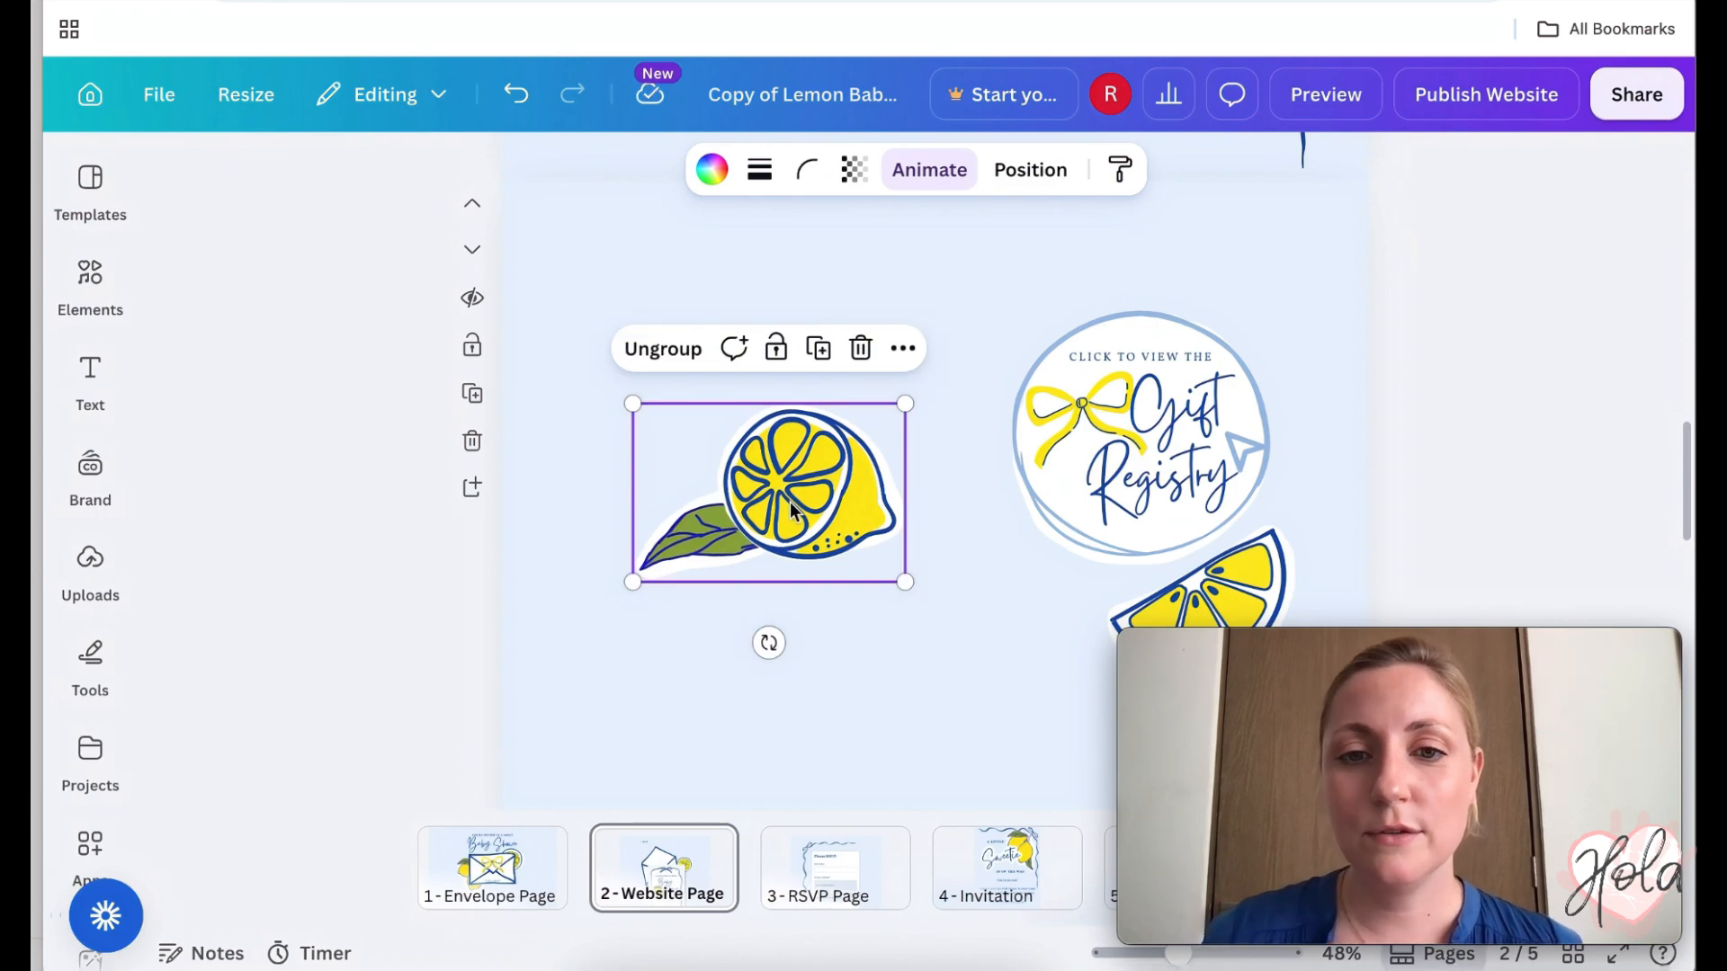
click(861, 348)
- Move the gift registry circle and lemon slice toward the page centre and select the section
drag(1411, 297, 1004, 587)
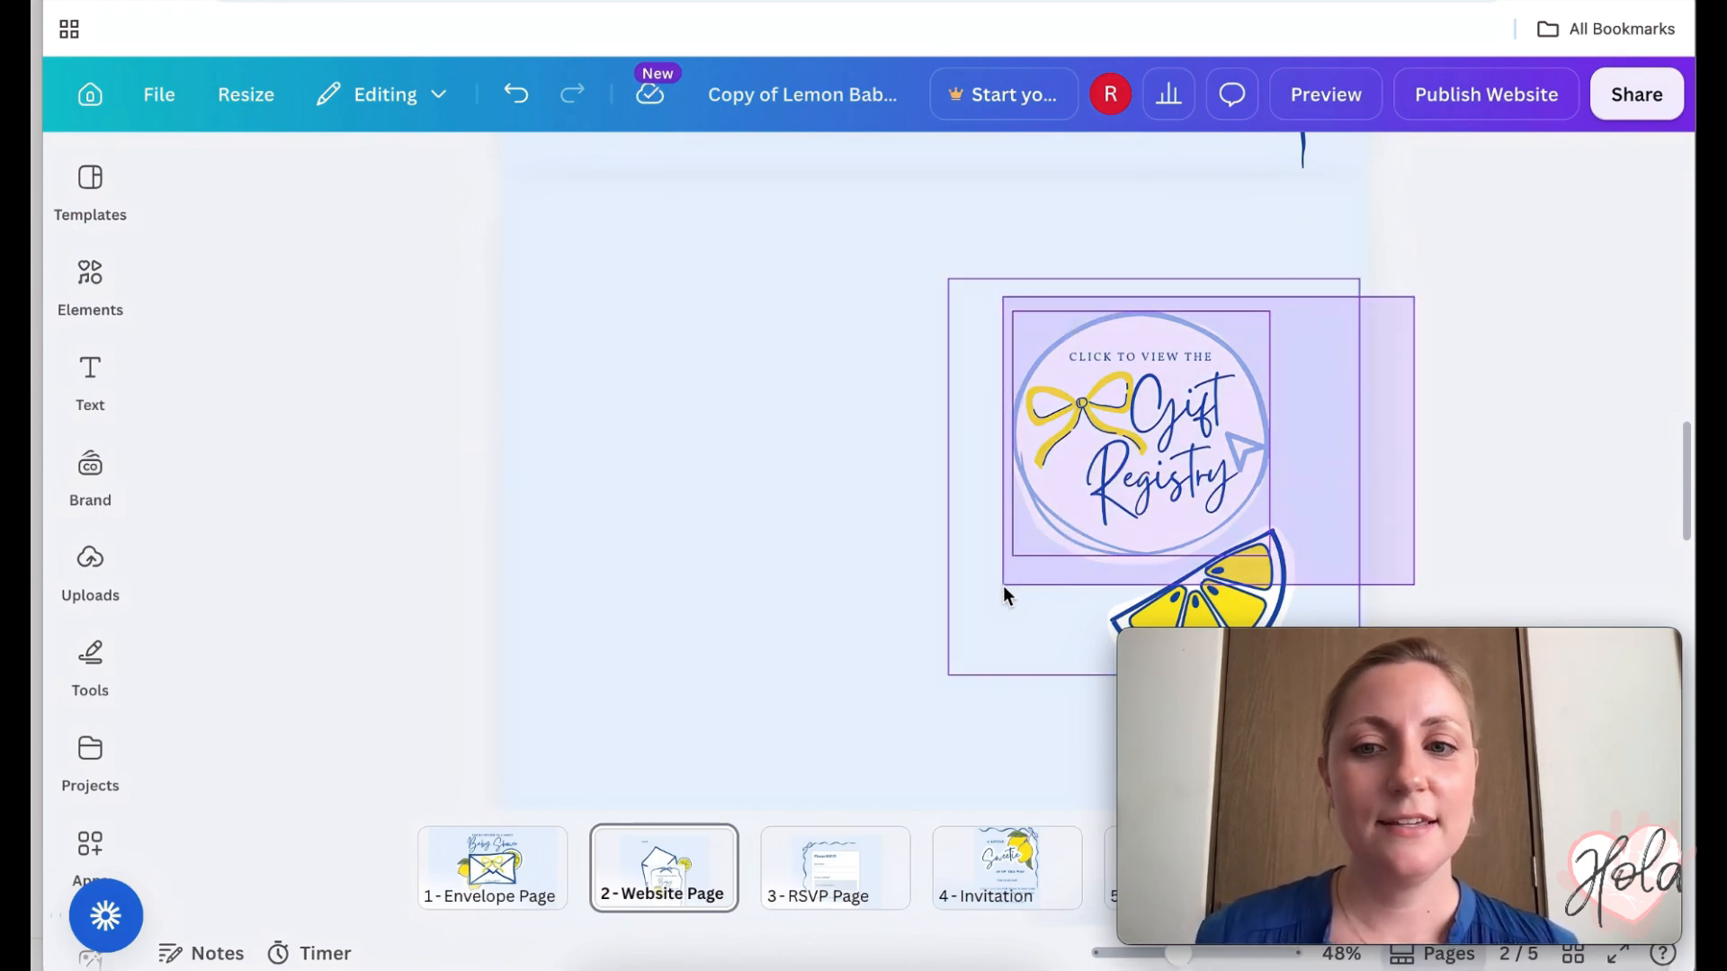
drag(1267, 476, 1064, 474)
scroll(1295, 382, down, 4)
click(1295, 383)
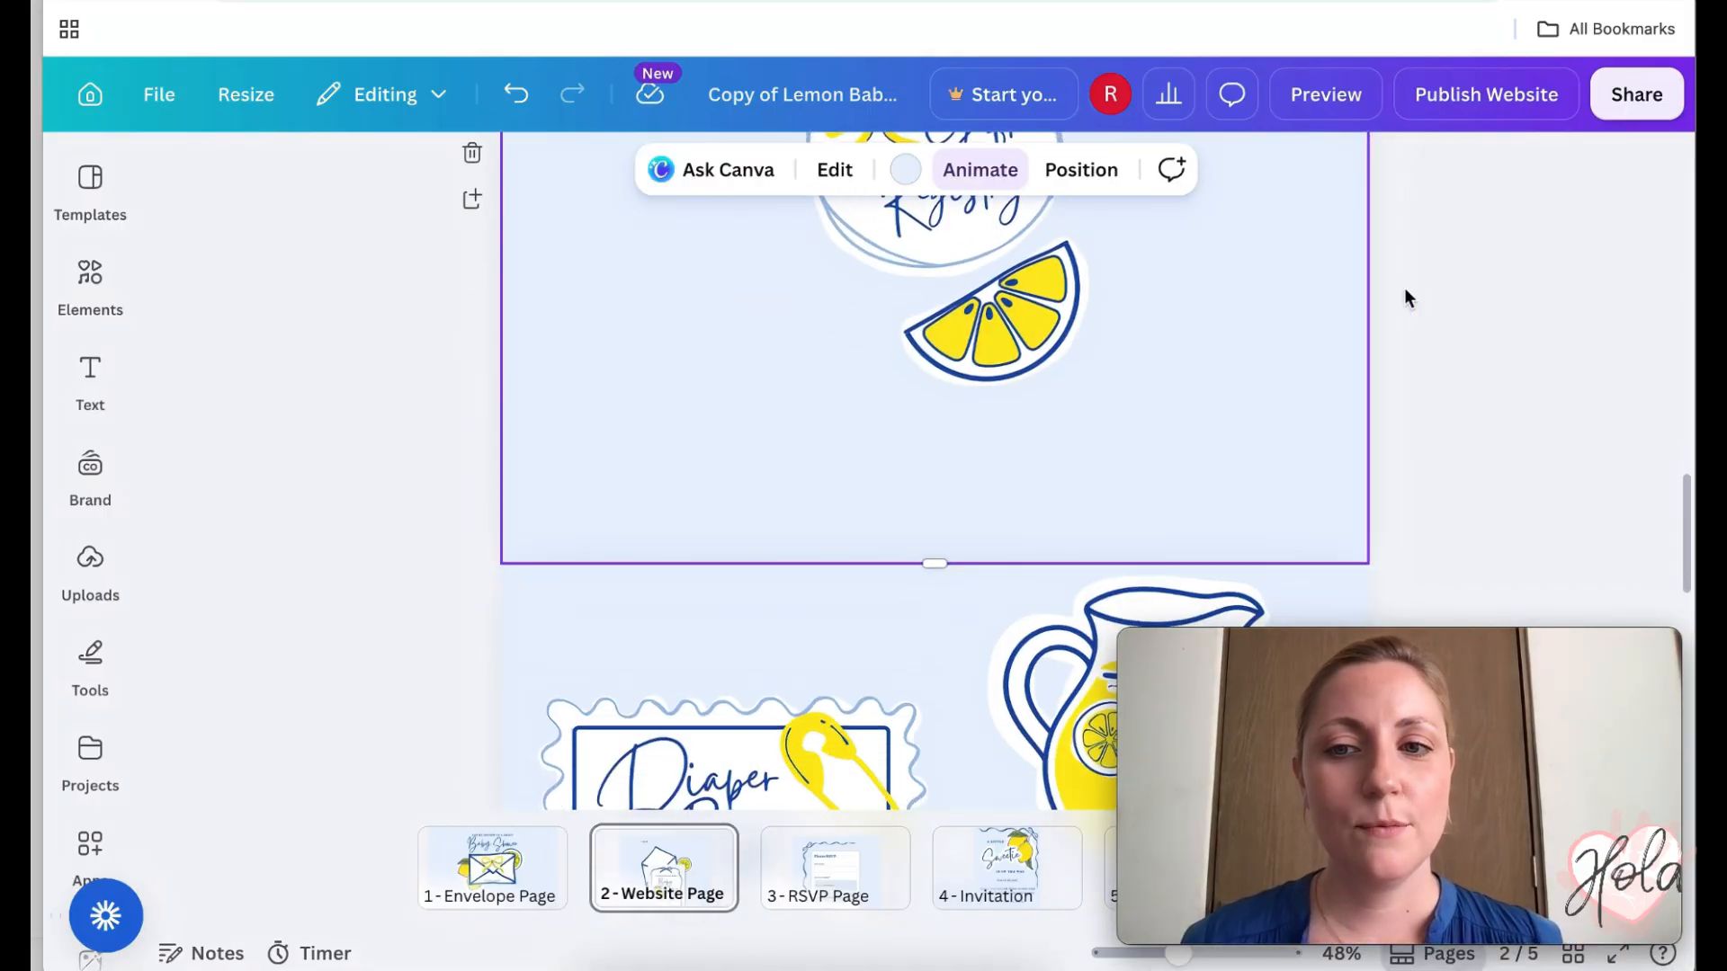
scroll(1406, 290, down, 3)
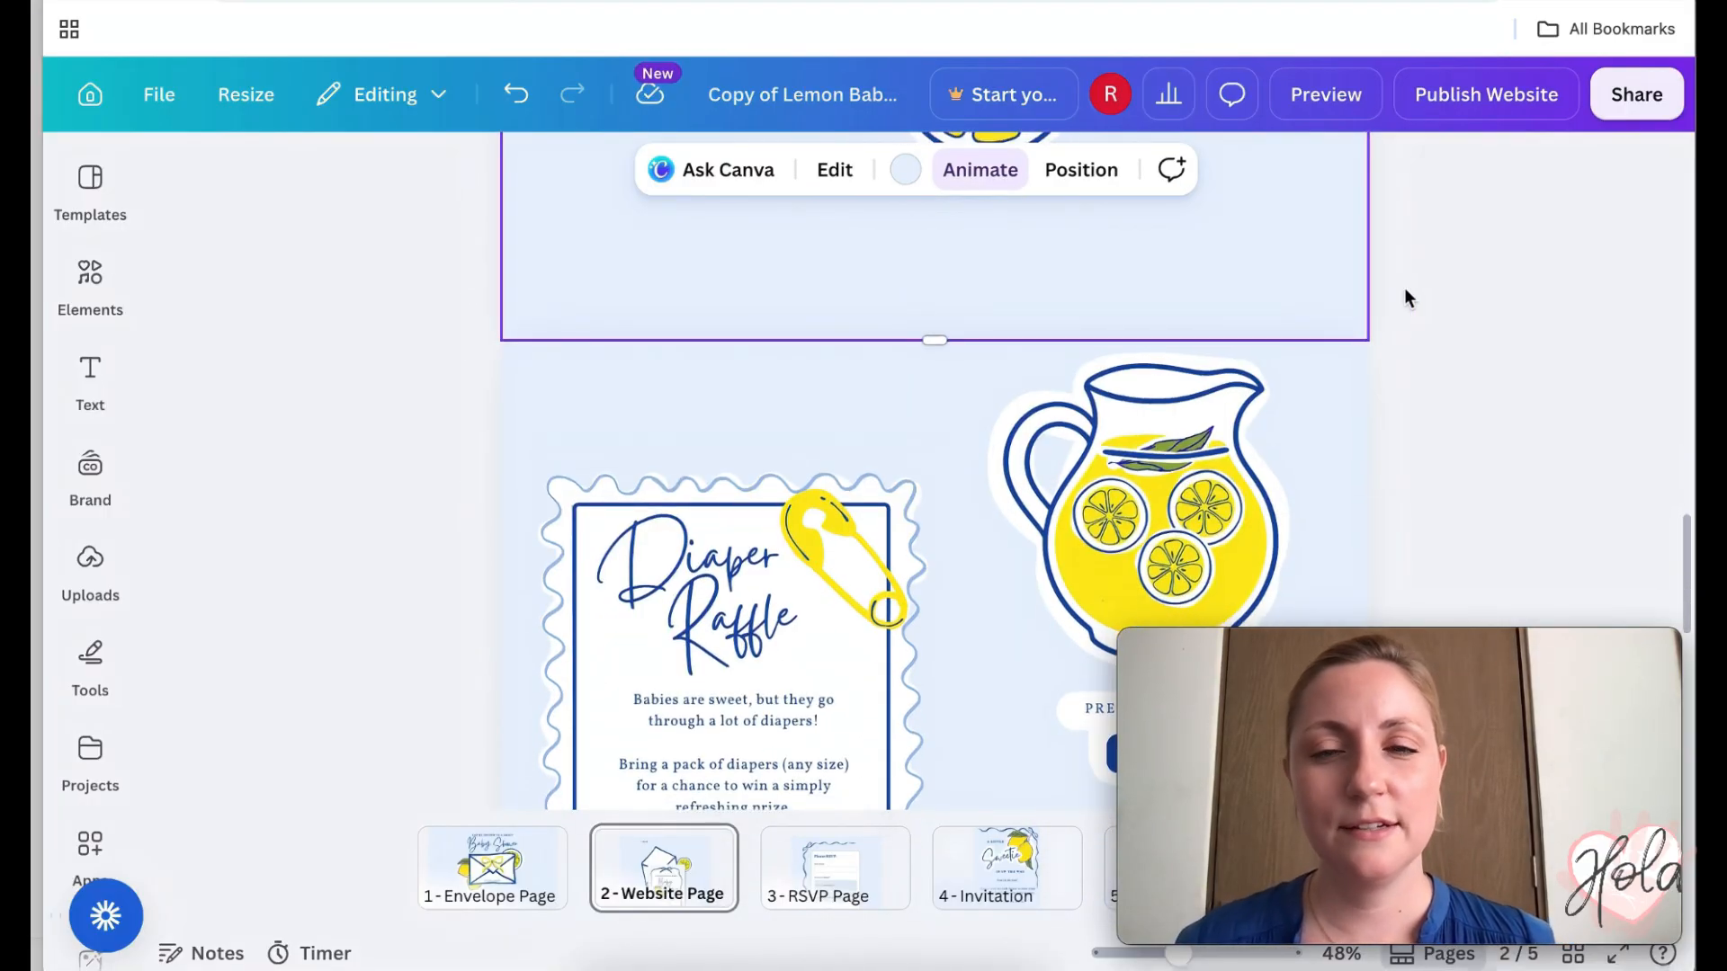
scroll(1405, 288, down, 2)
click(719, 845)
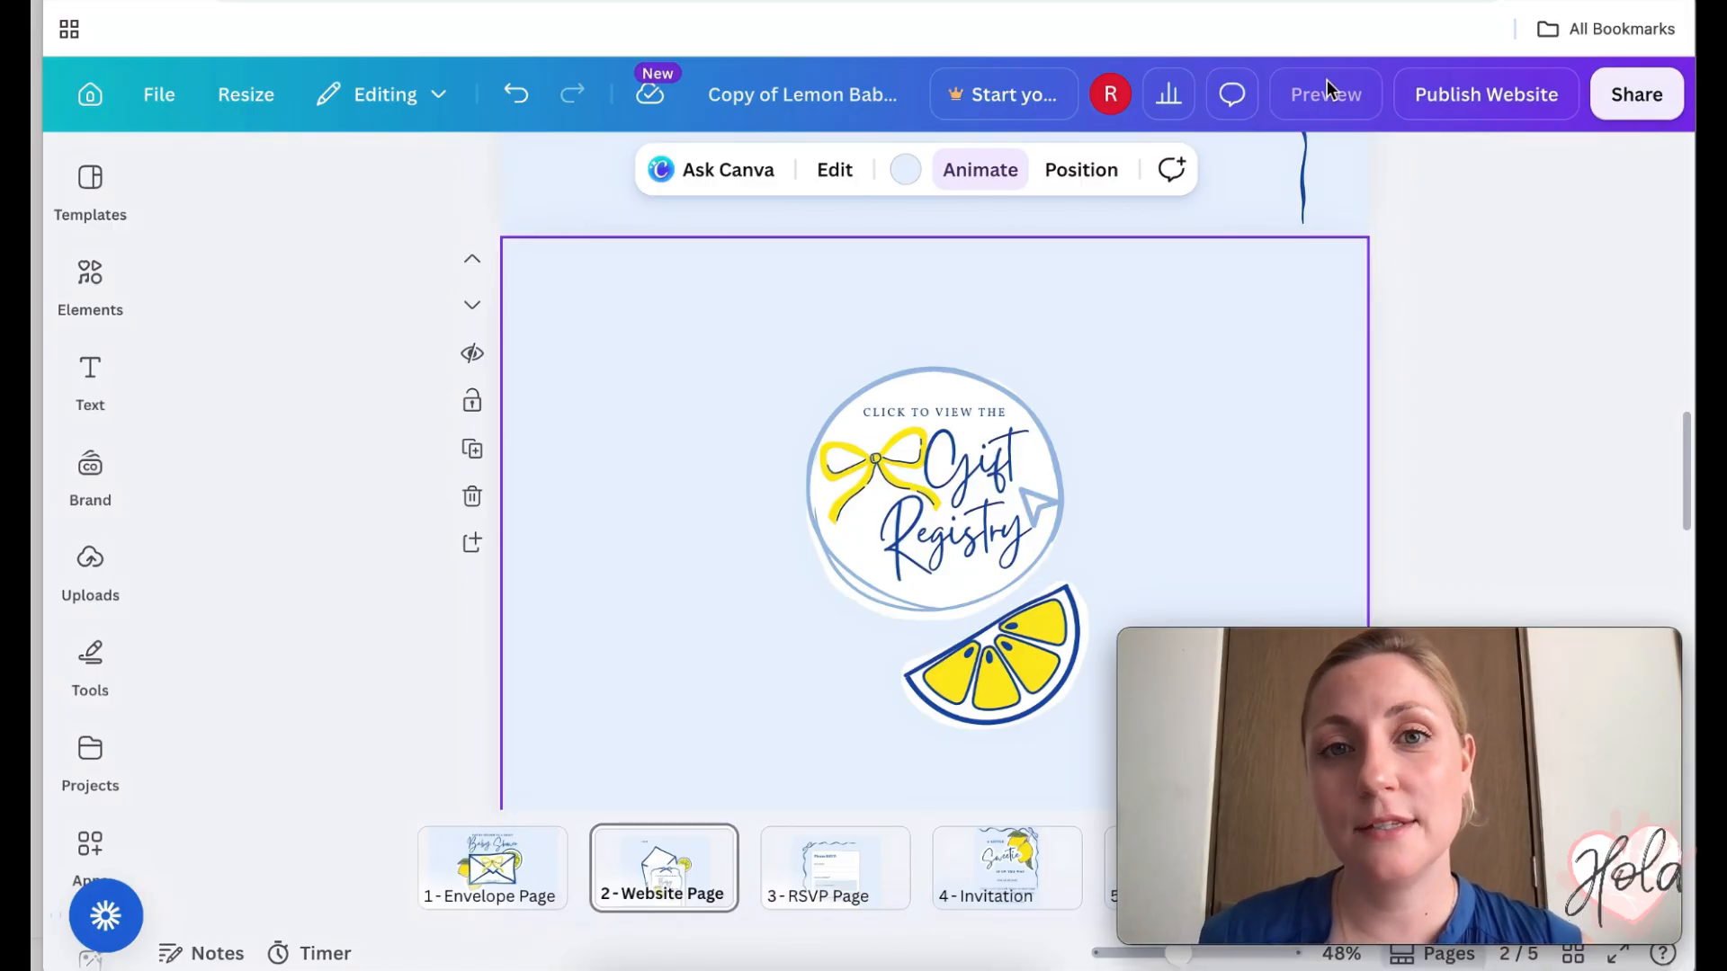
- Preview the design in the Design viewer as a multipage website
click(1326, 81)
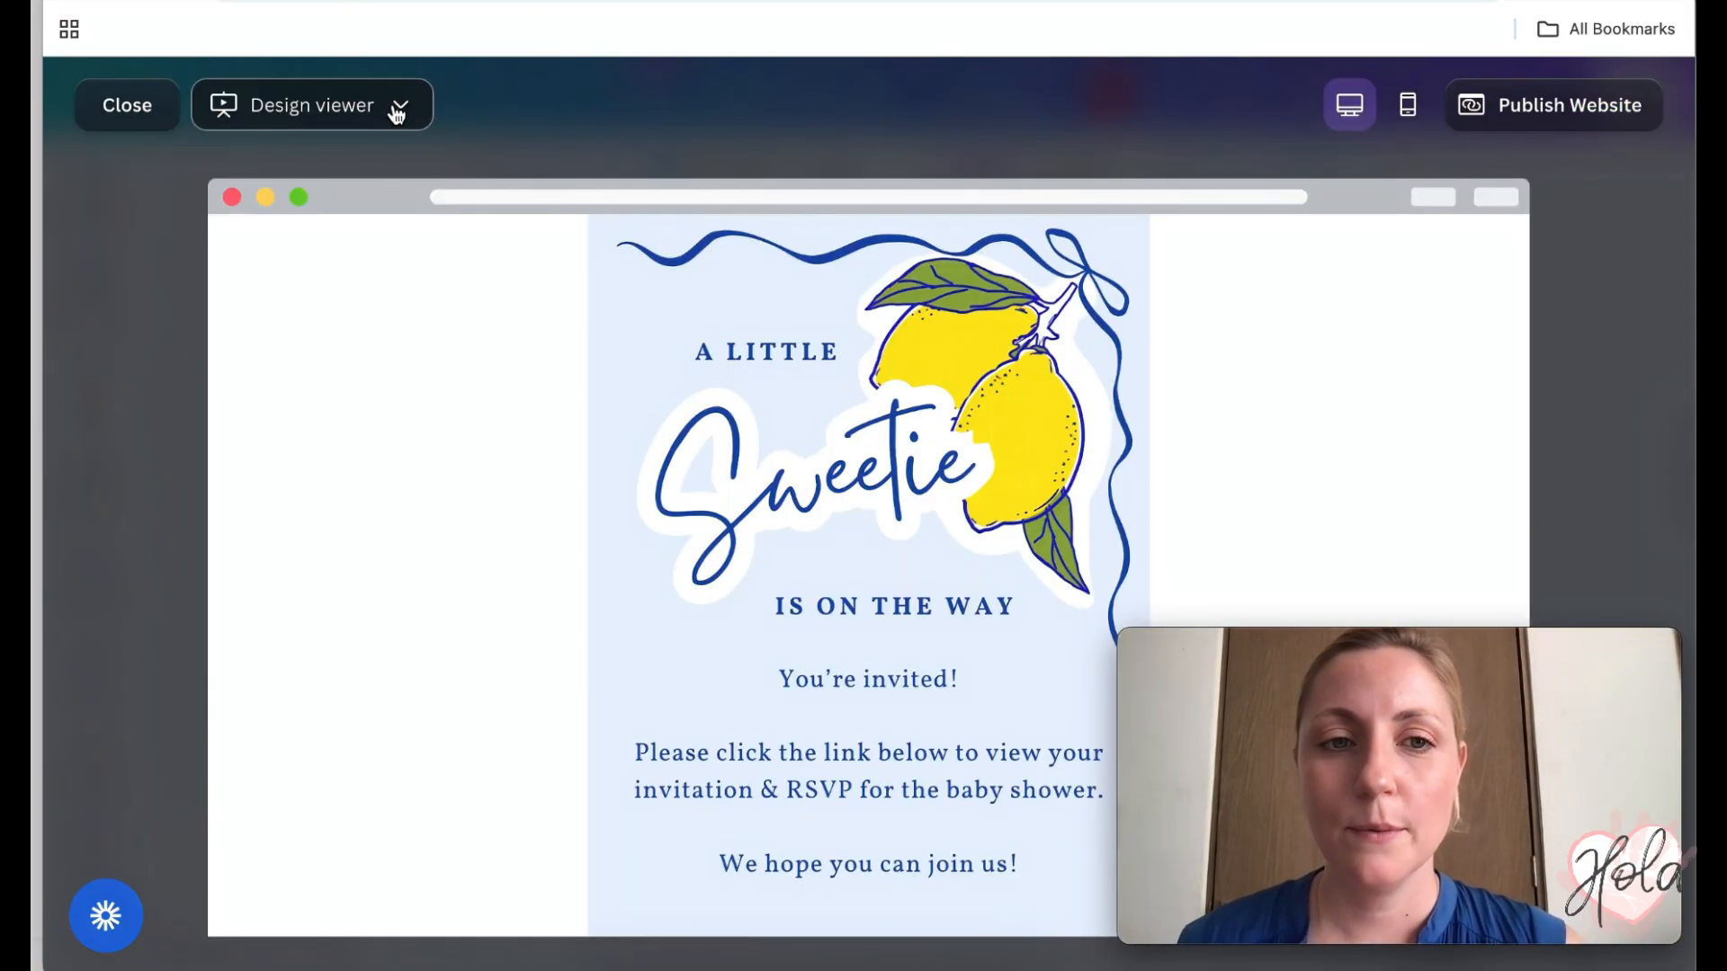
click(295, 122)
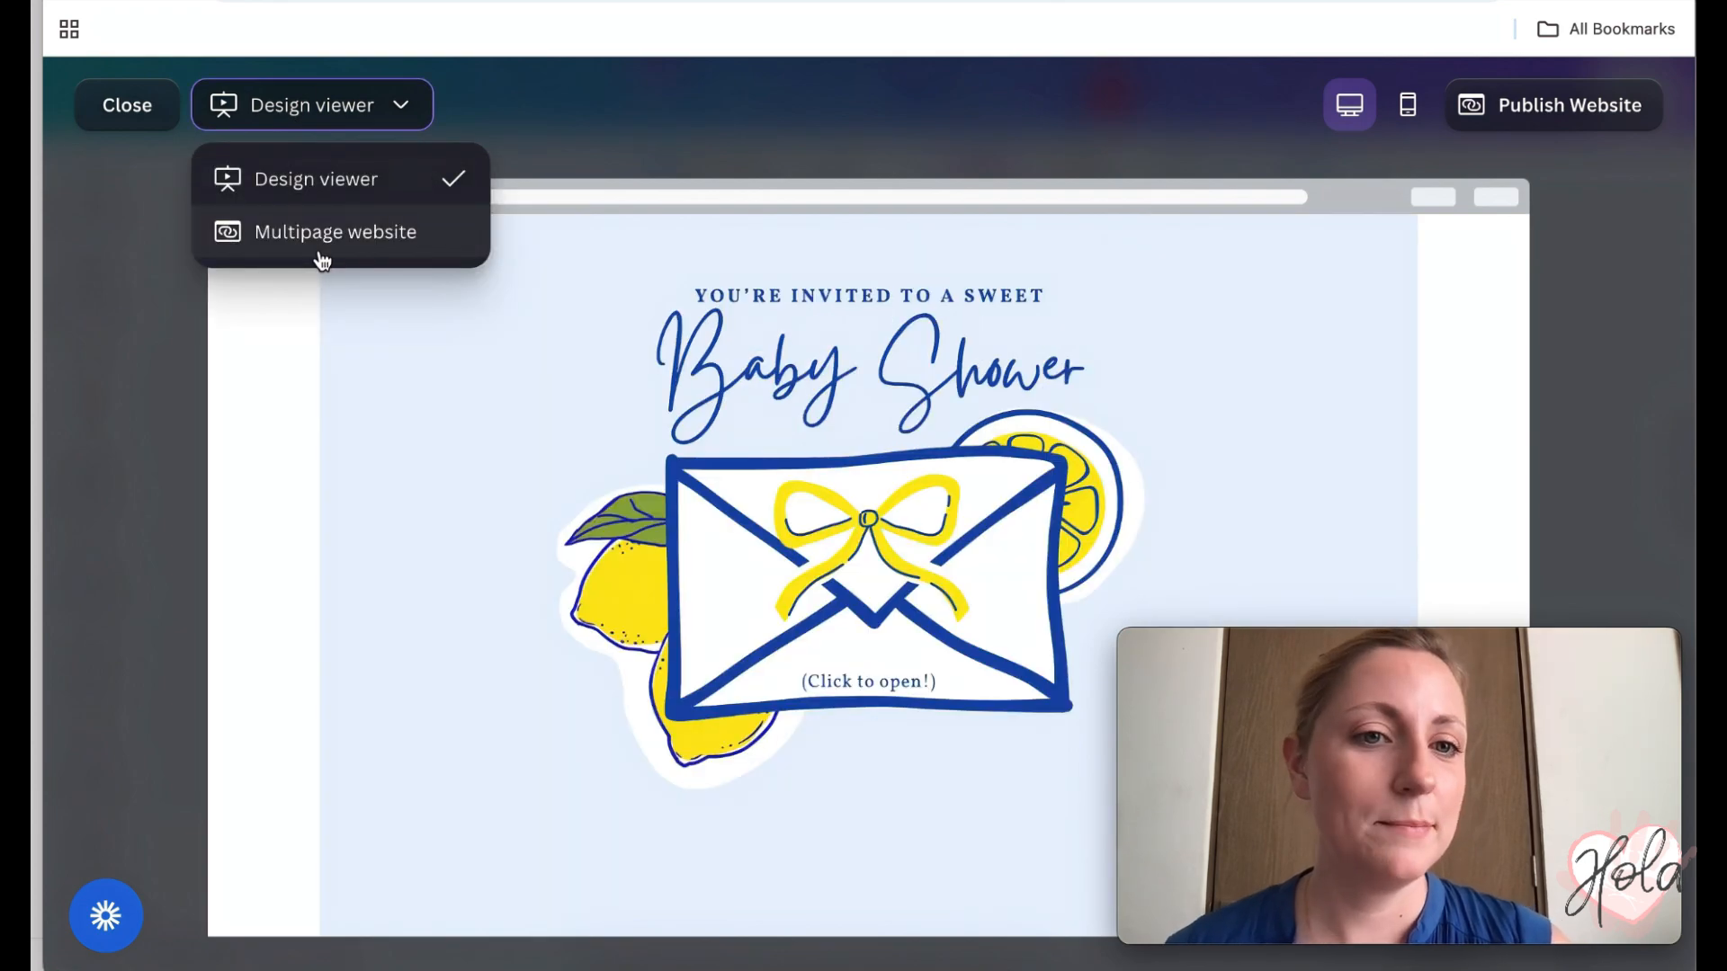
click(321, 255)
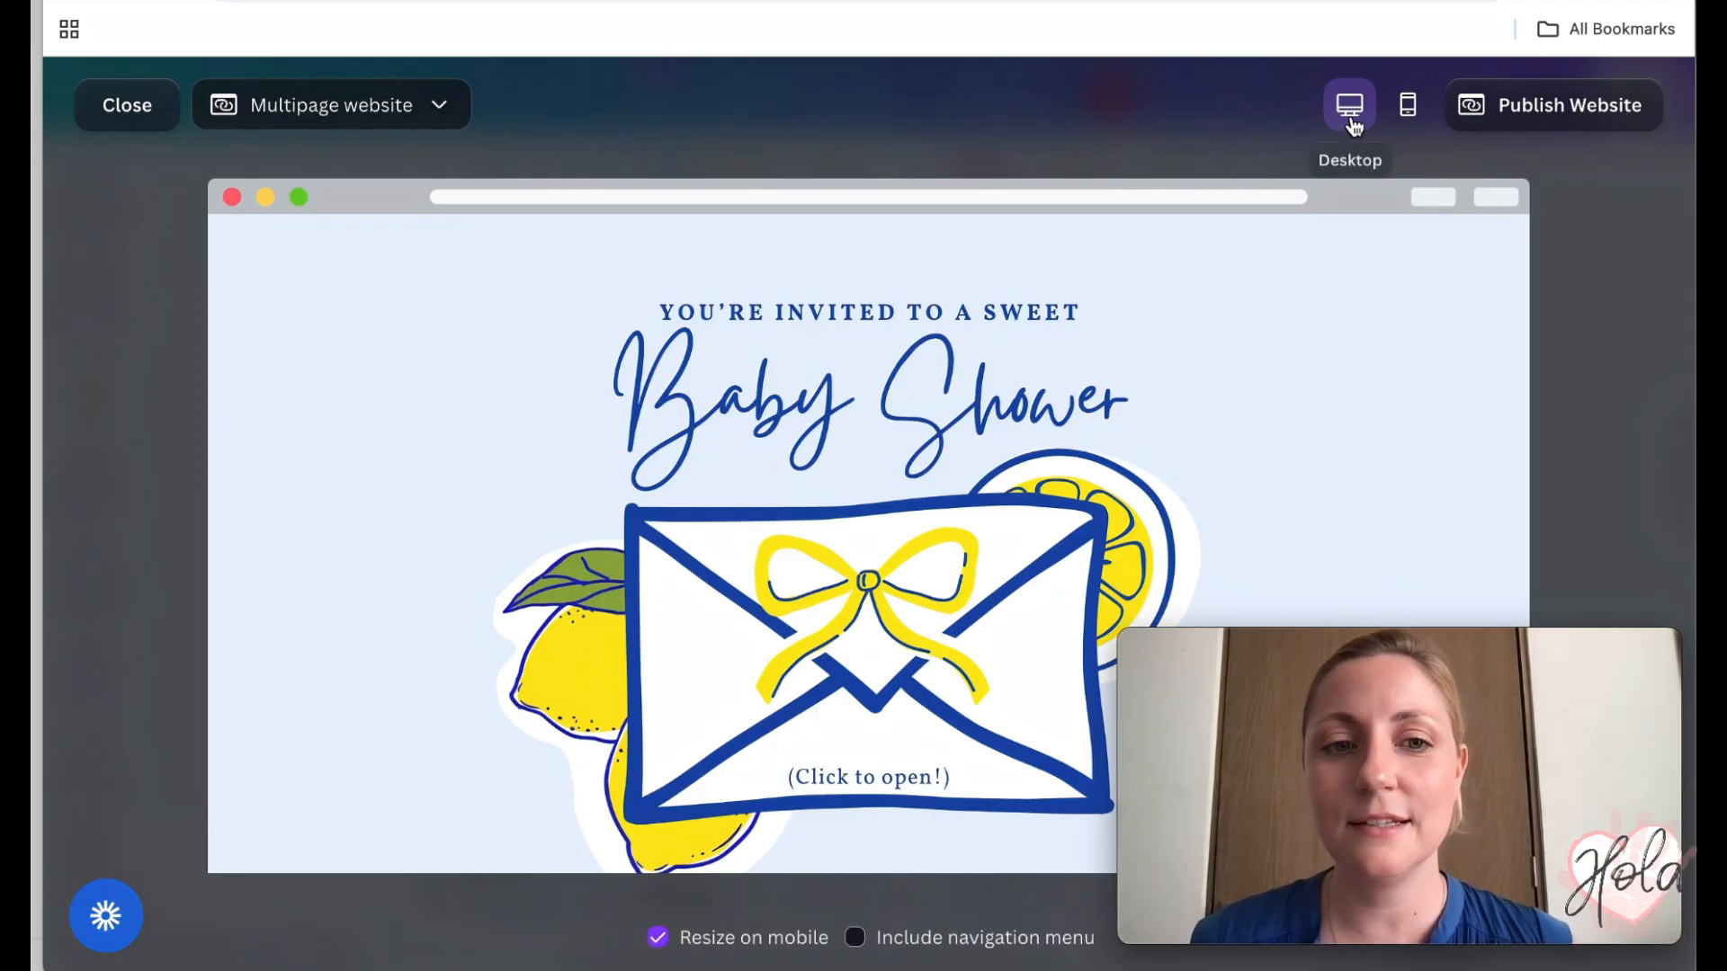
- Scroll through the desktop website preview down to the RSVP button
scroll(1032, 413, down, 1)
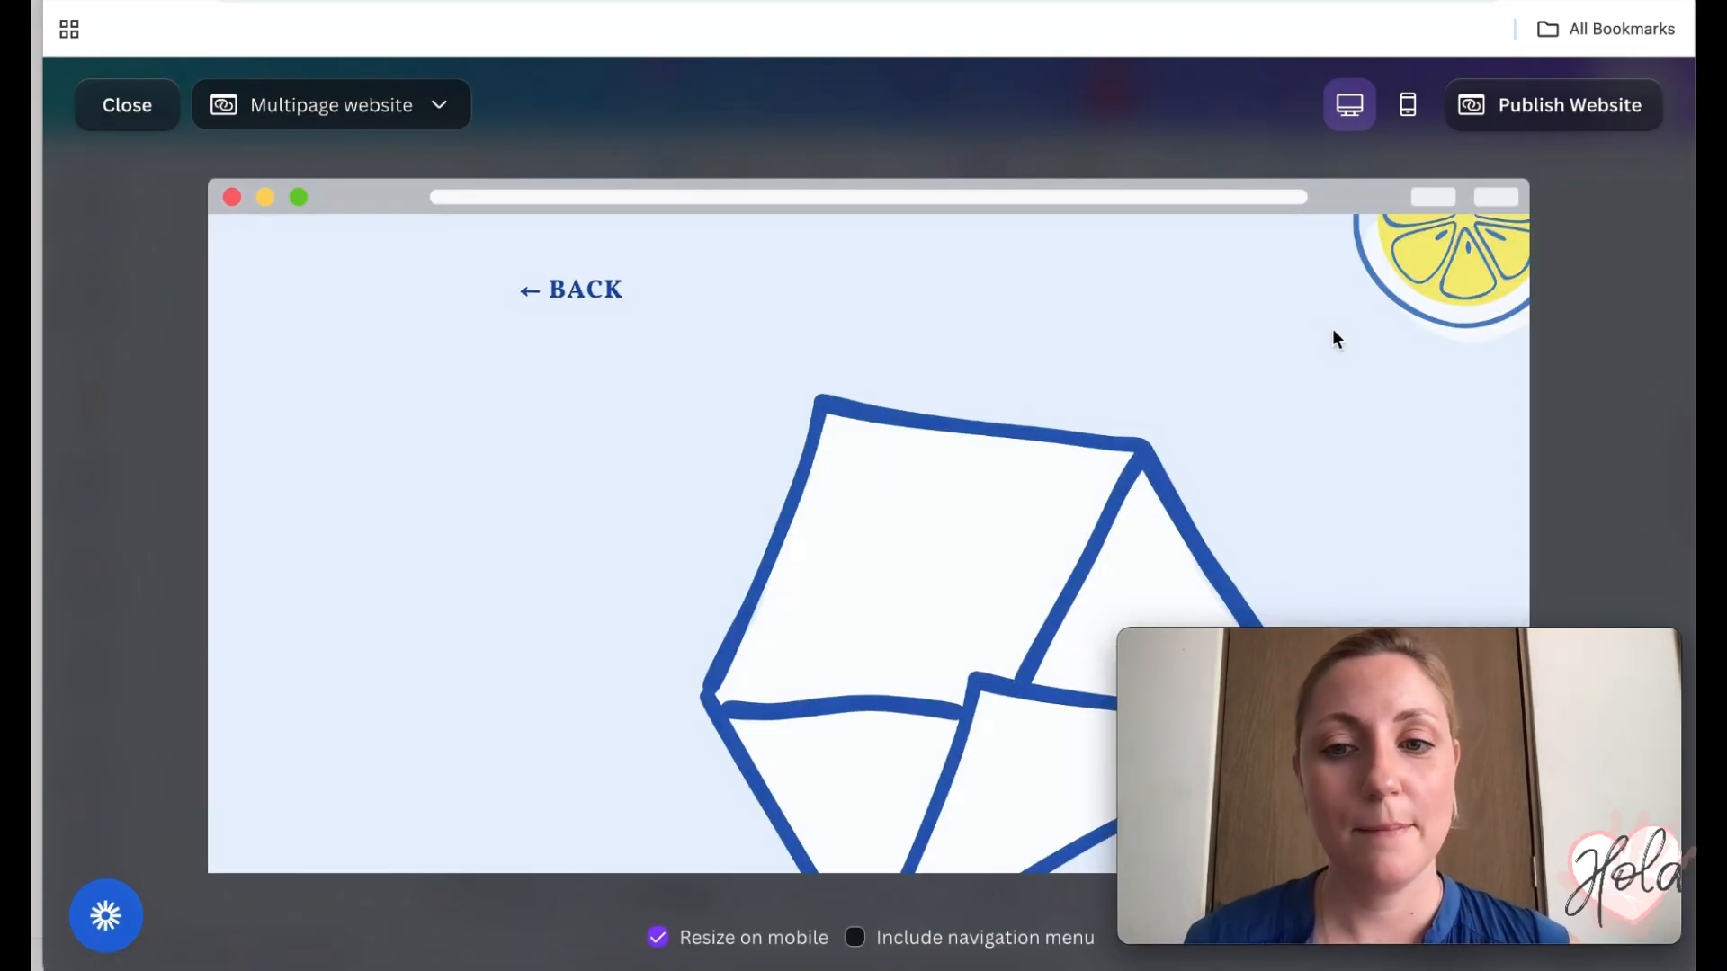
scroll(1332, 330, down, 1)
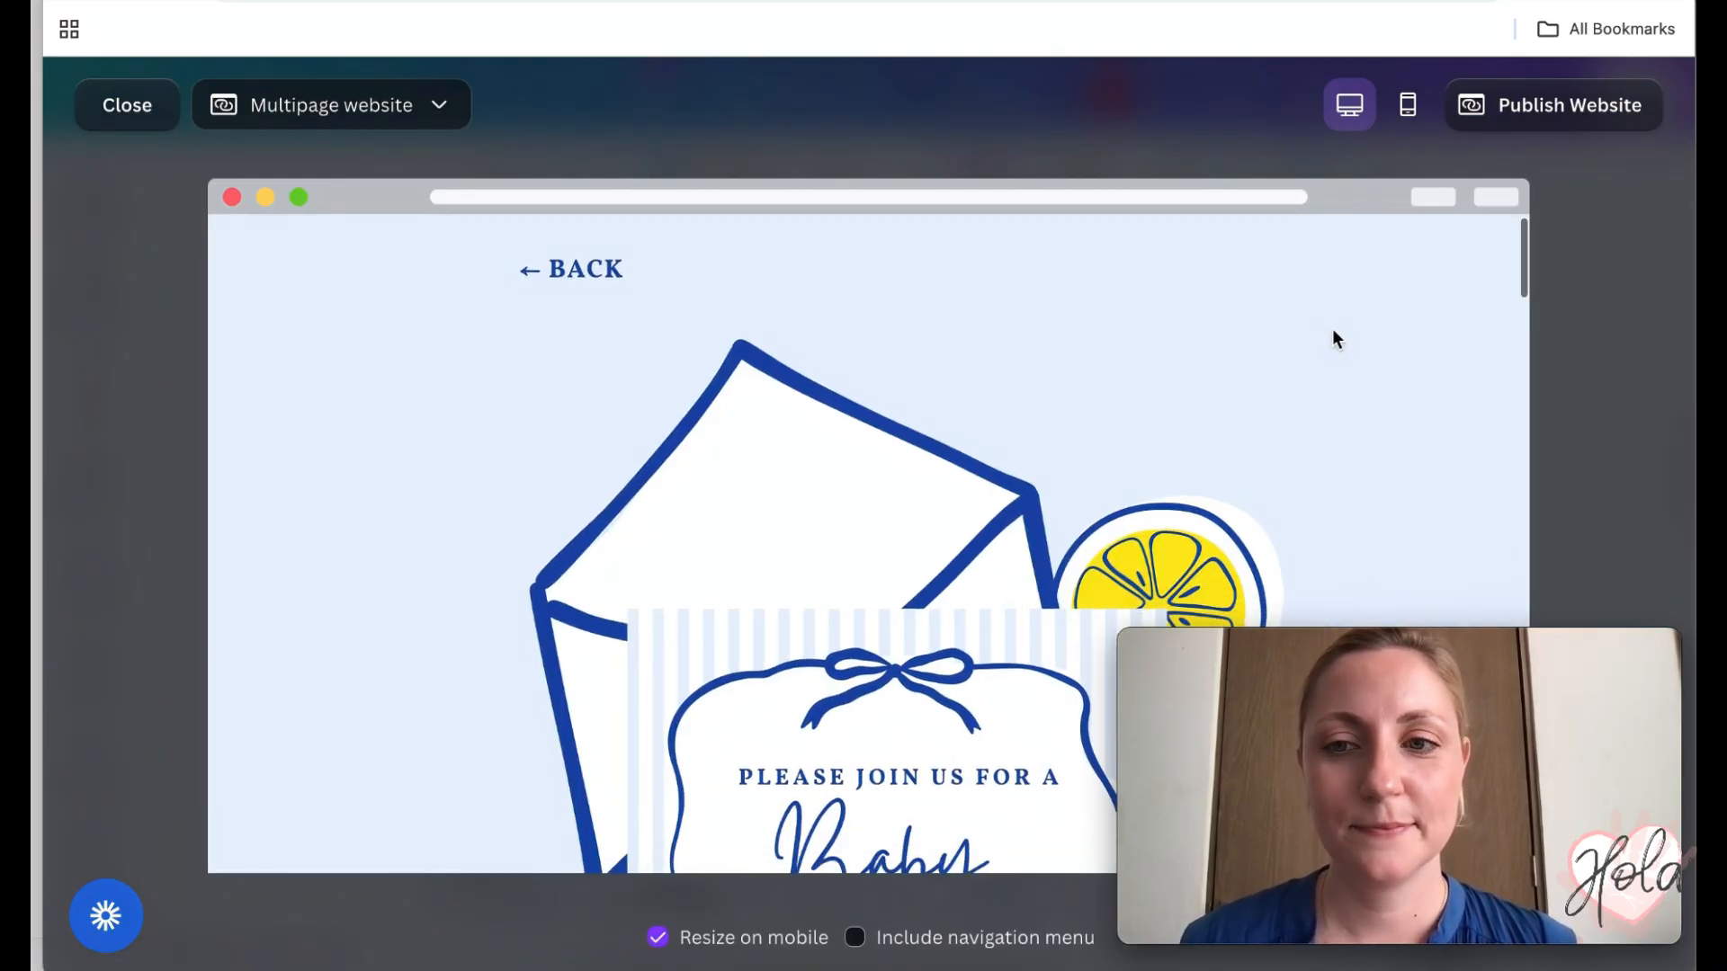
scroll(1334, 331, down, 5)
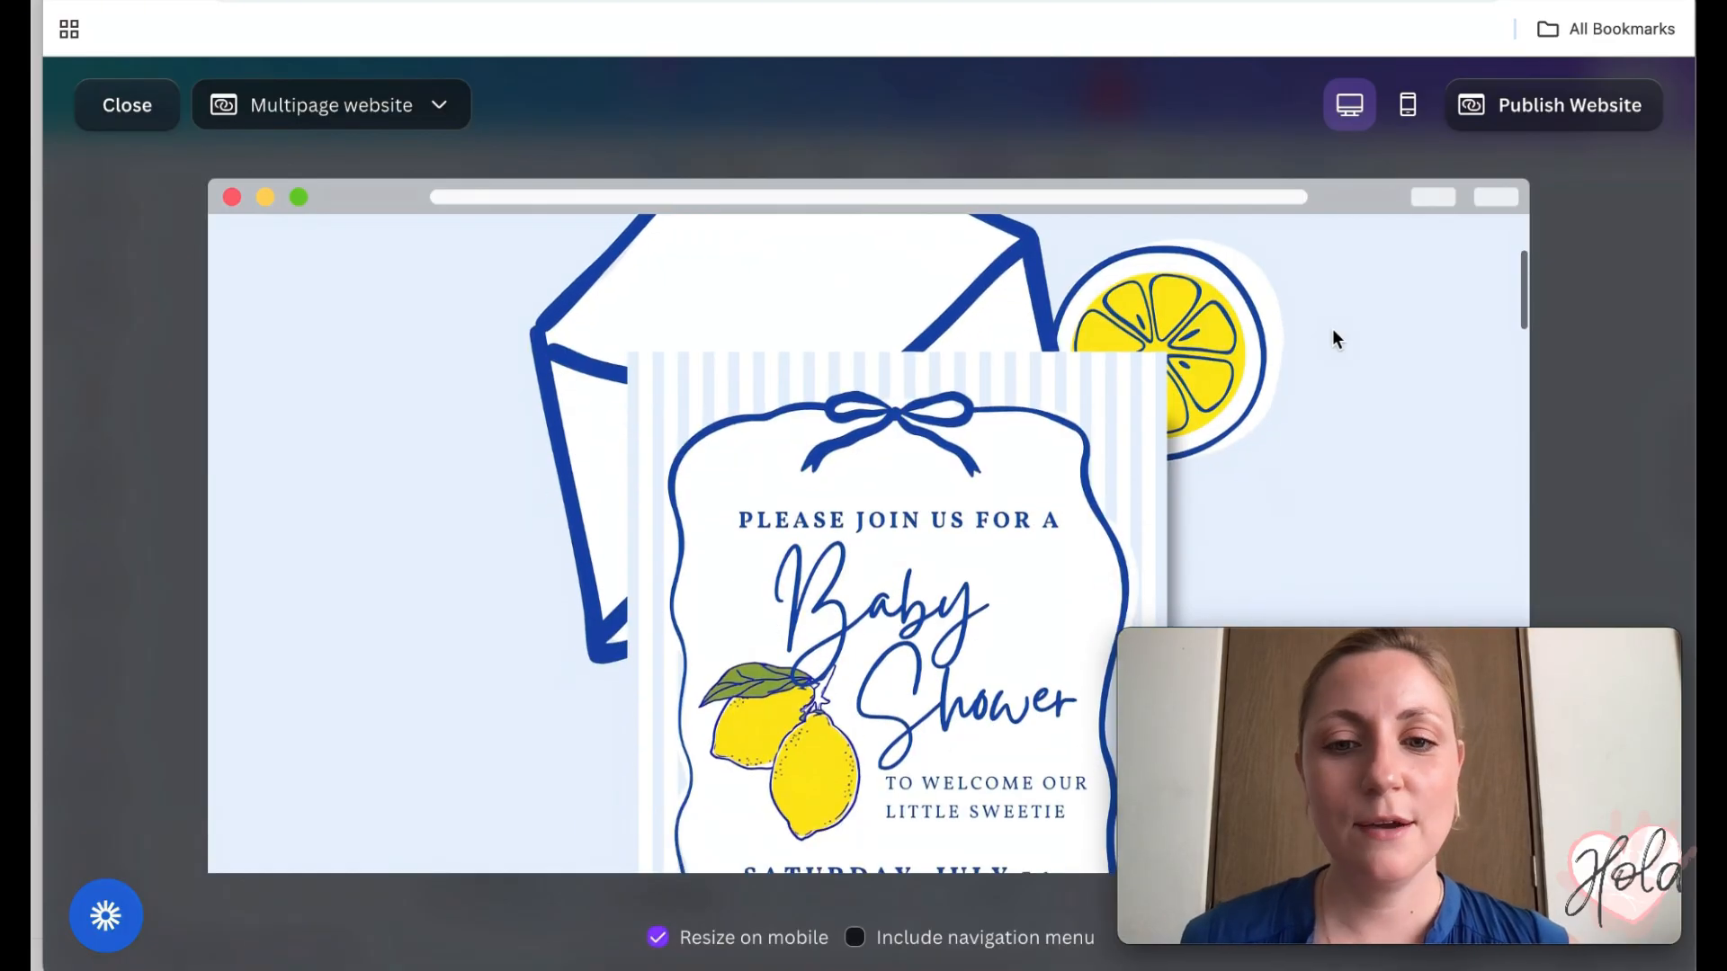
scroll(1333, 336, down, 1)
scroll(1334, 336, down, 2)
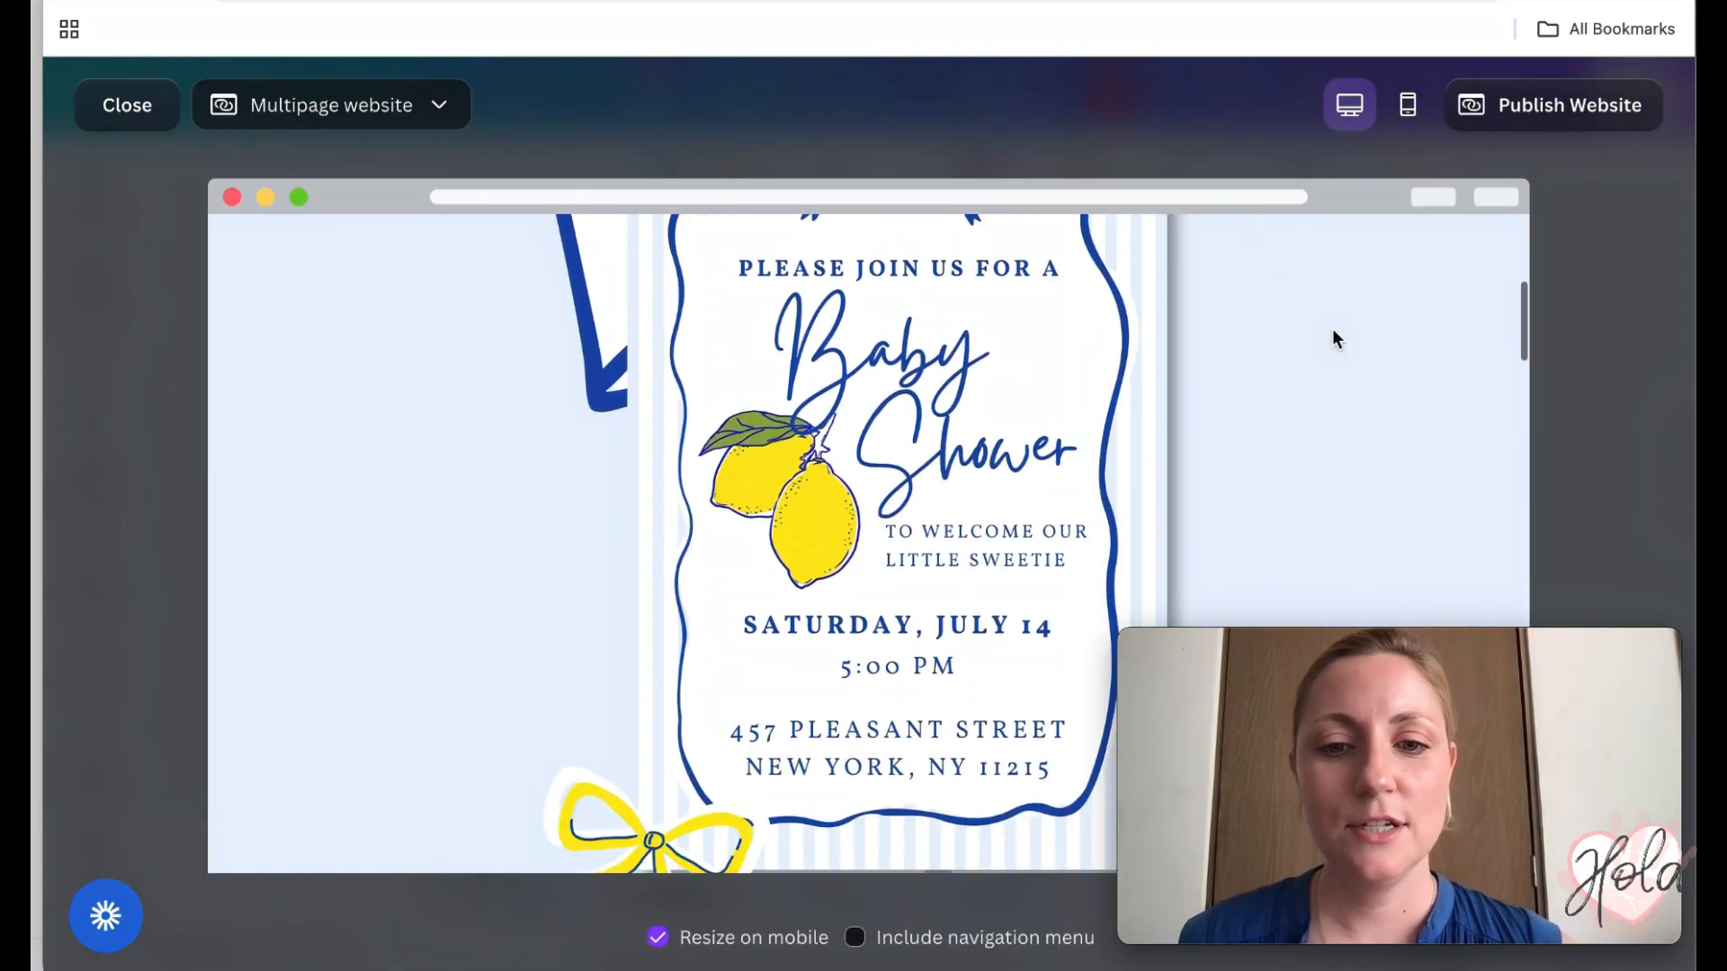
scroll(927, 635, down, 3)
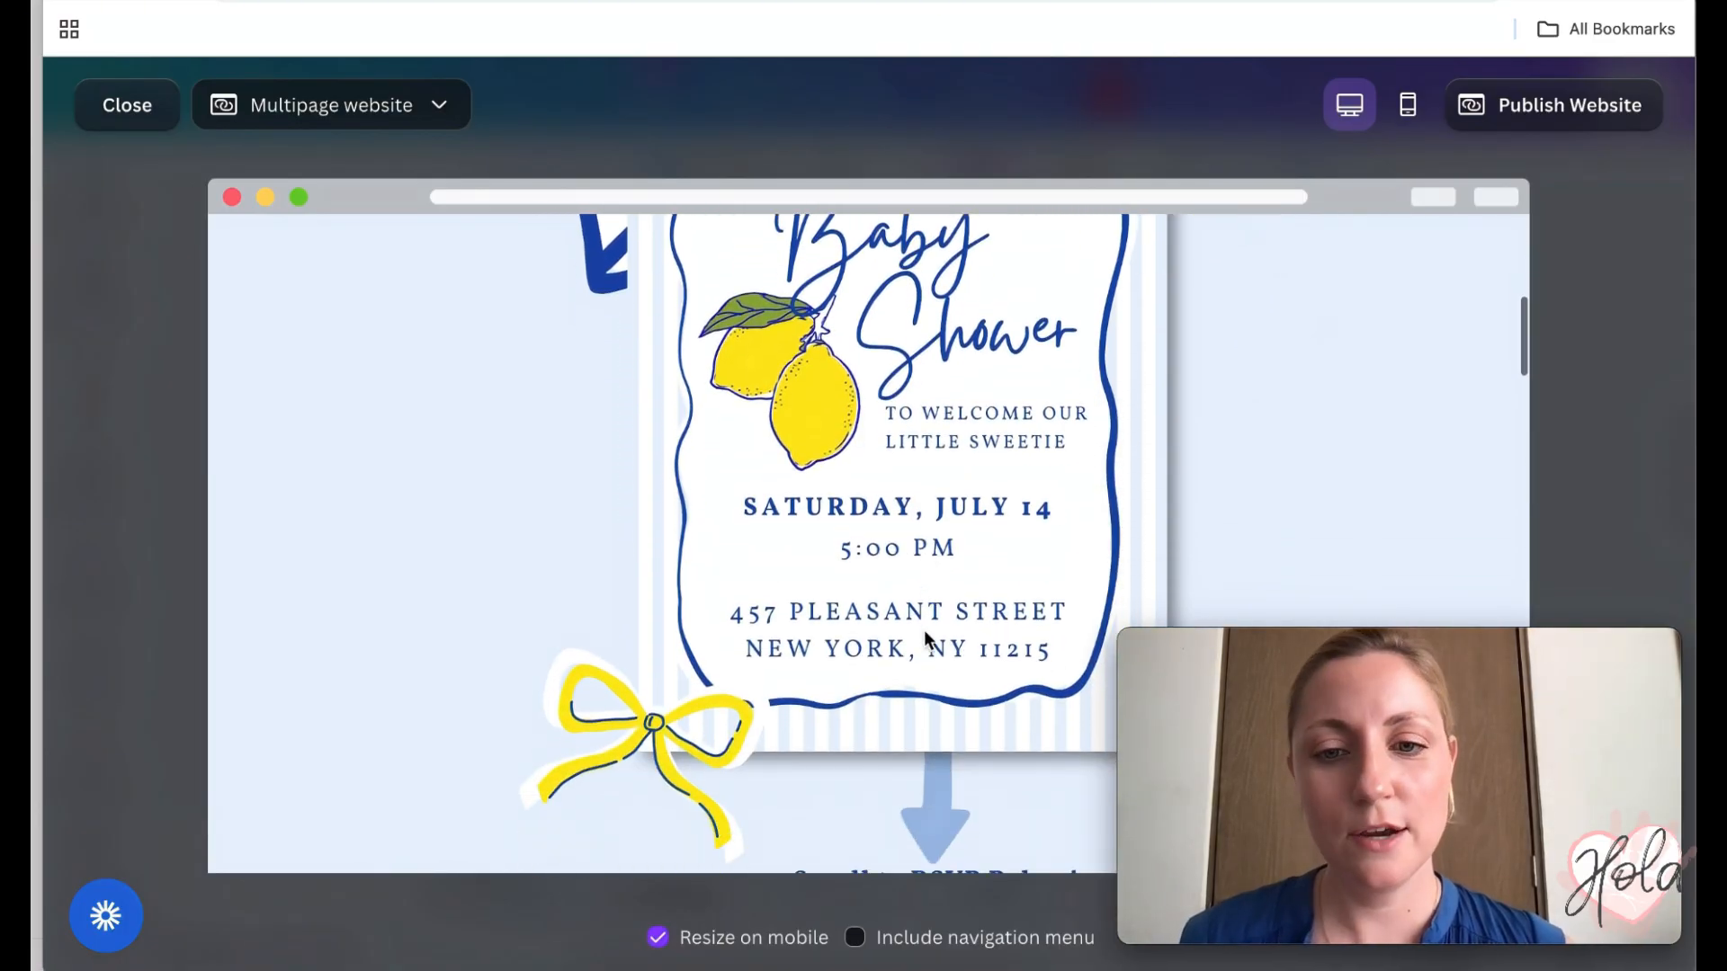
scroll(924, 633, down, 6)
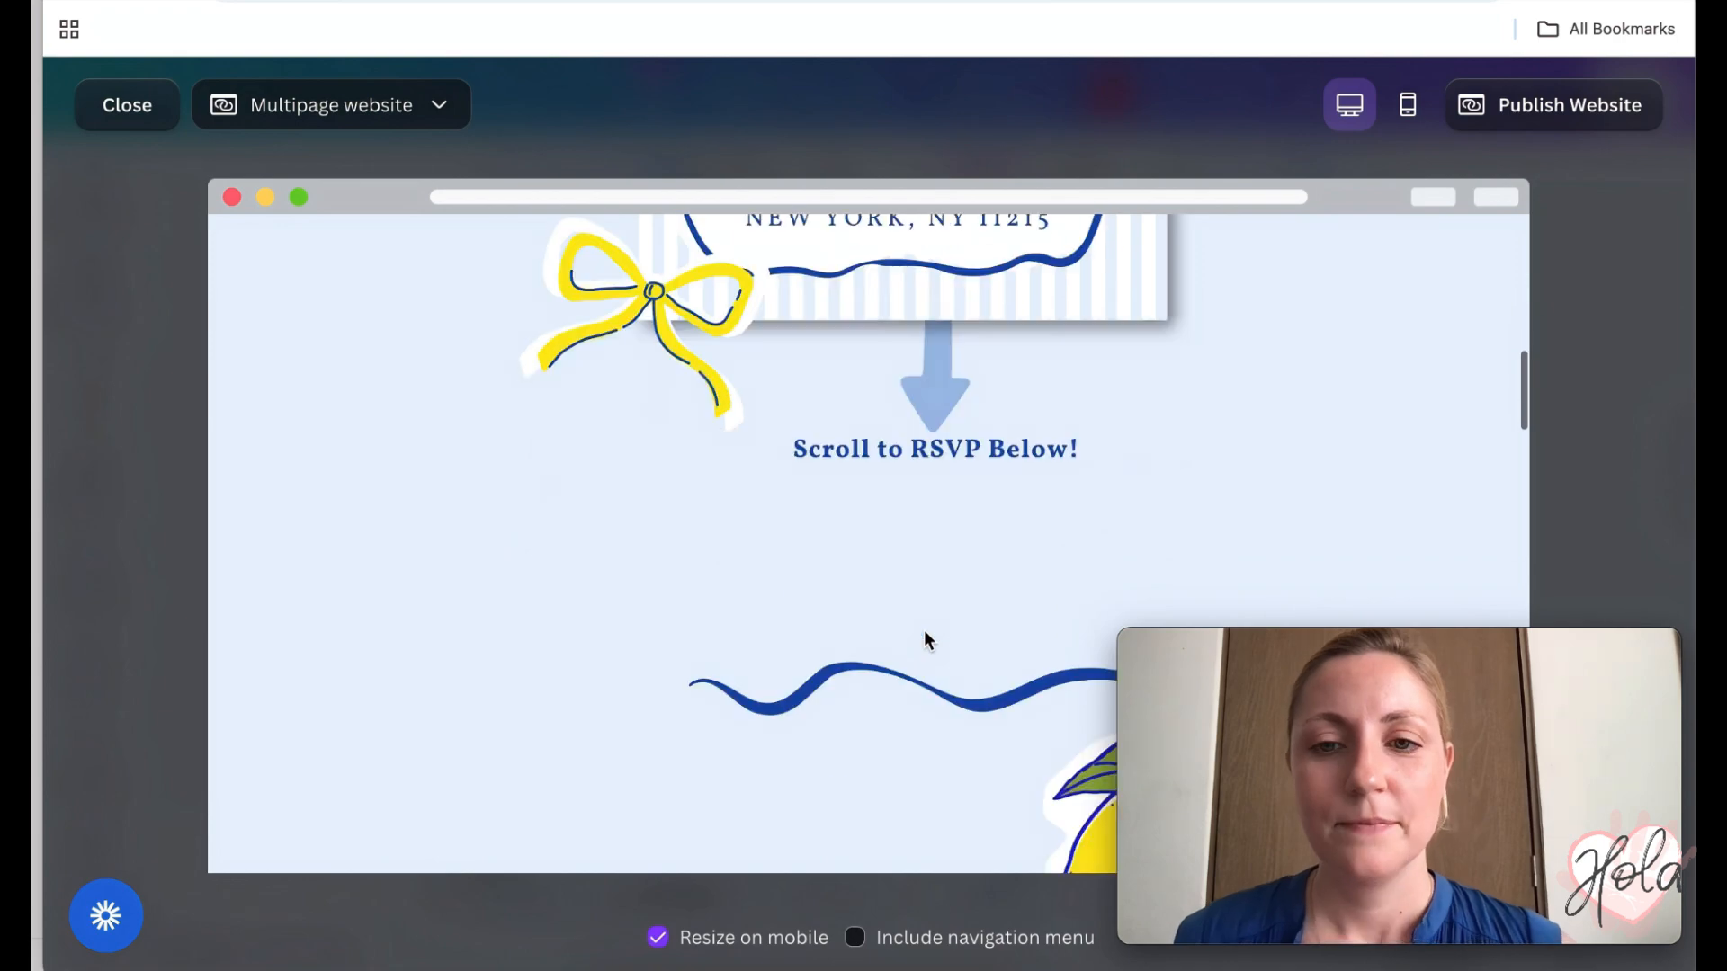
scroll(924, 630, down, 8)
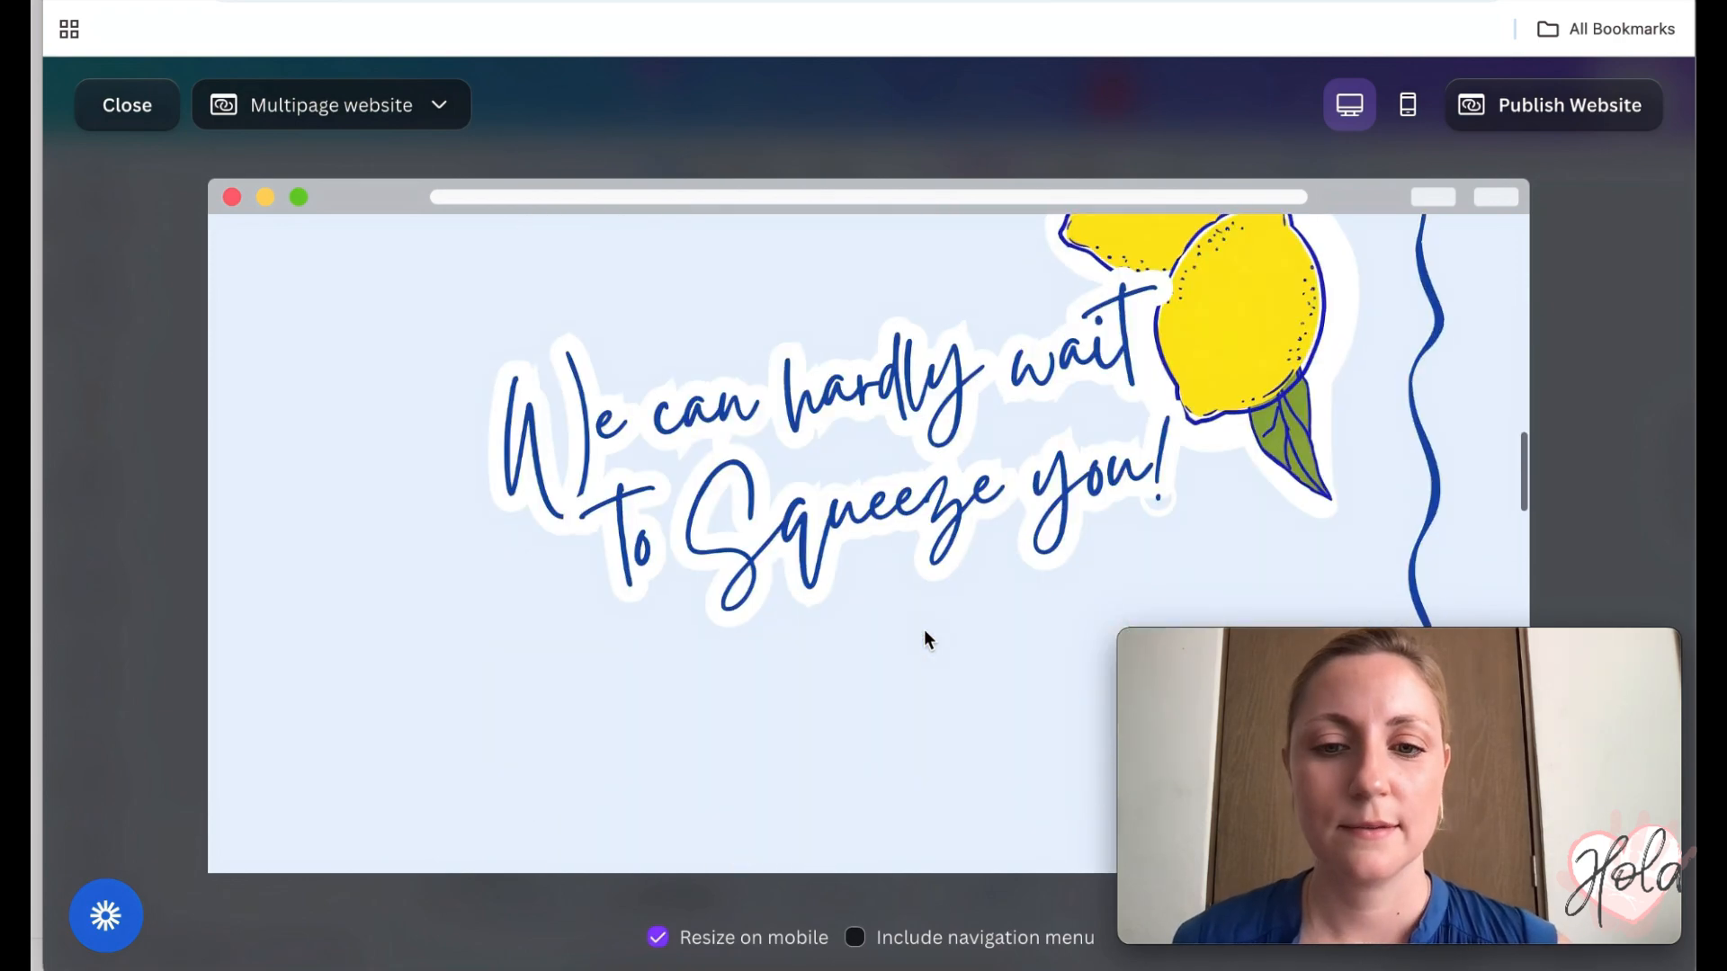
scroll(925, 630, down, 4)
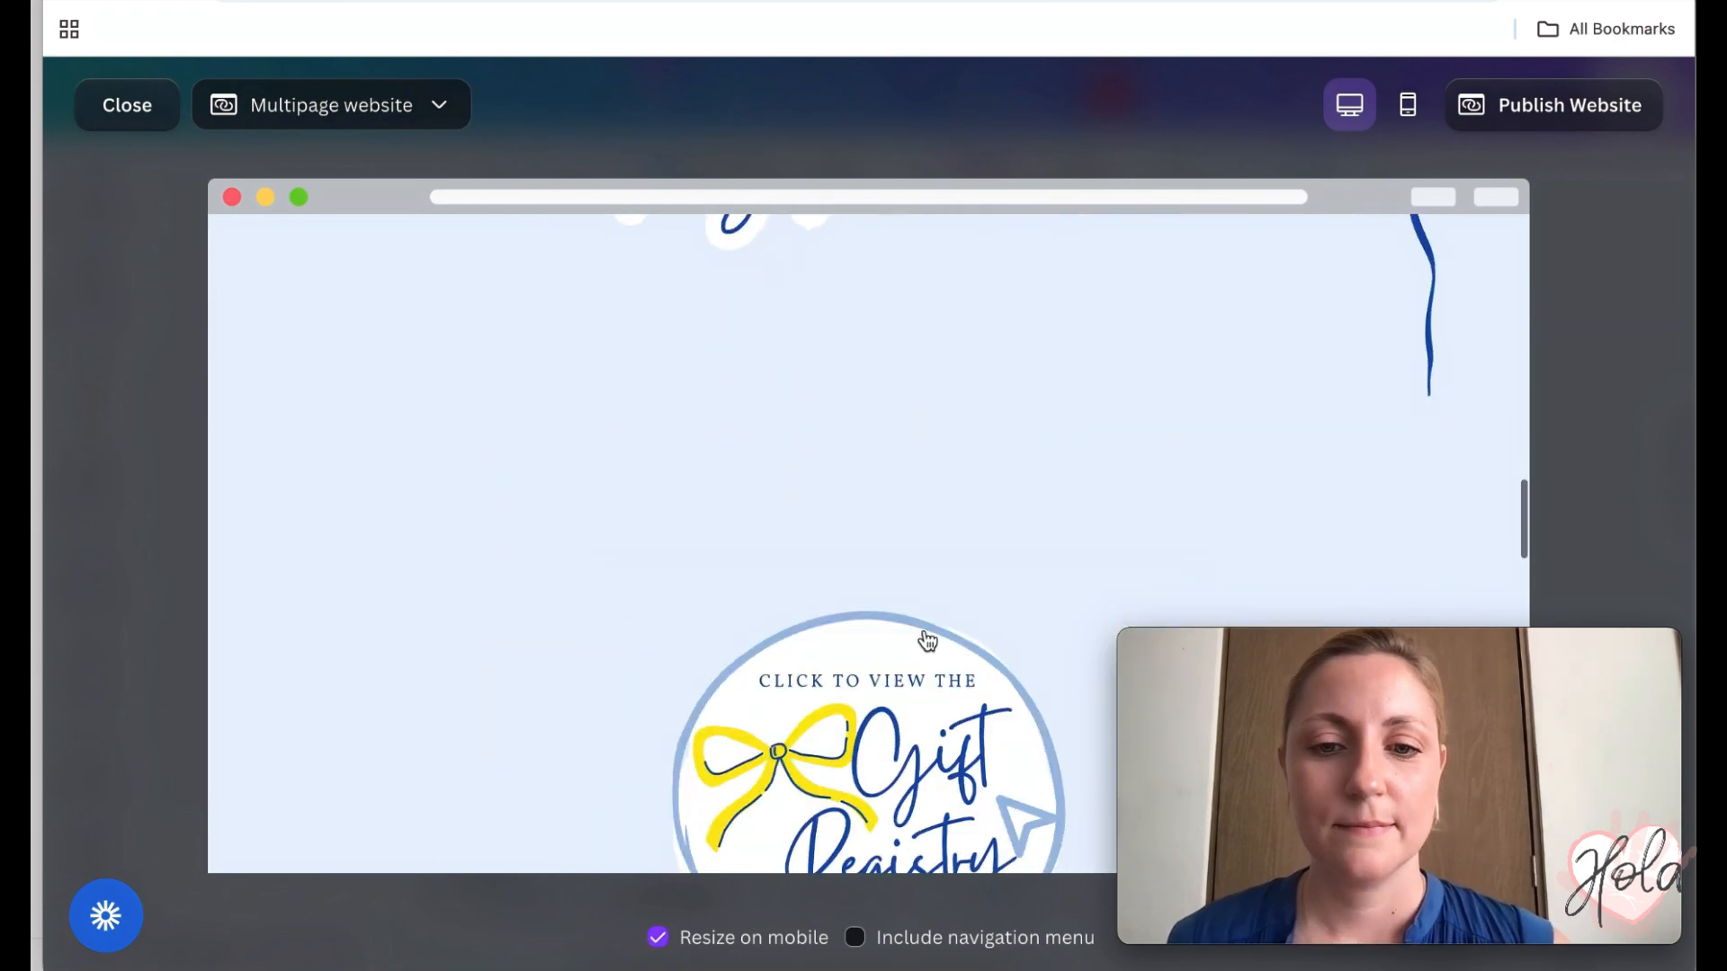
scroll(927, 641, down, 2)
scroll(929, 641, down, 1)
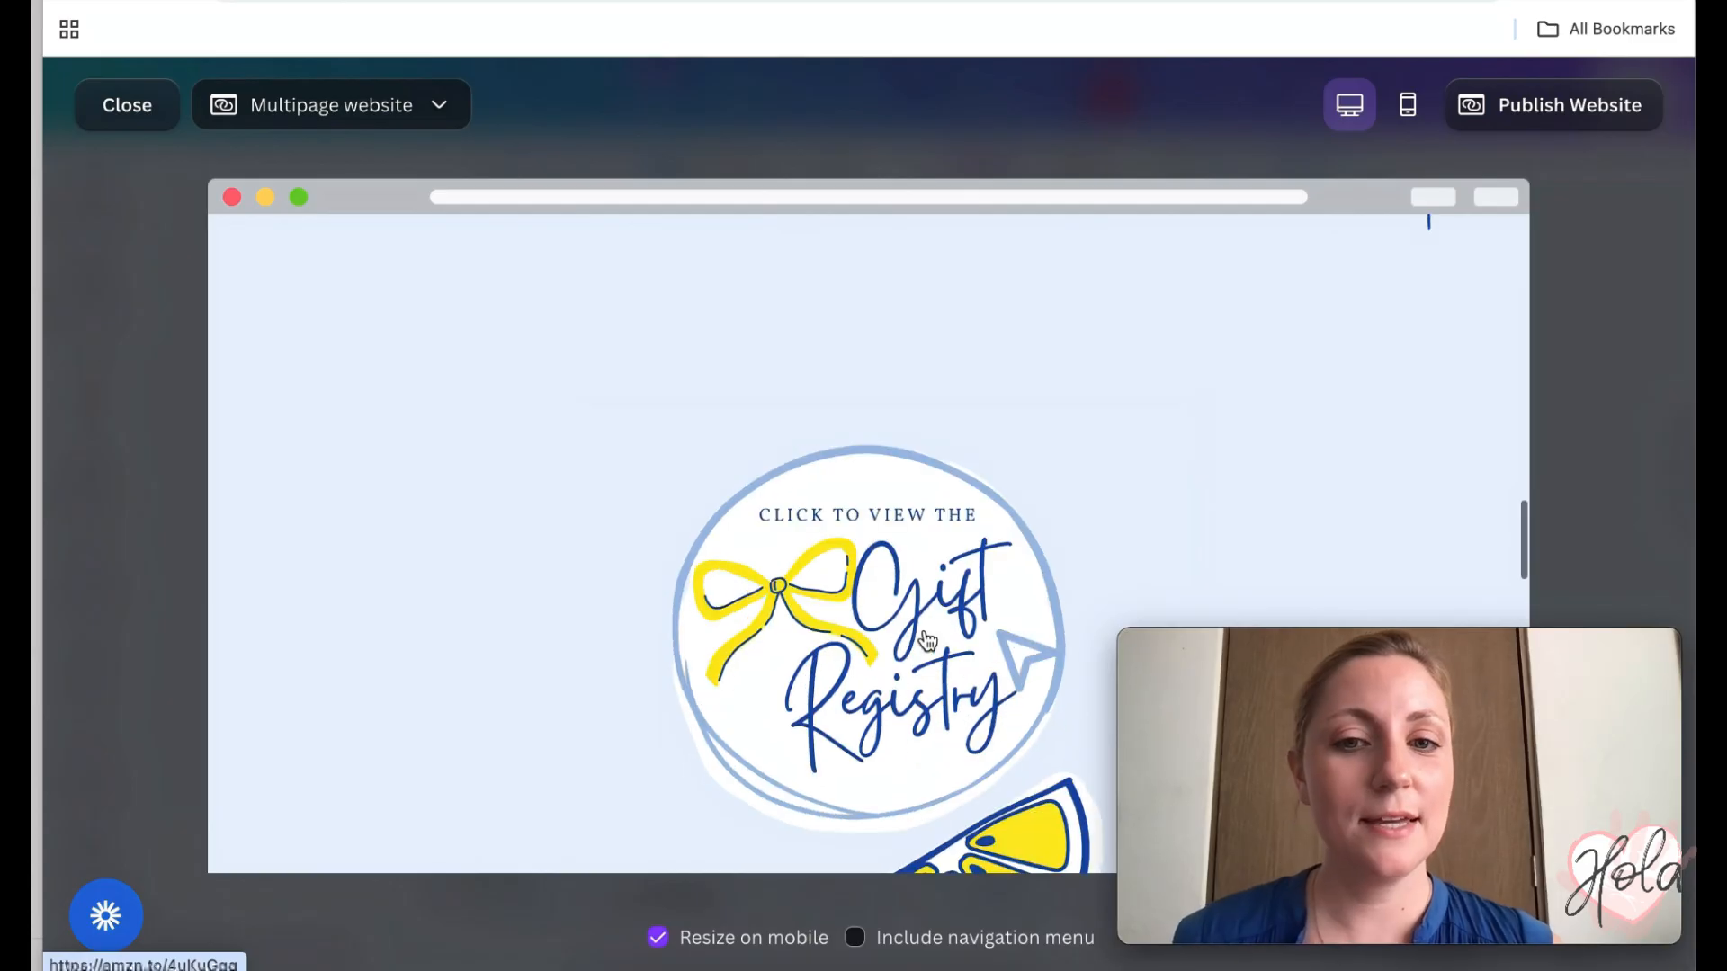
scroll(839, 642, down, 6)
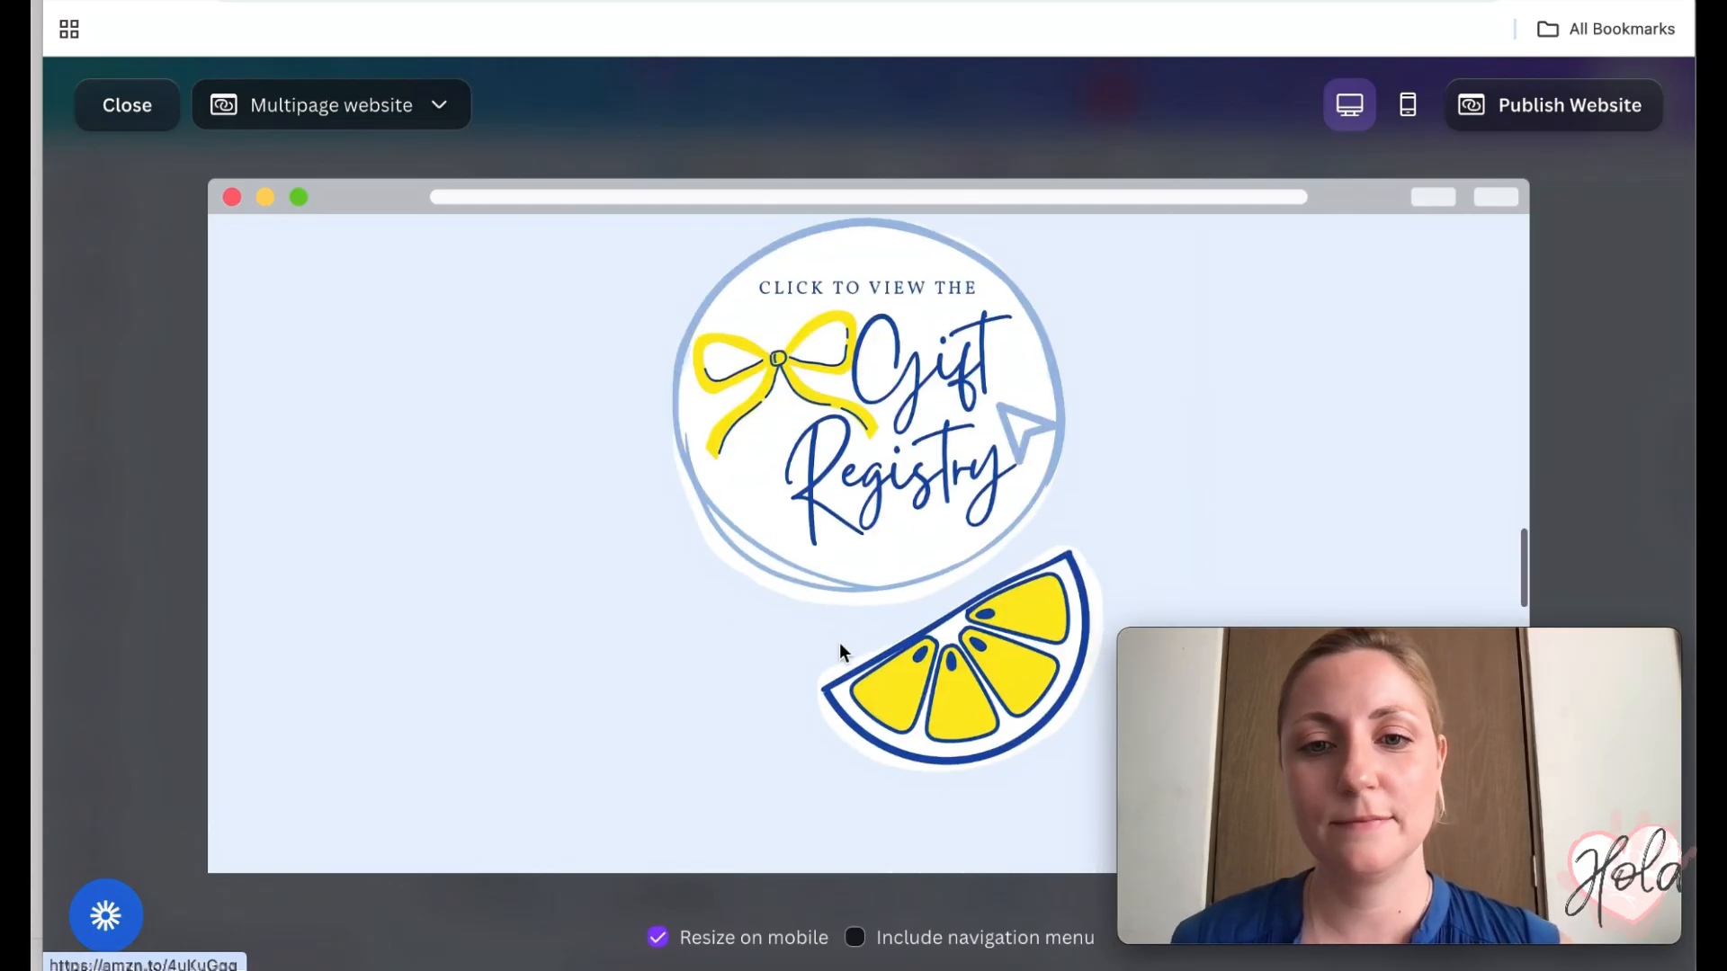
scroll(841, 646, down, 4)
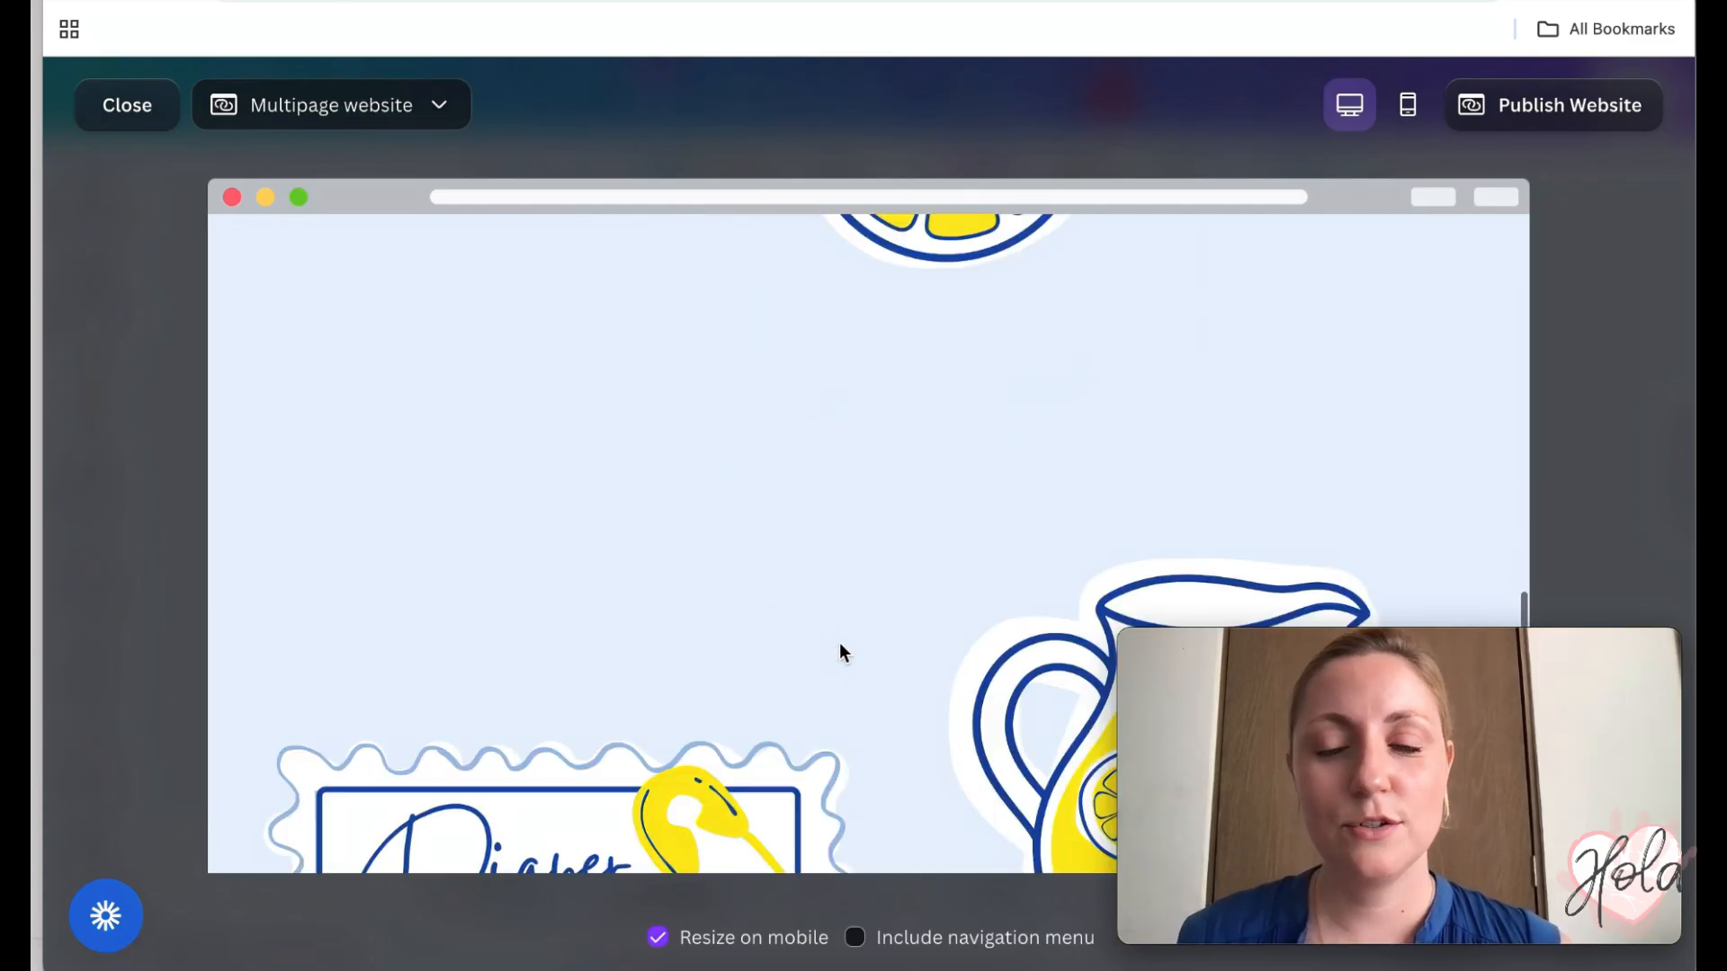
scroll(839, 642, down, 10)
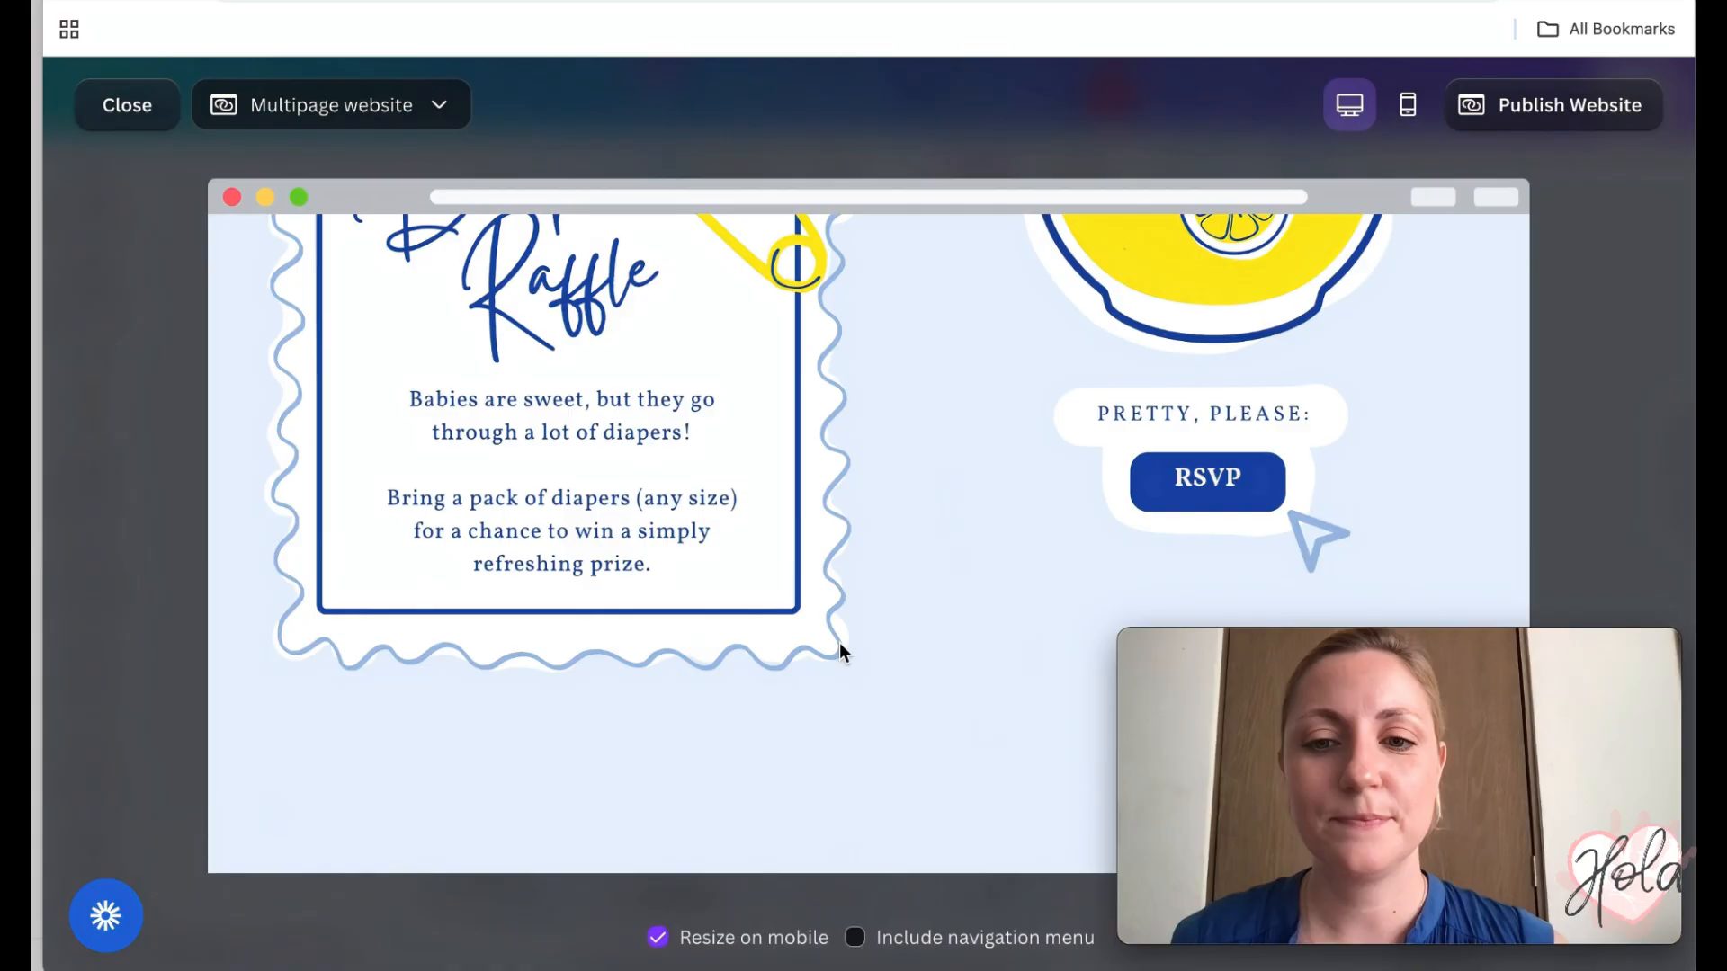
scroll(839, 642, down, 5)
scroll(1233, 413, up, 4)
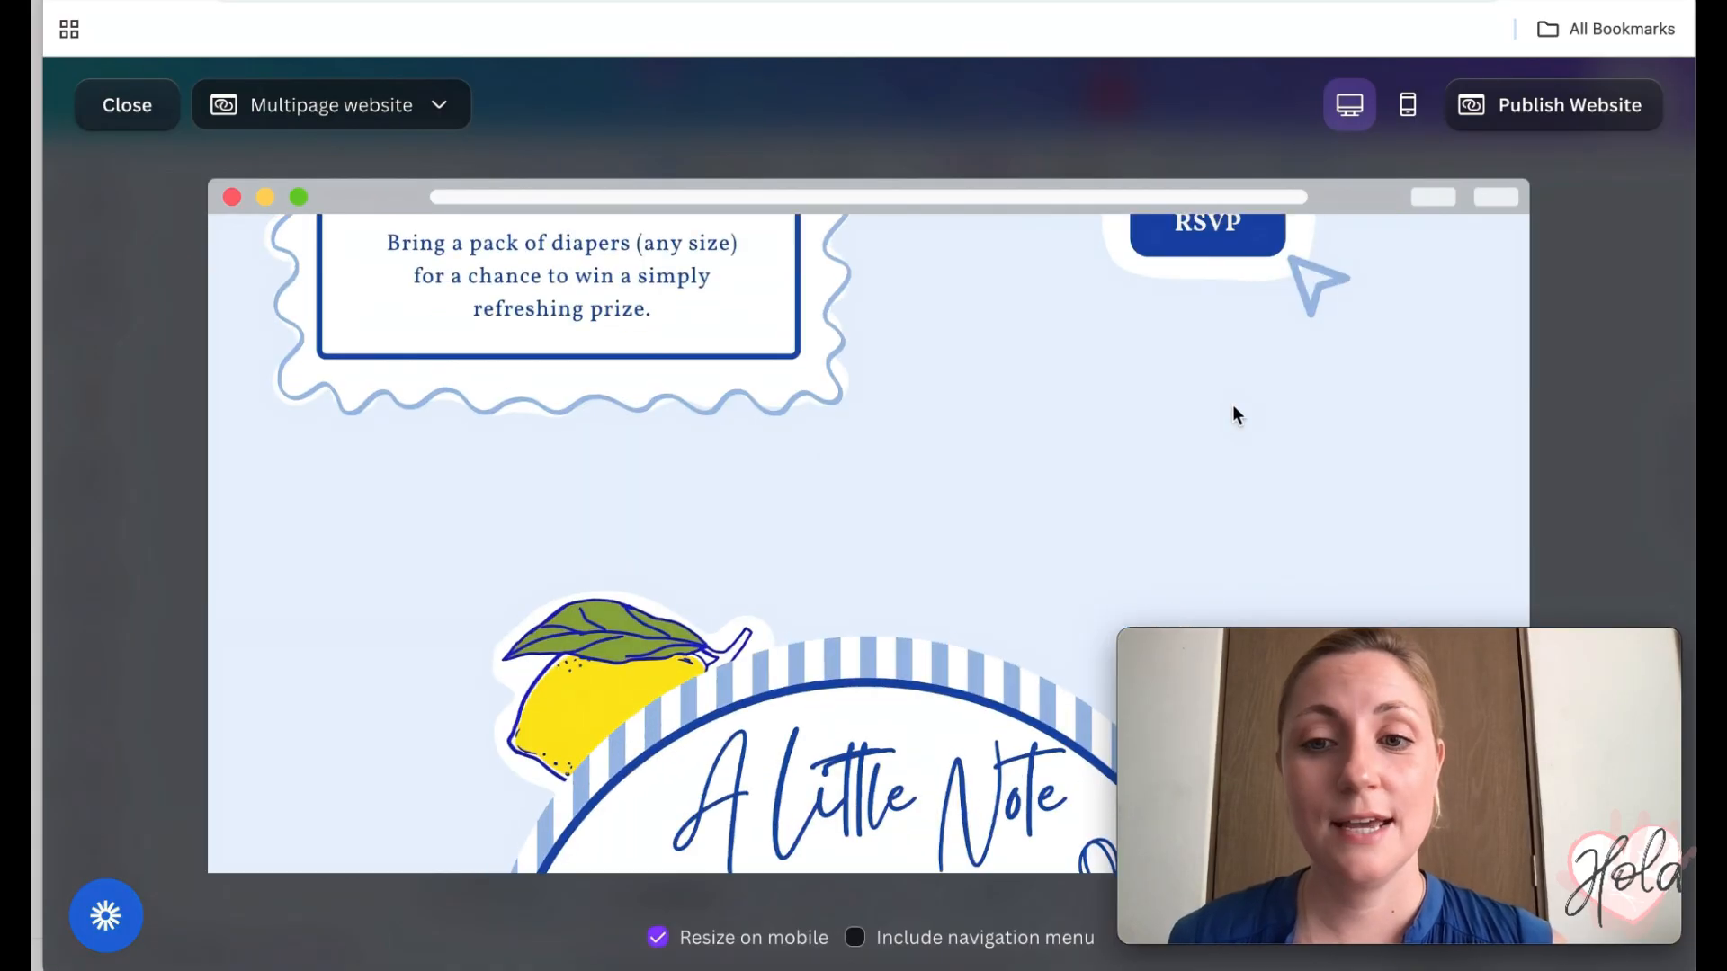
scroll(1234, 414, up, 1)
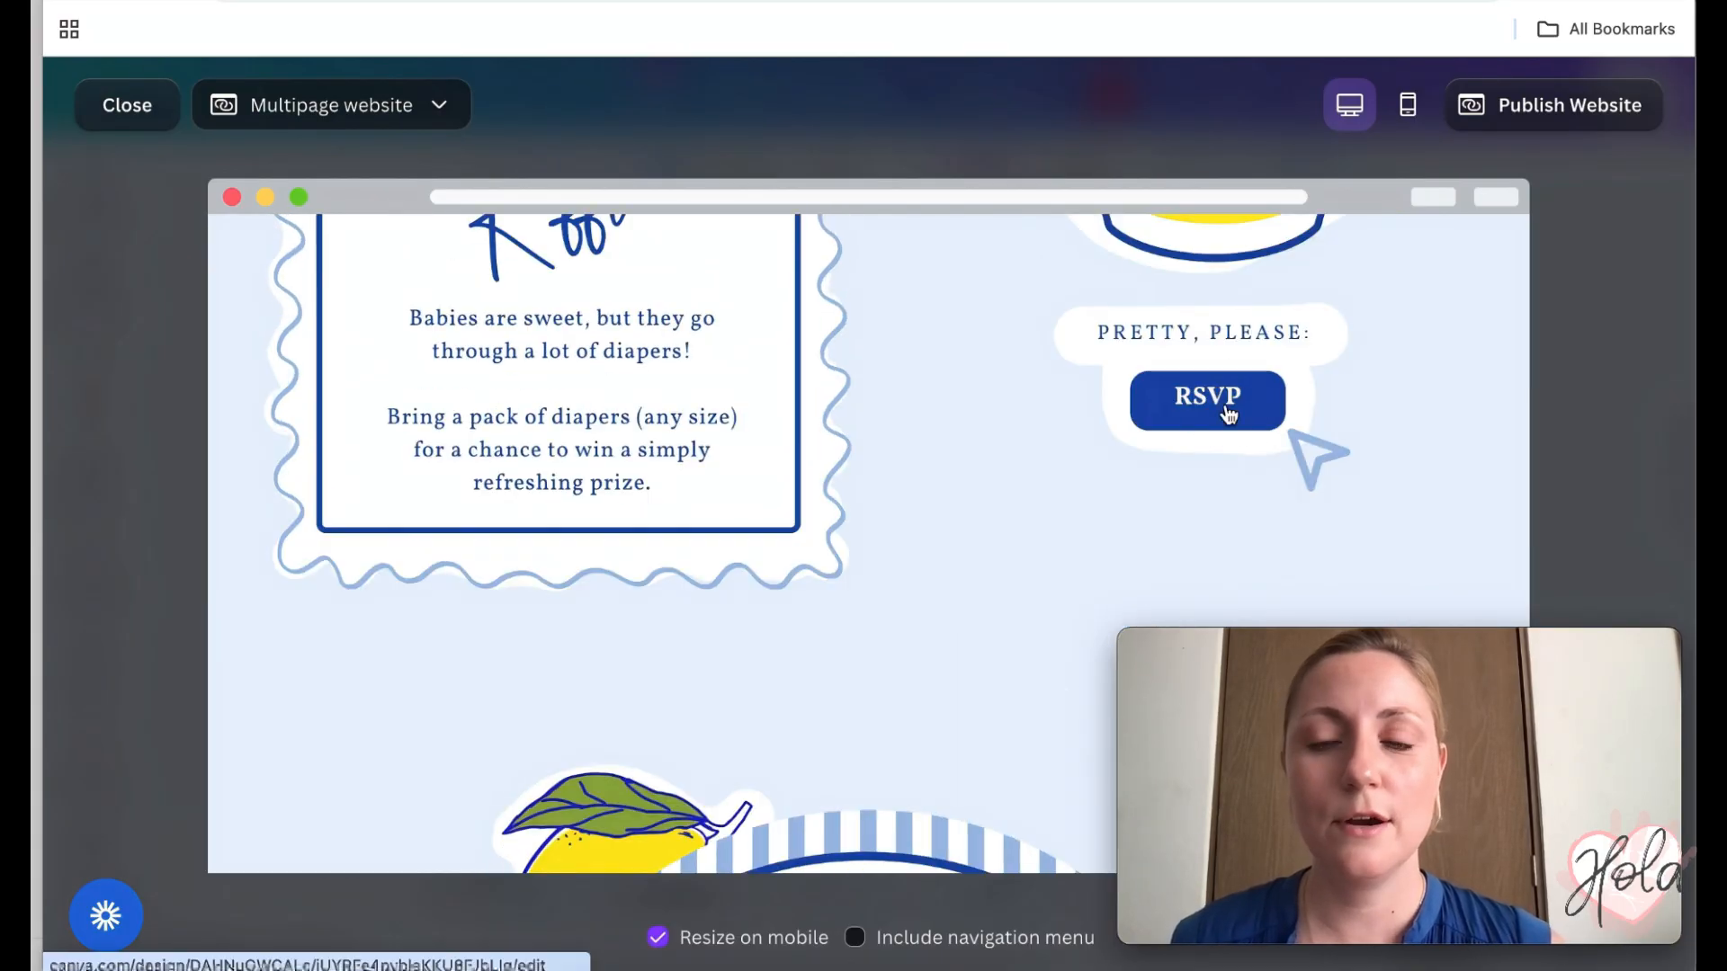
- Follow the RSVP button to the Please RSVP form, then use its Back link
click(1228, 414)
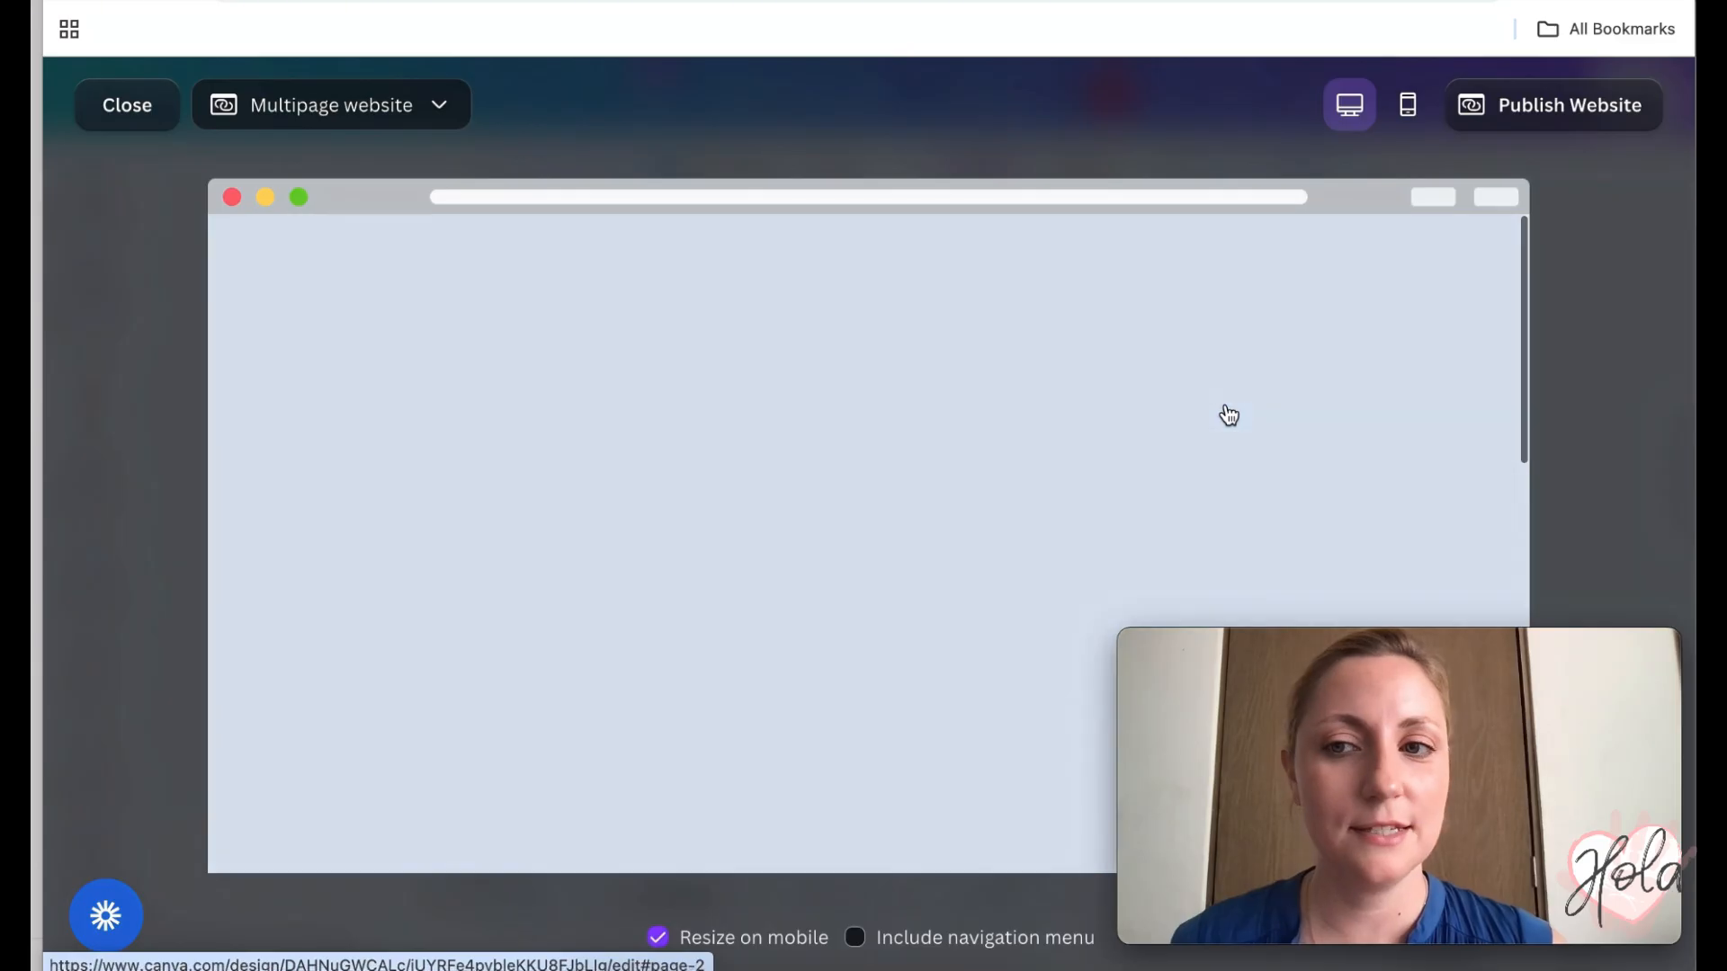
scroll(1087, 412, down, 3)
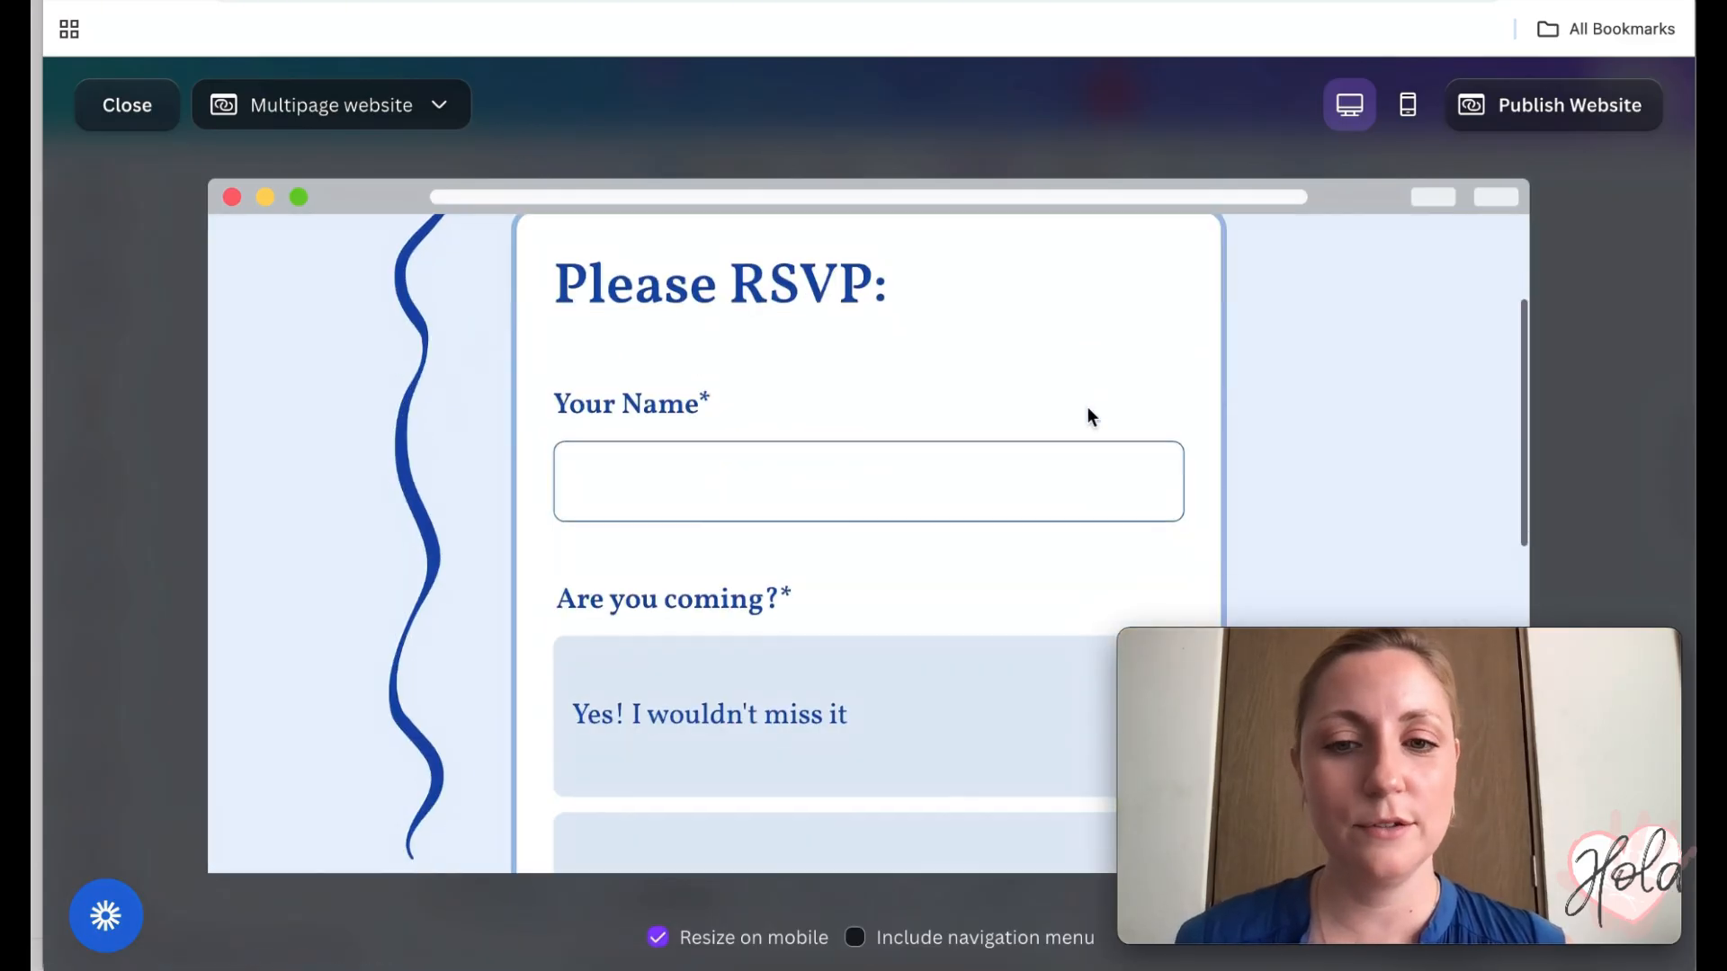
scroll(1087, 416, up, 3)
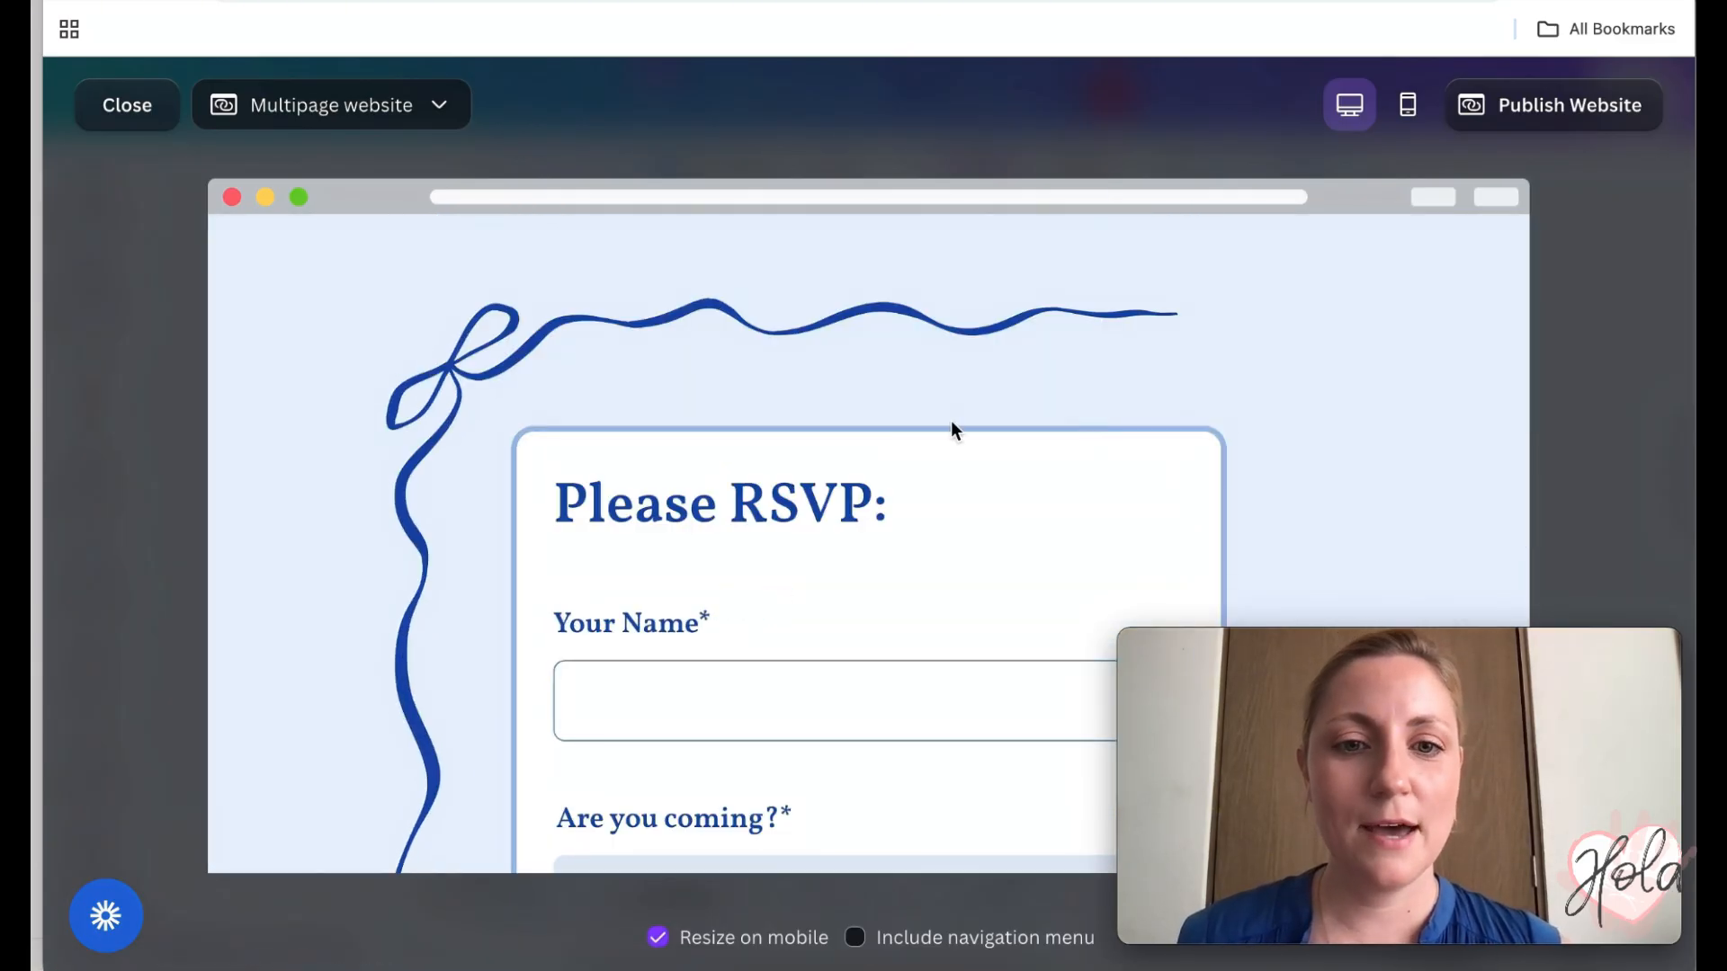
scroll(953, 432, down, 8)
scroll(953, 432, down, 4)
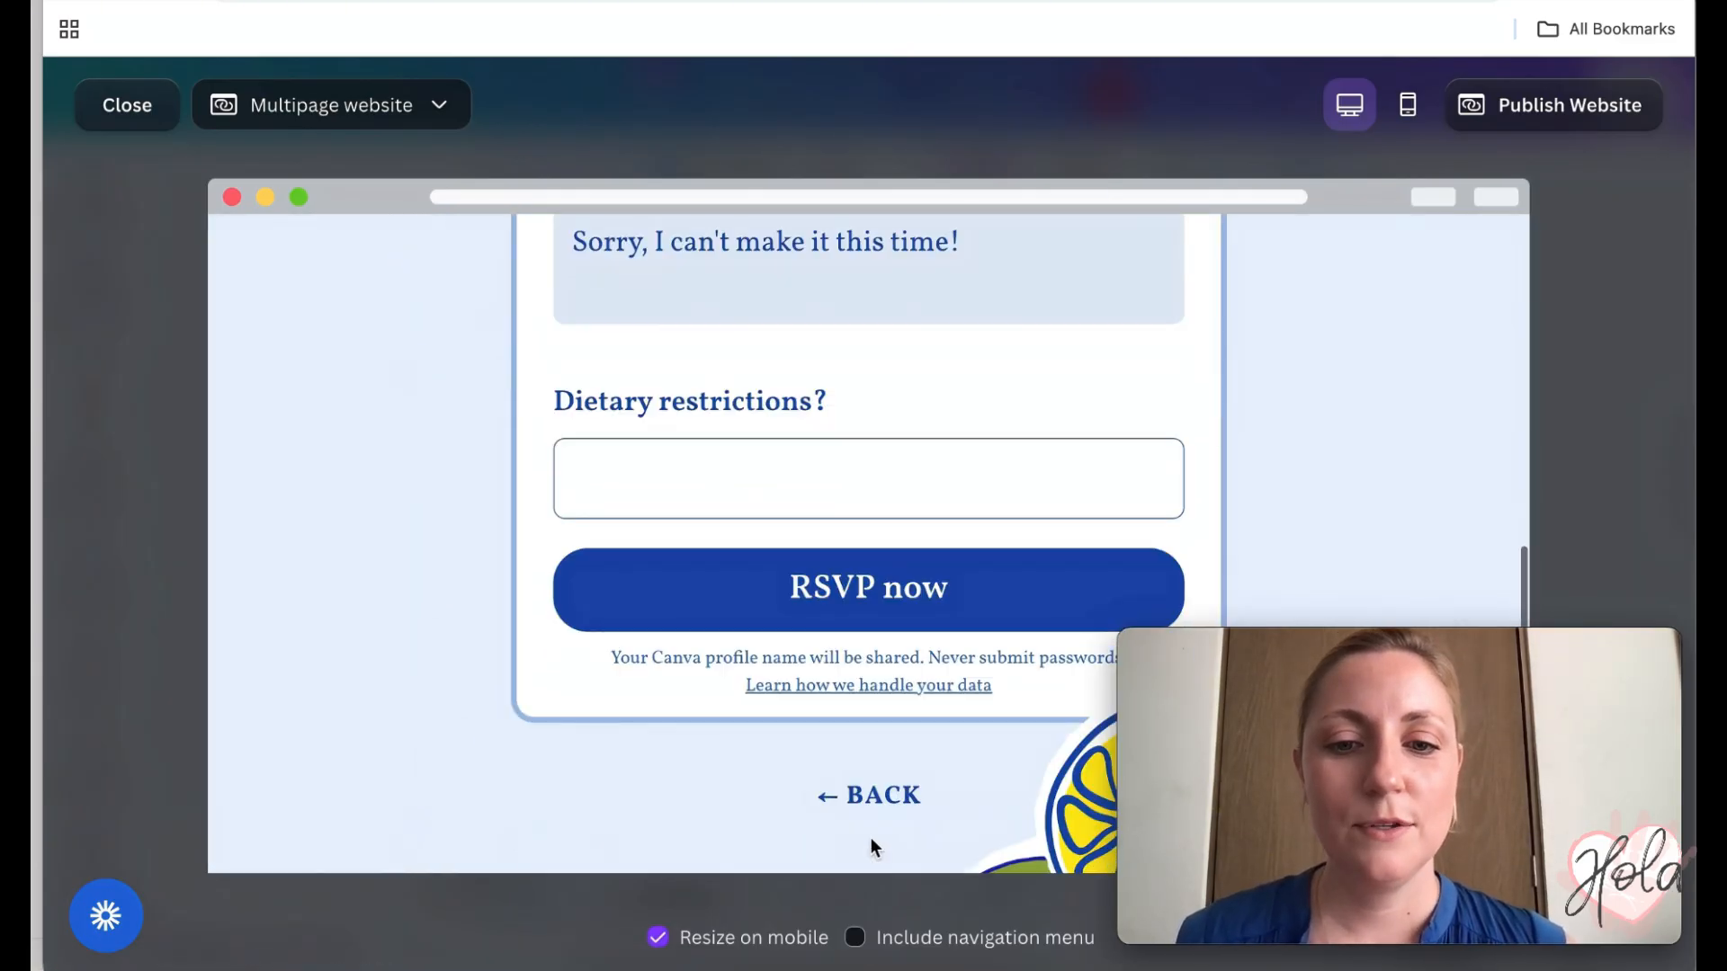
click(885, 795)
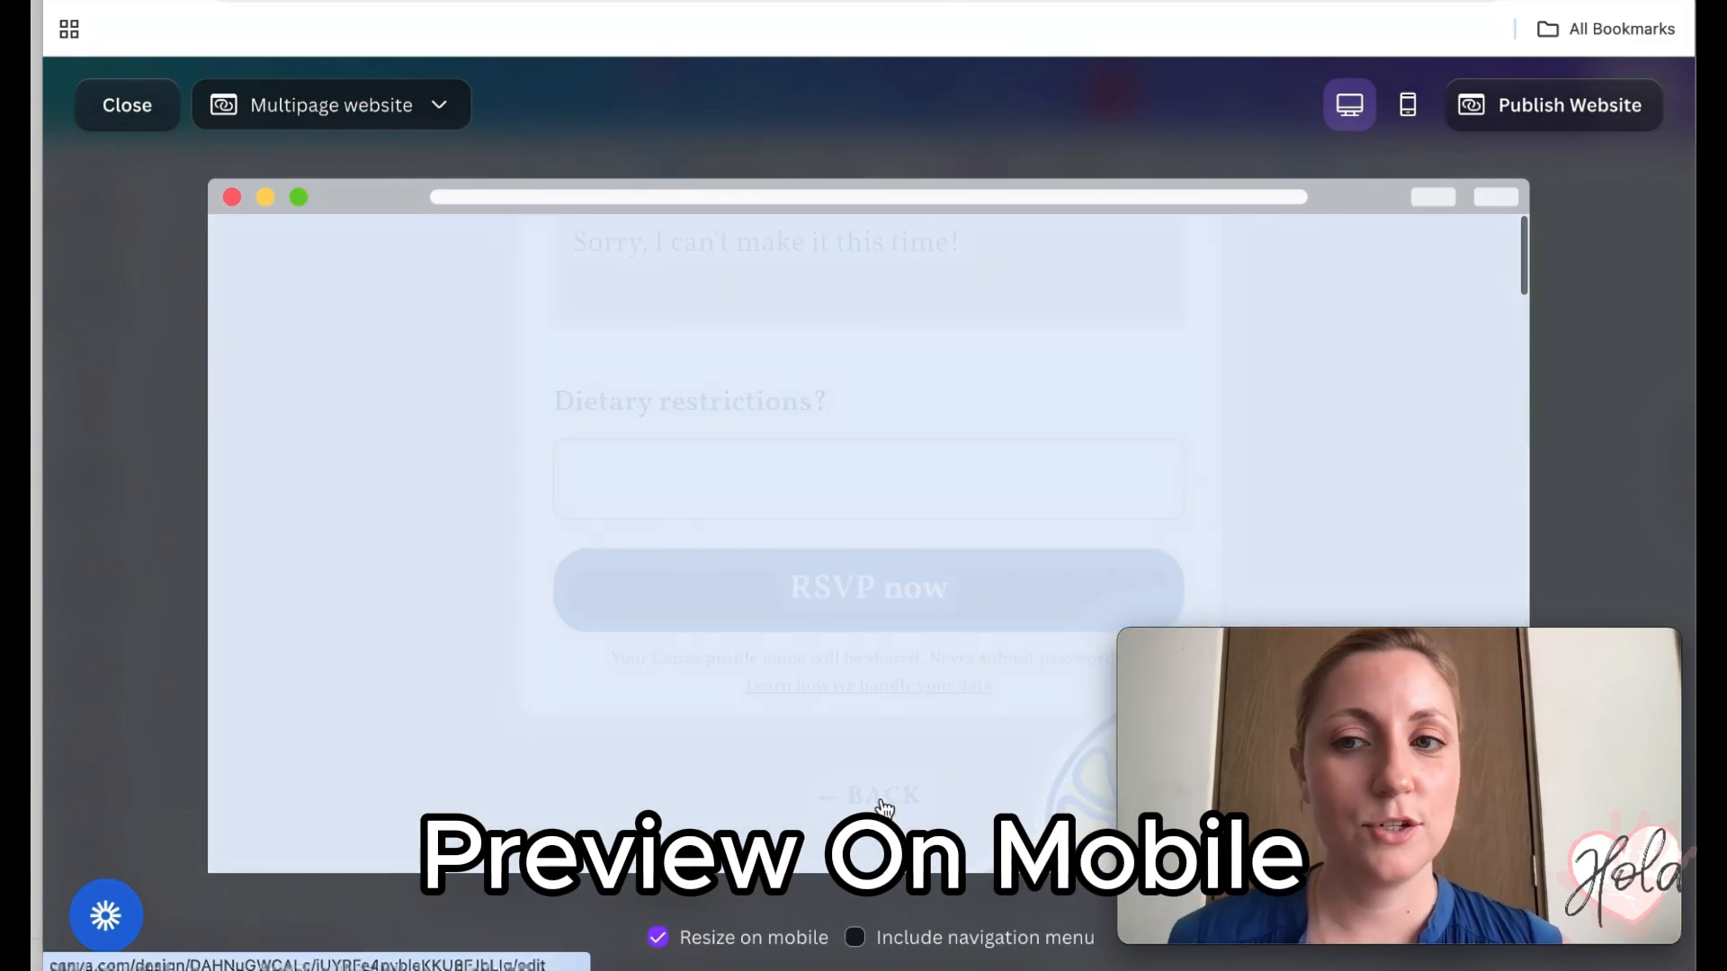
- Switch to the mobile preview and open the envelope on the landing page
click(1408, 106)
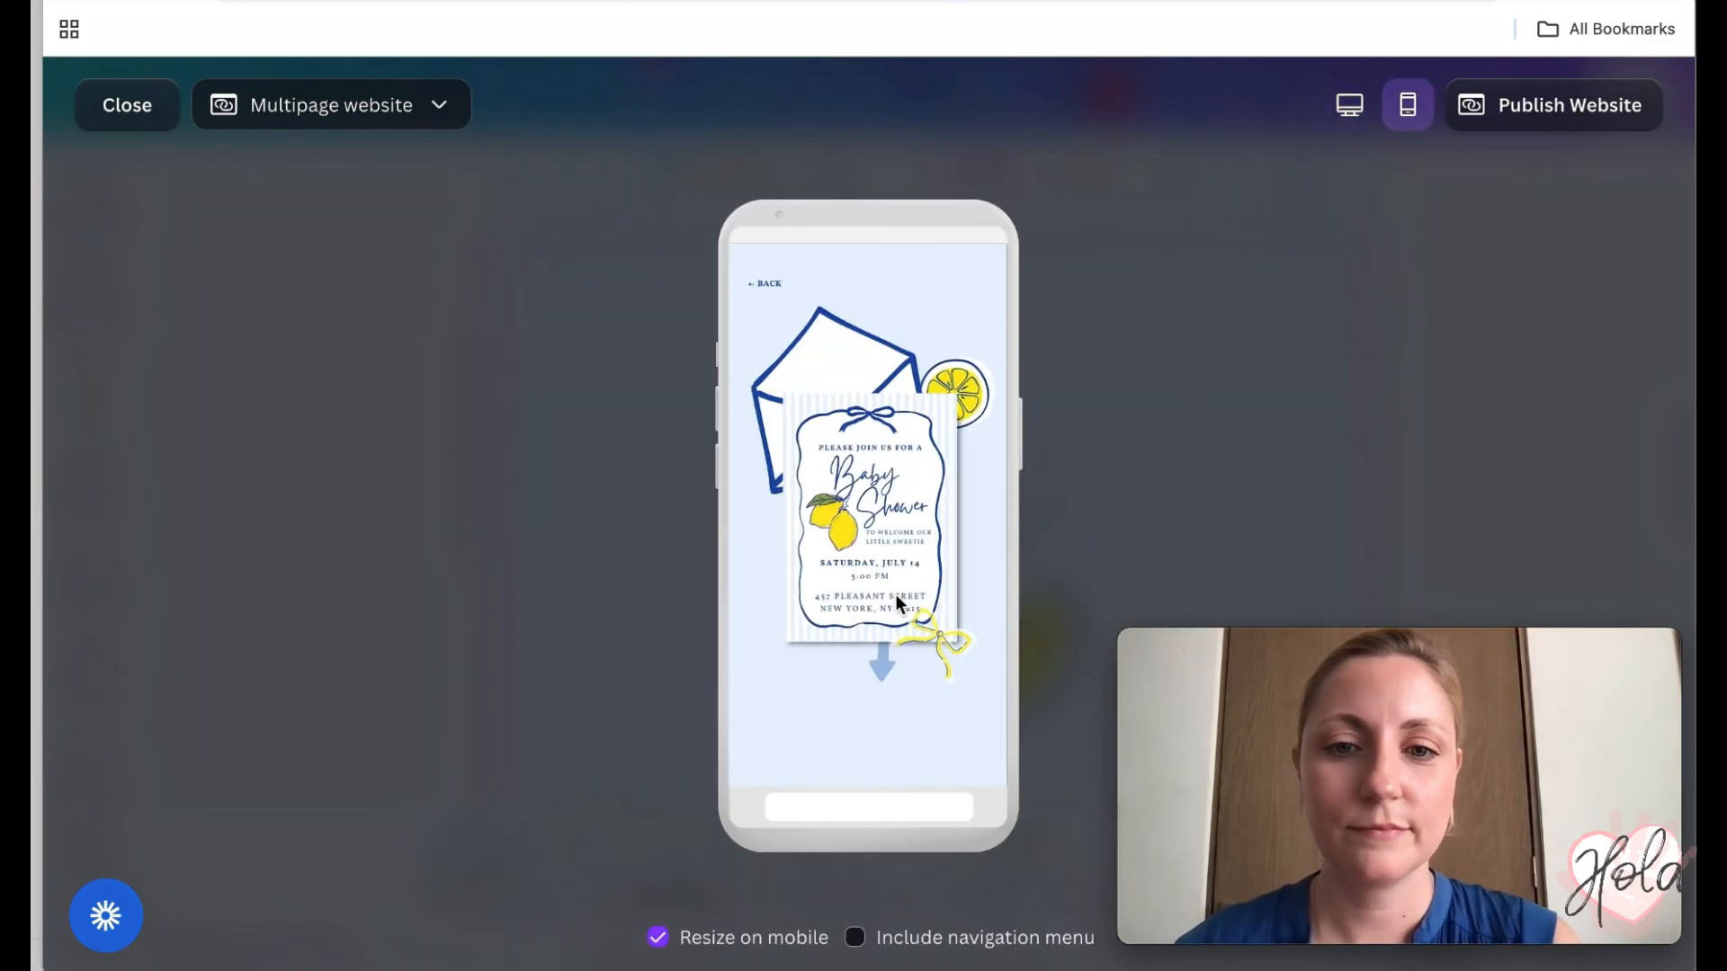
click(766, 285)
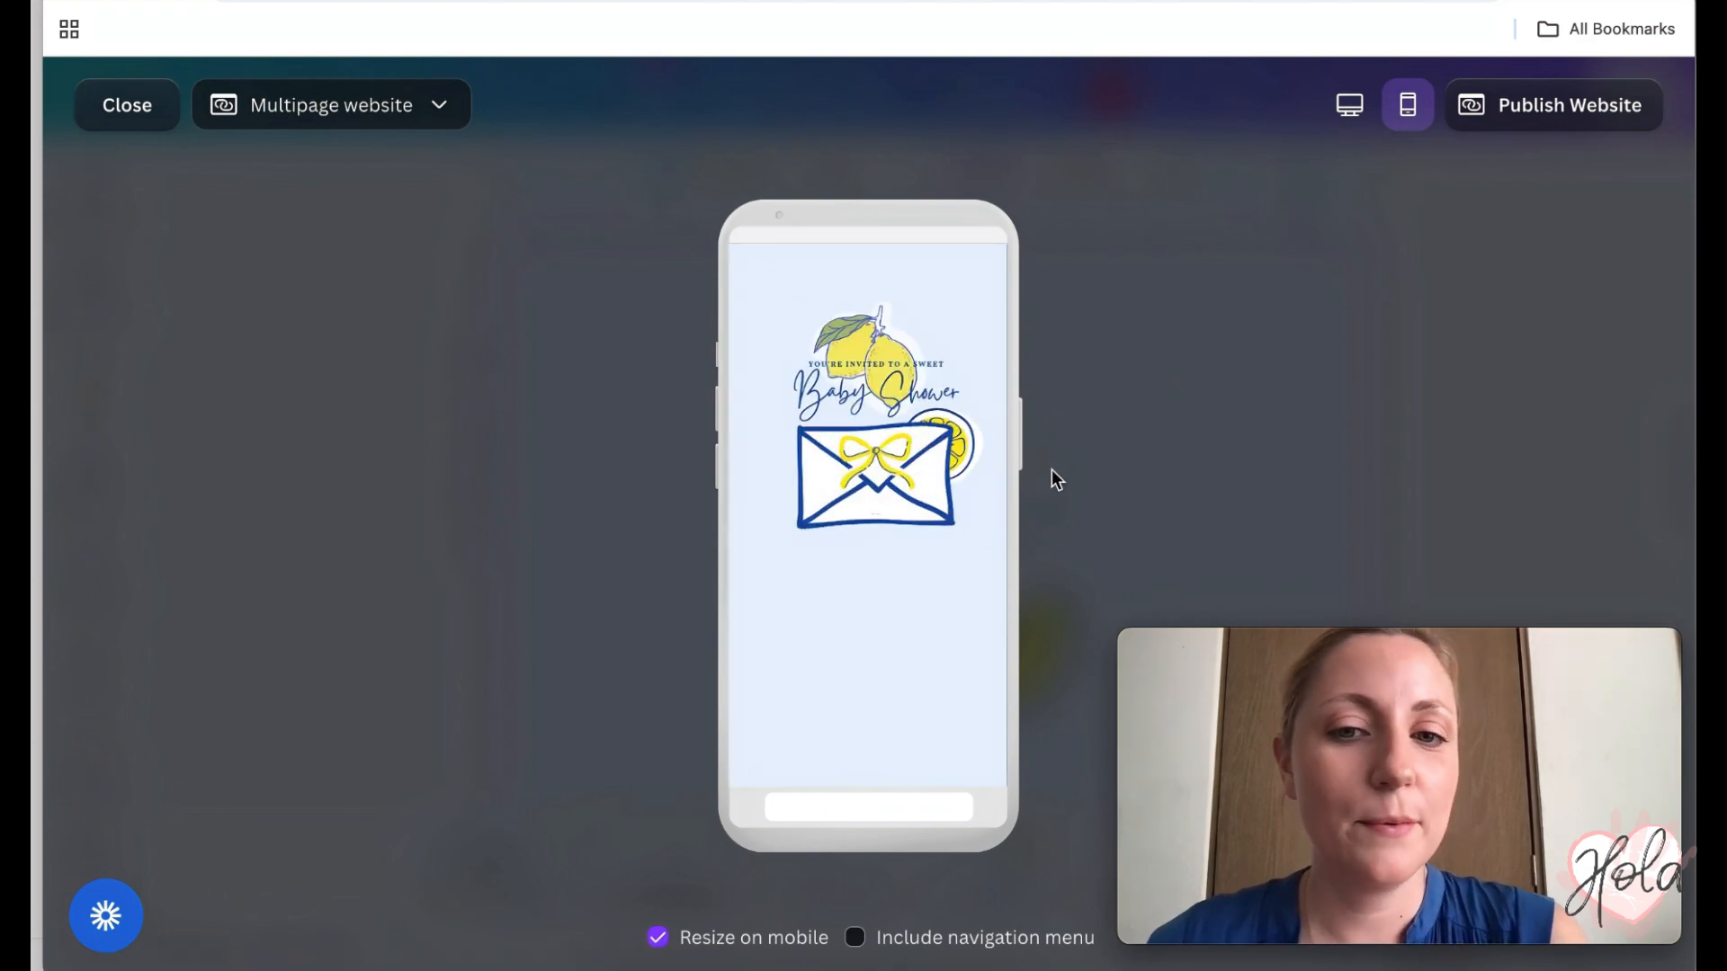
click(887, 476)
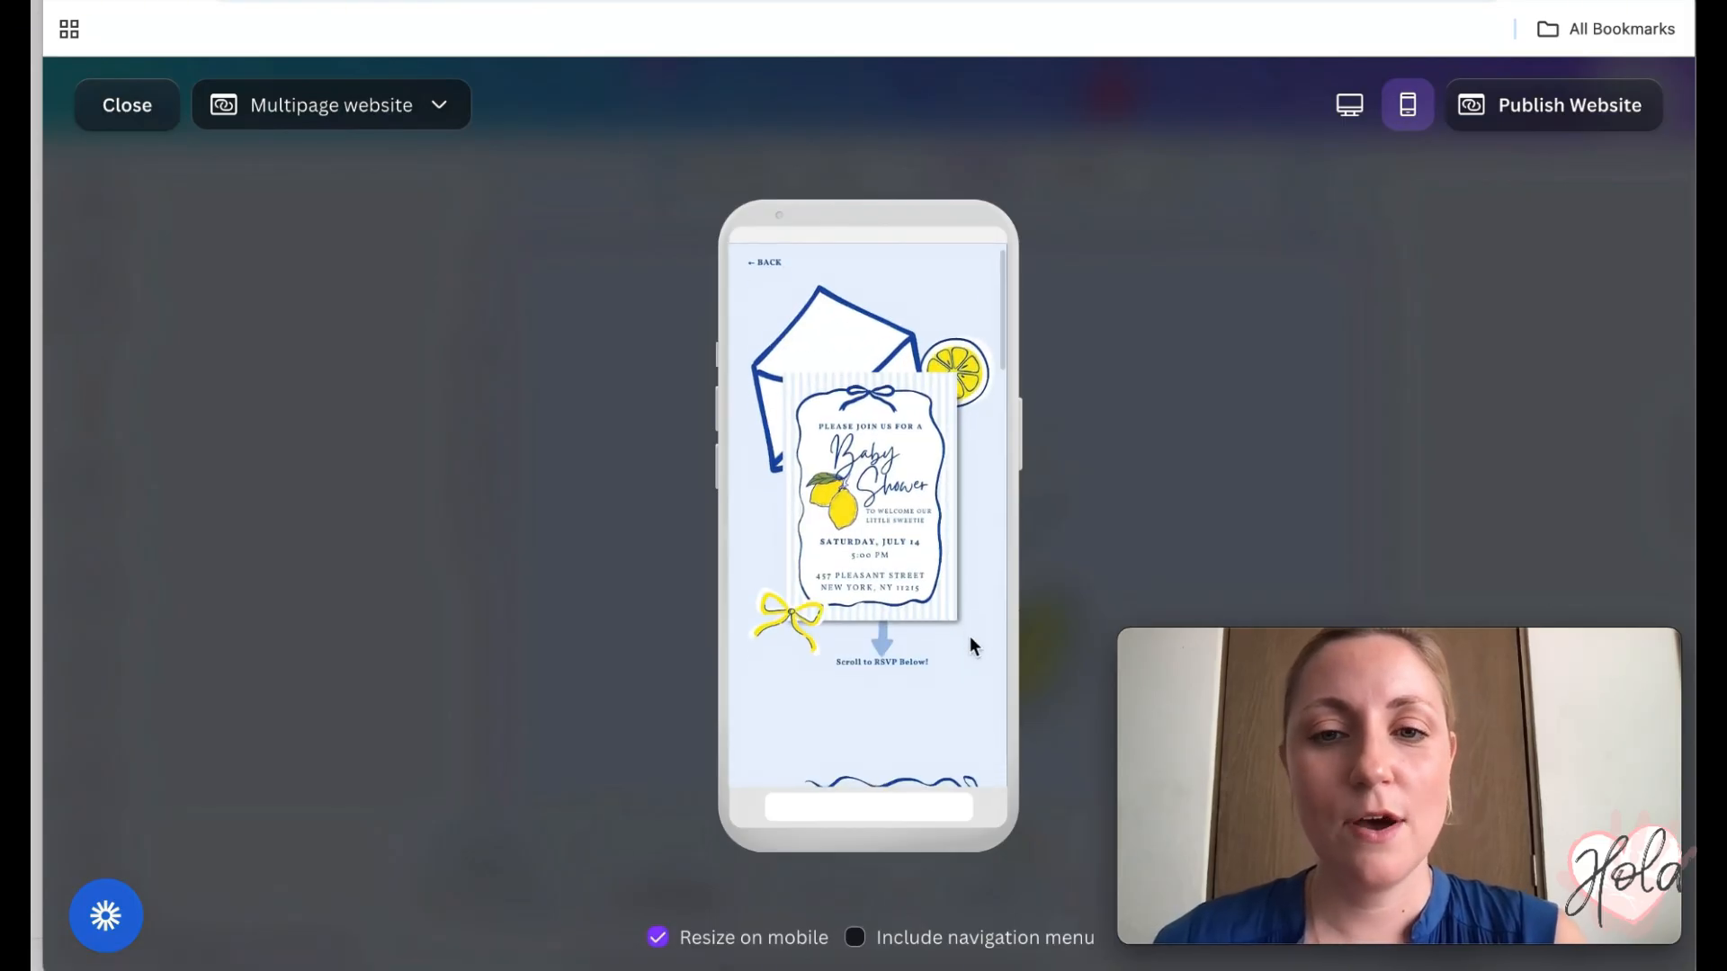
- Scroll to the RSVP link, open the RSVP form and choose 'Yes! I wouldn't miss it'
scroll(969, 635, down, 3)
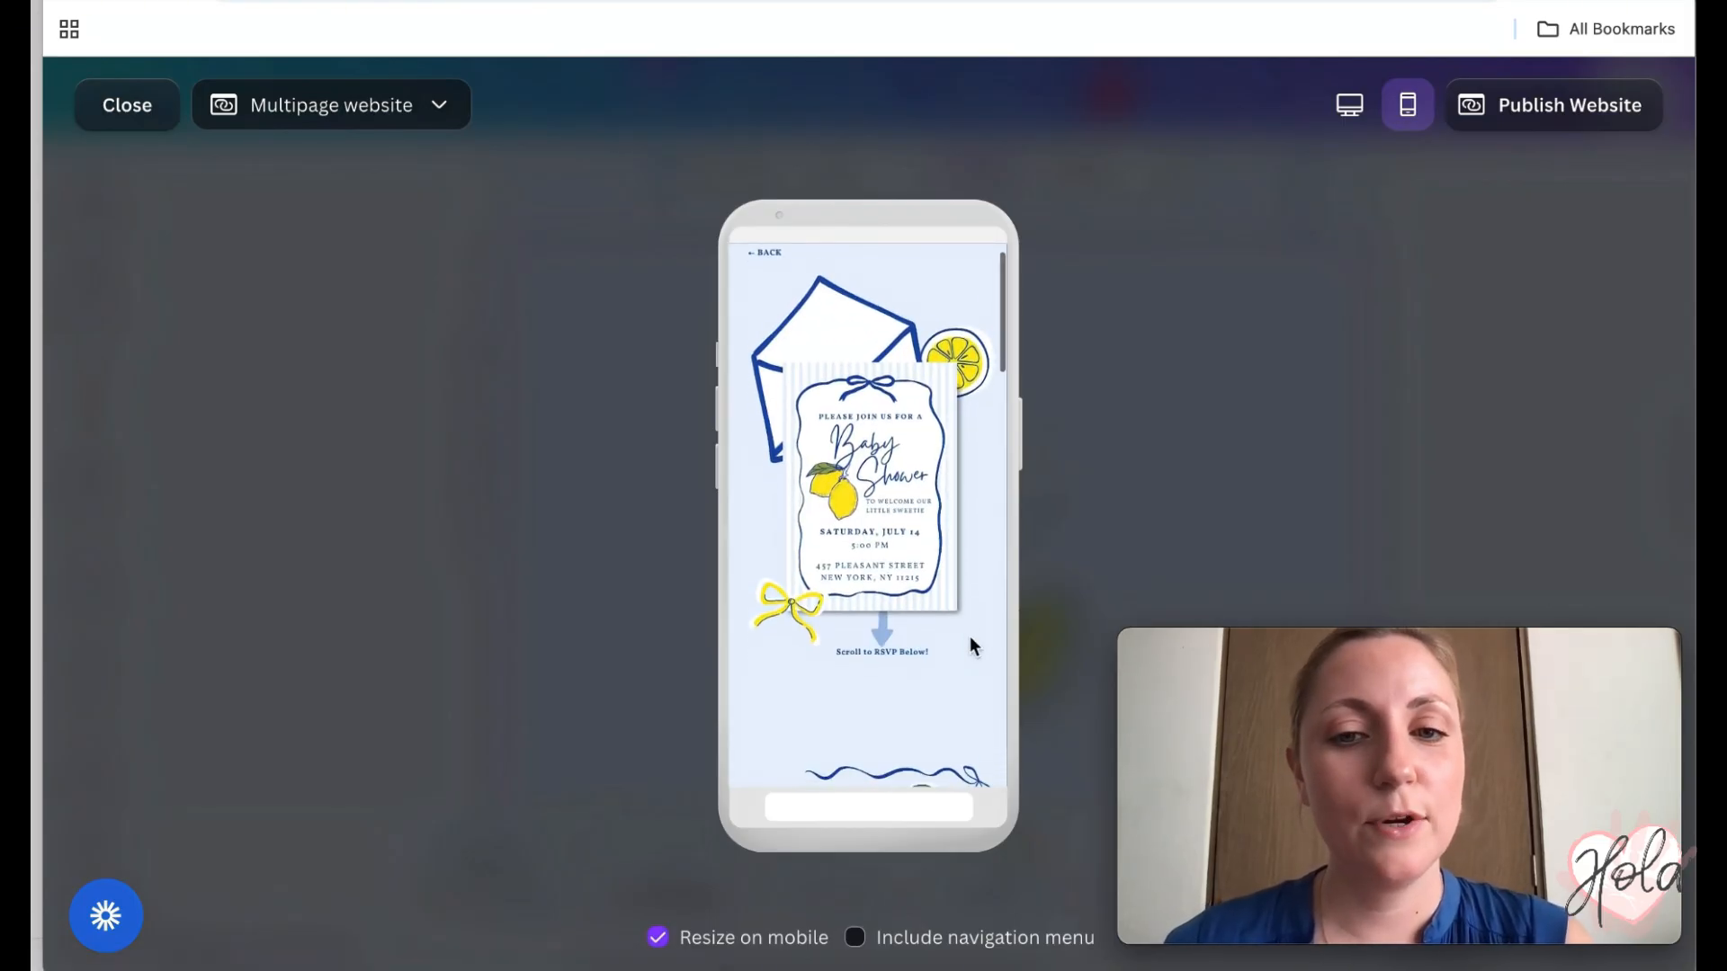
scroll(970, 635, down, 3)
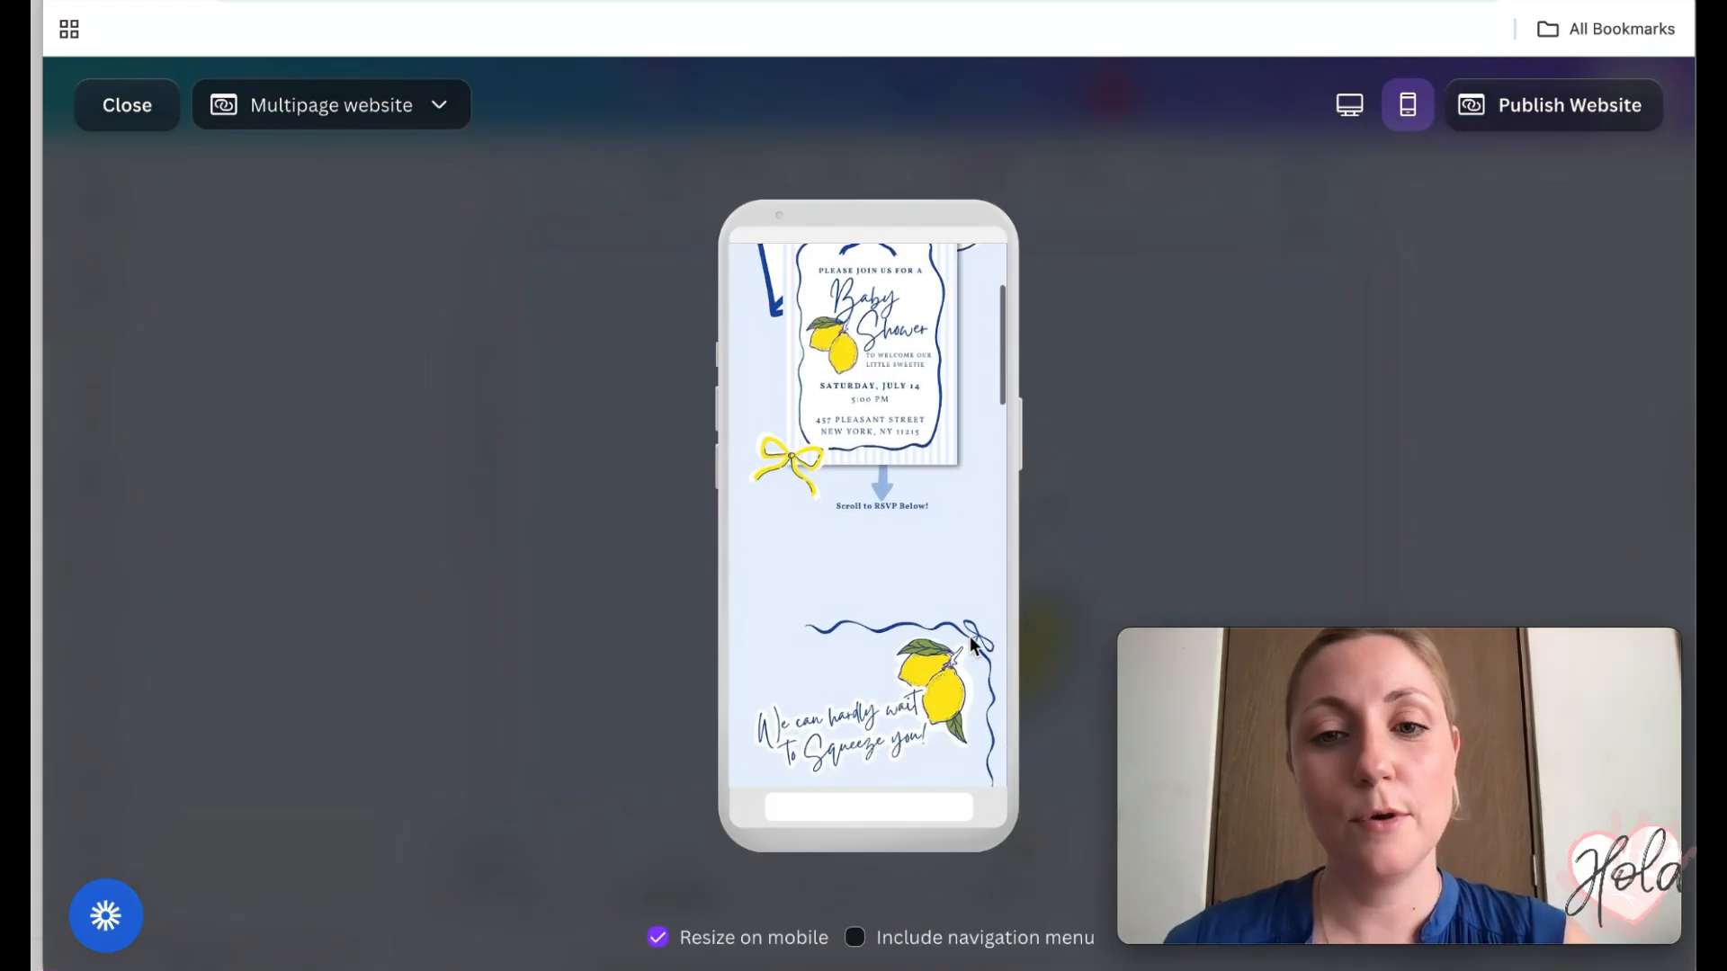
scroll(969, 635, down, 3)
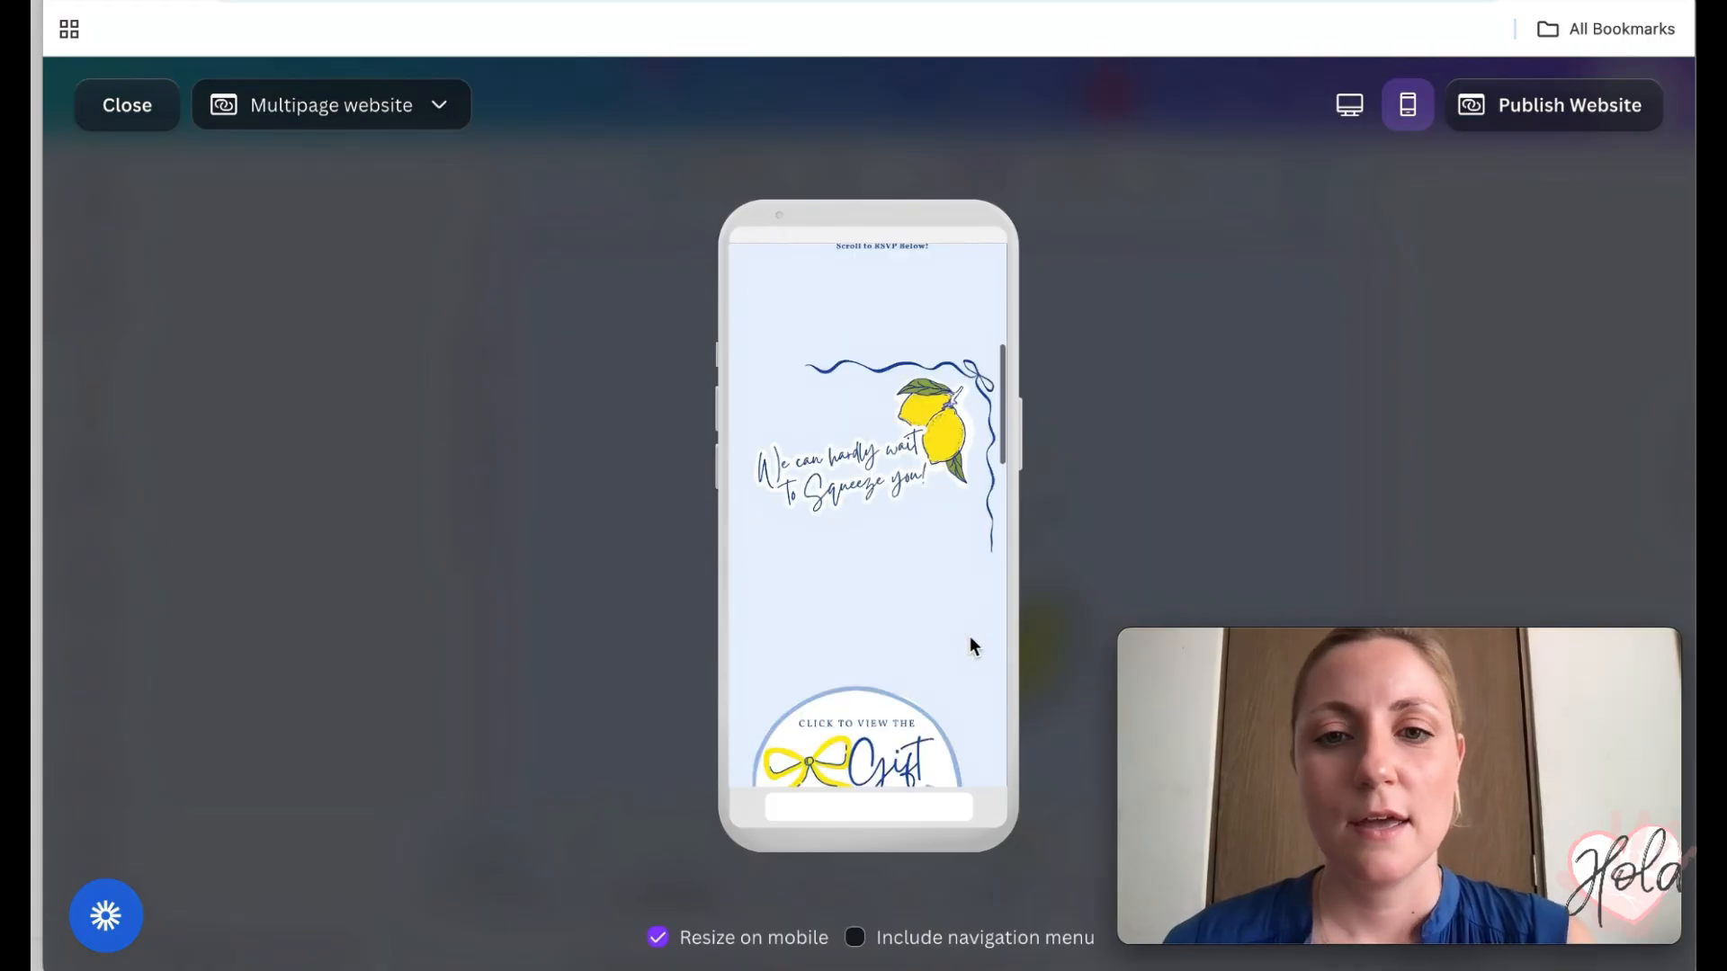
scroll(969, 644, down, 1)
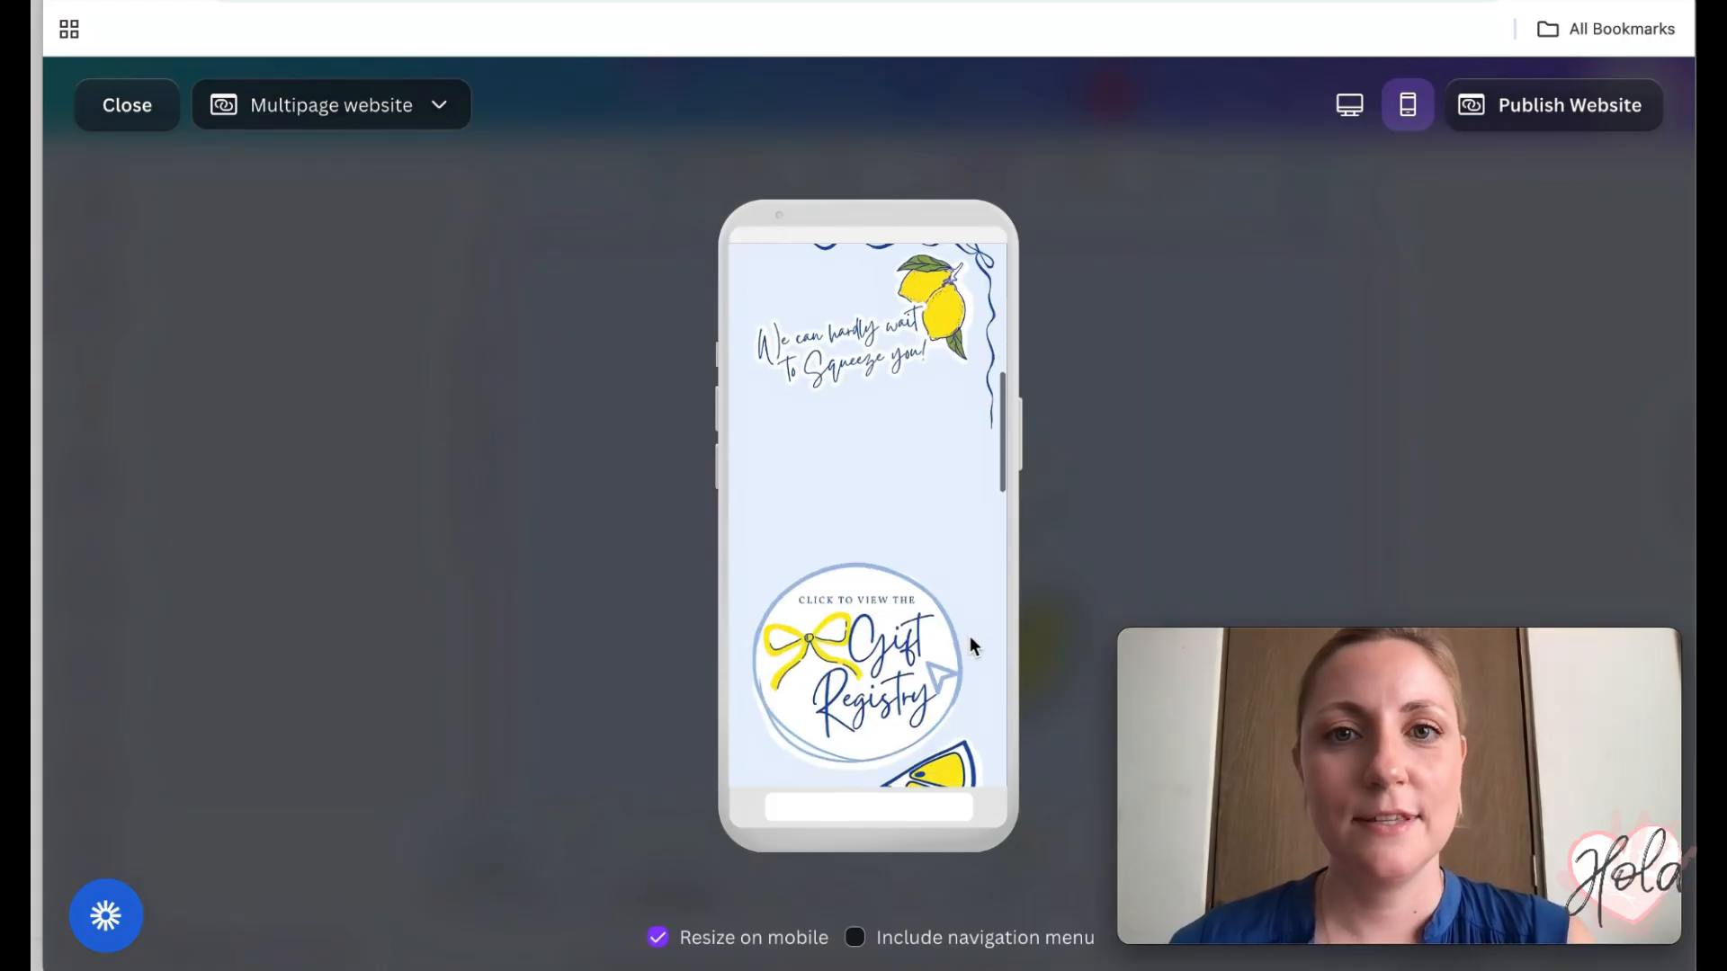
scroll(970, 641, down, 2)
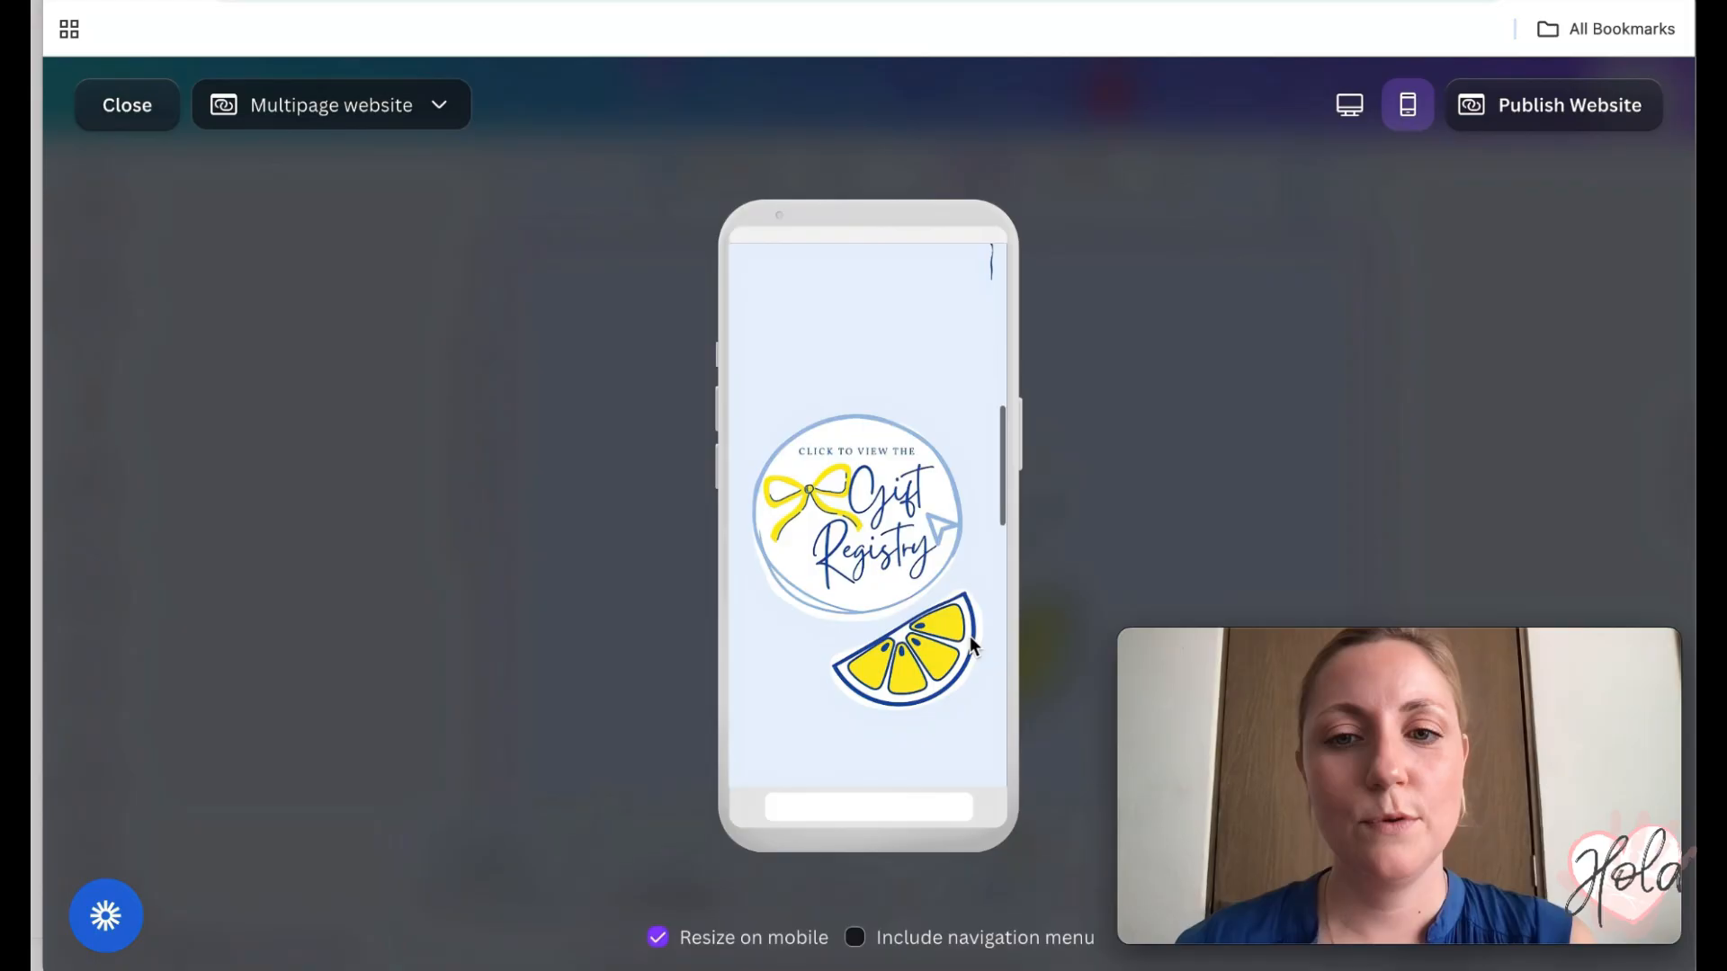
scroll(969, 640, down, 4)
scroll(970, 644, down, 2)
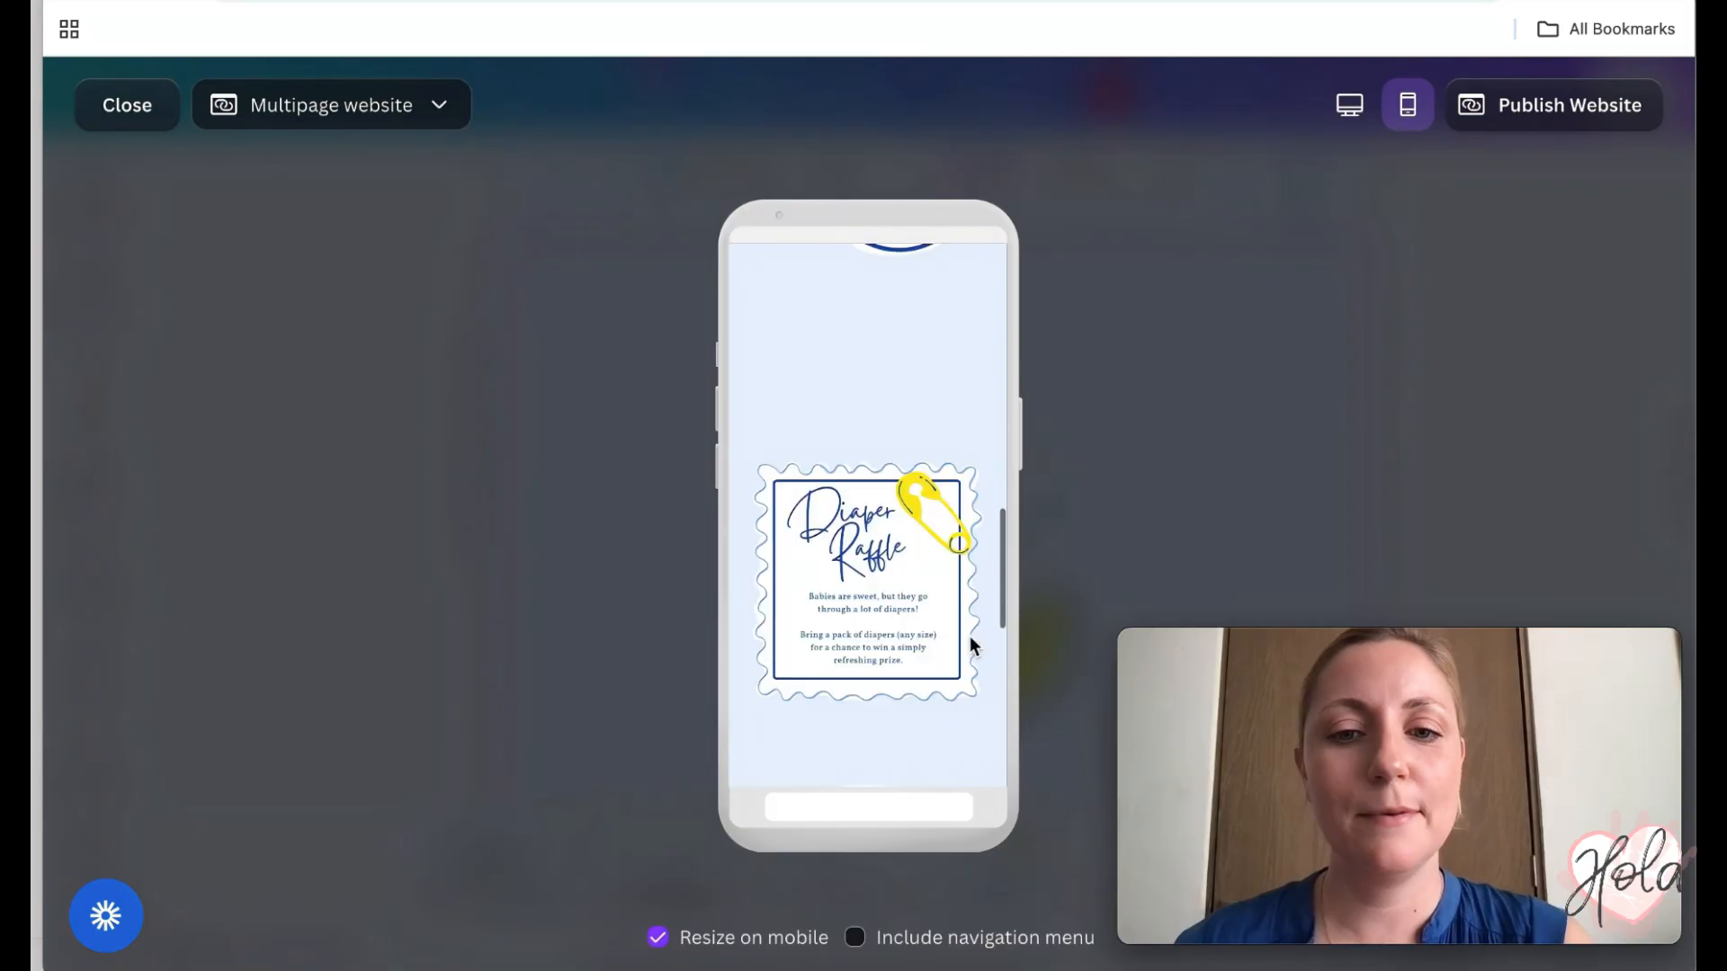
scroll(969, 644, down, 3)
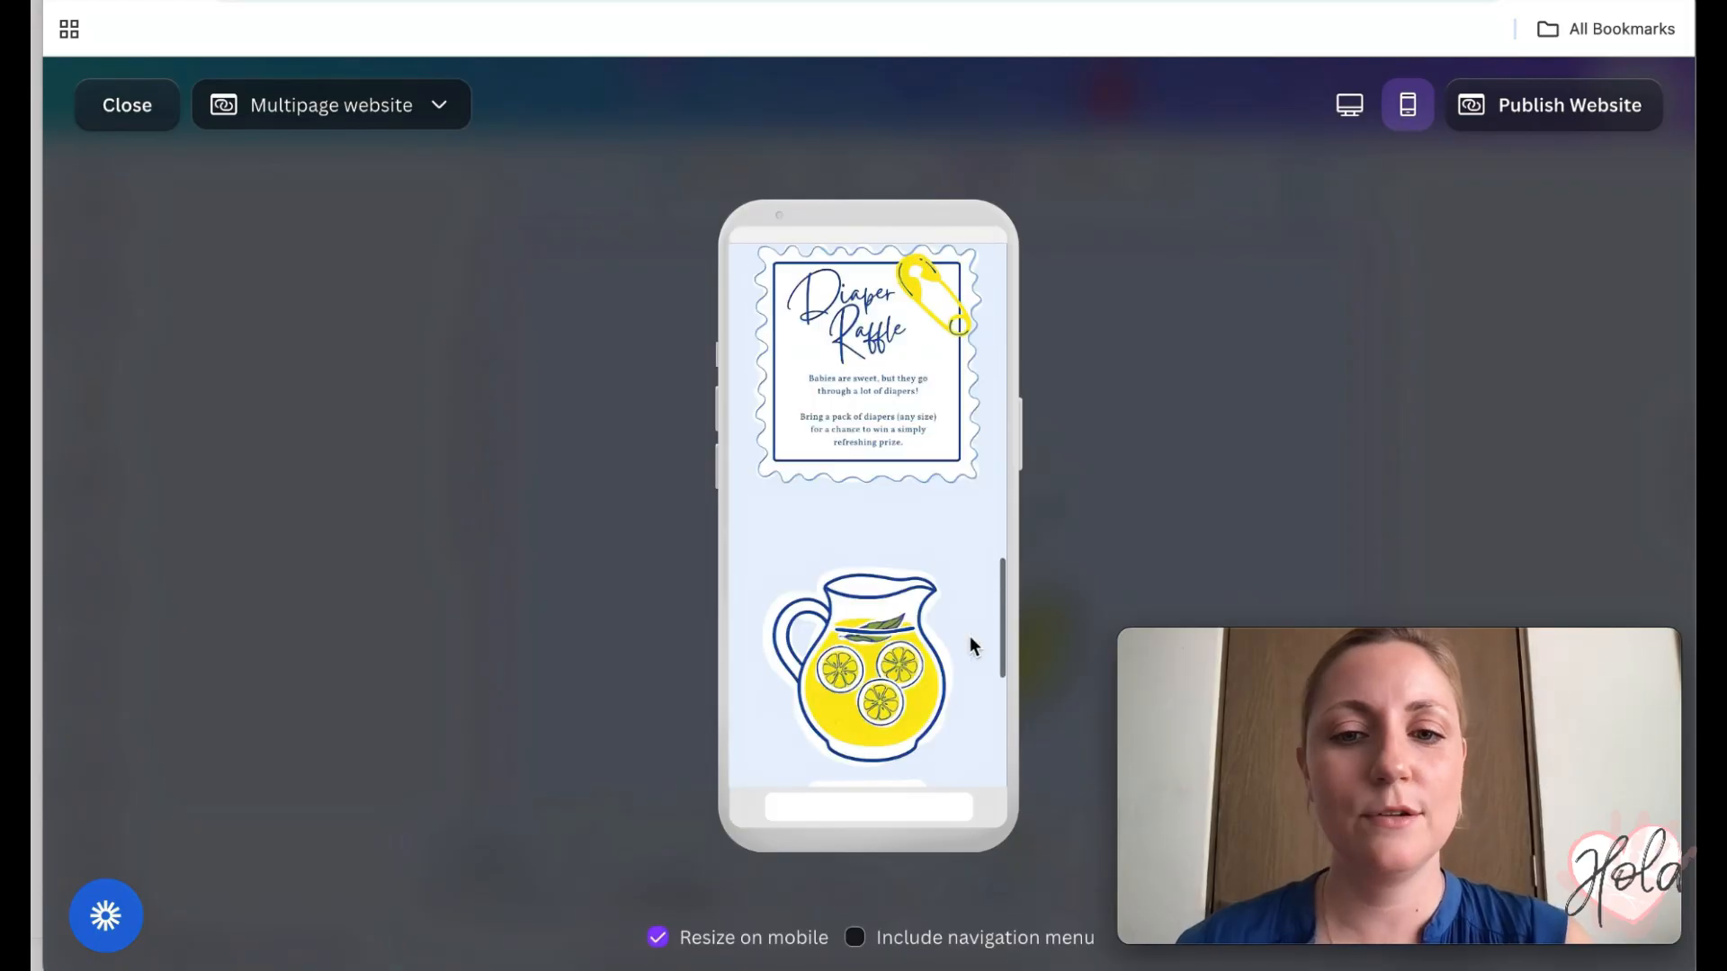
scroll(973, 644, down, 2)
scroll(969, 639, down, 1)
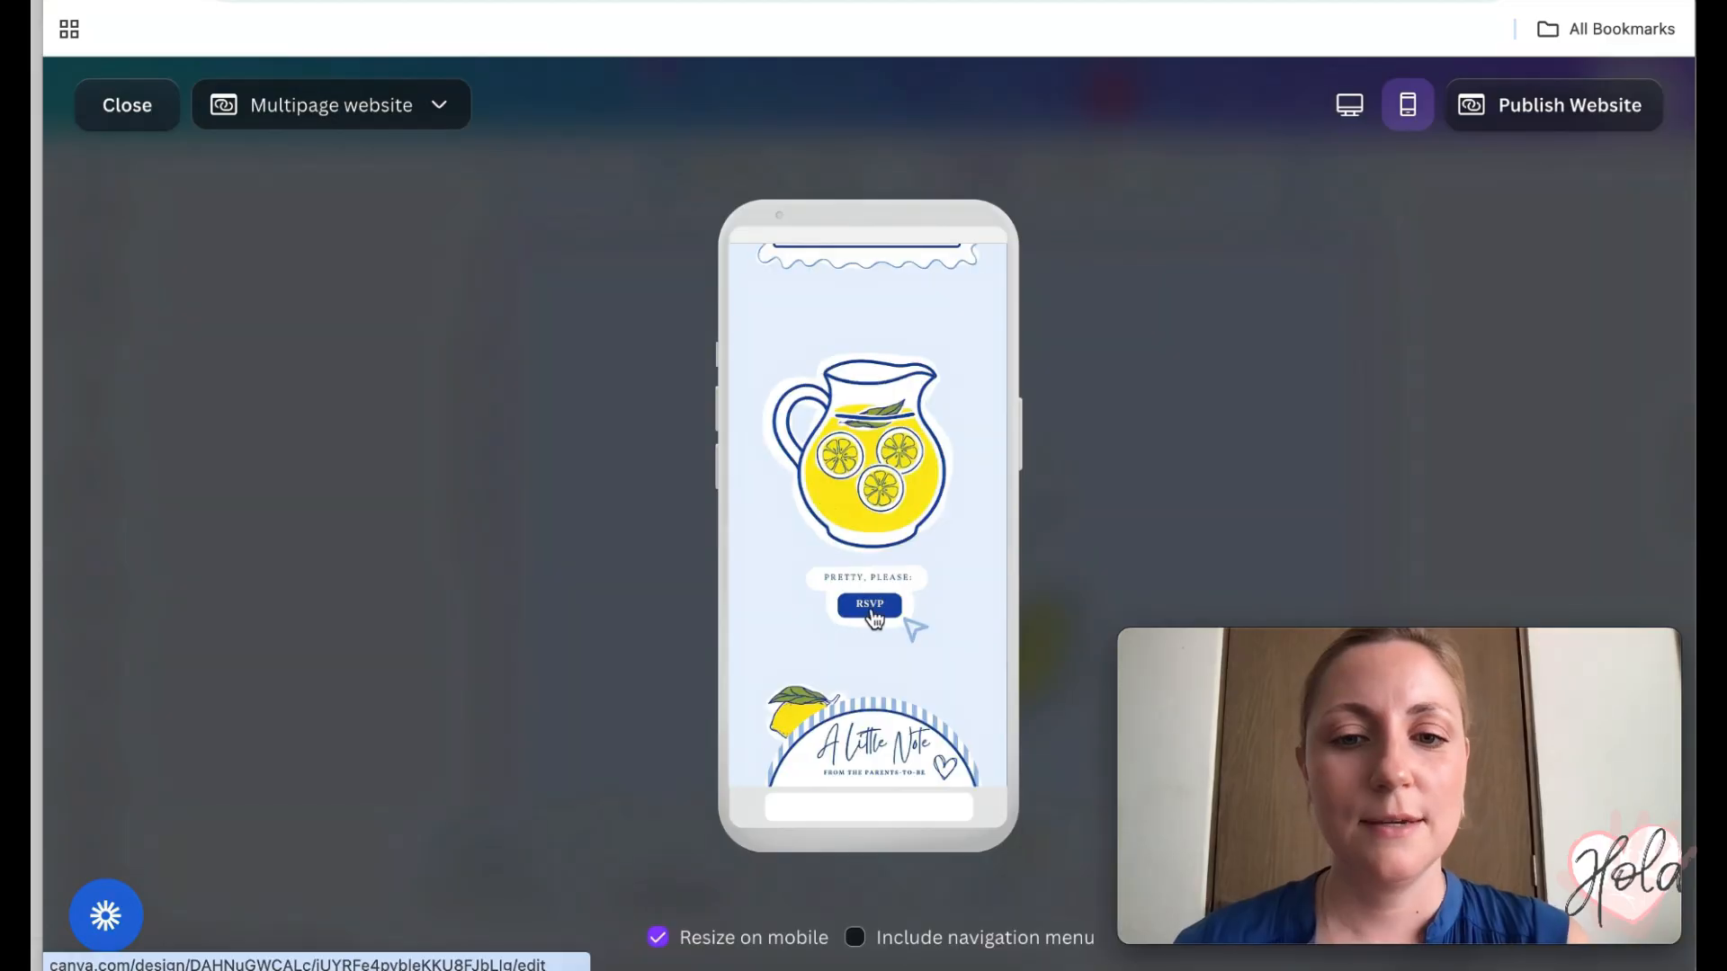
click(880, 607)
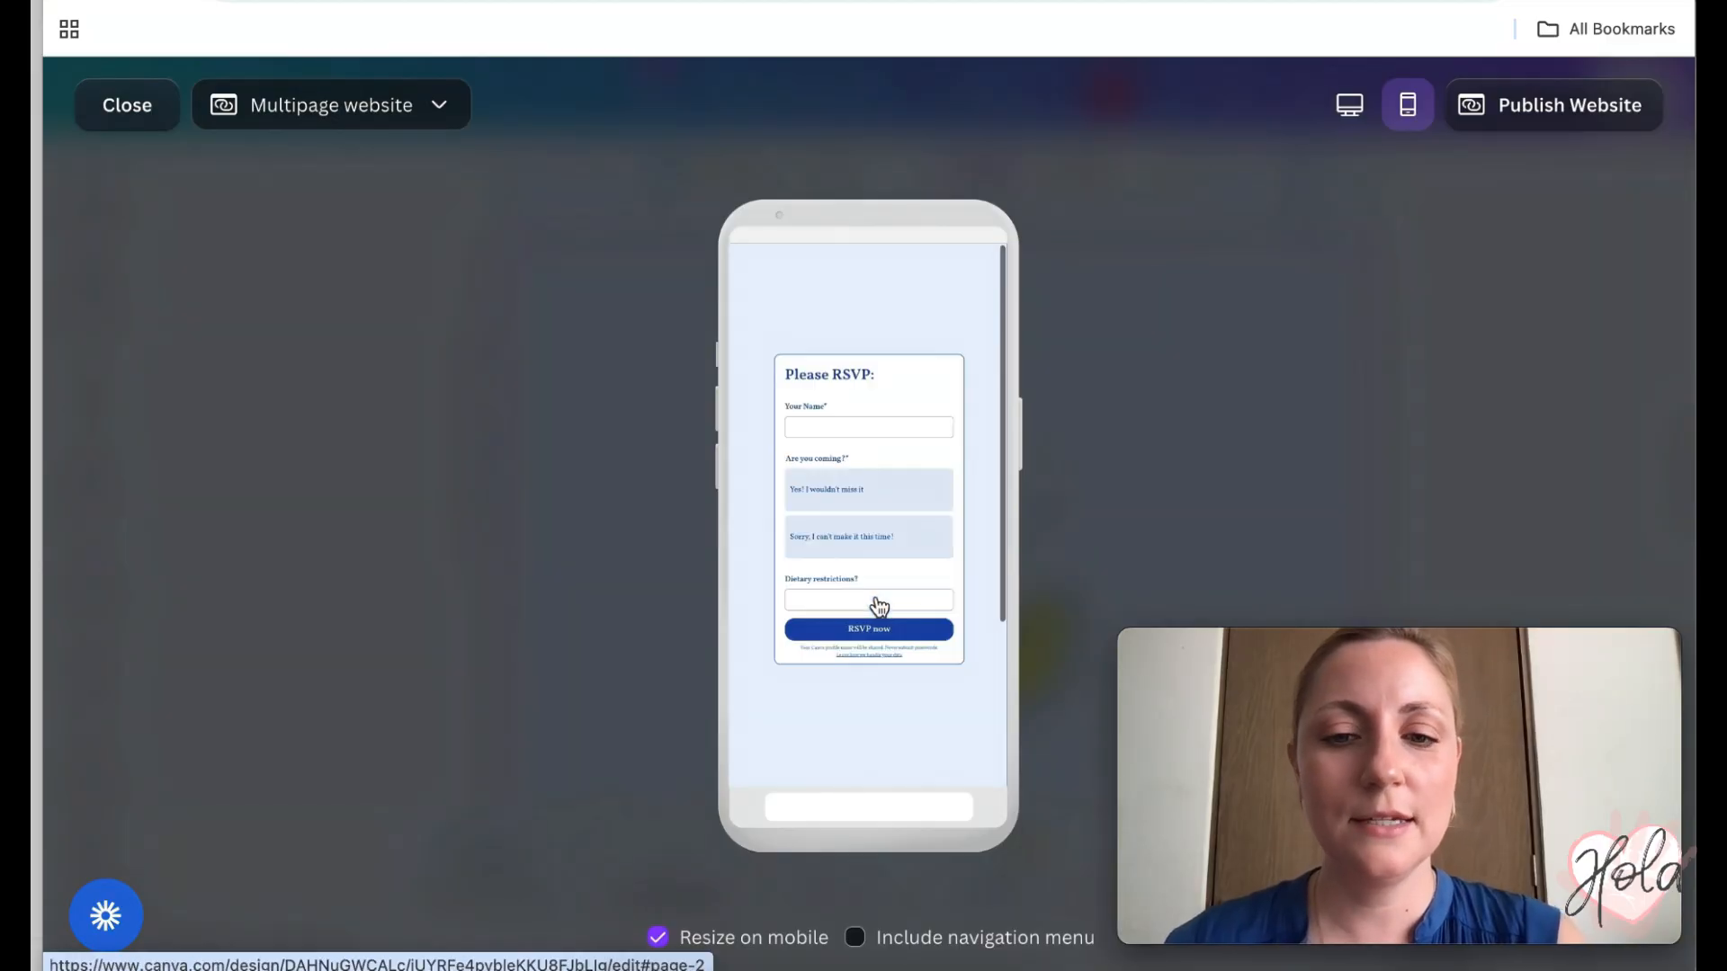
click(854, 492)
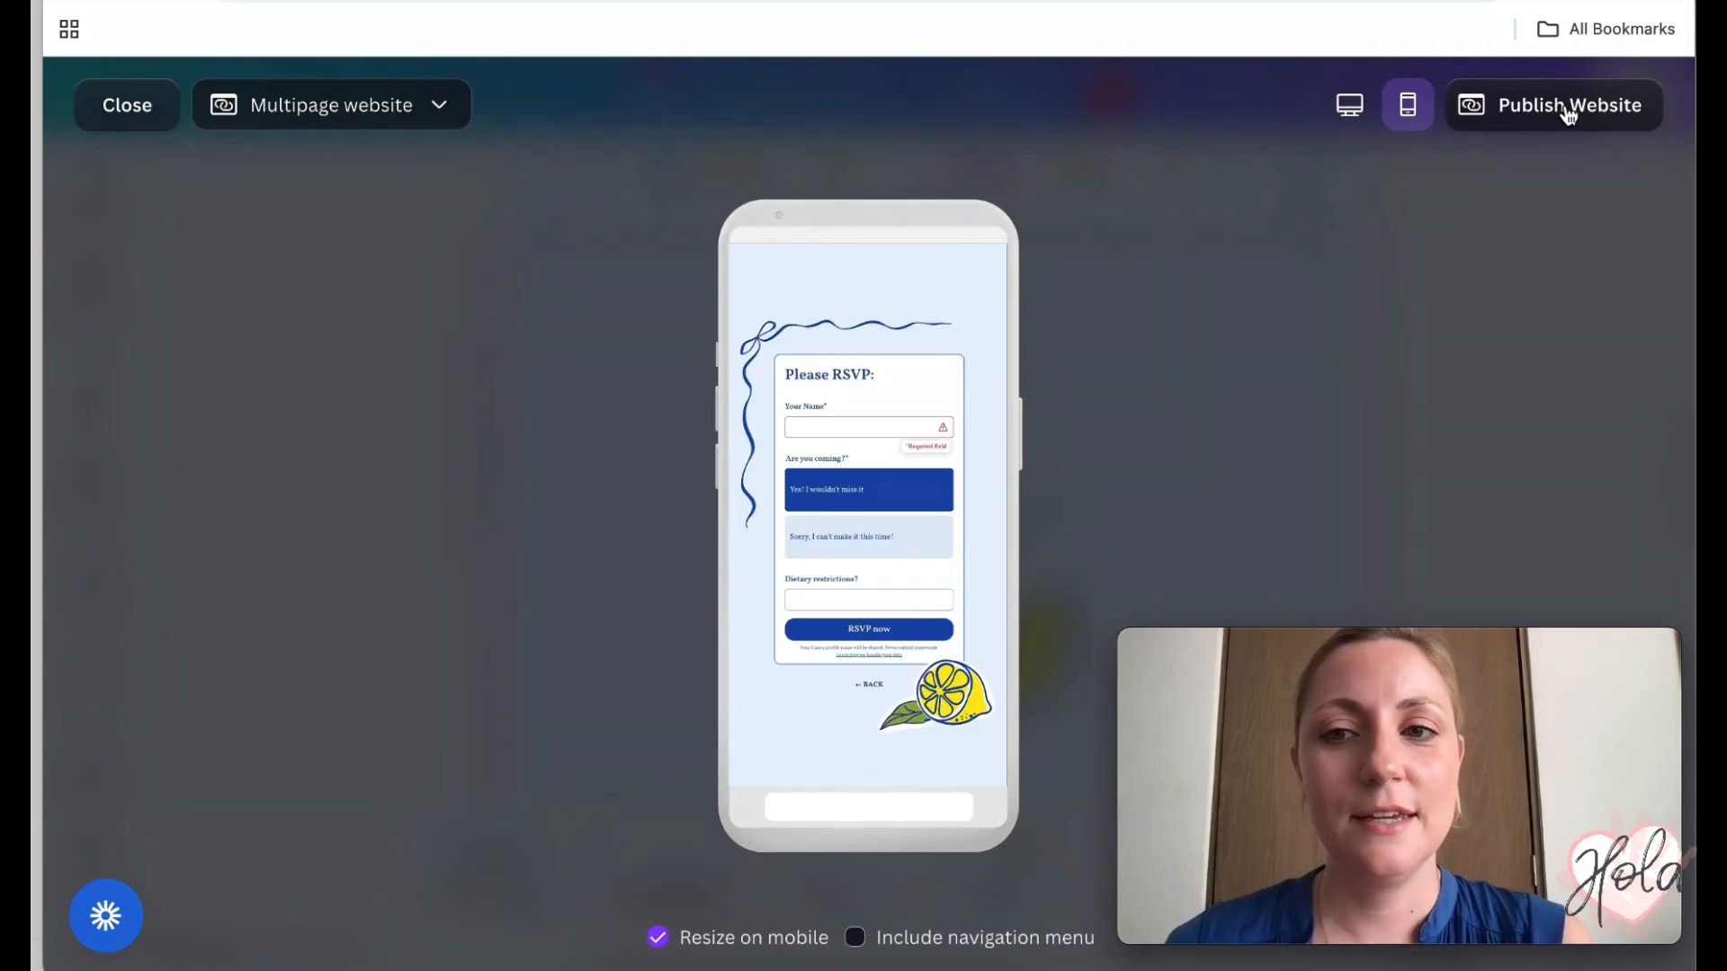
- Leave the preview and start publishing the website, keeping the Multipage website style
click(125, 123)
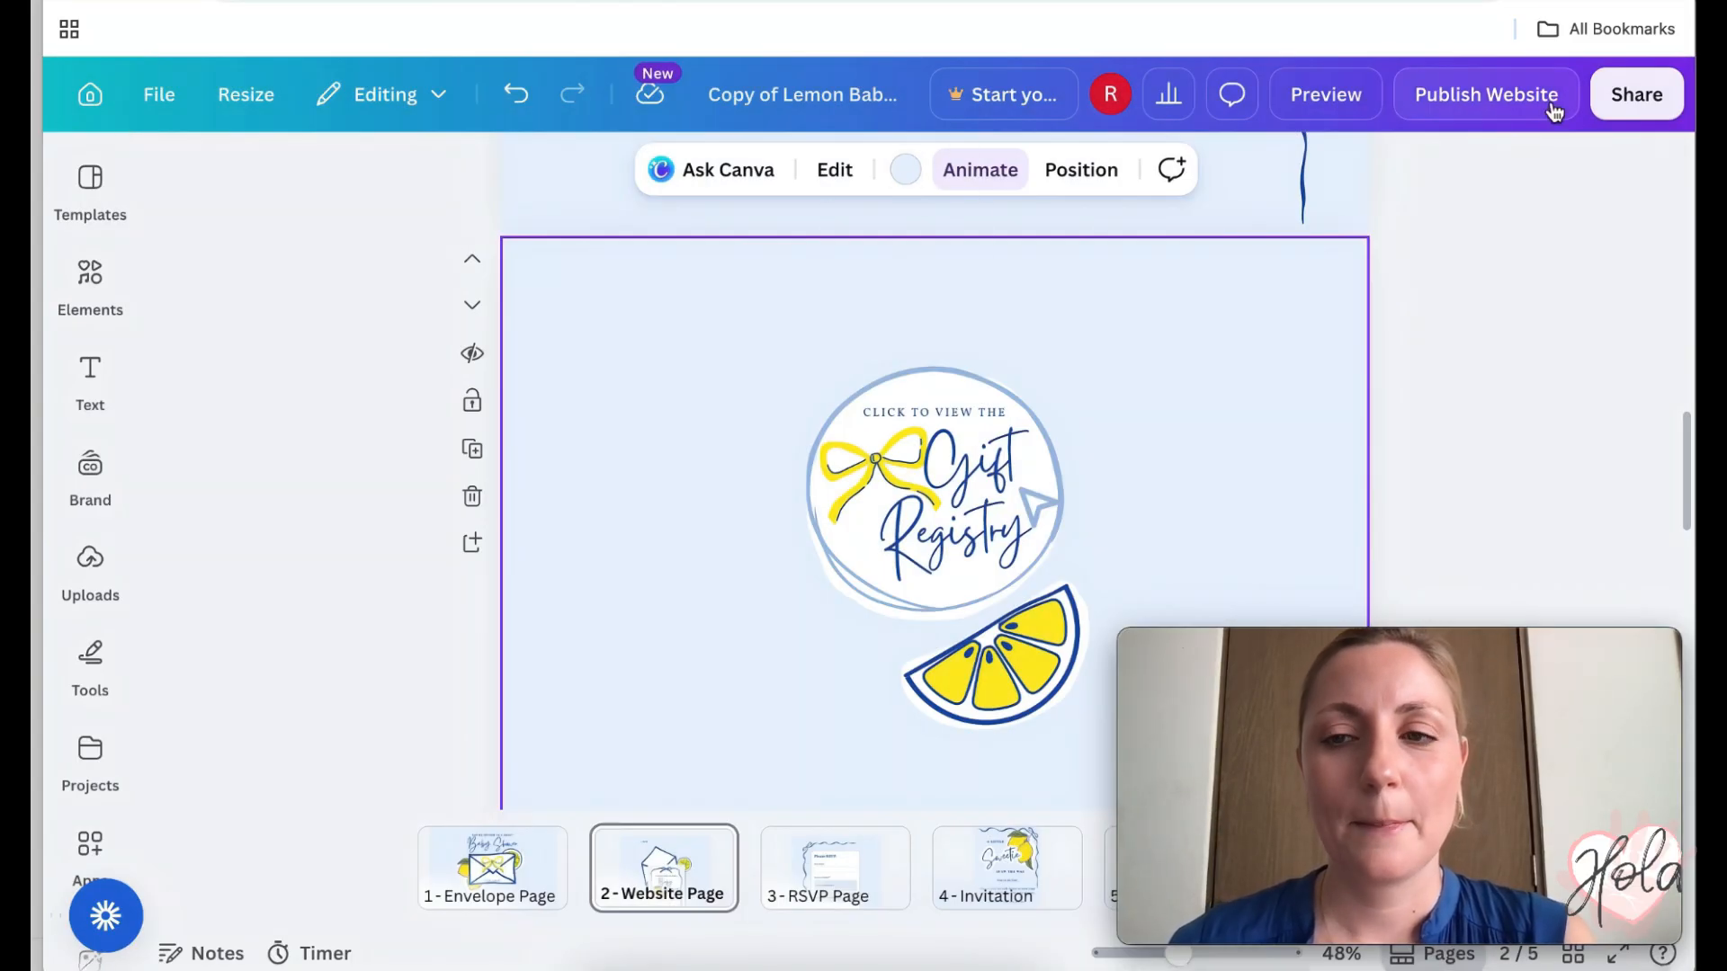
click(1483, 105)
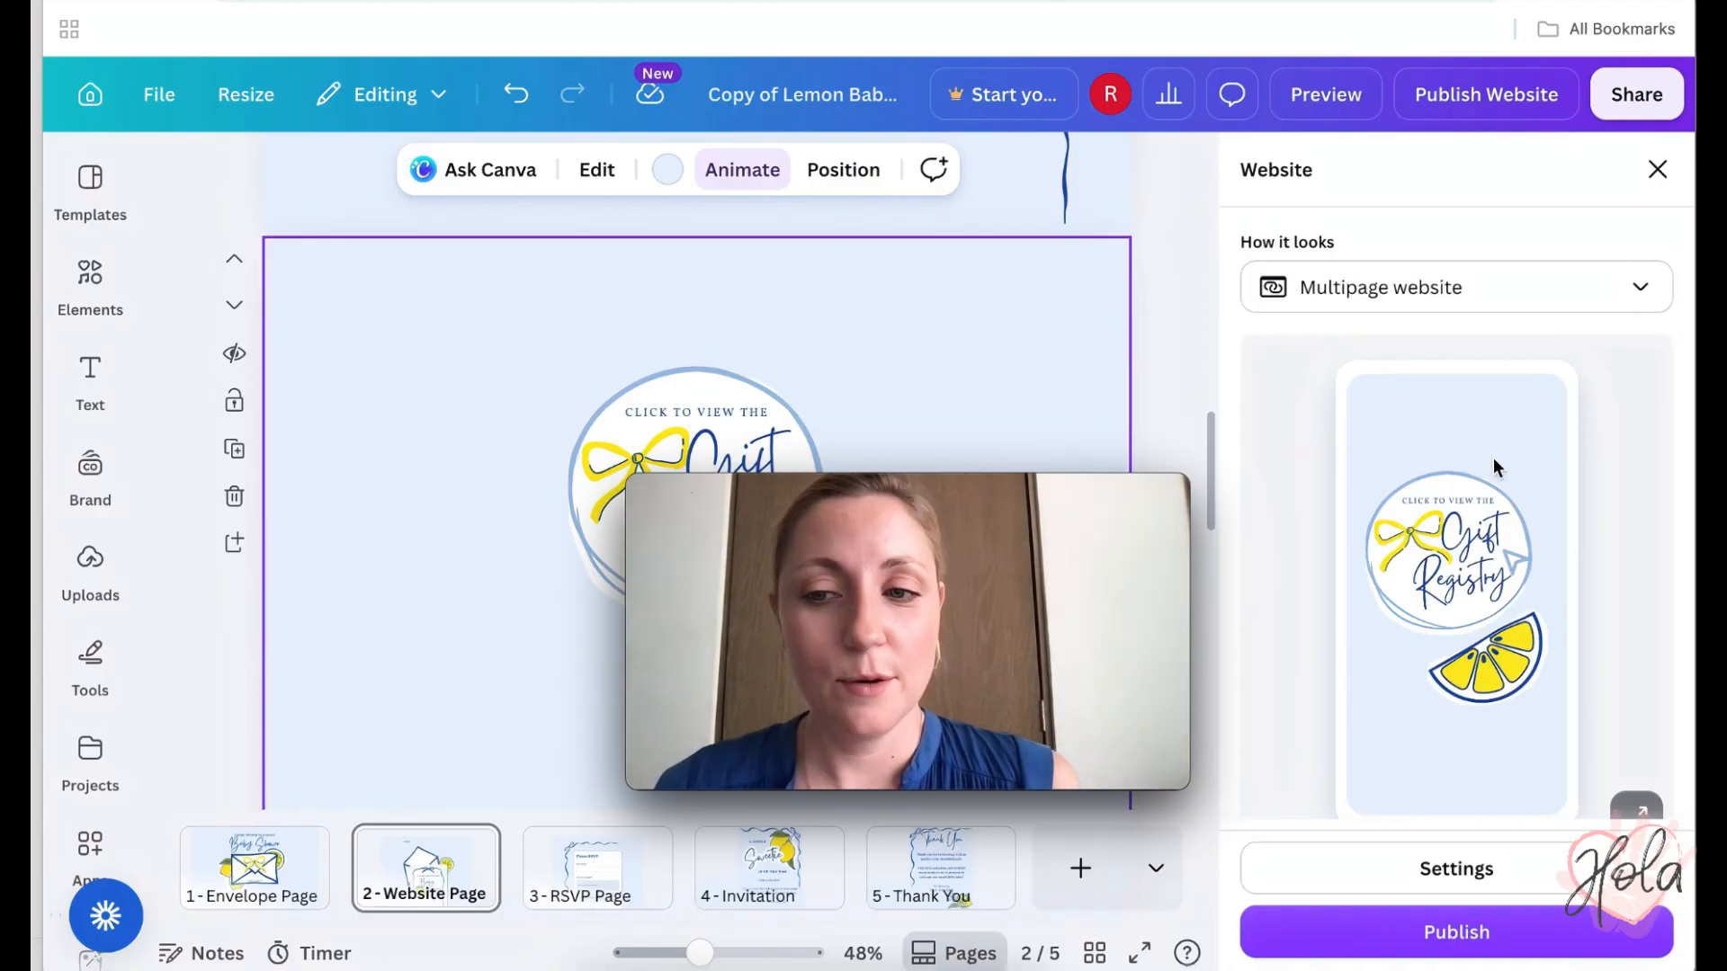
click(1643, 291)
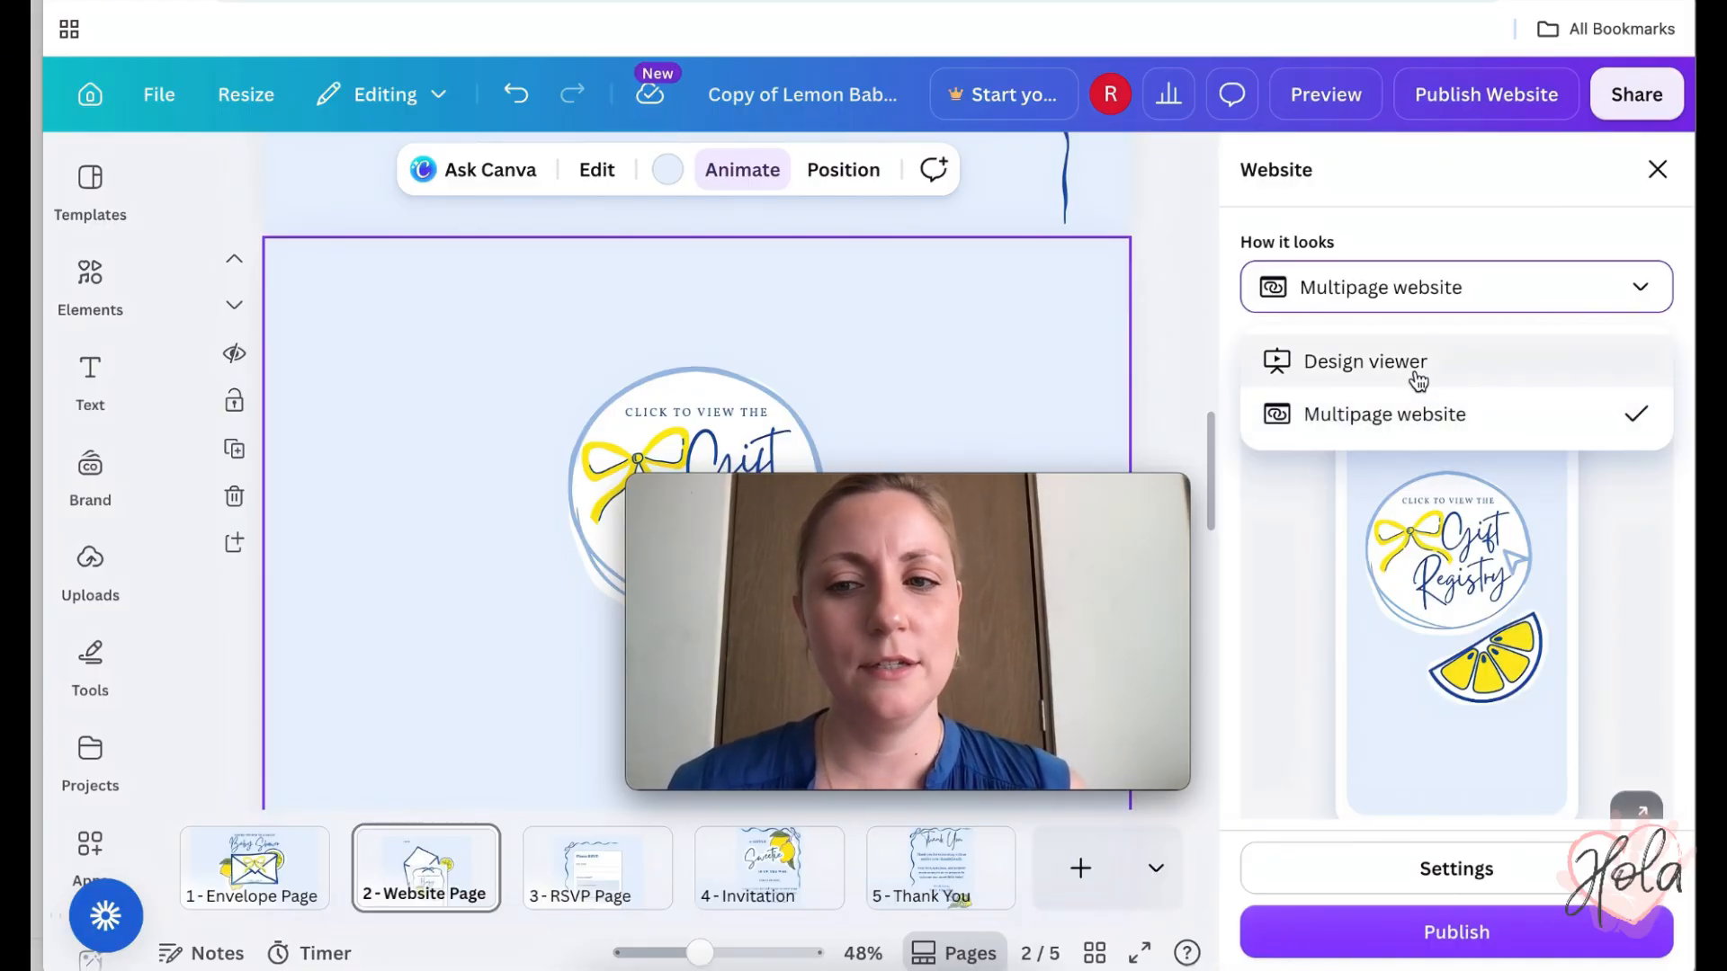
click(1406, 421)
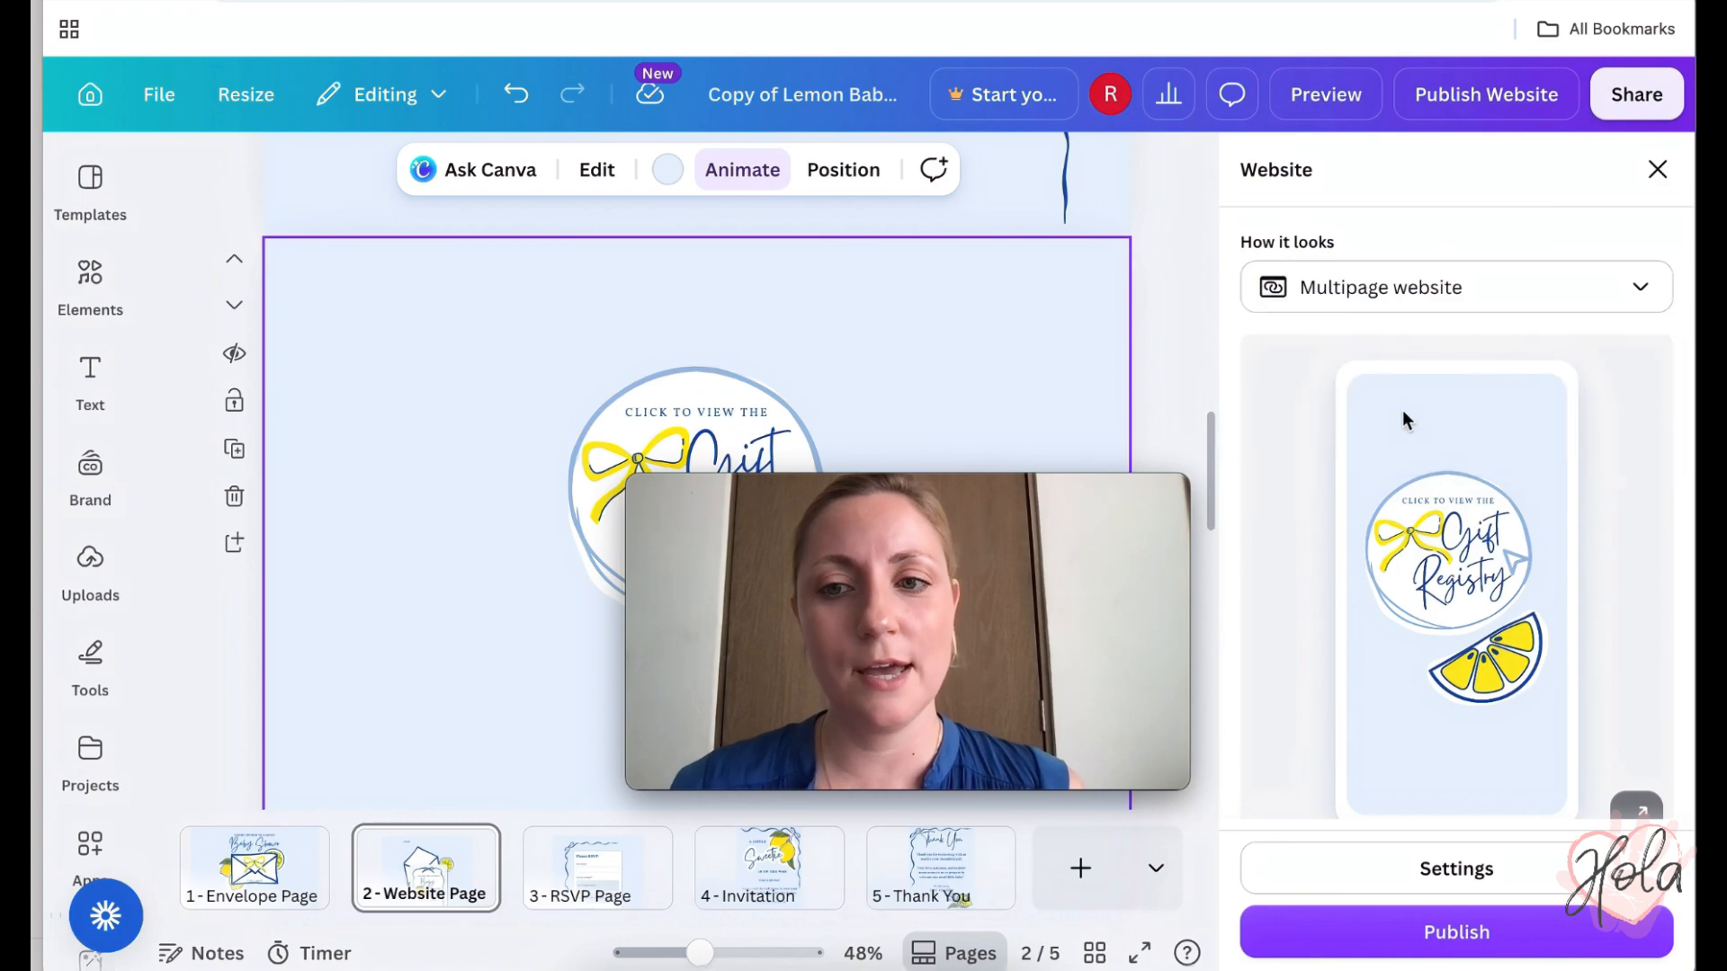
- Replace the site address slug with a shorter one ending in 'babyshower' and publish
scroll(1426, 297, down, 2)
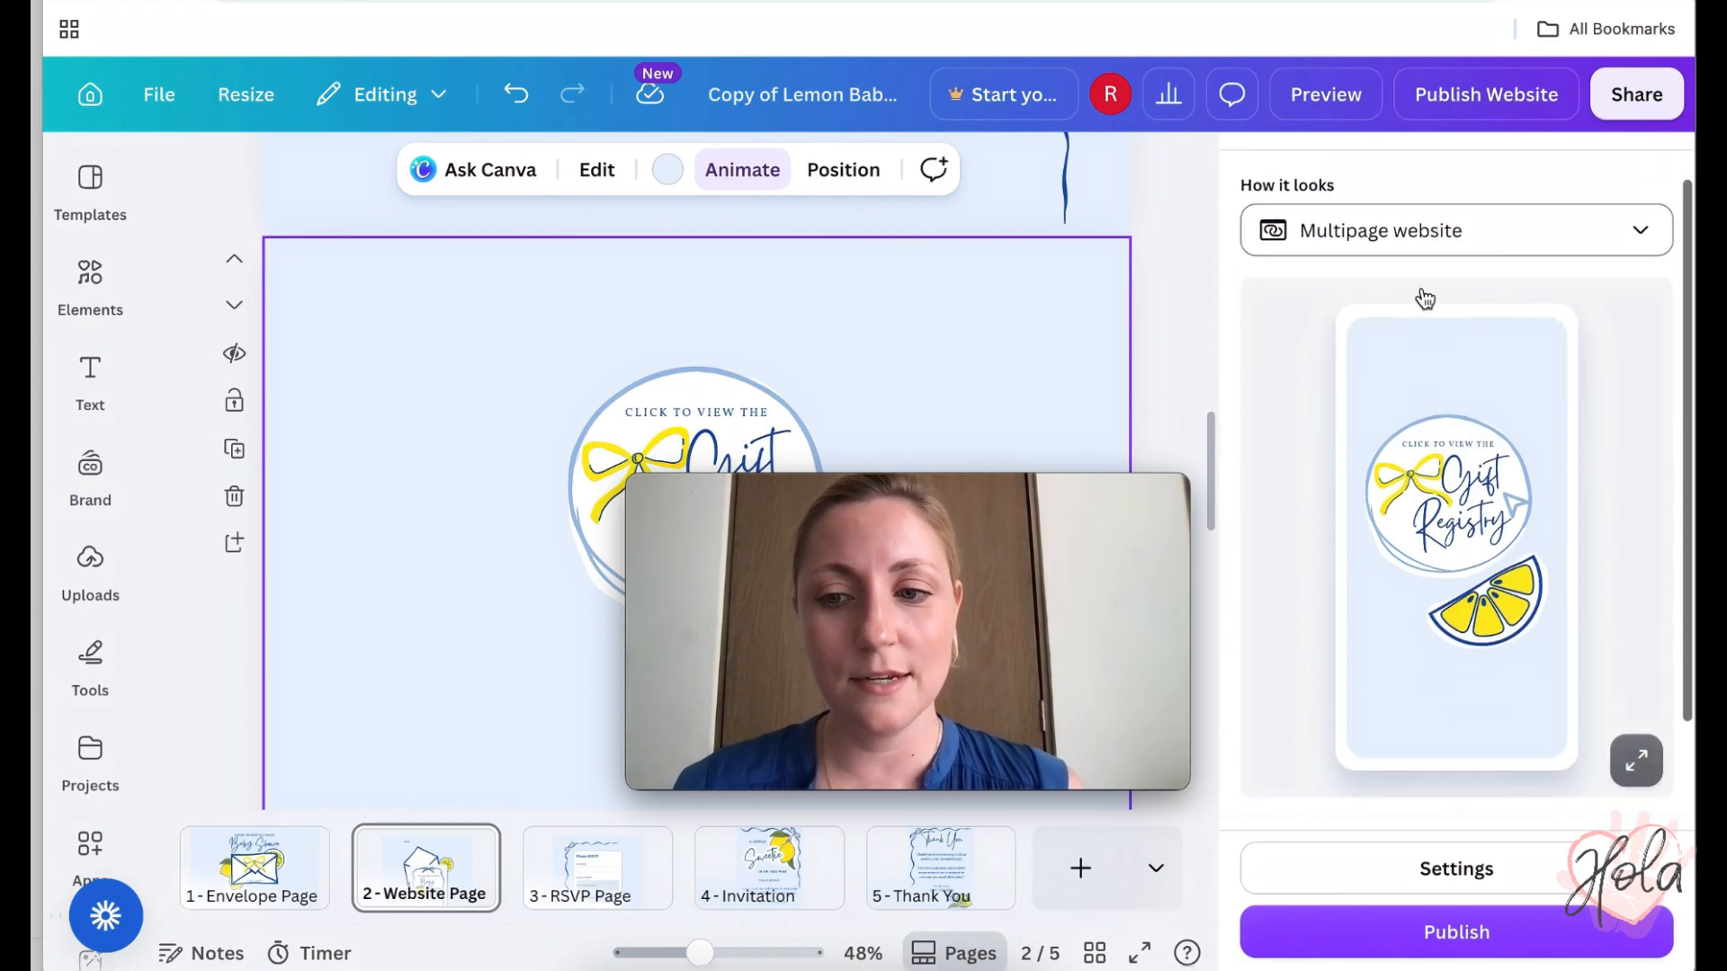
click(1653, 772)
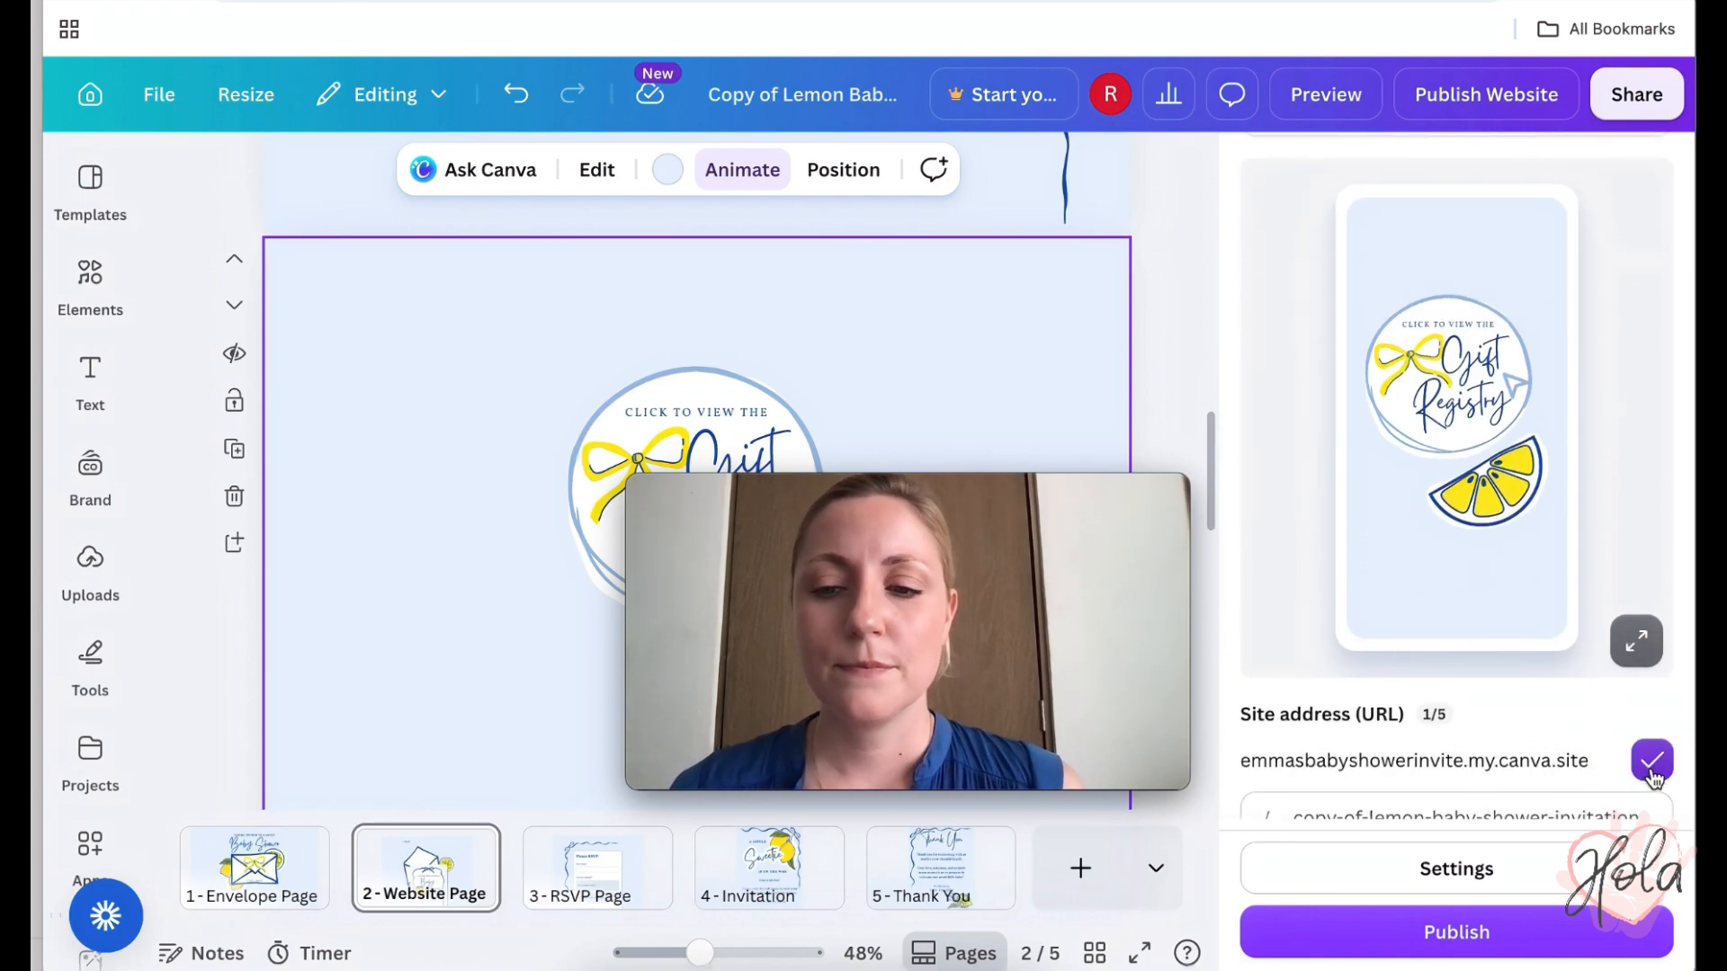
scroll(1520, 737, down, 2)
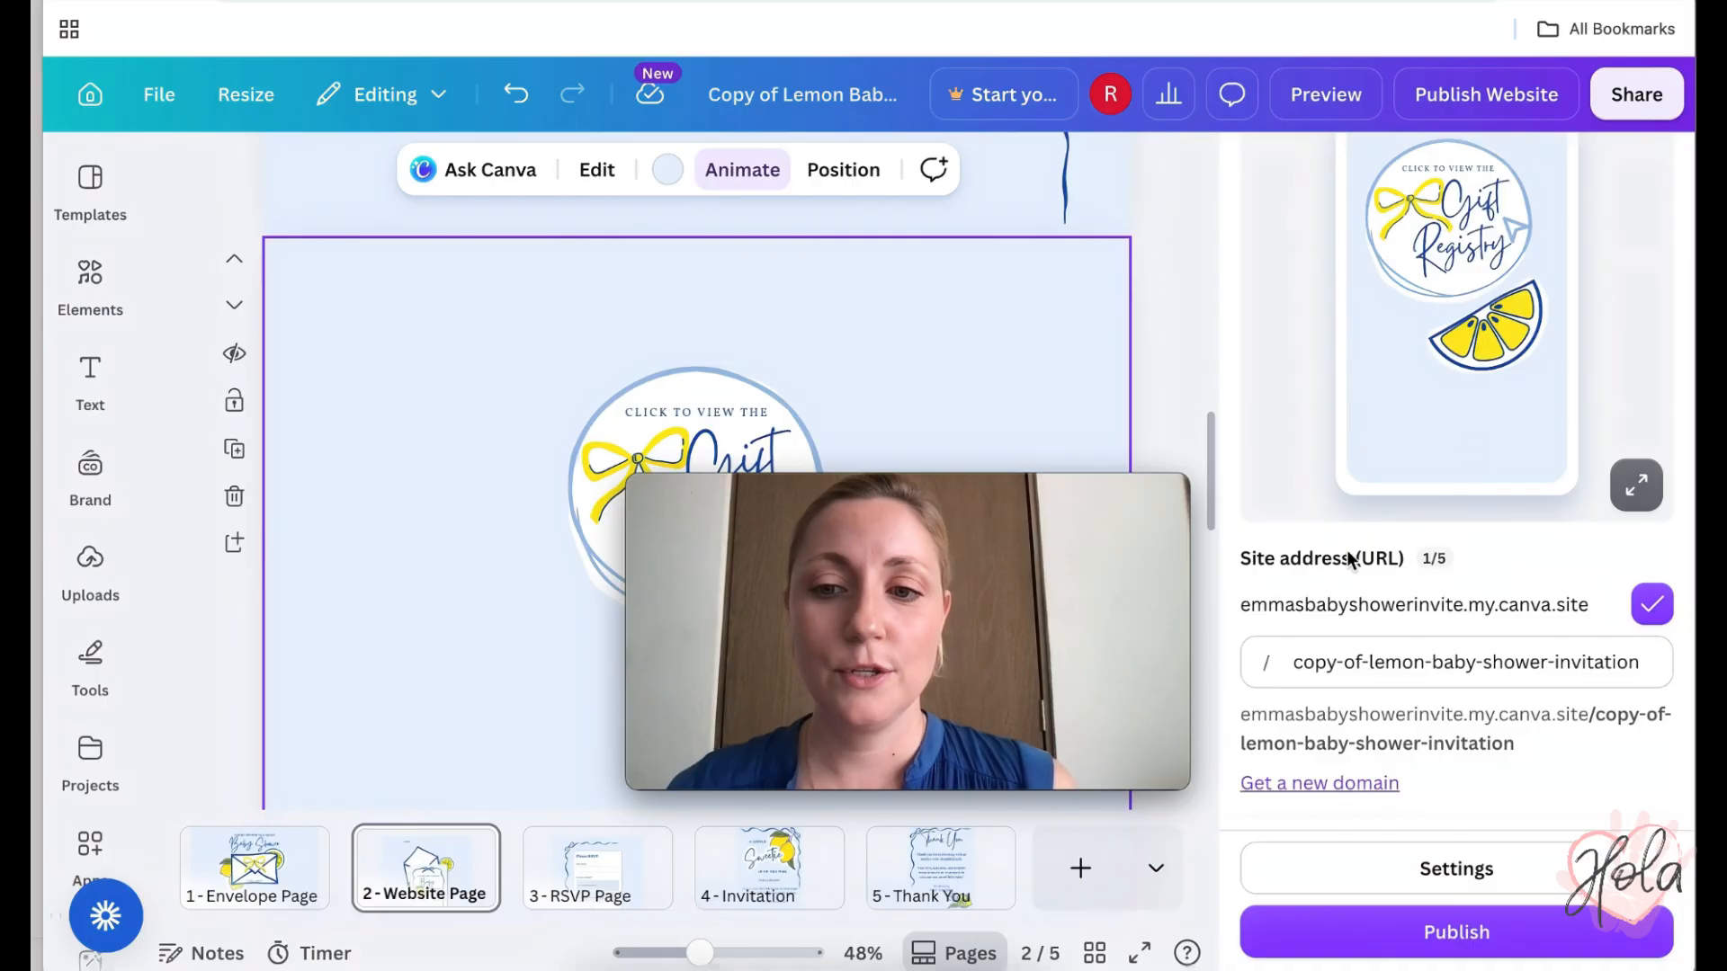
triple_click(1428, 662)
text(emmasbabyshower)
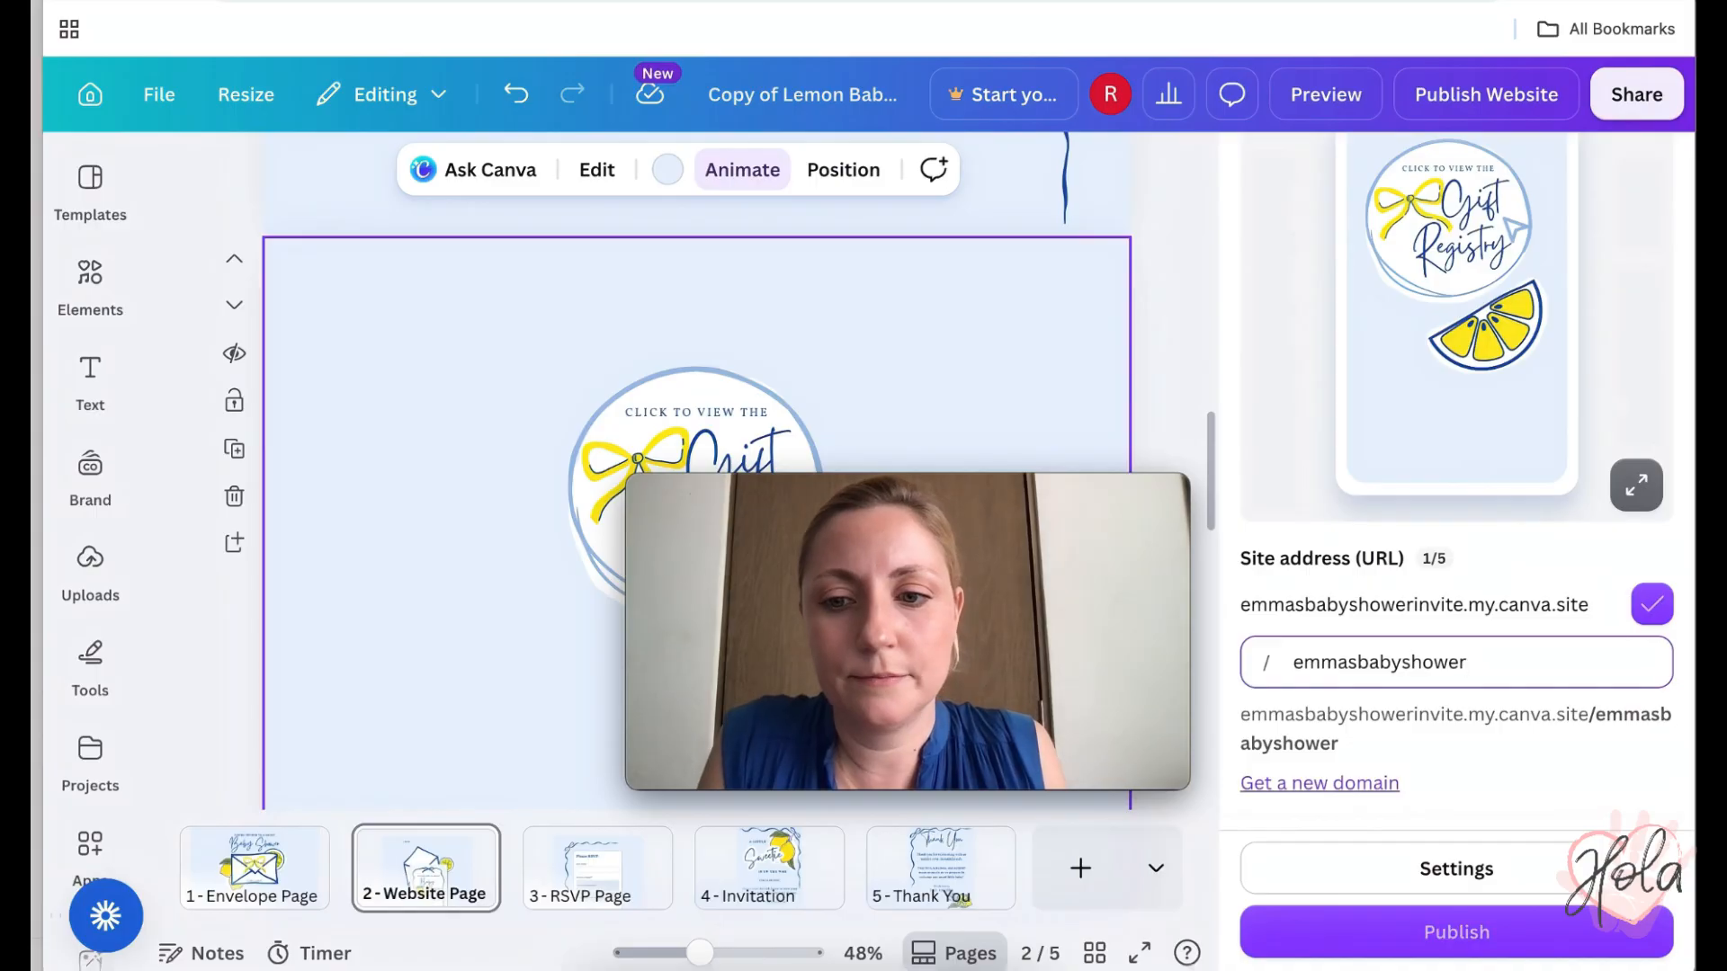
key(Return)
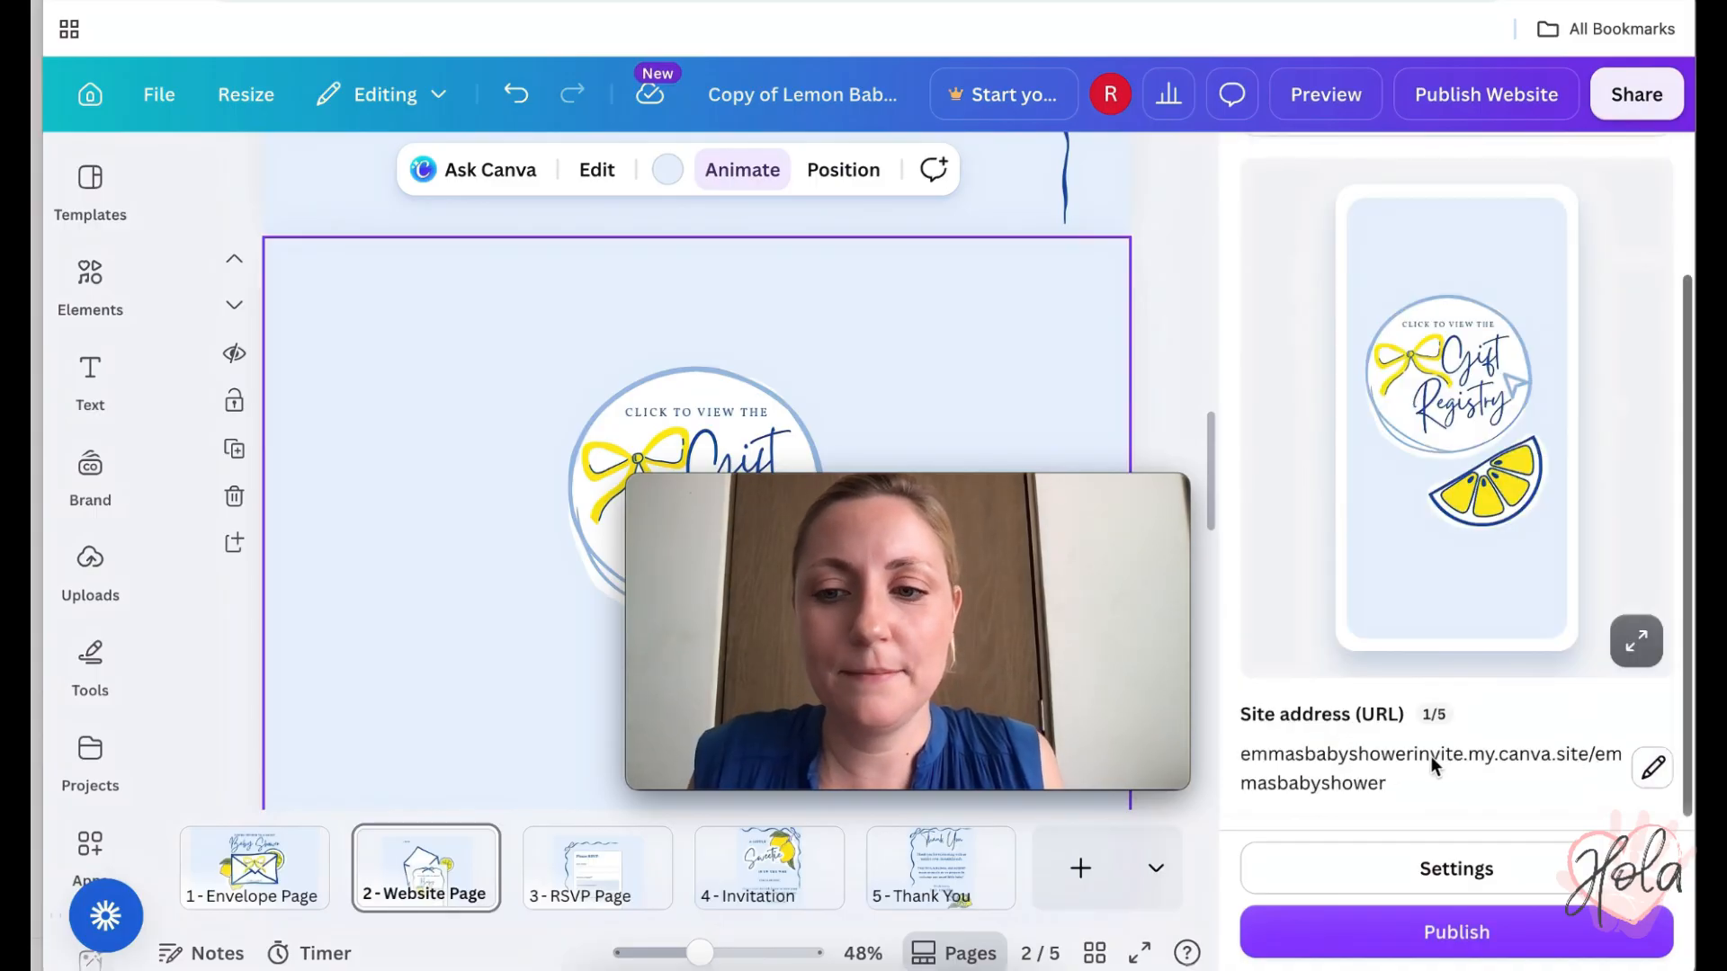
click(1489, 935)
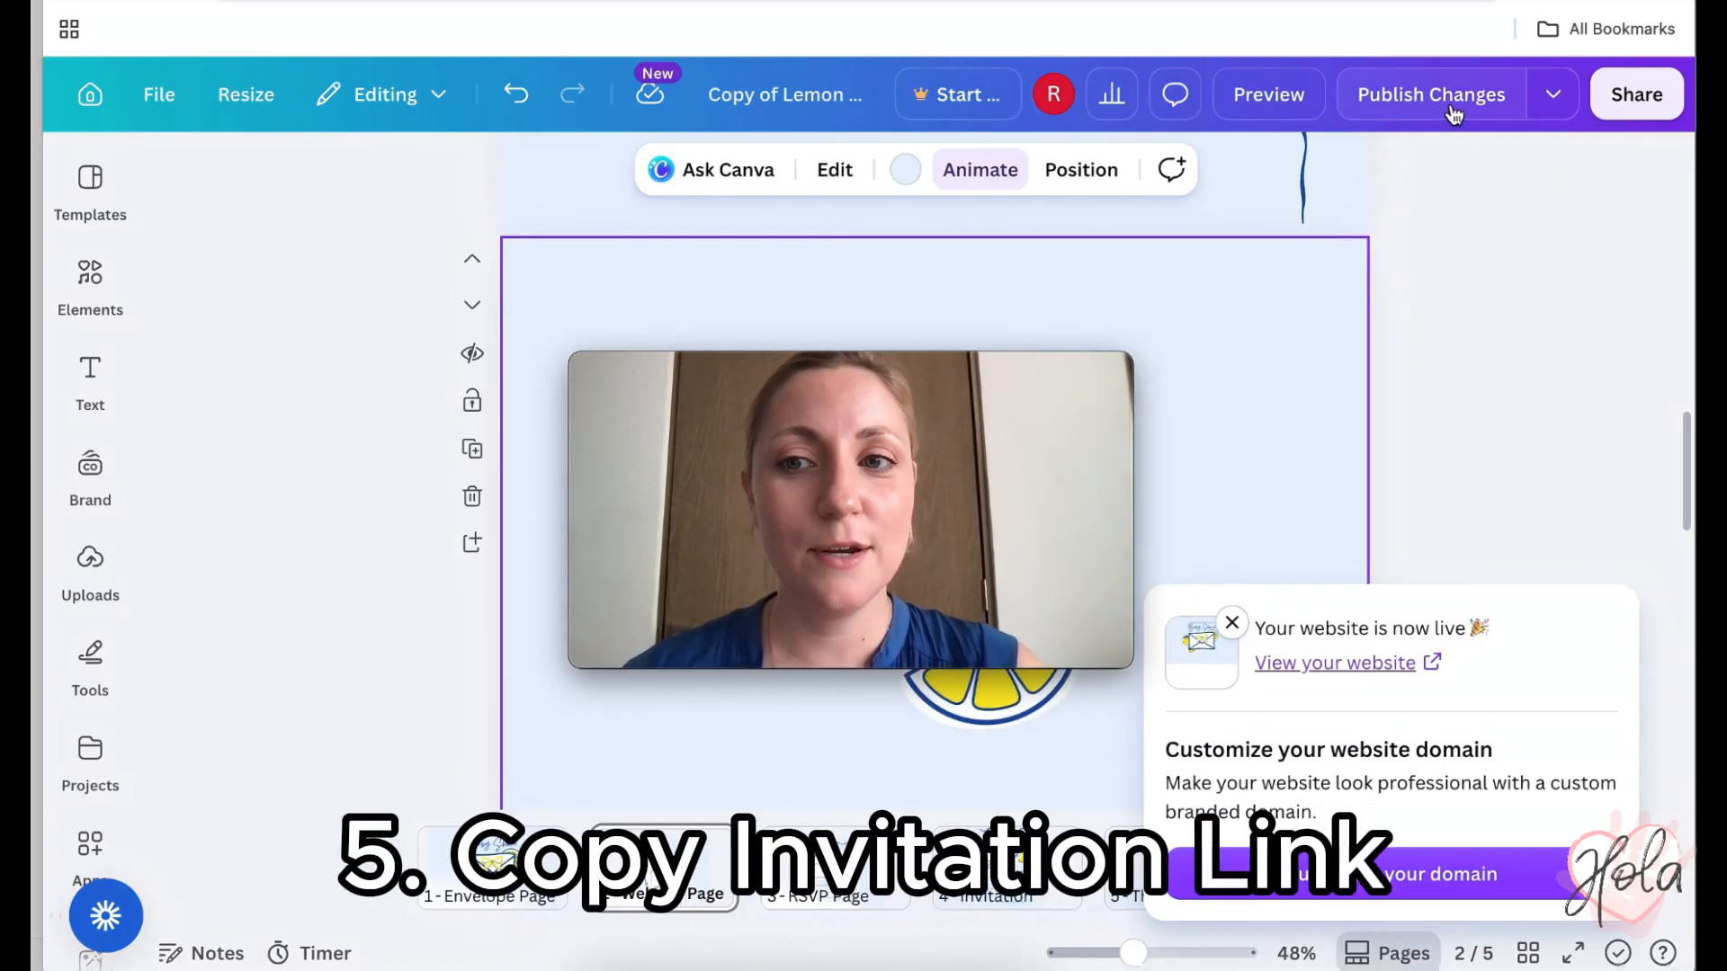
- Dismiss the website-is-live notice and copy the live site's link address
click(1552, 109)
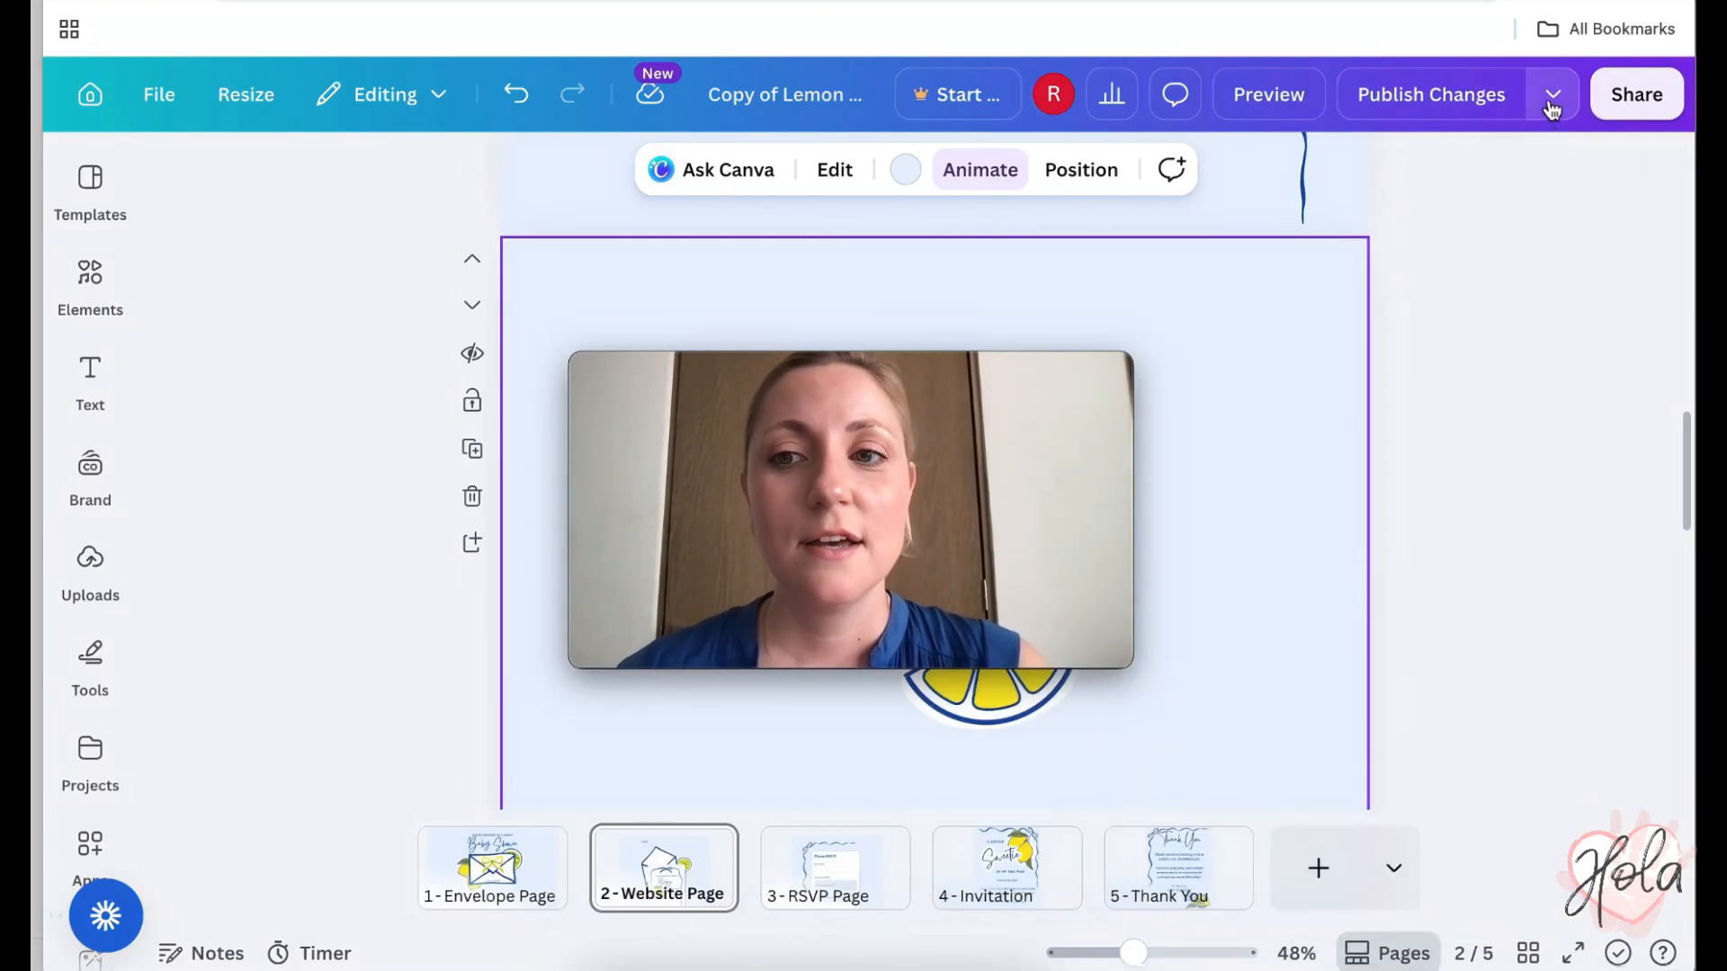
click(1550, 94)
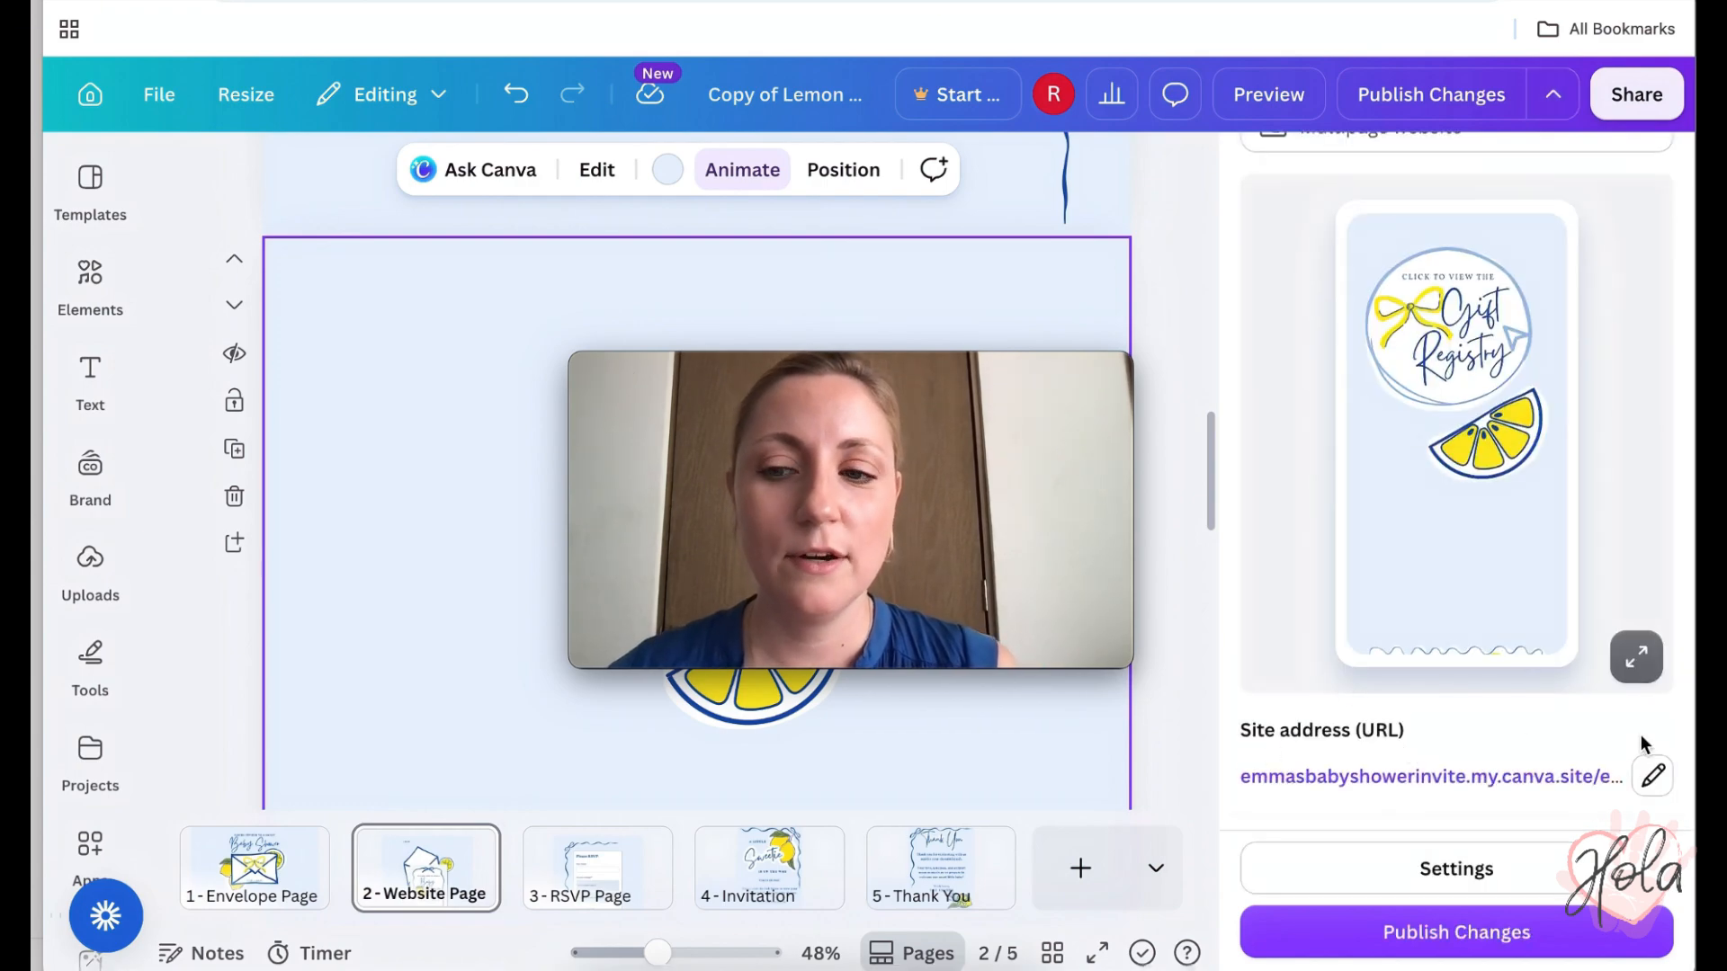
right_click(1589, 773)
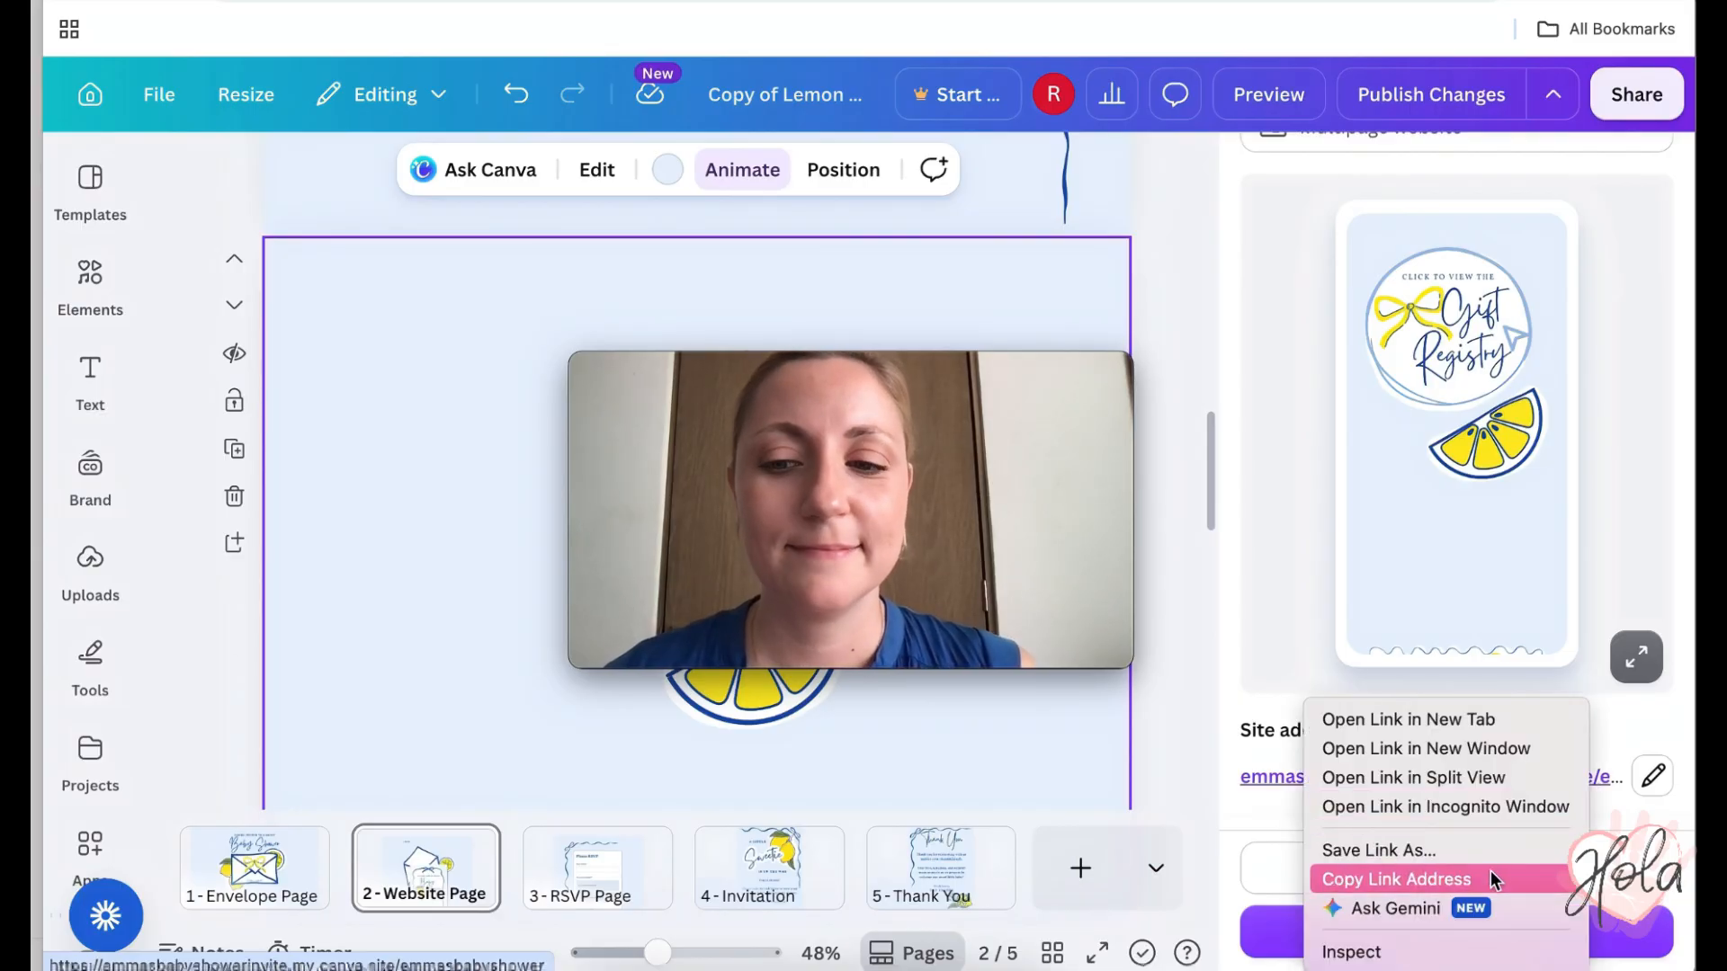
click(1491, 880)
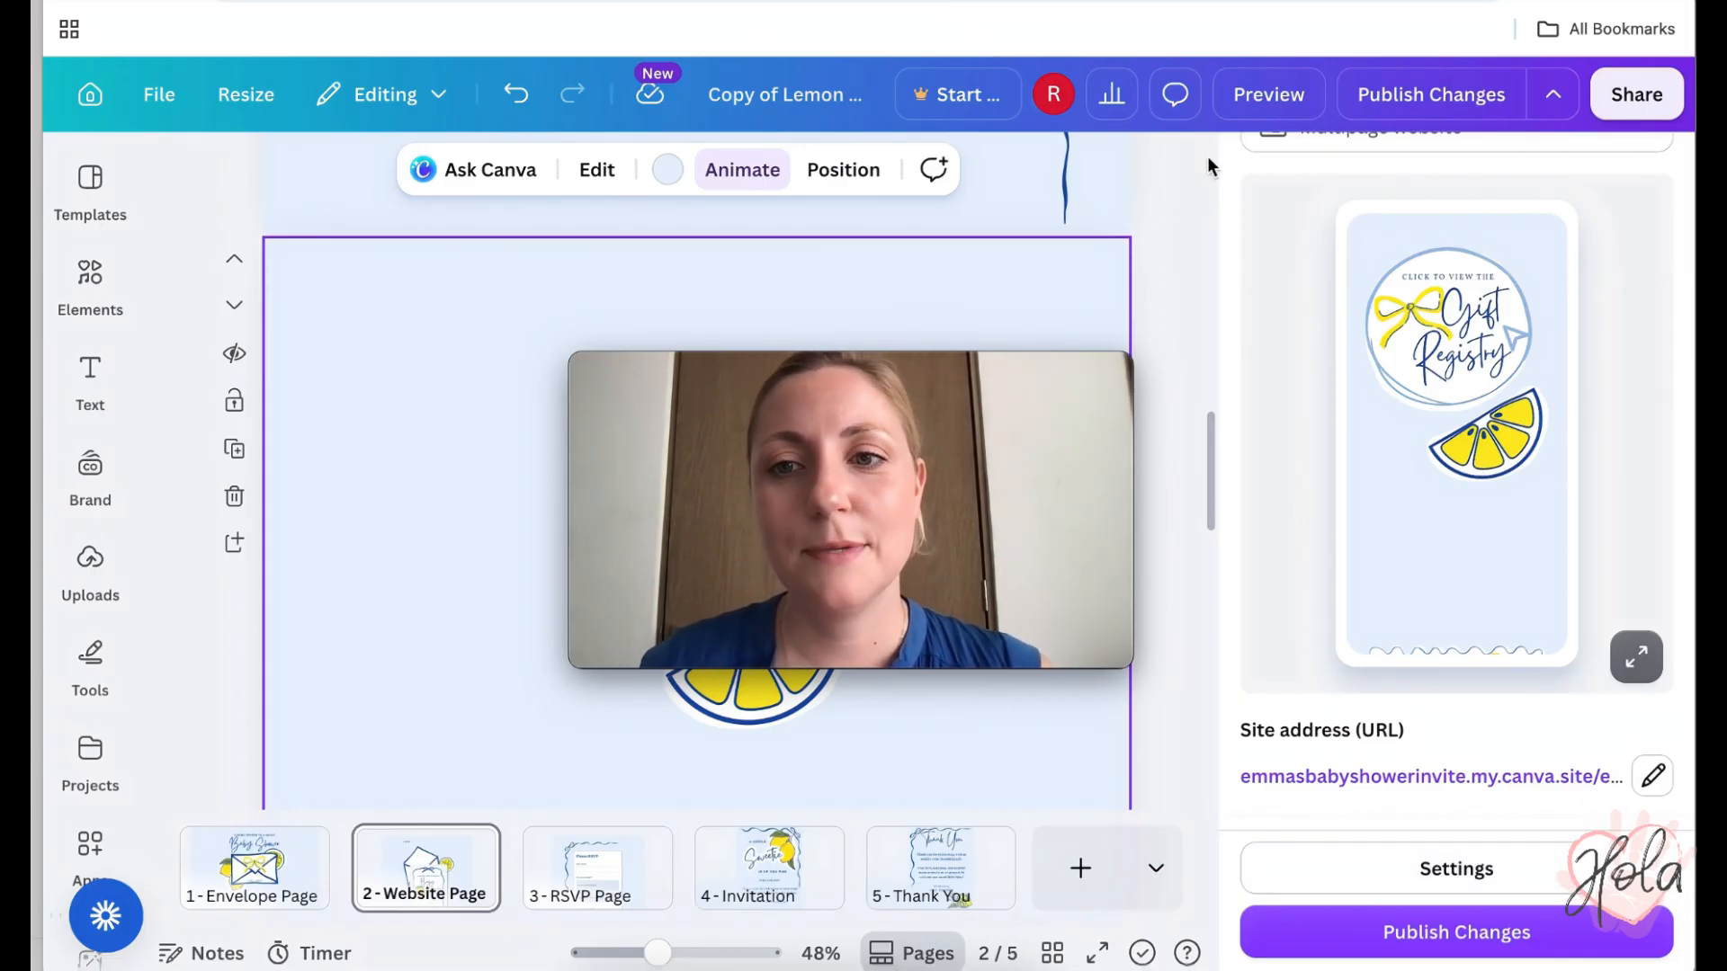
click(1162, 195)
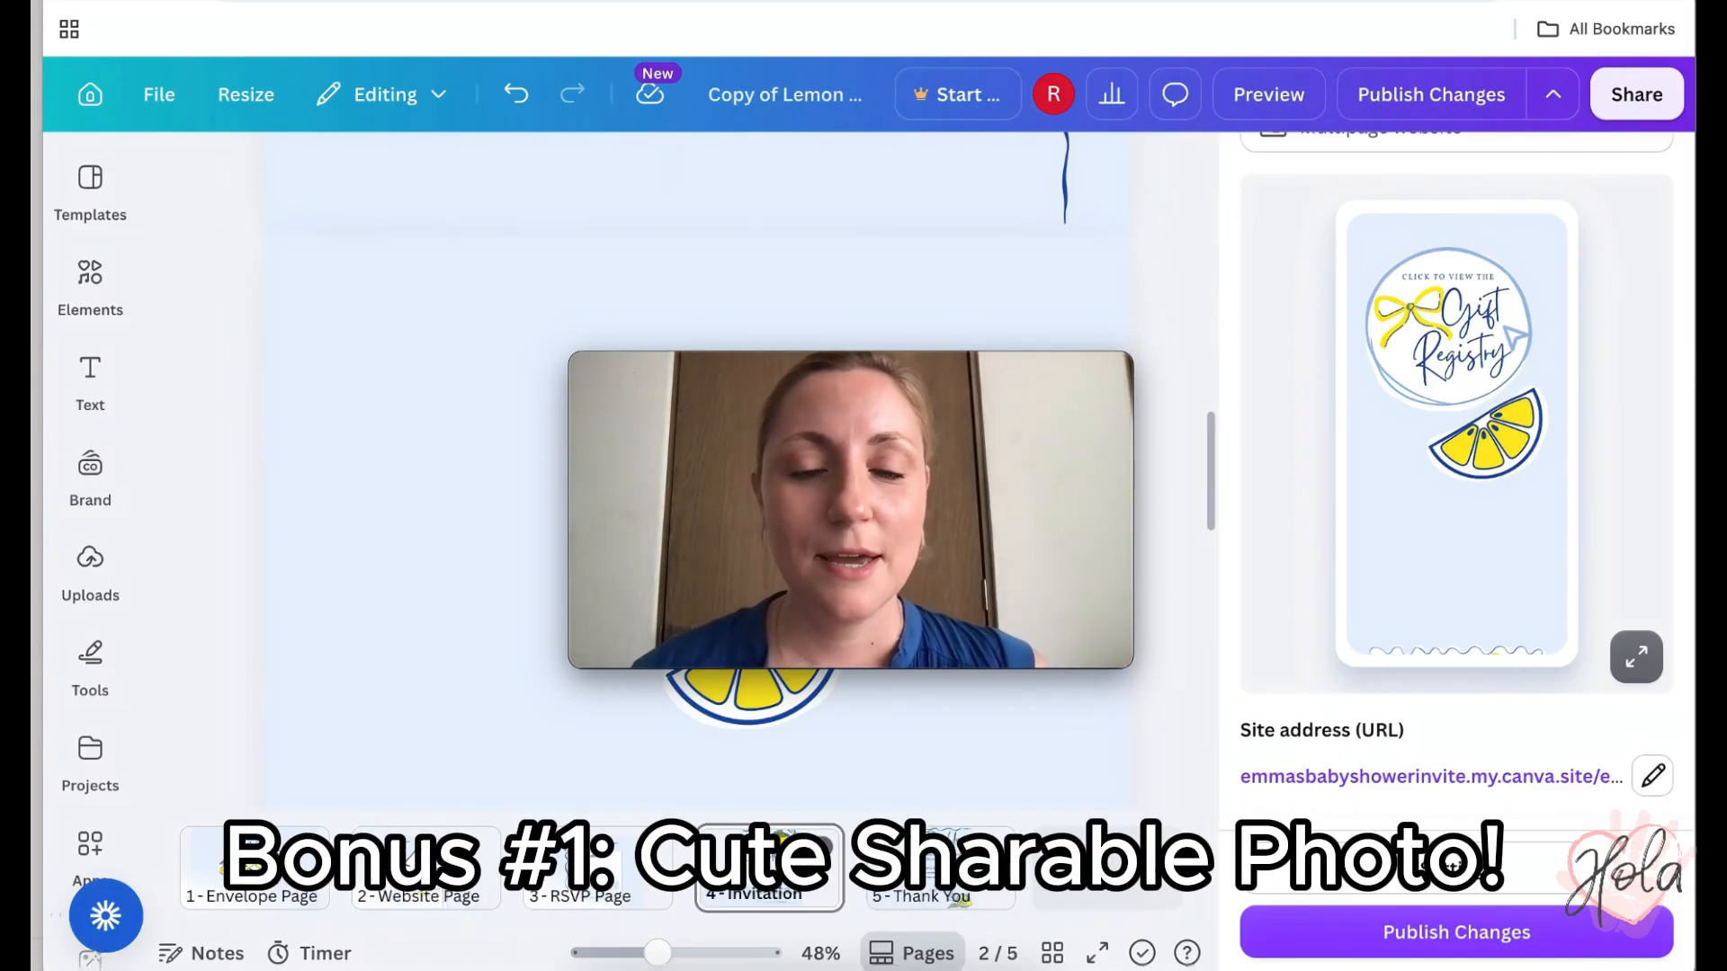
- Switch to page 4, the Invitation card
click(805, 867)
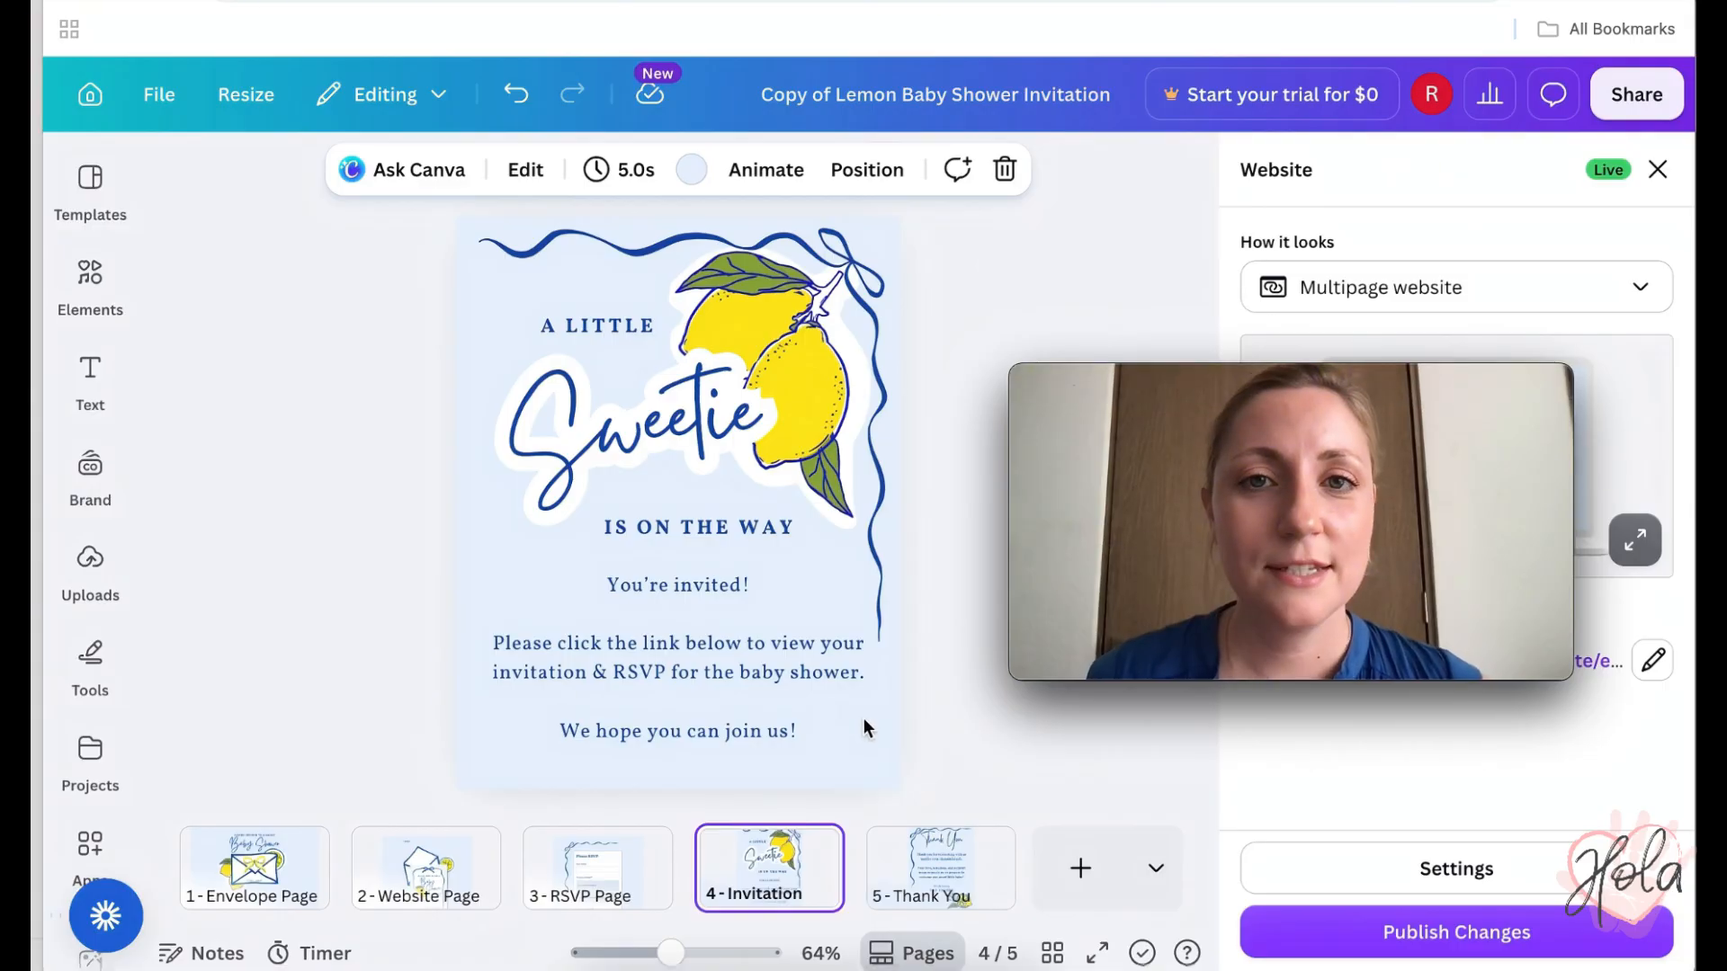
- Download only page 4 – Invitation as a PNG image
click(1629, 96)
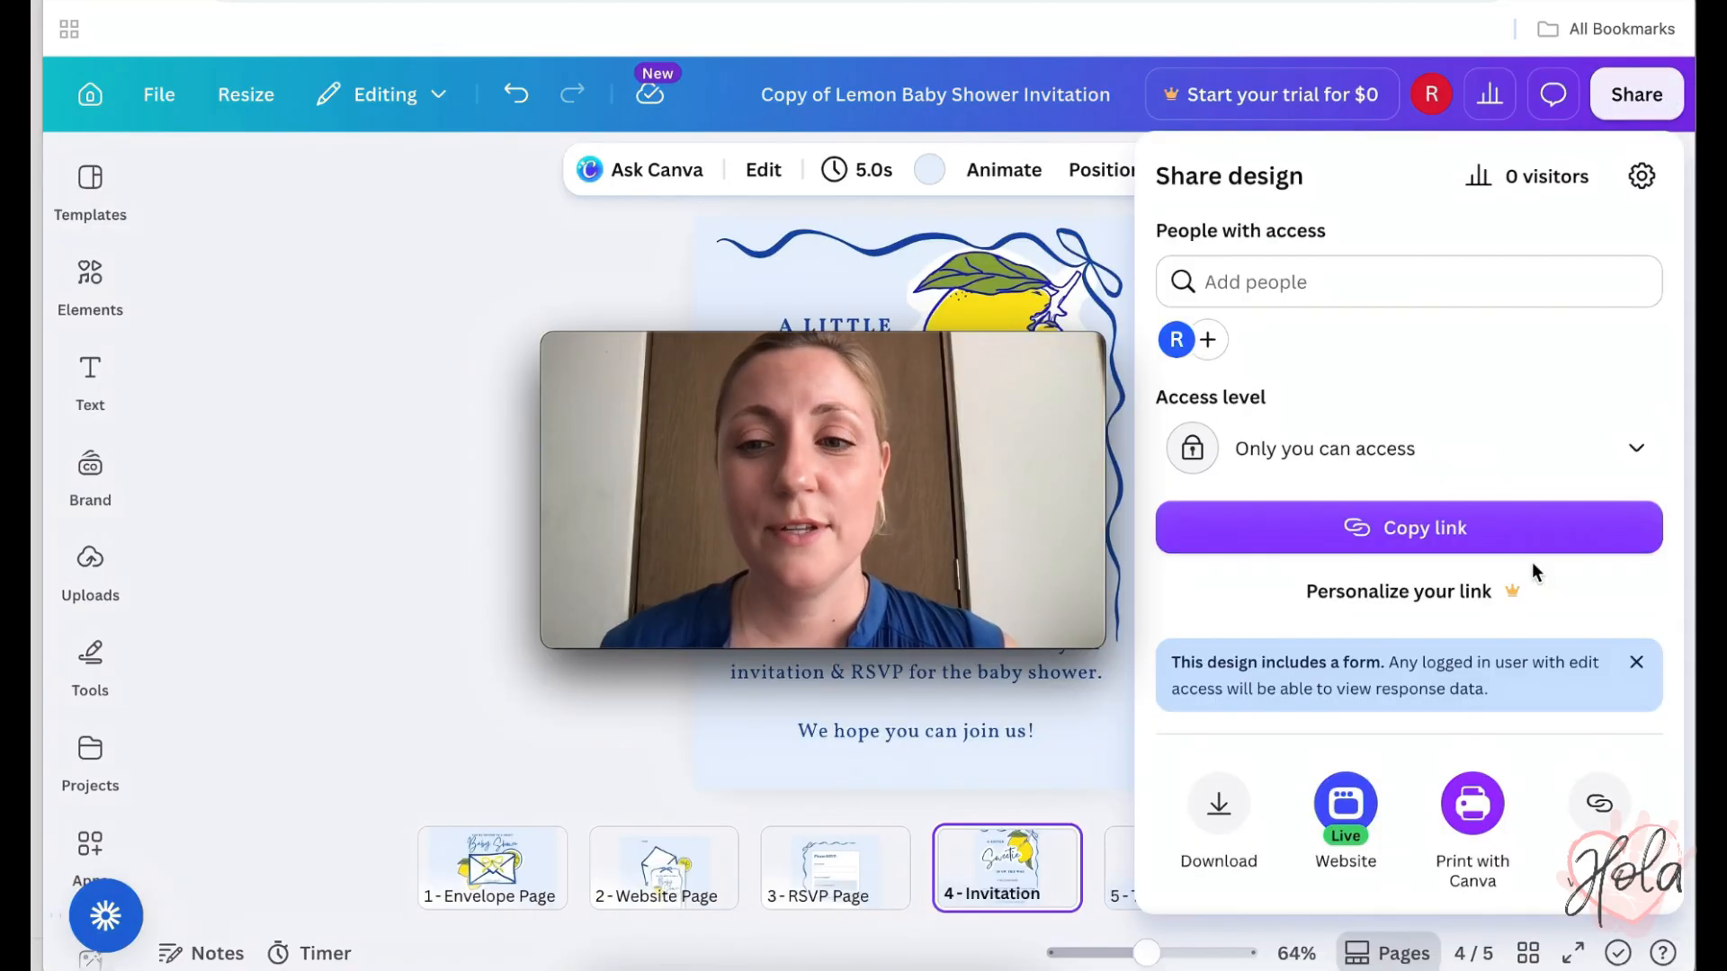
scroll(1531, 563, down, 1)
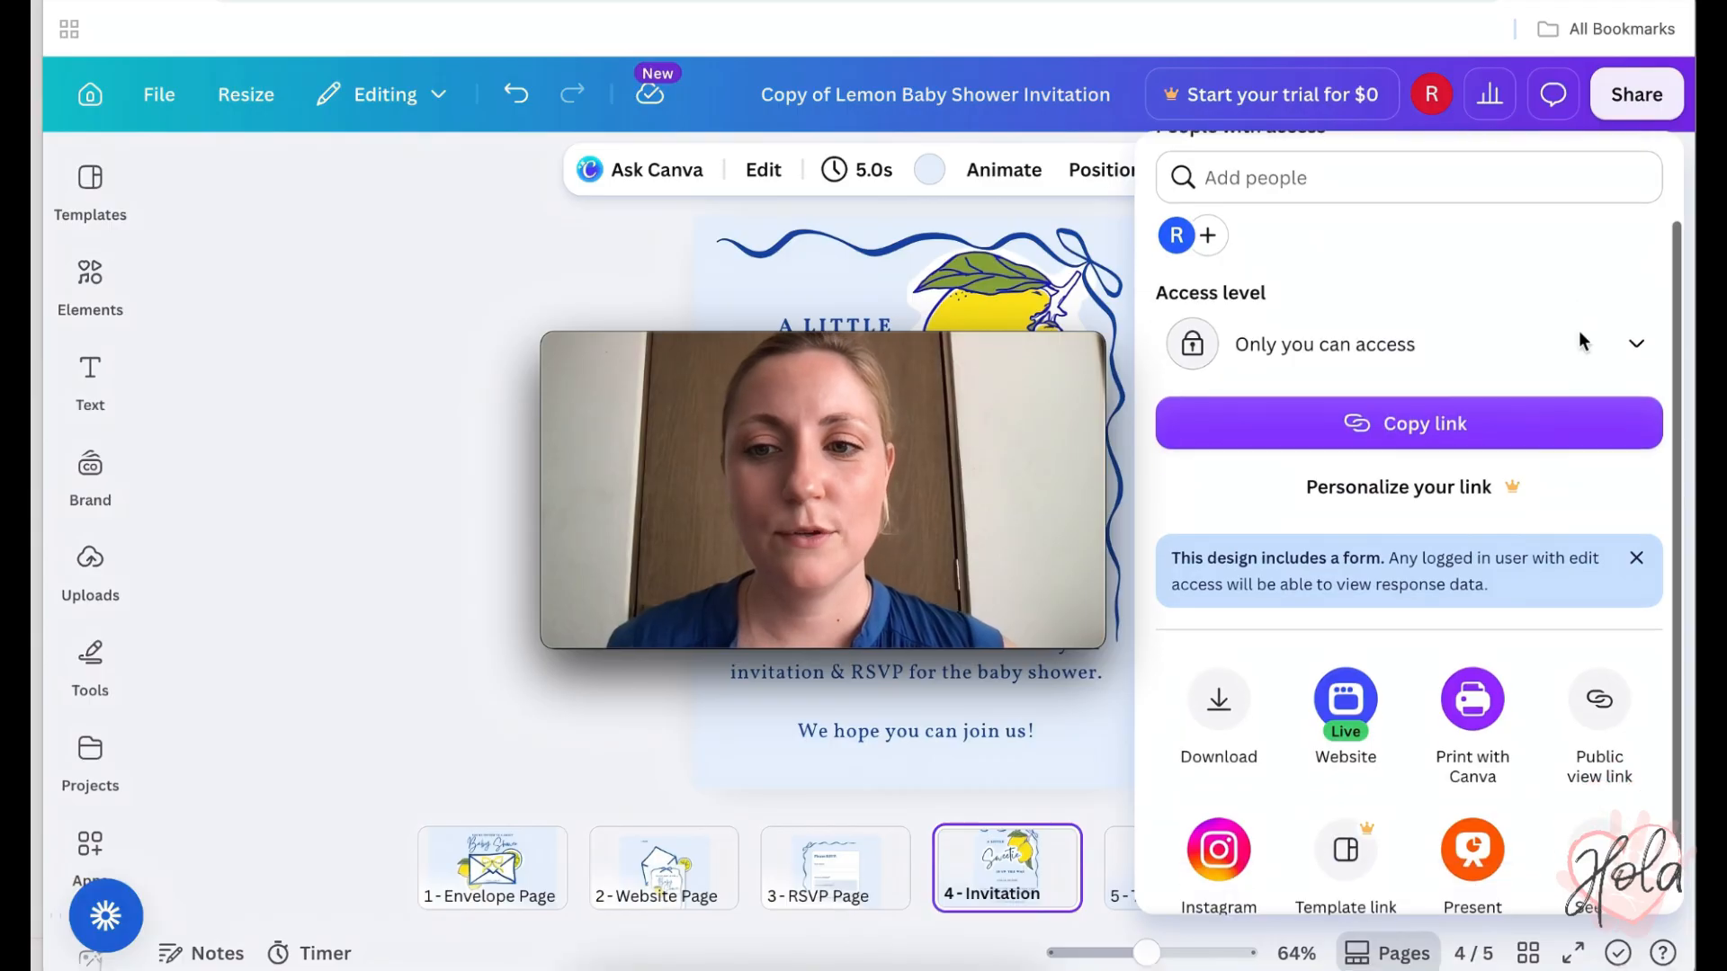
click(1225, 706)
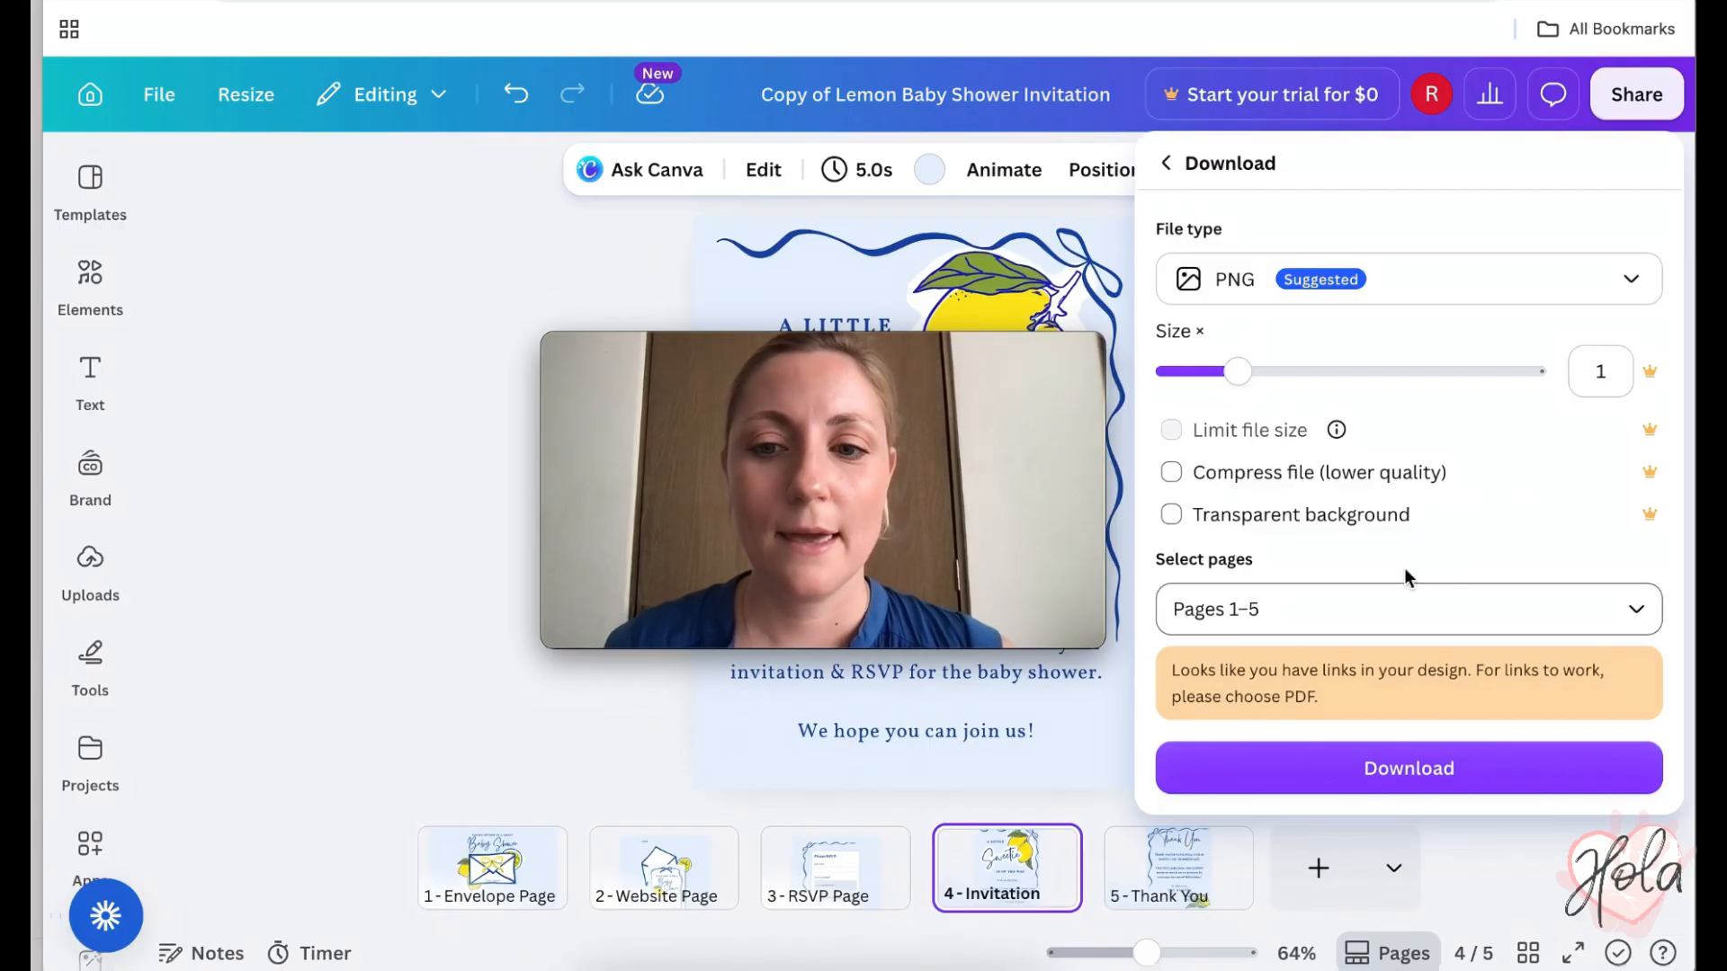
click(1633, 604)
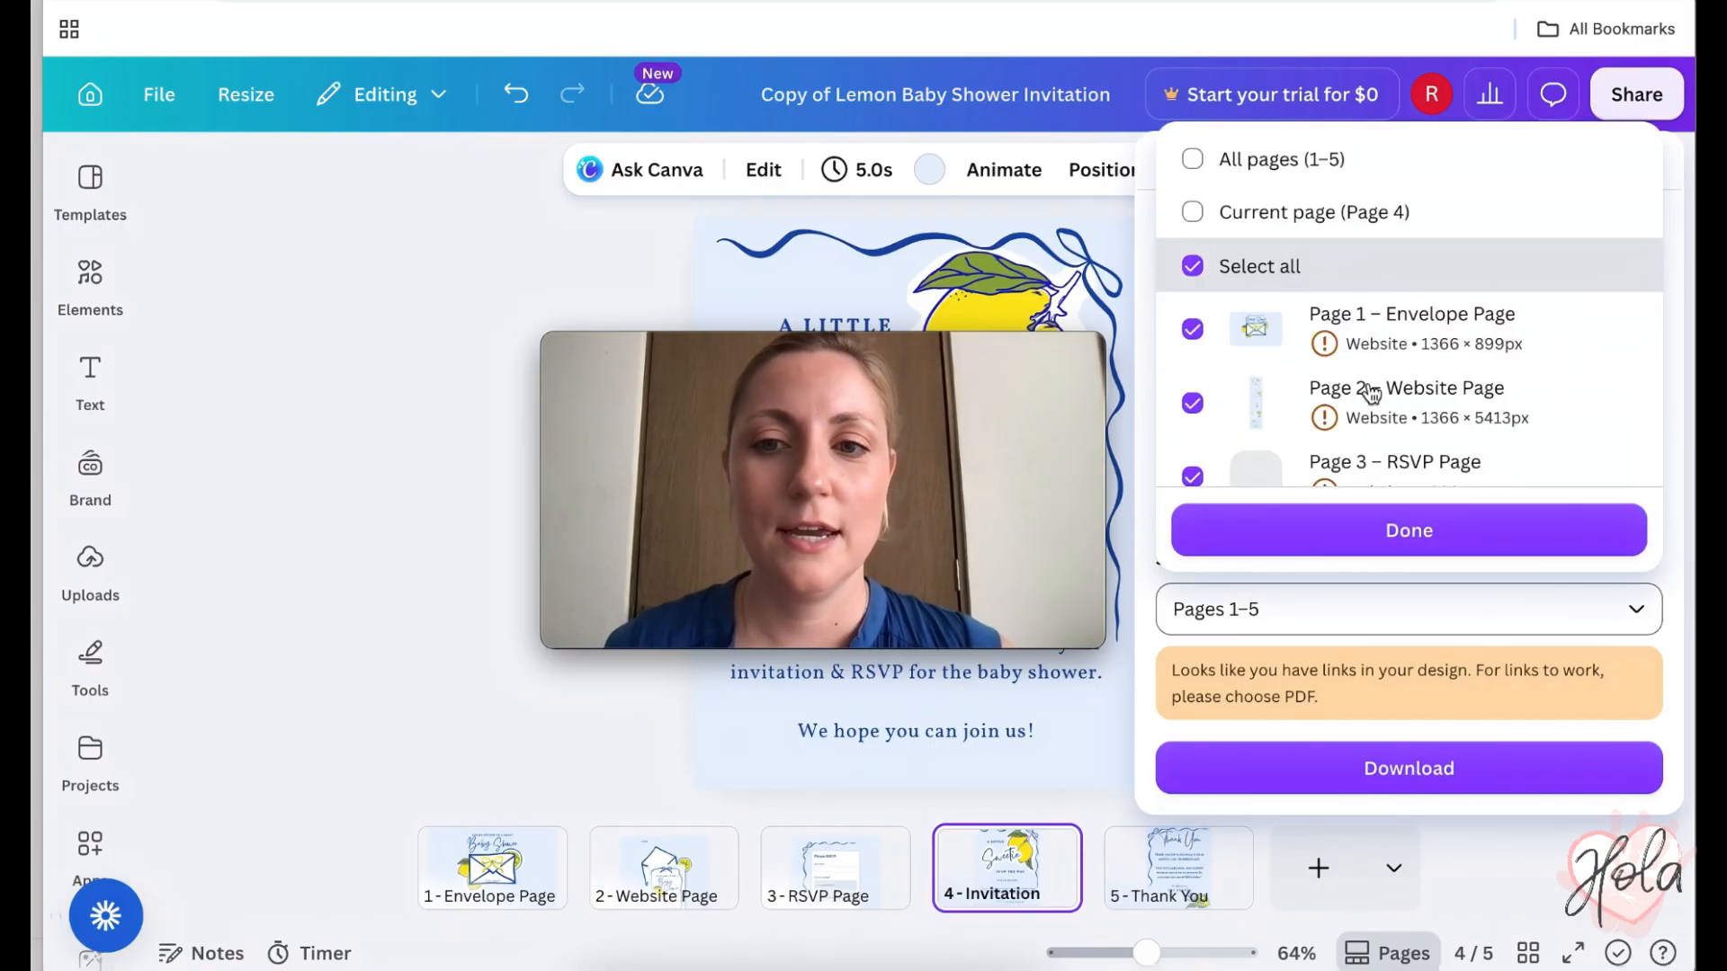
click(1193, 265)
scroll(1205, 352, down, 1)
scroll(1205, 353, down, 1)
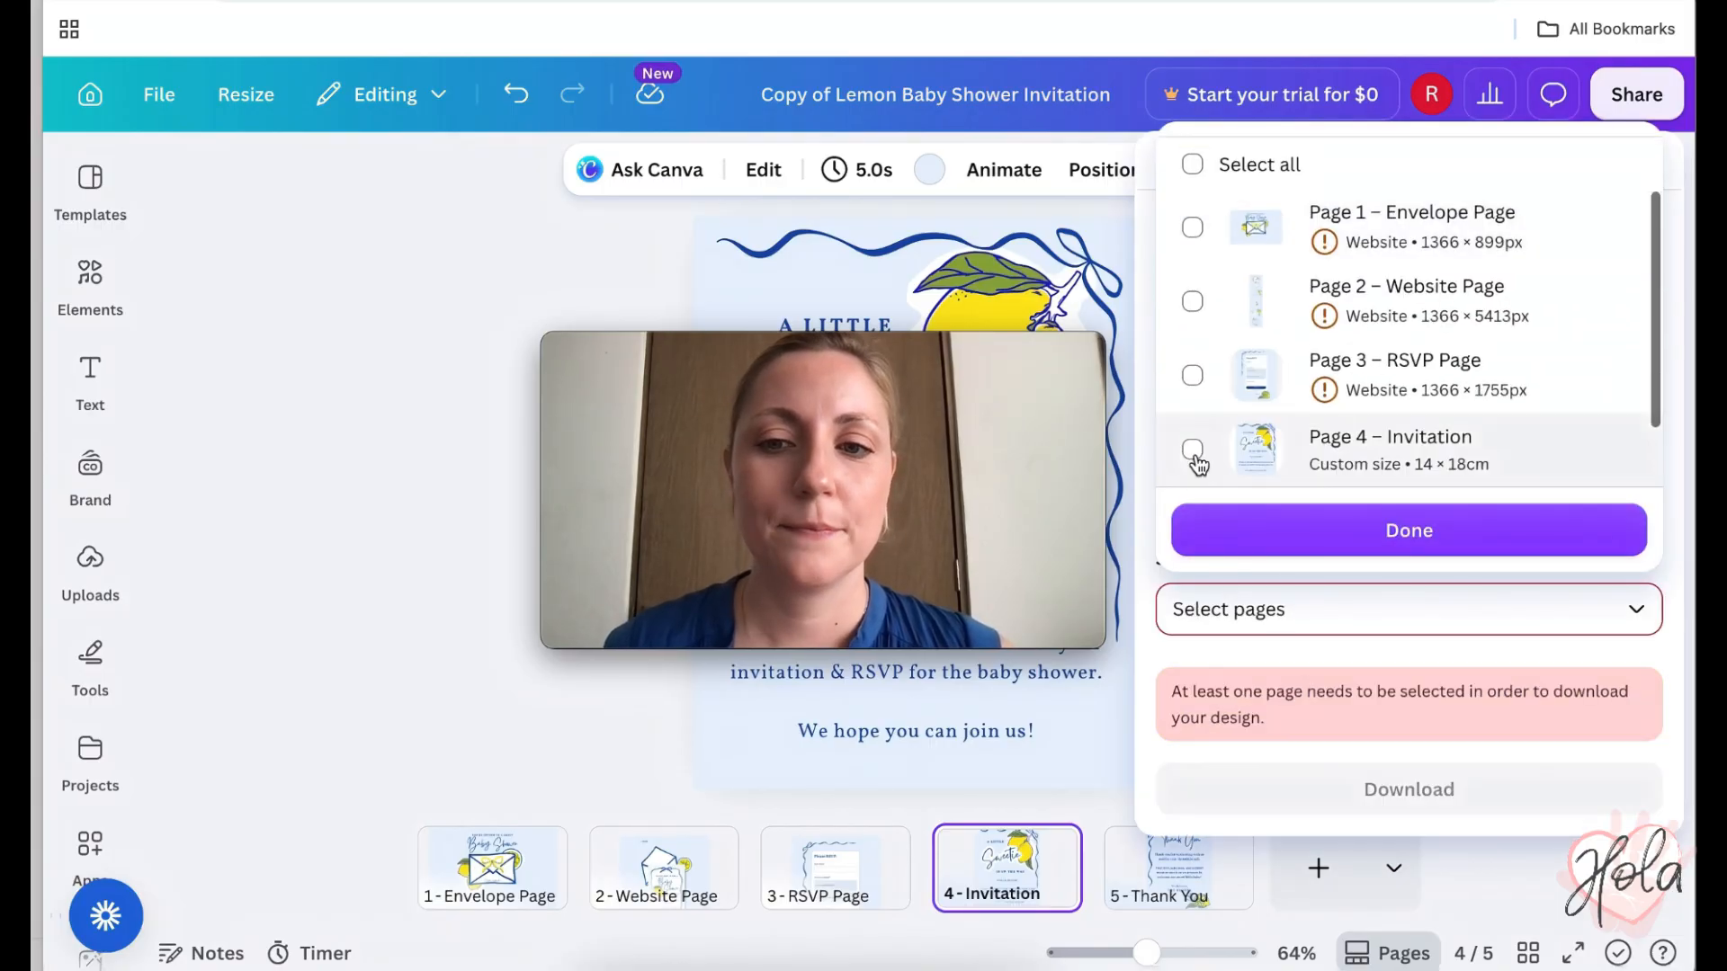
click(1193, 450)
click(1407, 533)
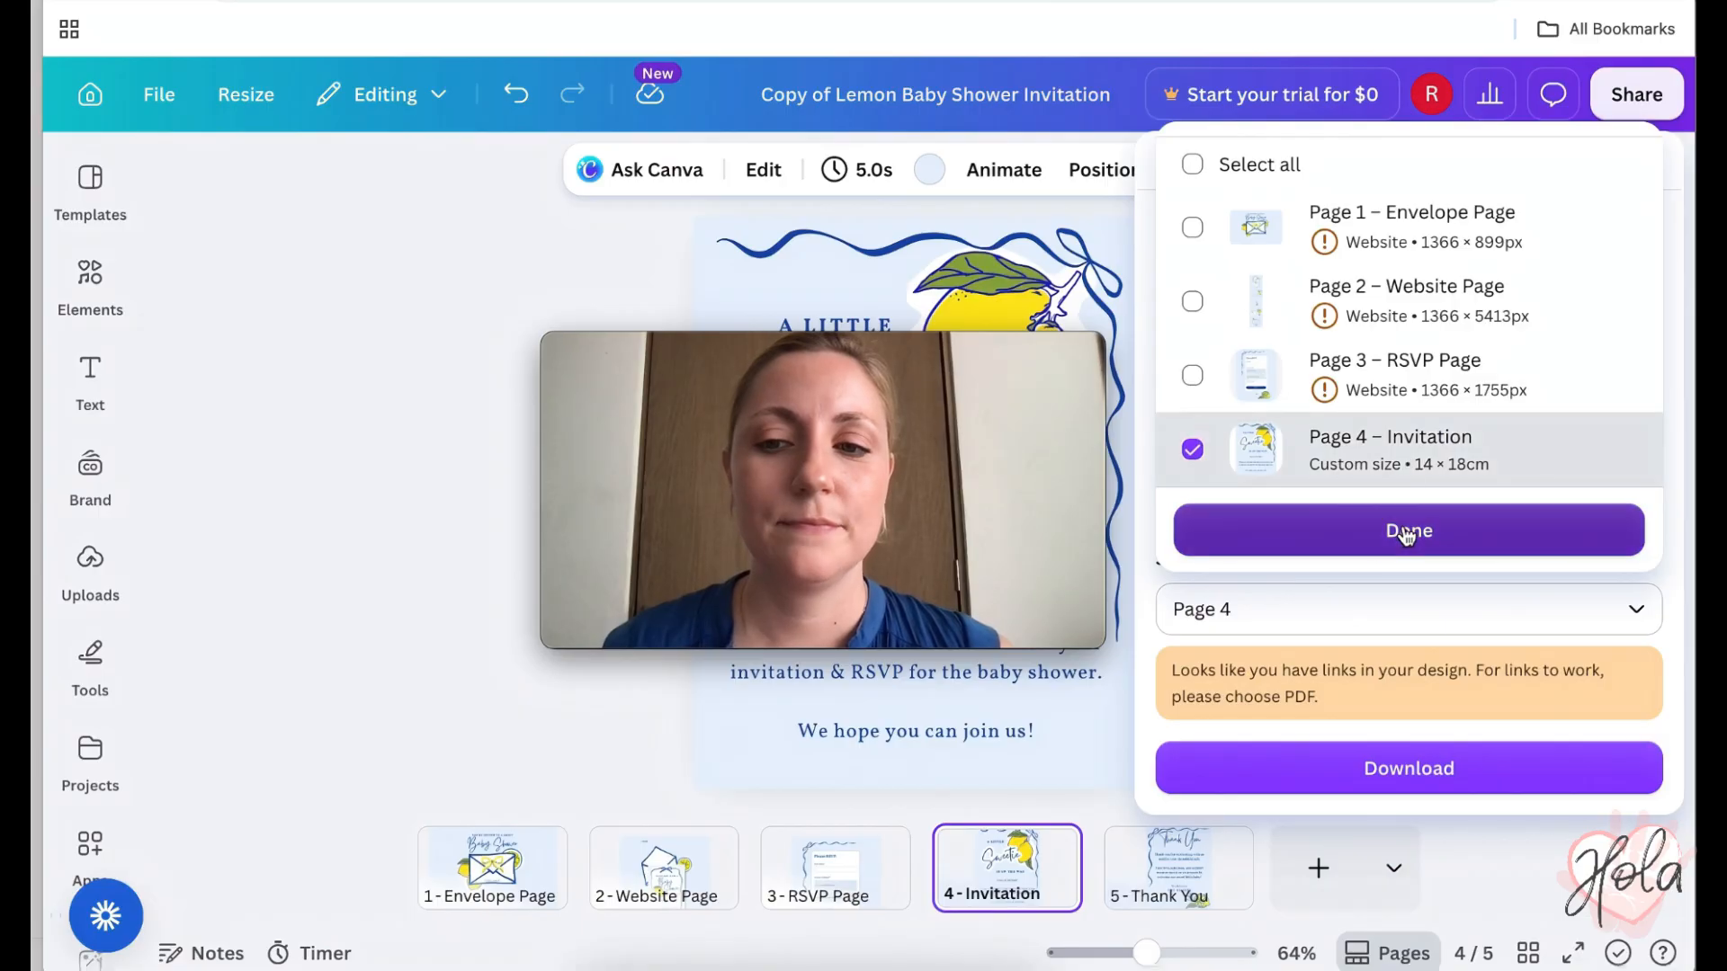
click(1411, 775)
click(1409, 770)
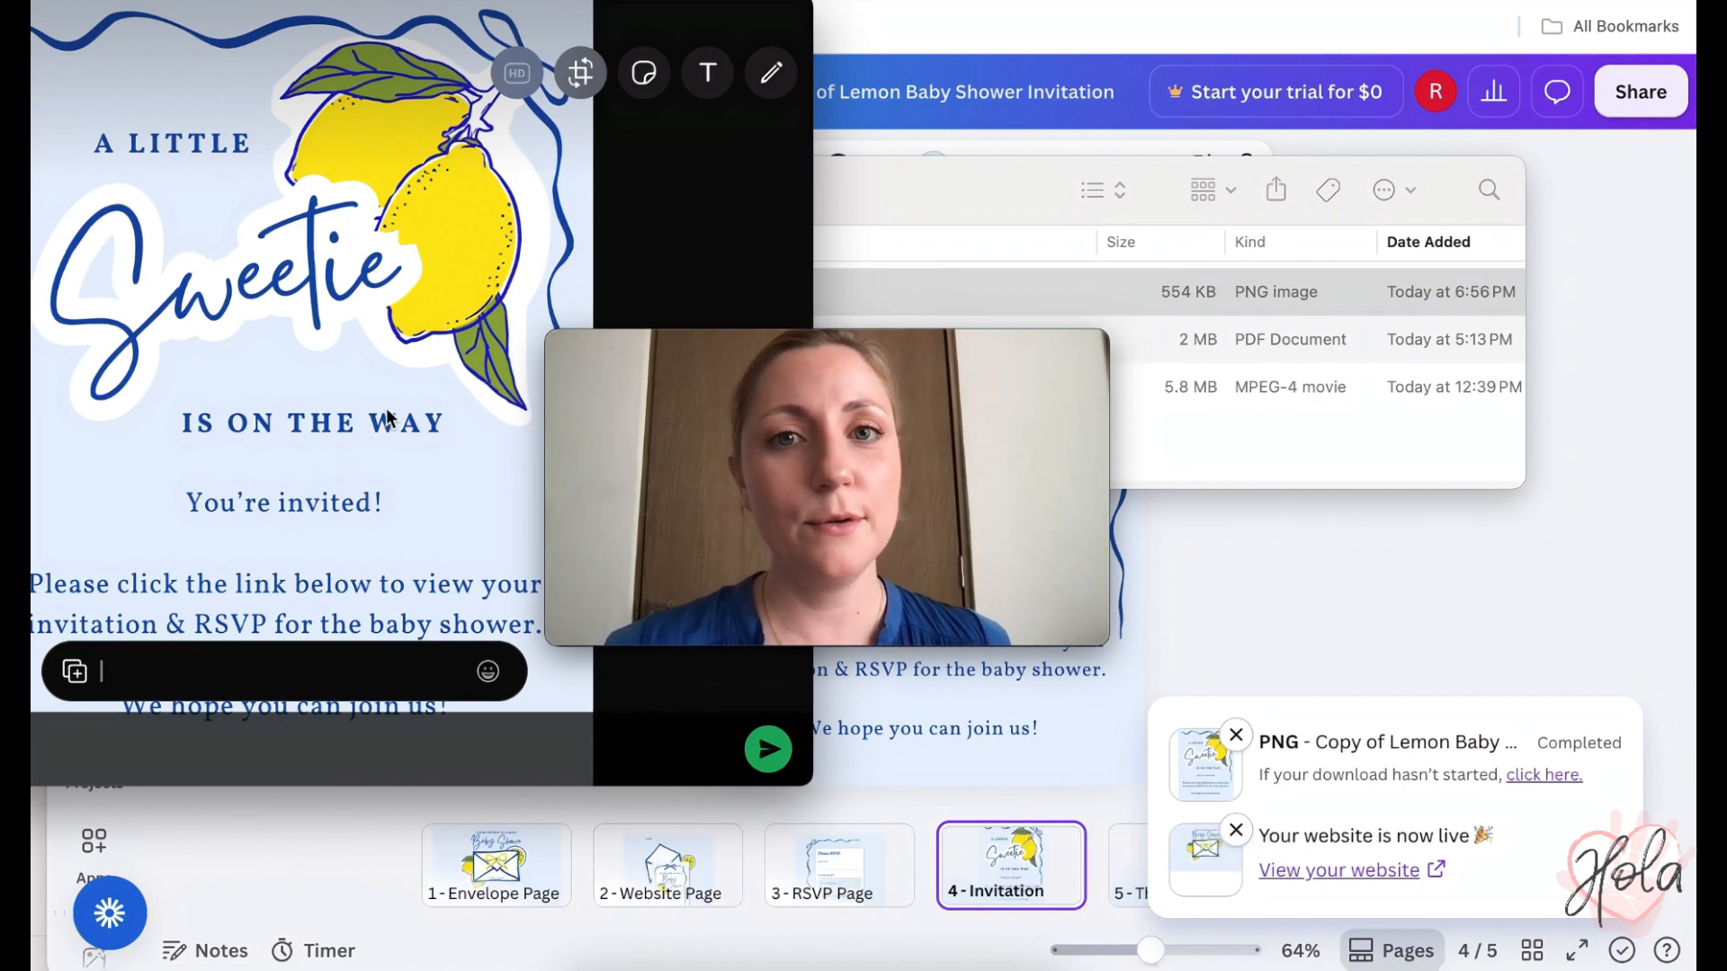
- Paste the website link under the attached invitation image and send the message
key(super+v)
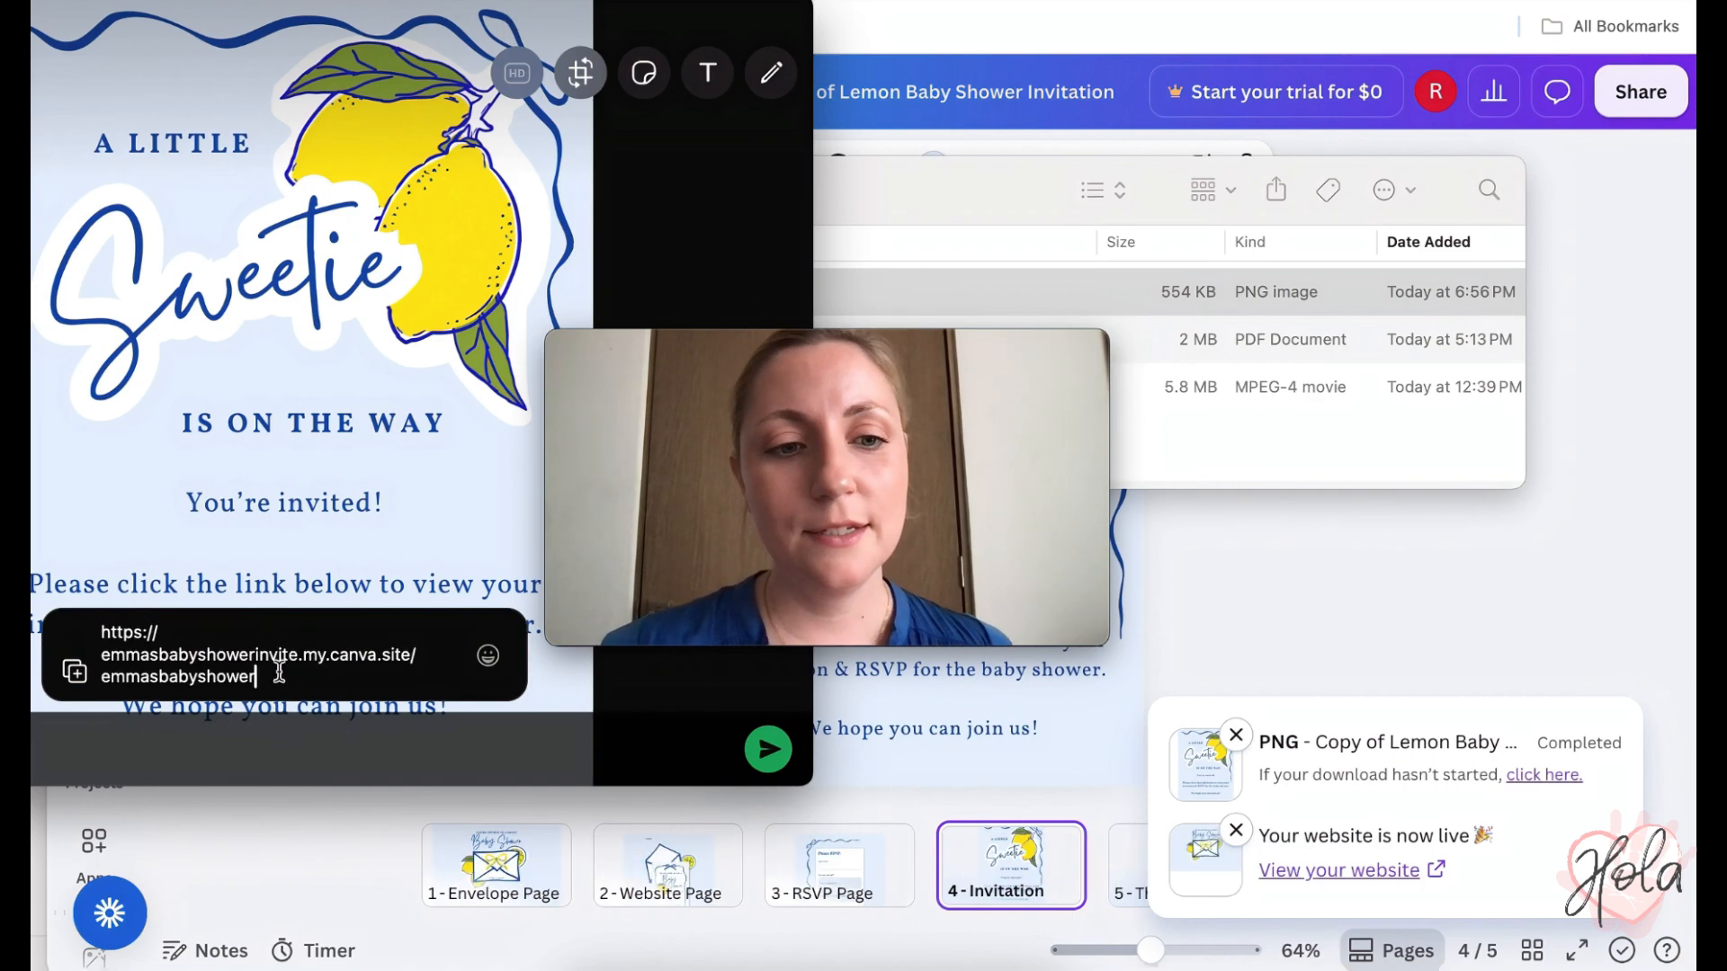
click(768, 748)
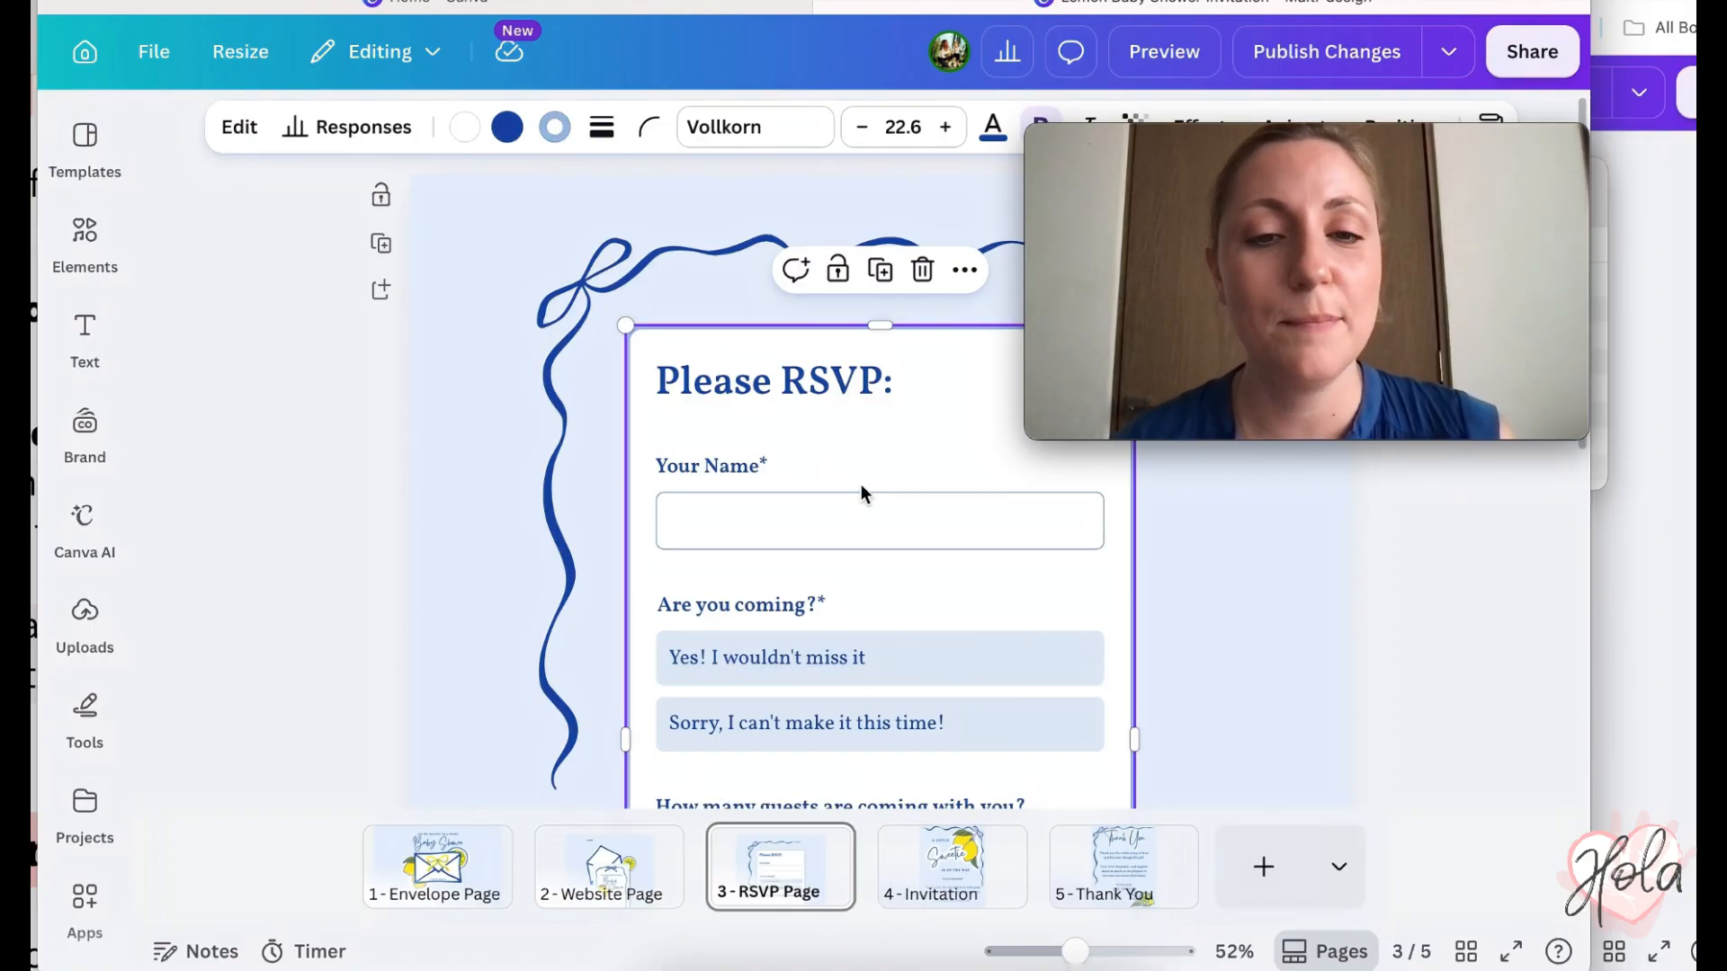
- Select the RSVP form on page 3 and view its Responses, briefly checking the PDF guide
key(Escape)
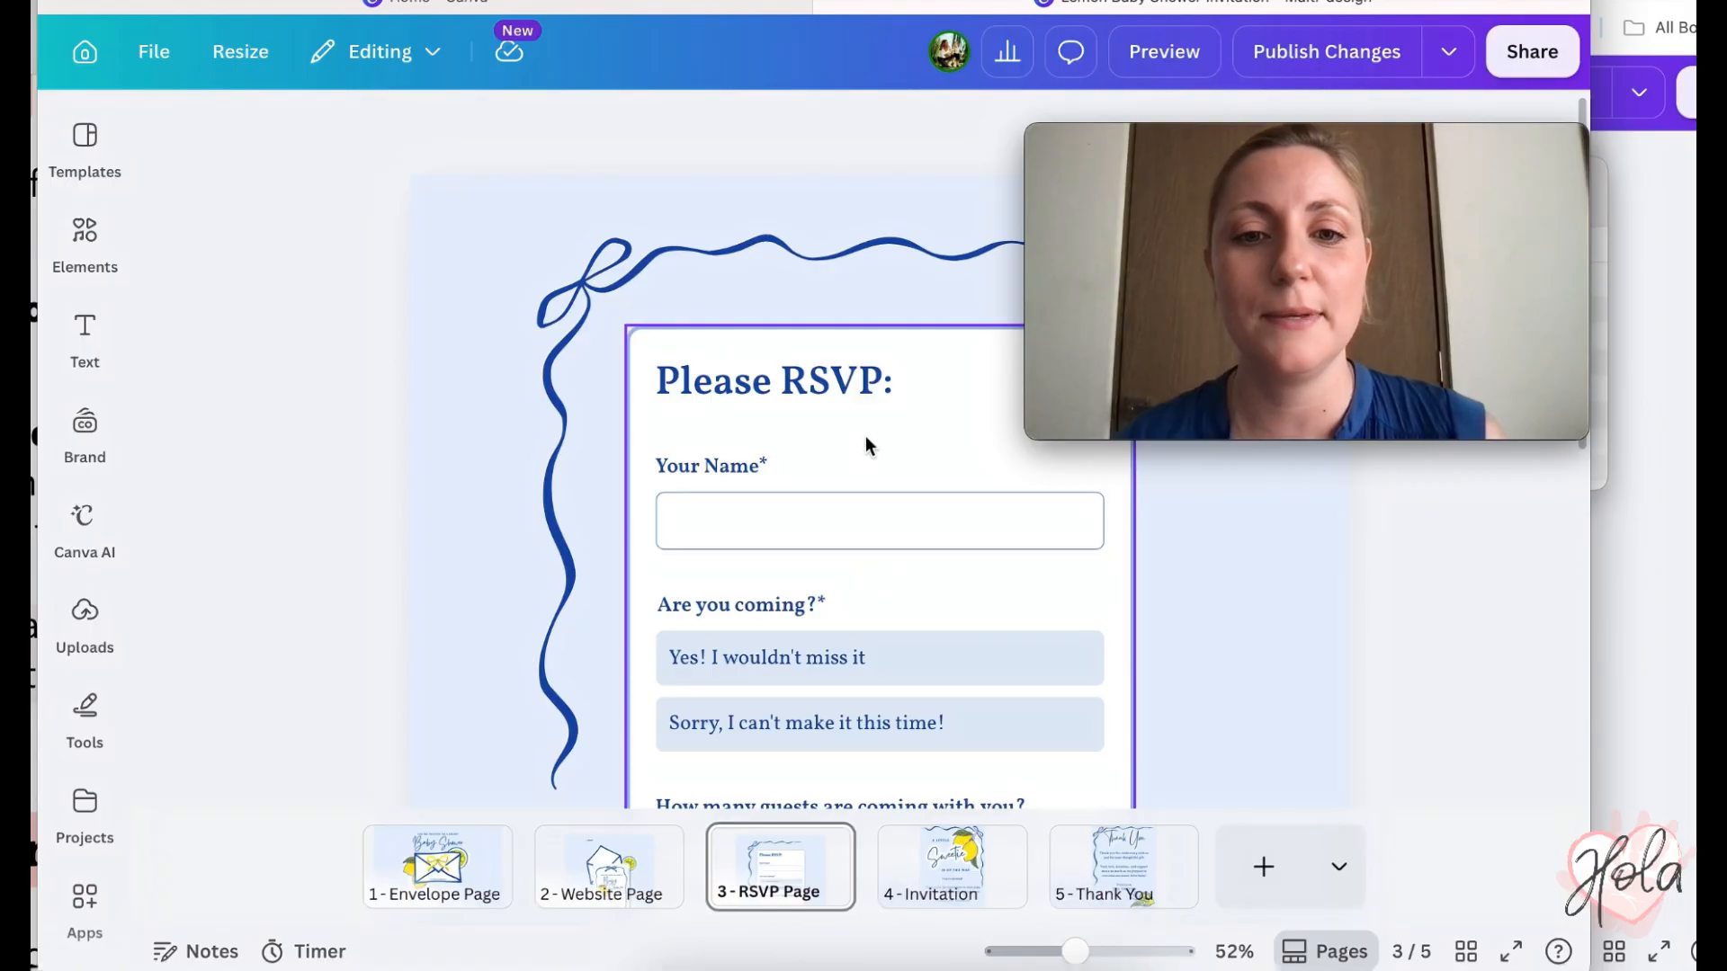
click(865, 436)
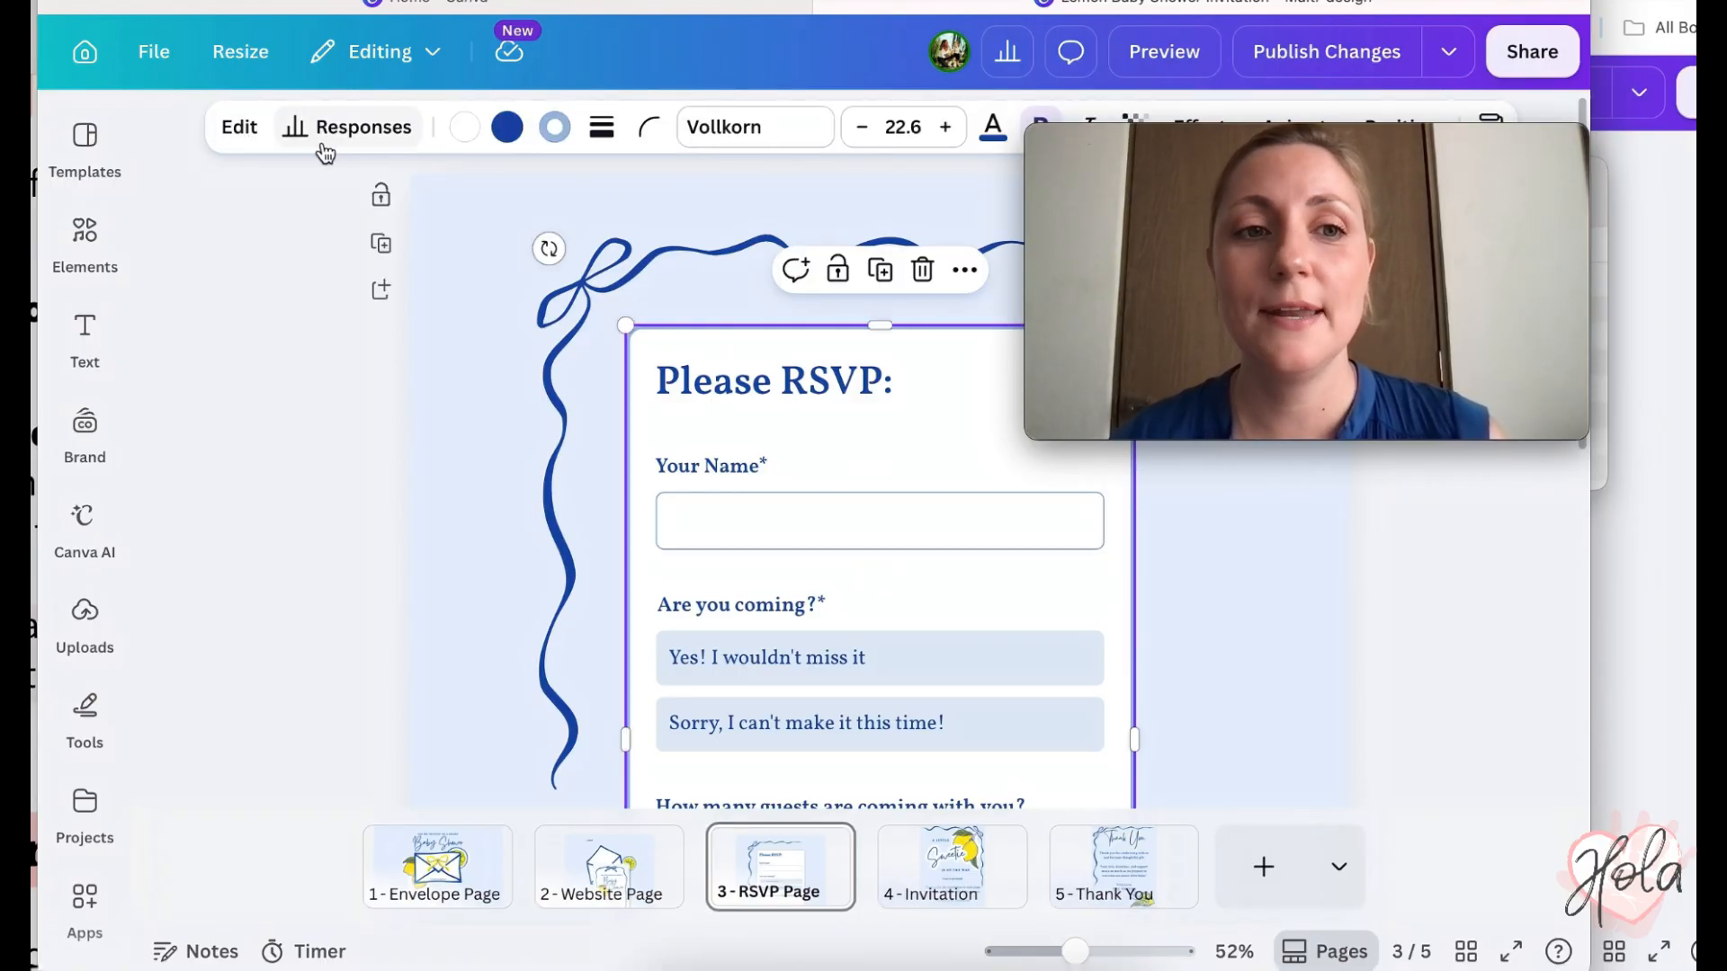
click(350, 128)
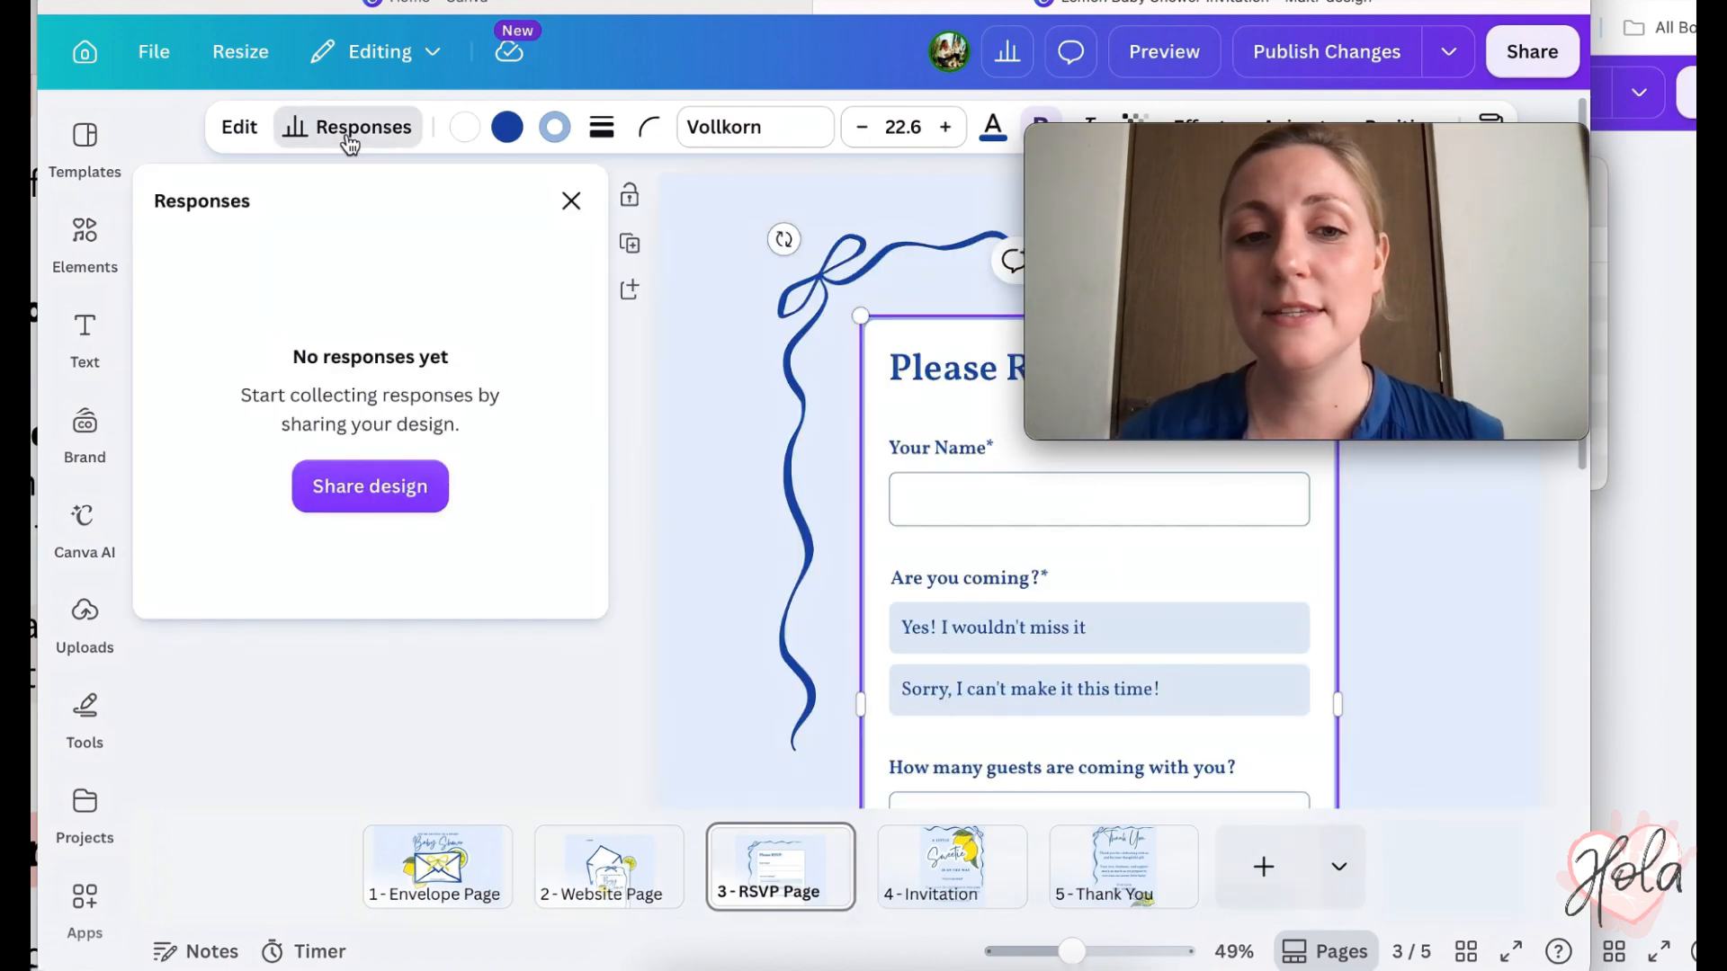
key(super+Tab)
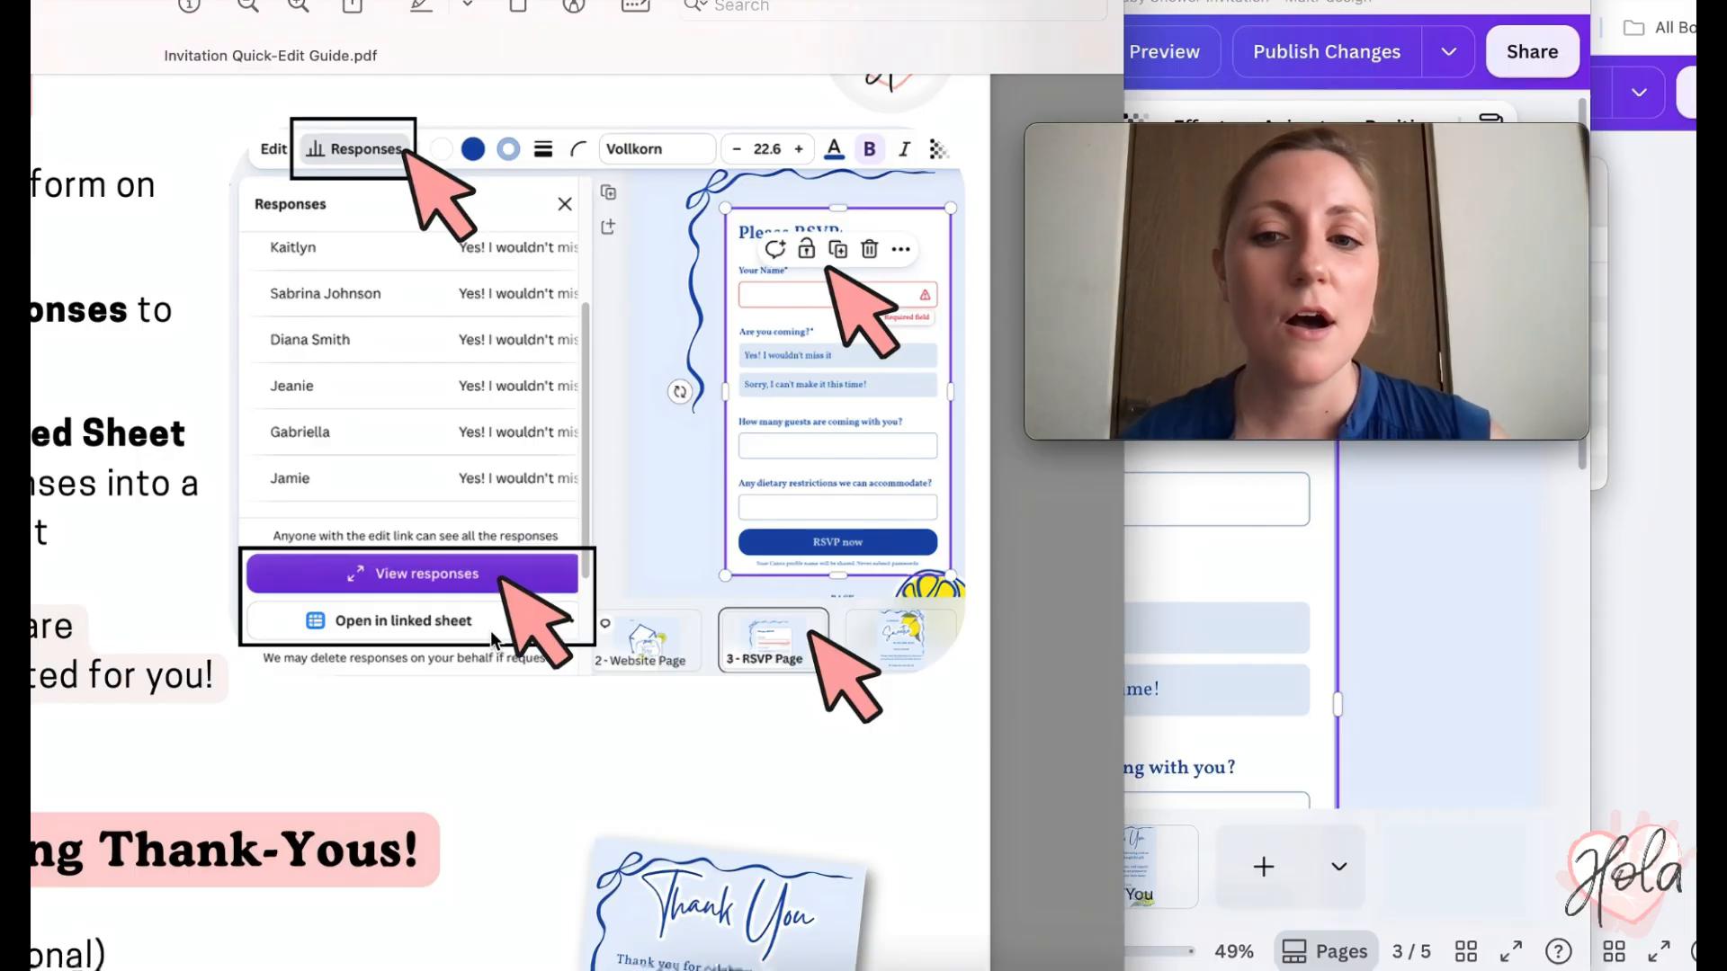
click(1211, 548)
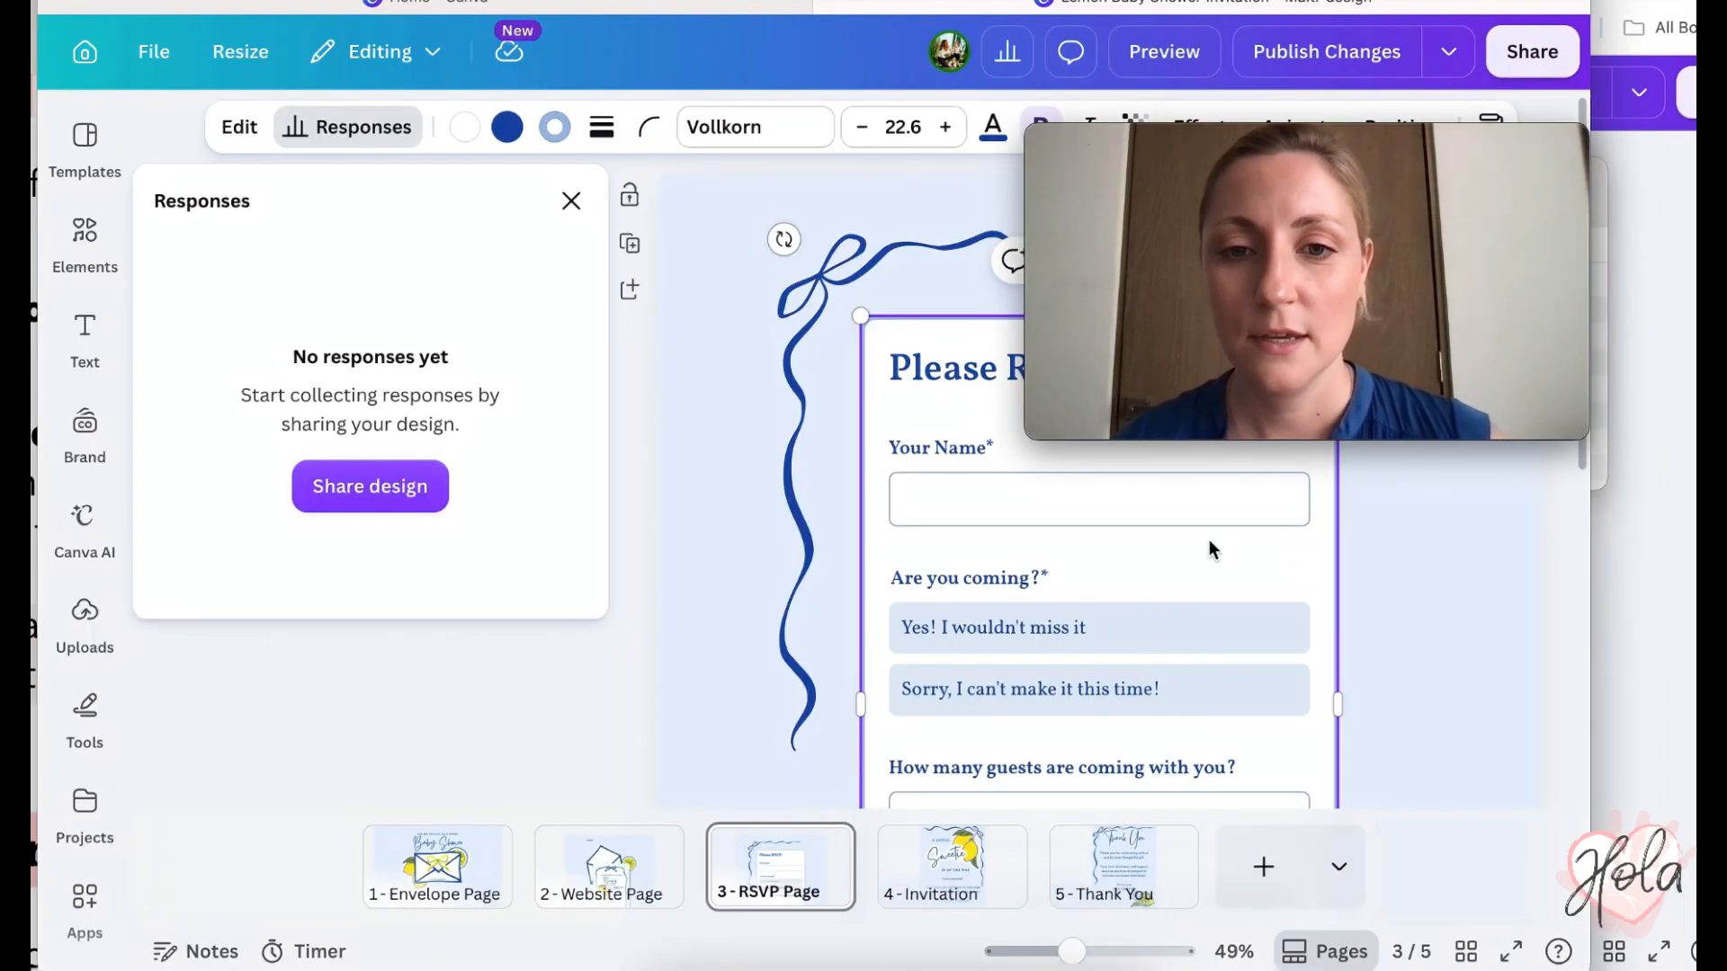
- Reselect the RSVP form and reopen its Responses panel, showing no responses yet
key(Escape)
scroll(990, 385, up, 1)
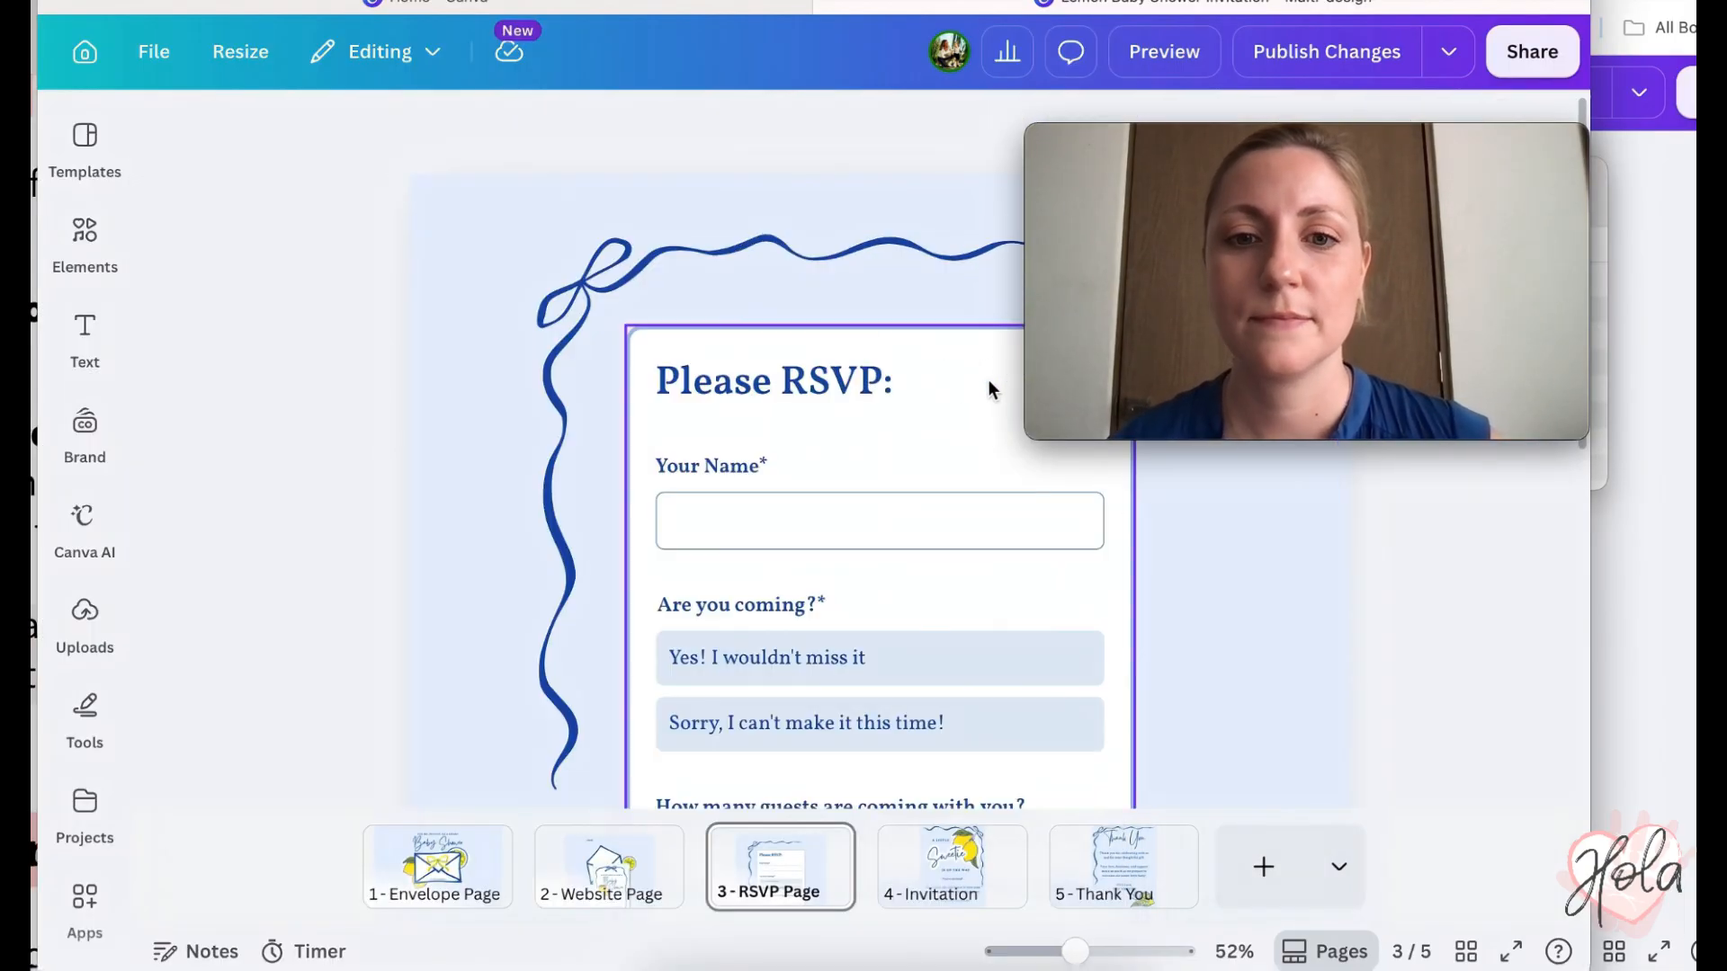
click(990, 385)
click(392, 129)
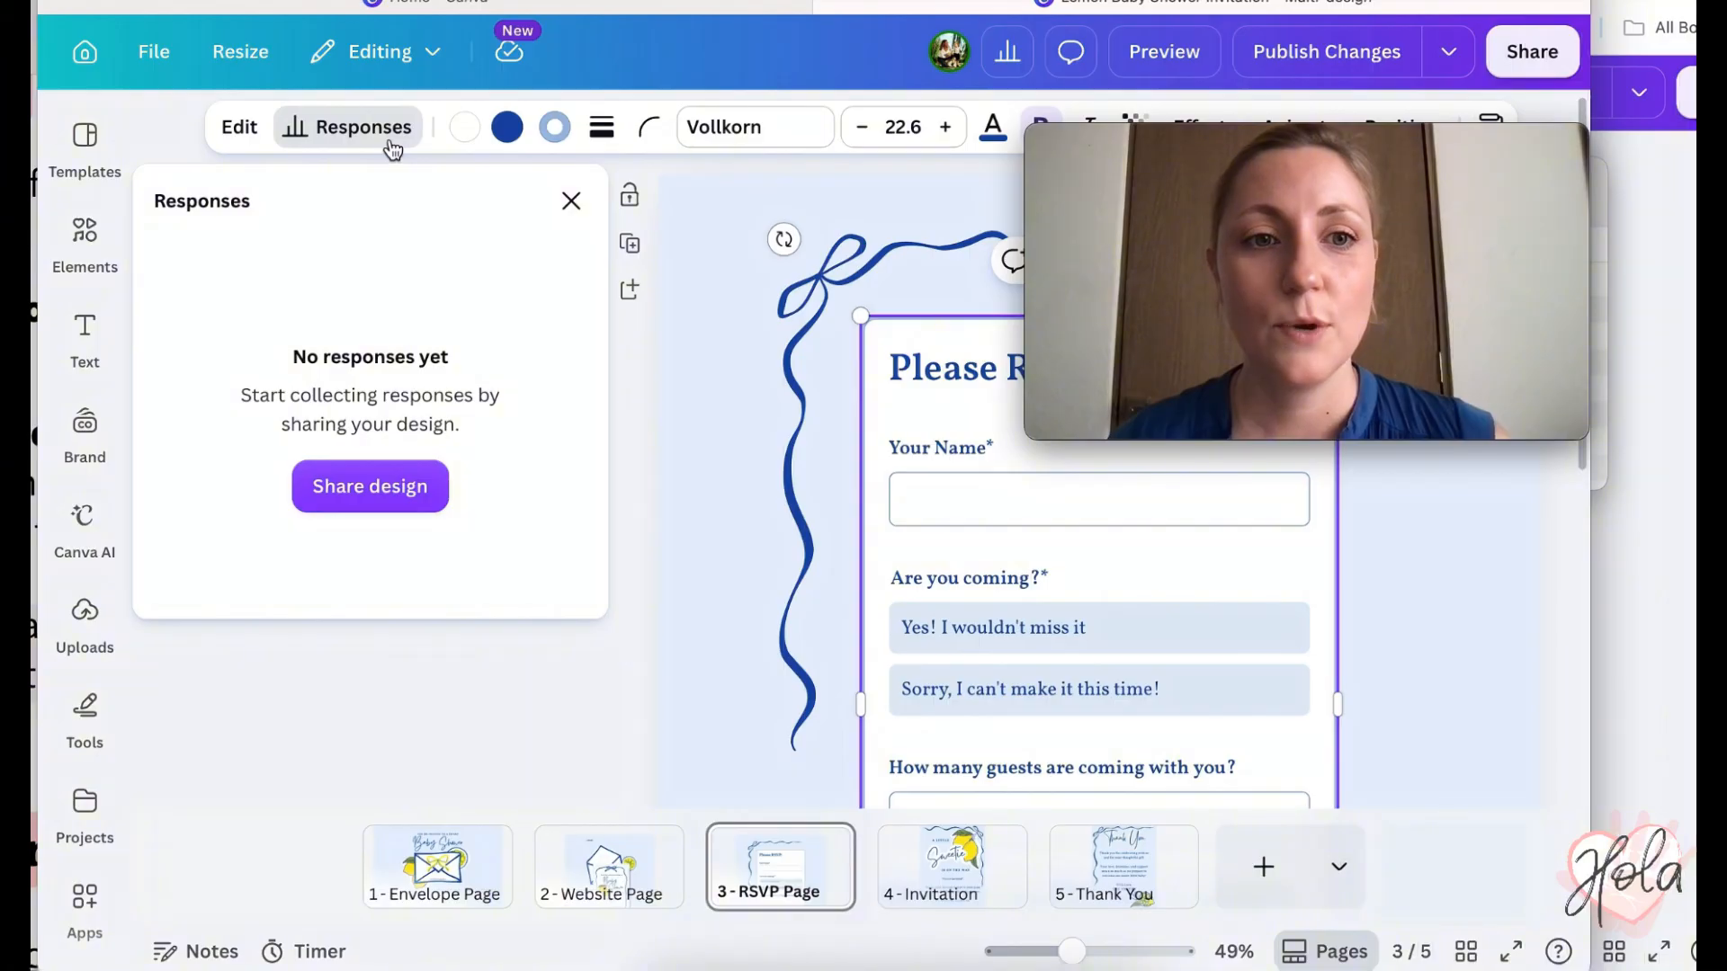
mouse_move(1172, 170)
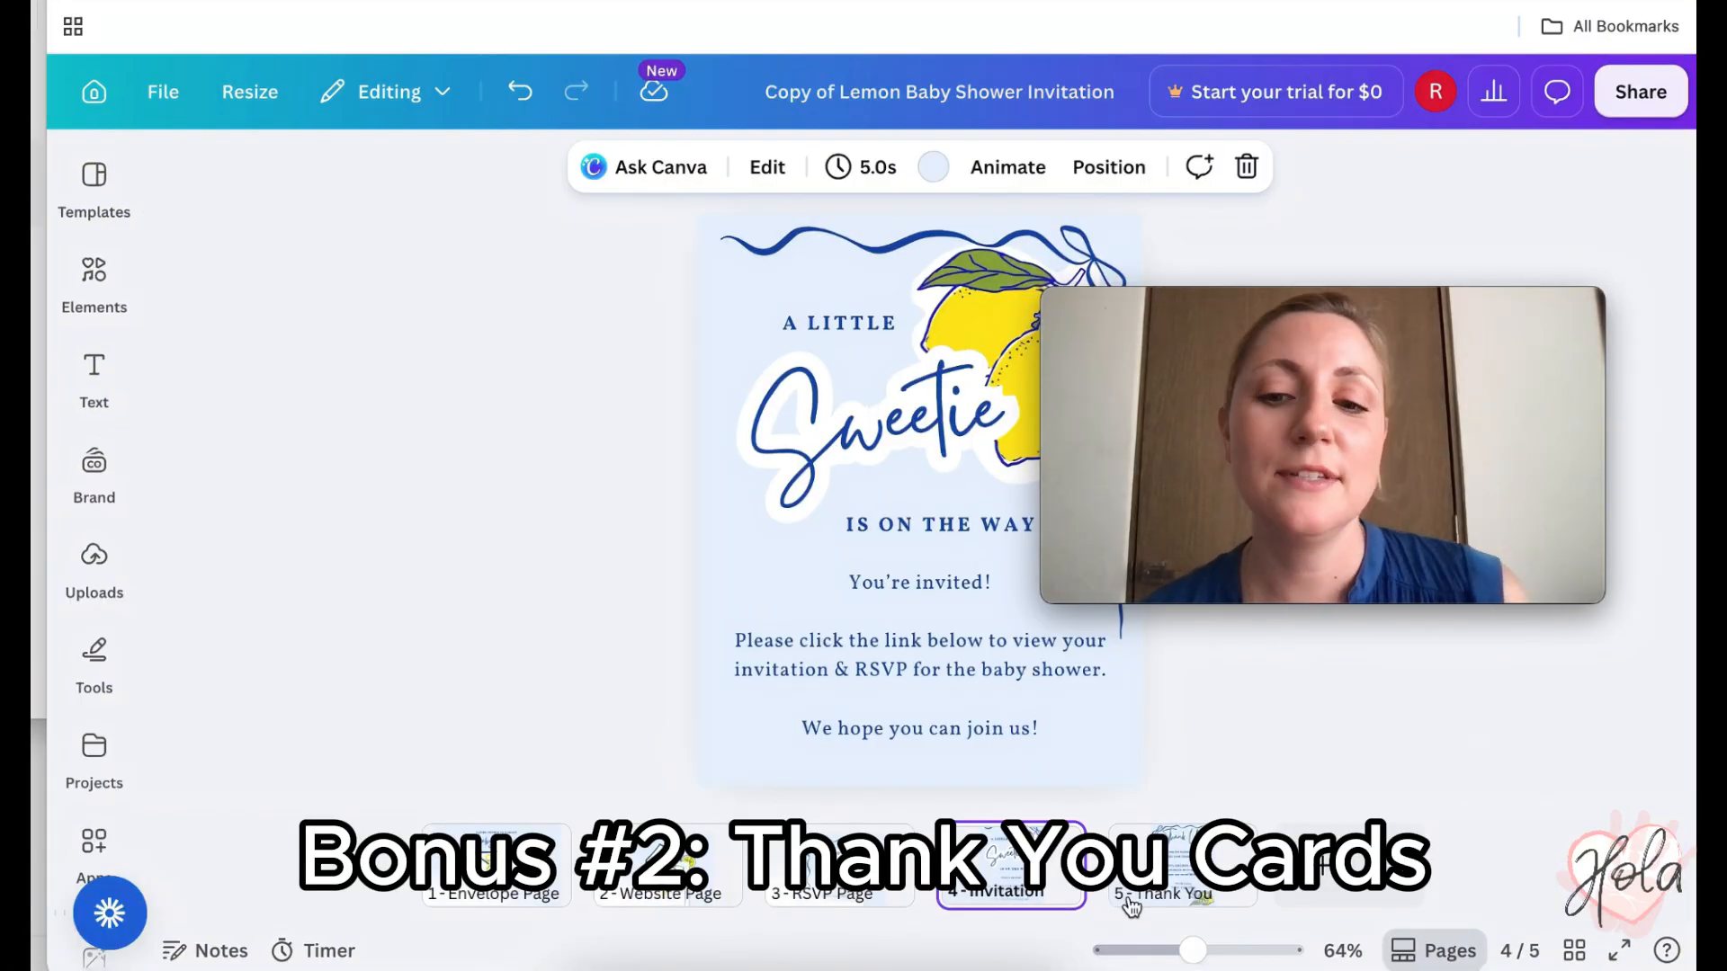
- Go to page 5 – Thank You and edit the signature name text box
click(1173, 868)
mouse_move(1275, 318)
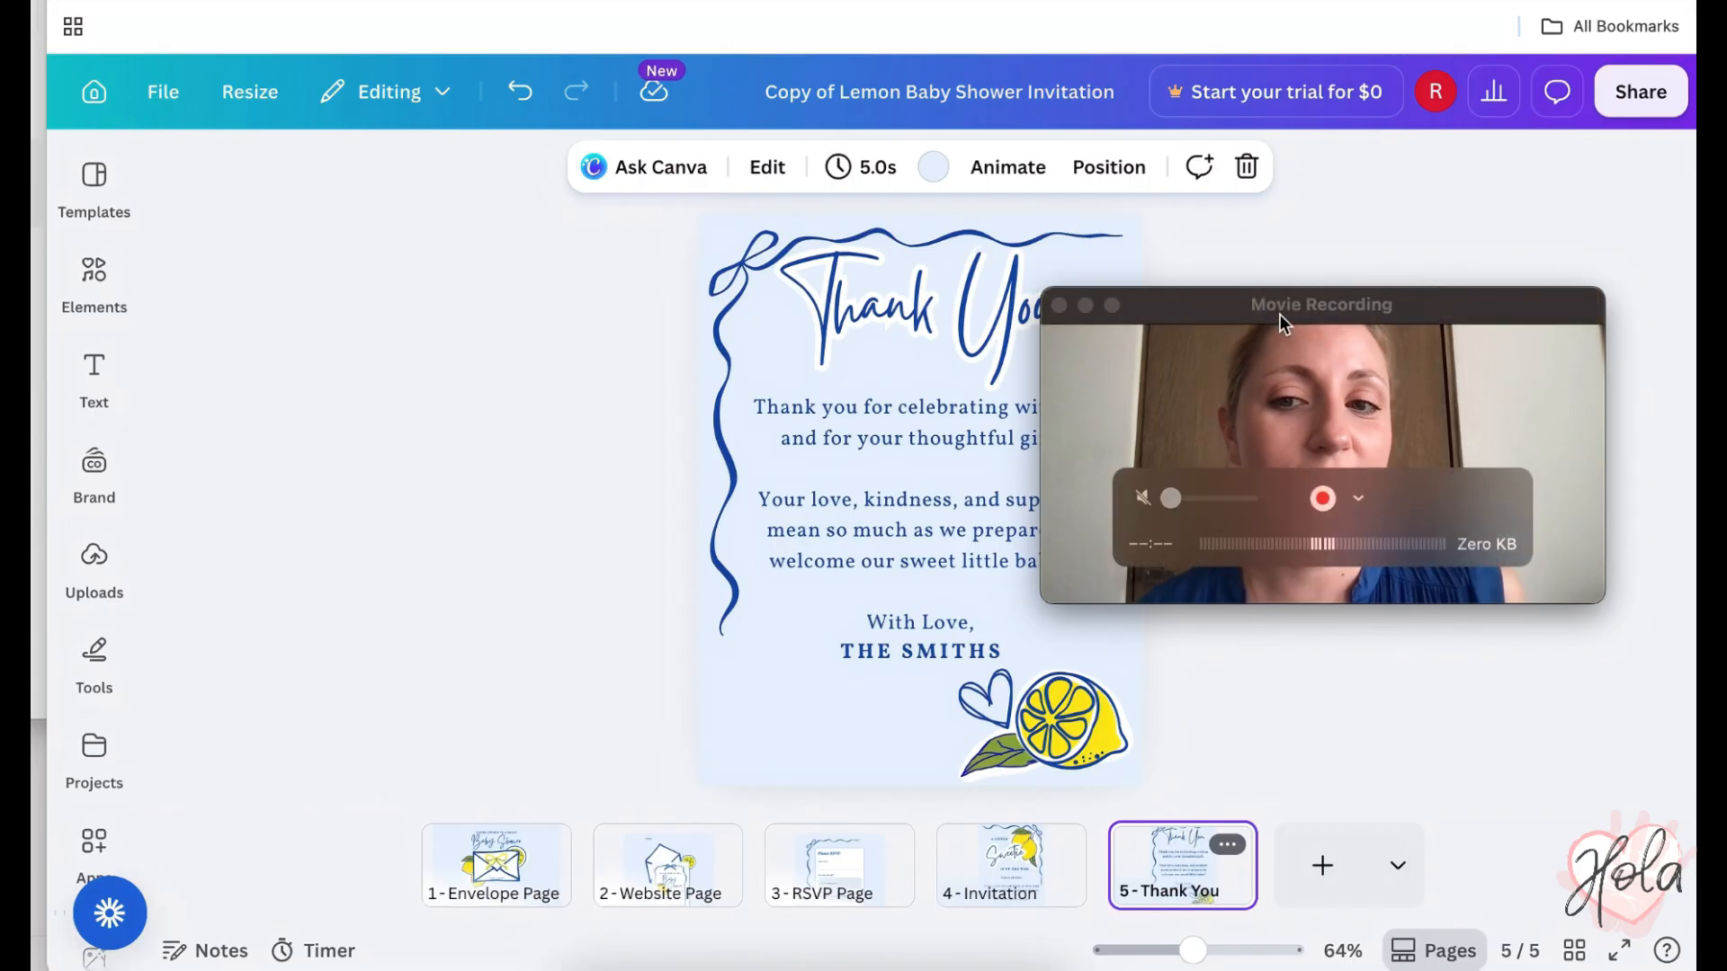
drag(1281, 310, 1334, 477)
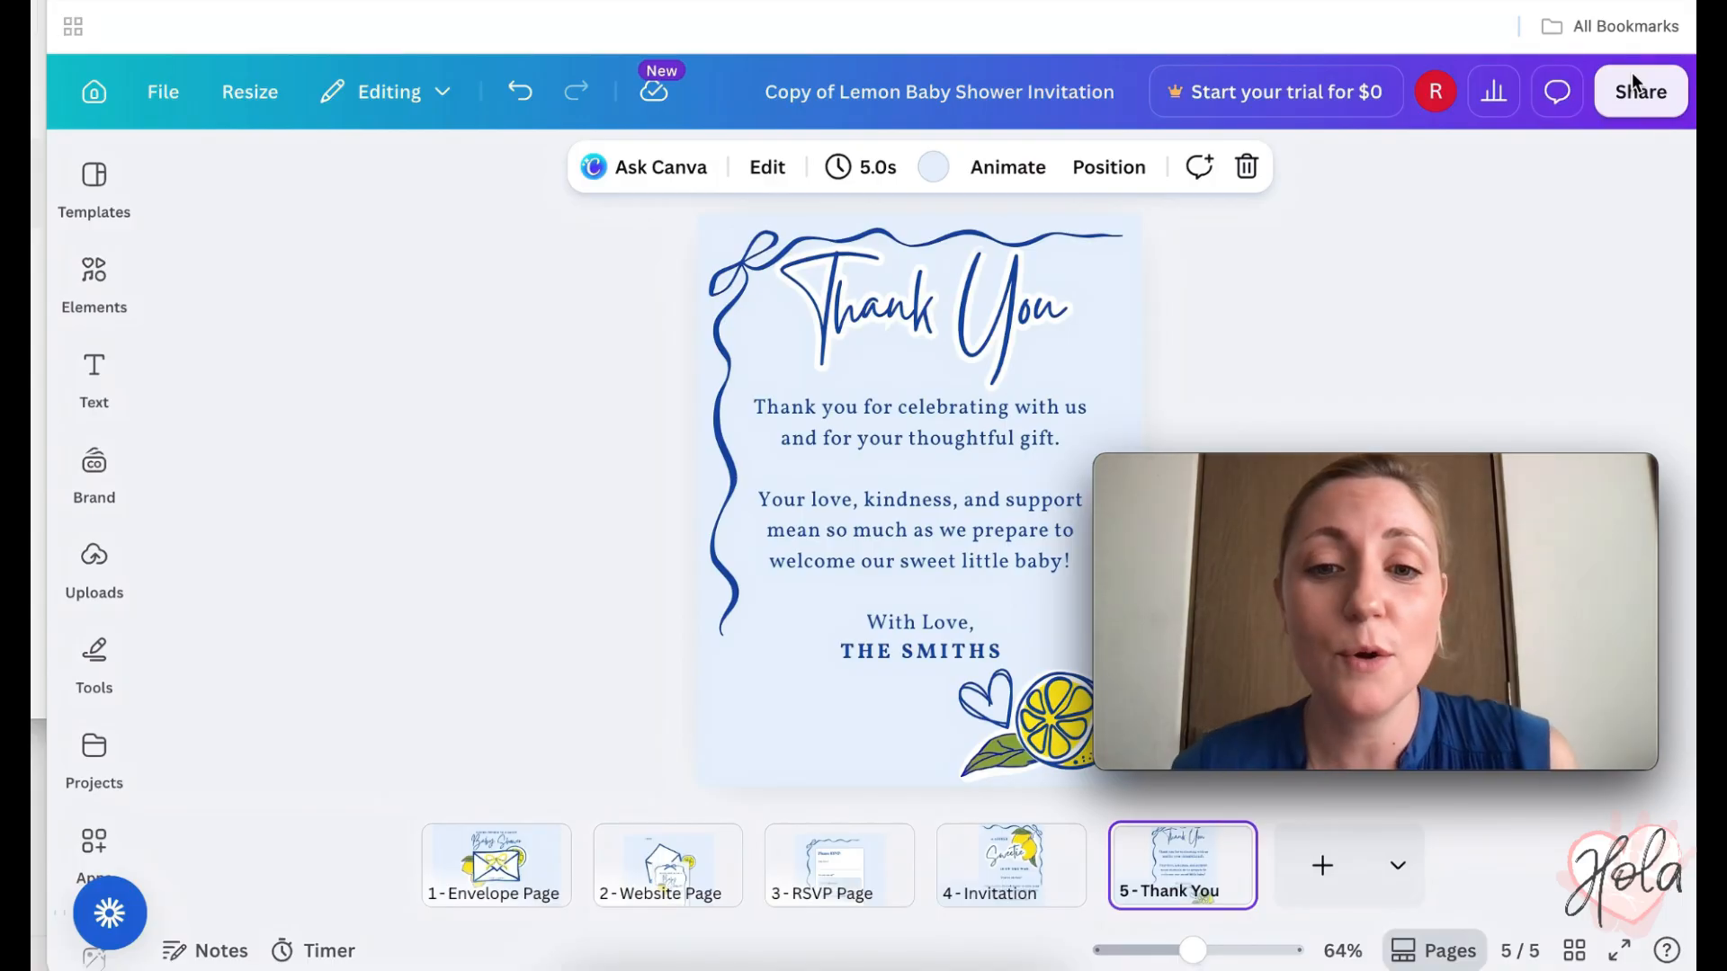
click(941, 653)
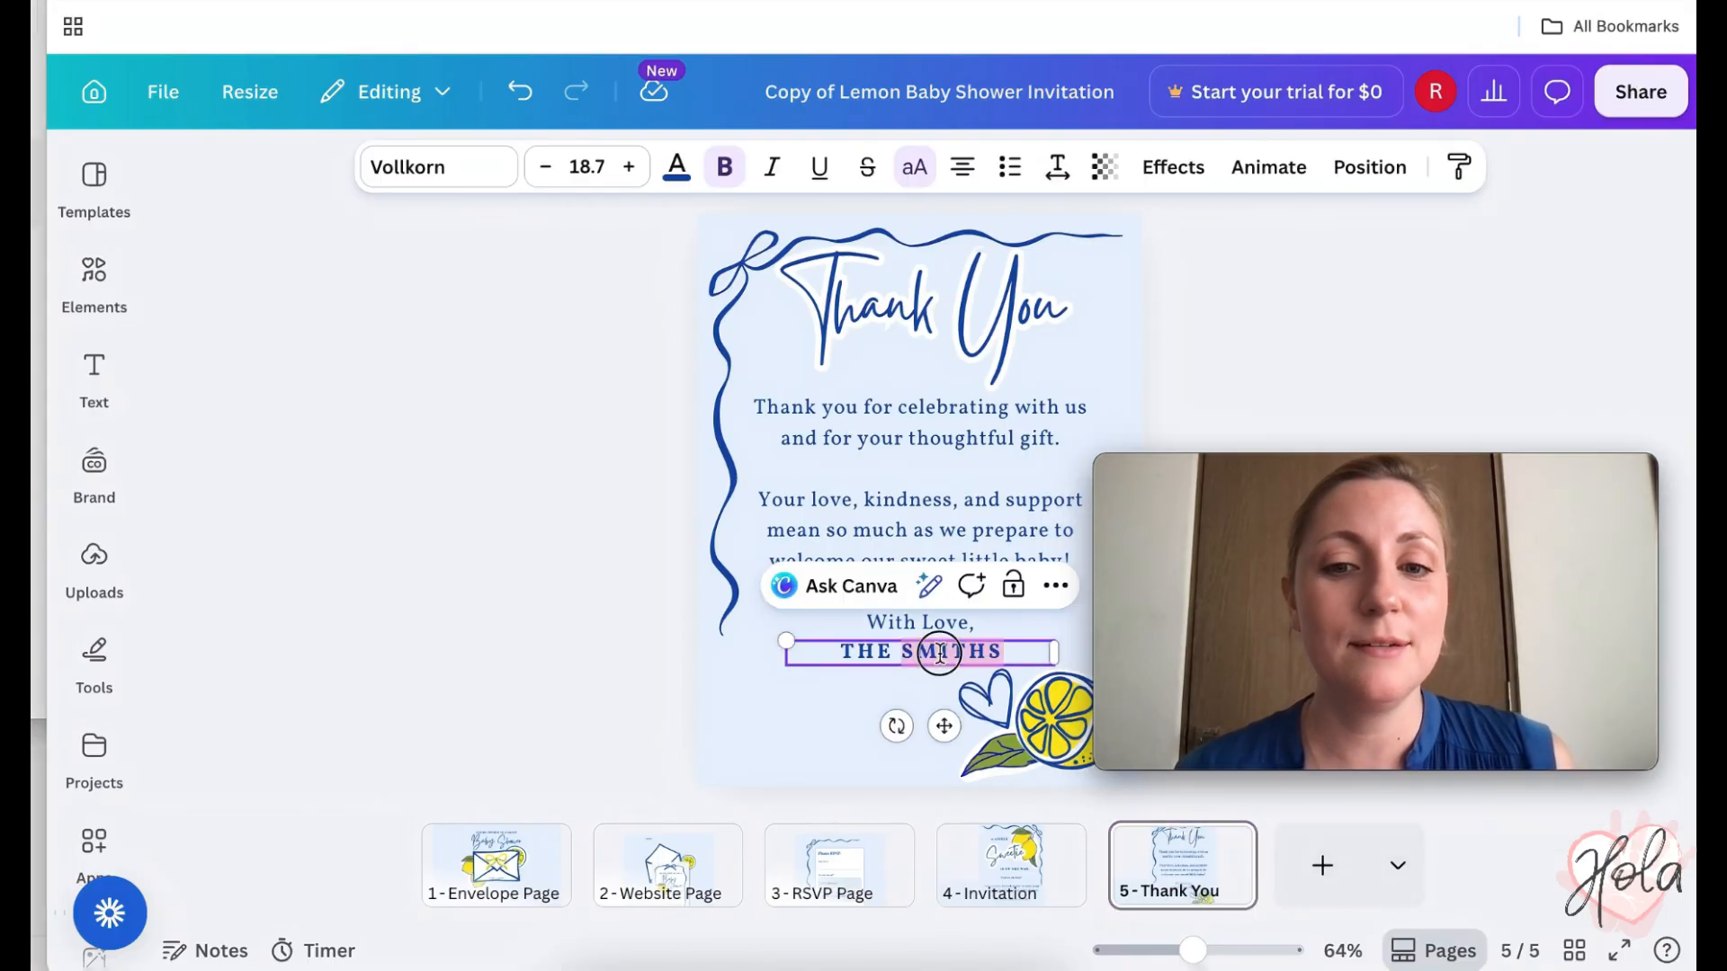
click(924, 651)
double_click(845, 654)
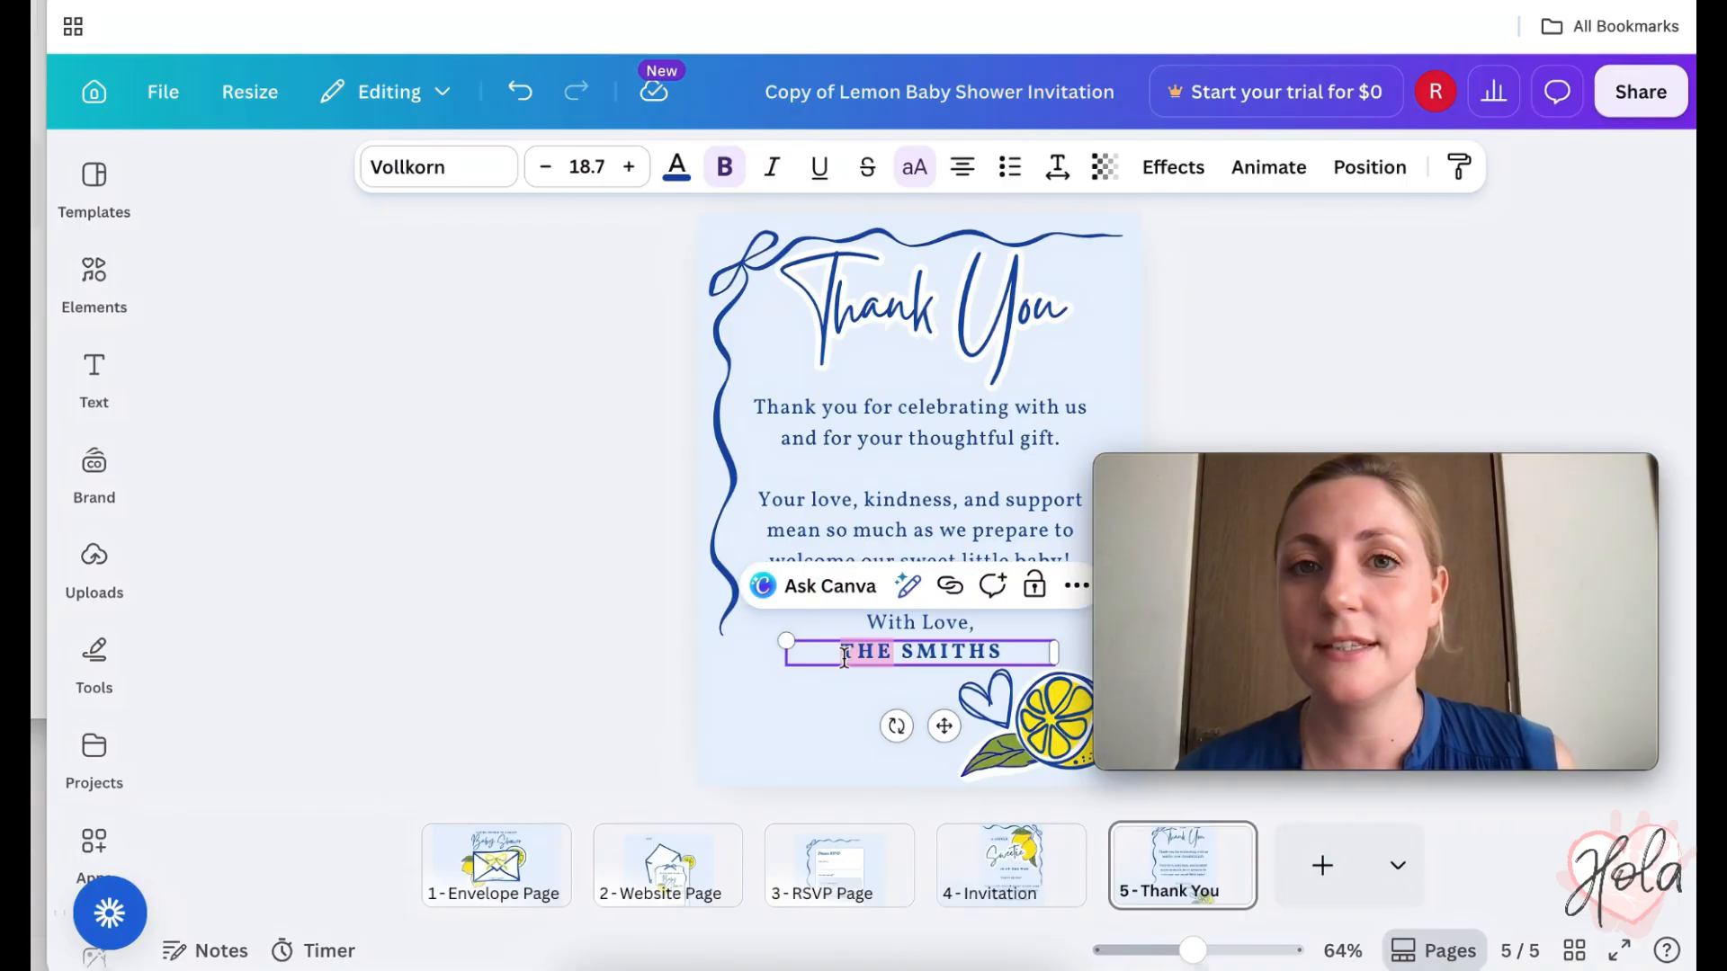
click(989, 440)
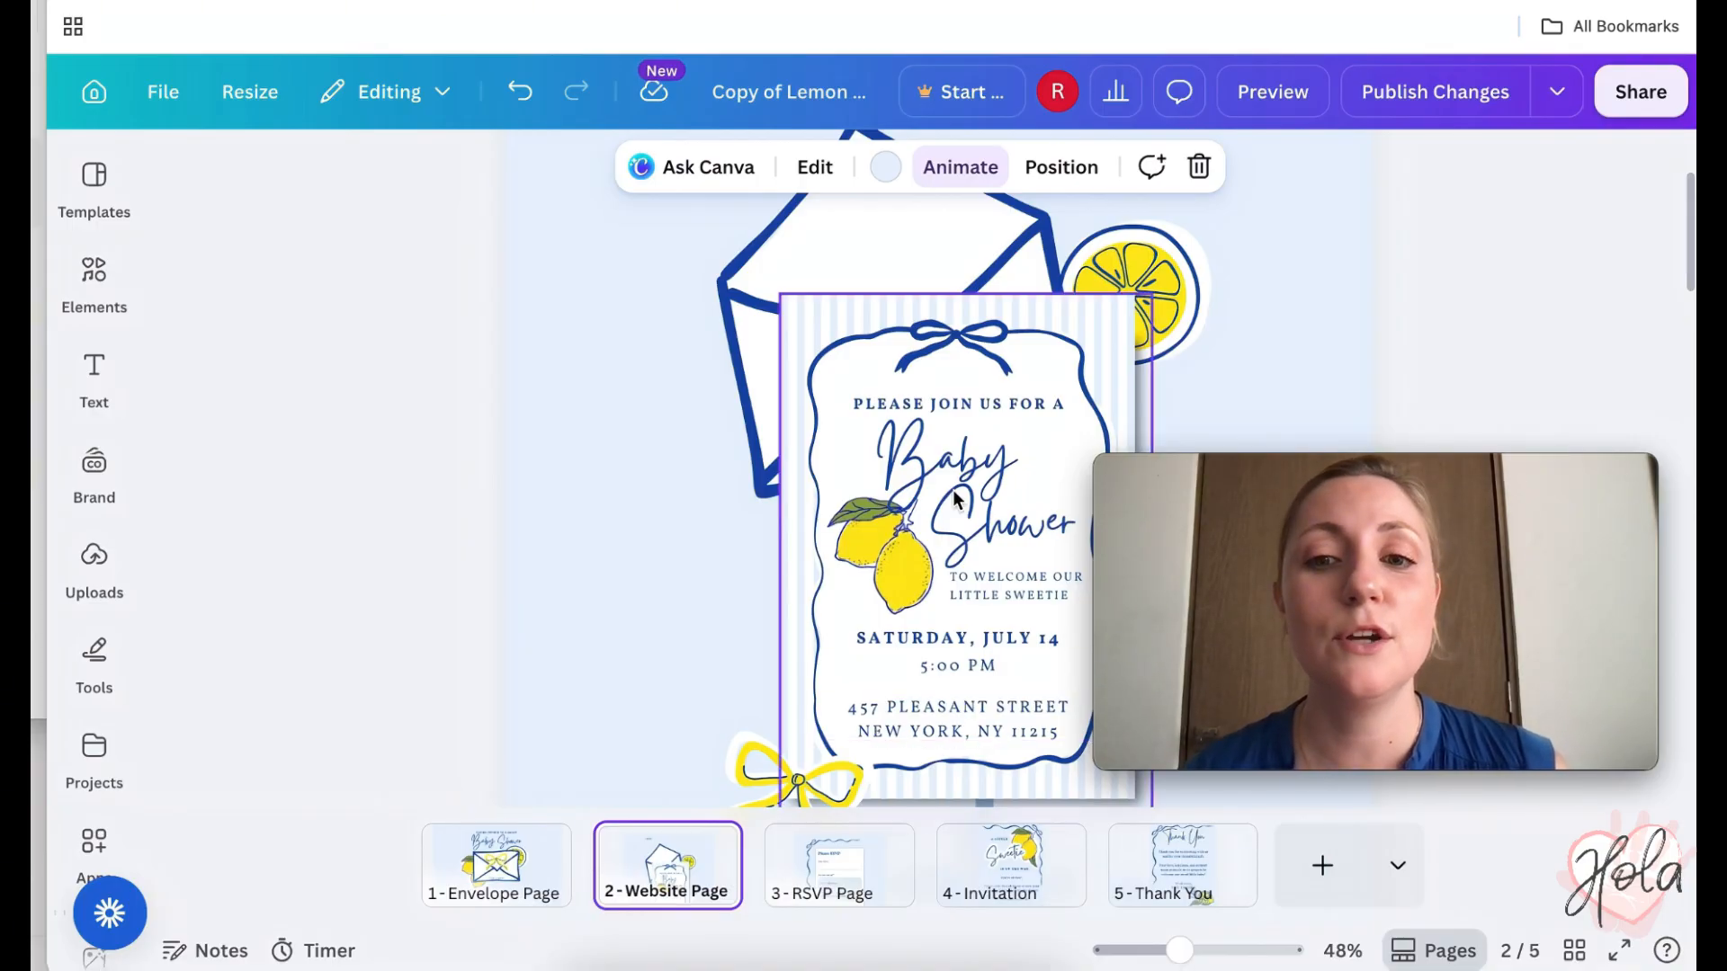
- On page 2, change the date line from SATURDAY, JULY 14 to SUNDAY, JULY 14
scroll(955, 497, down, 1)
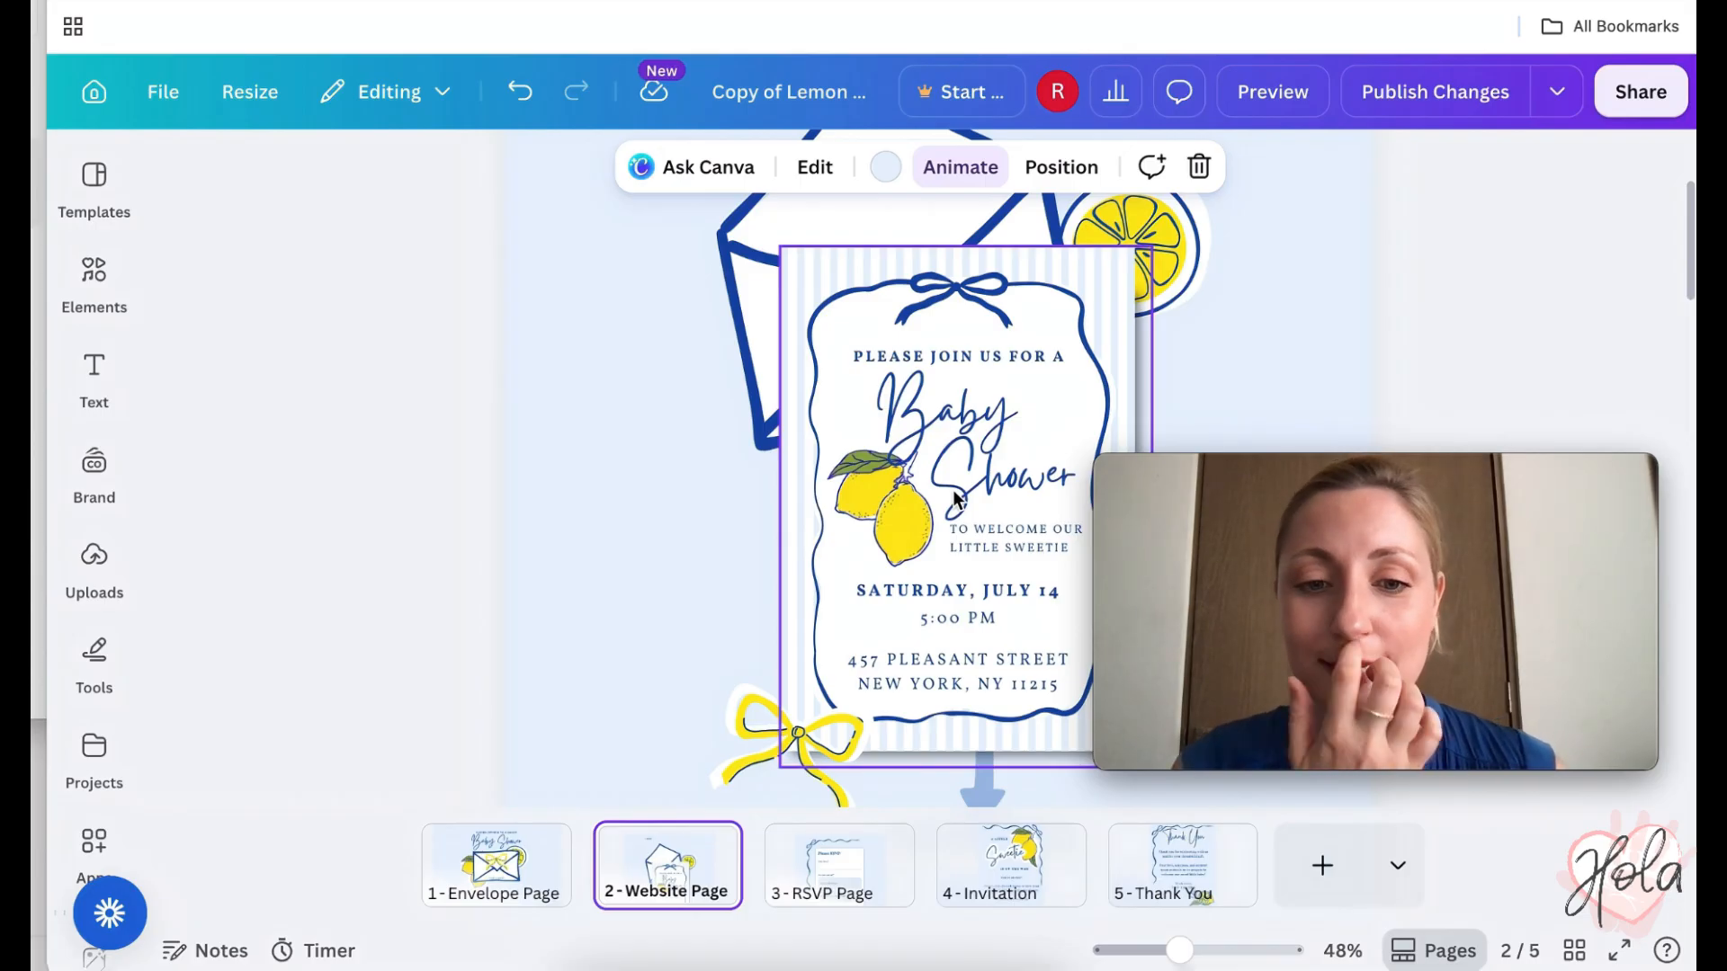
click(970, 591)
click(969, 591)
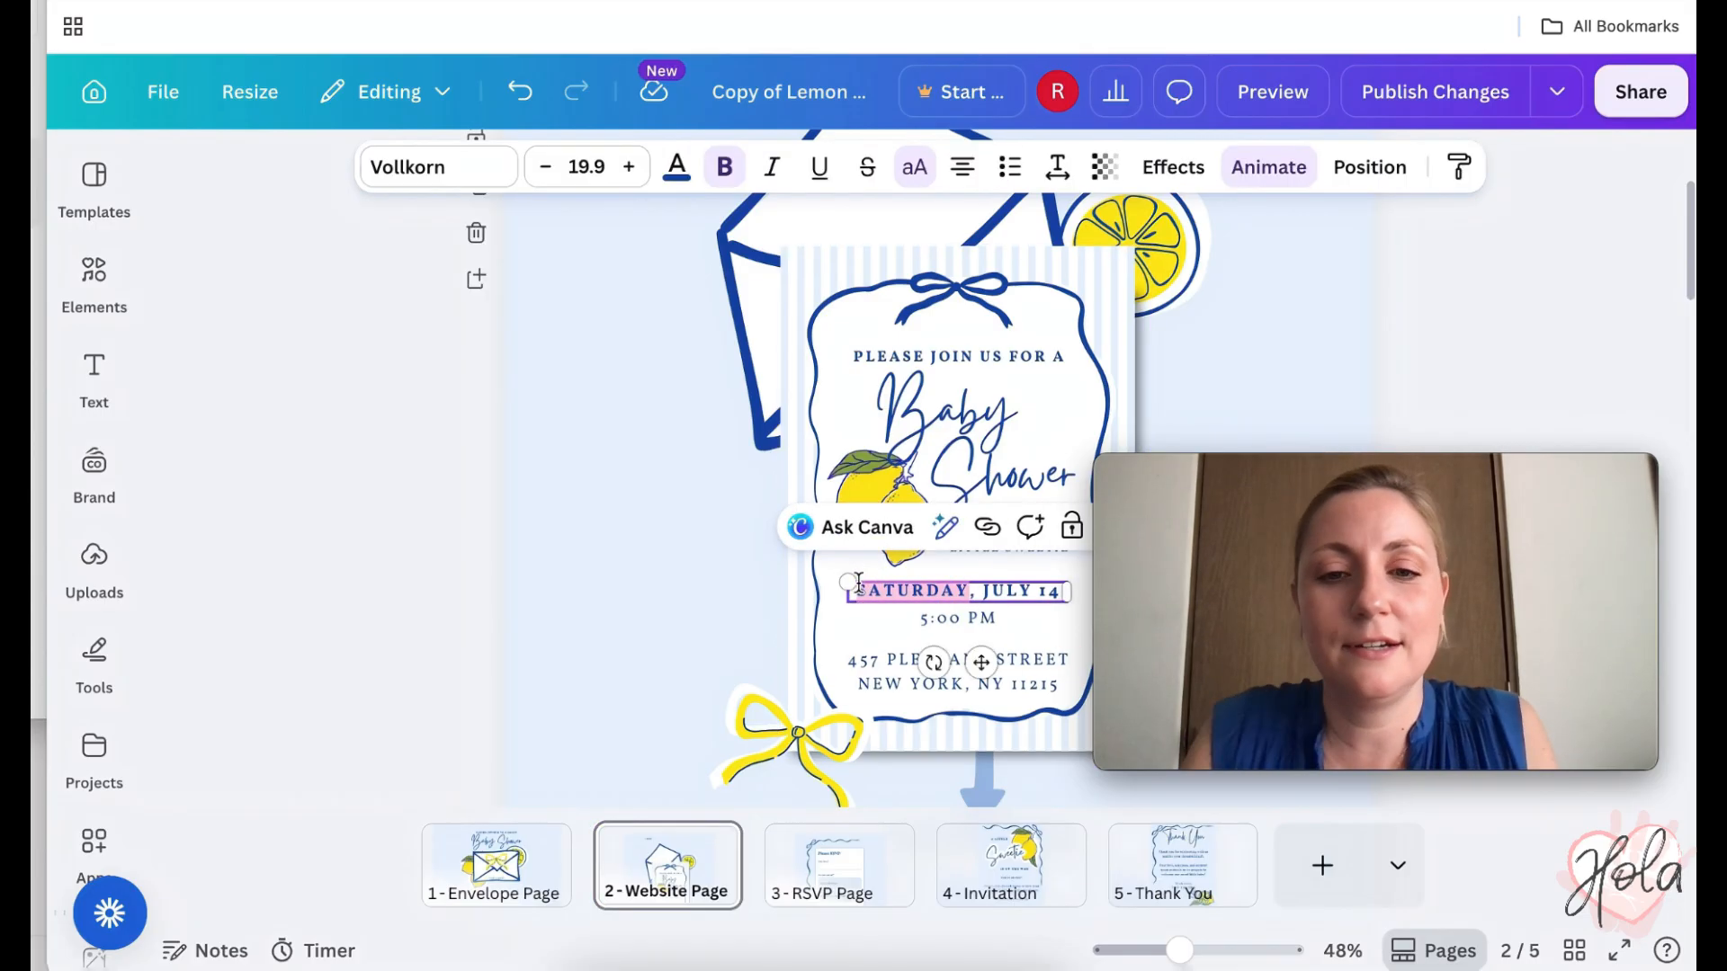
text(SUNDAY)
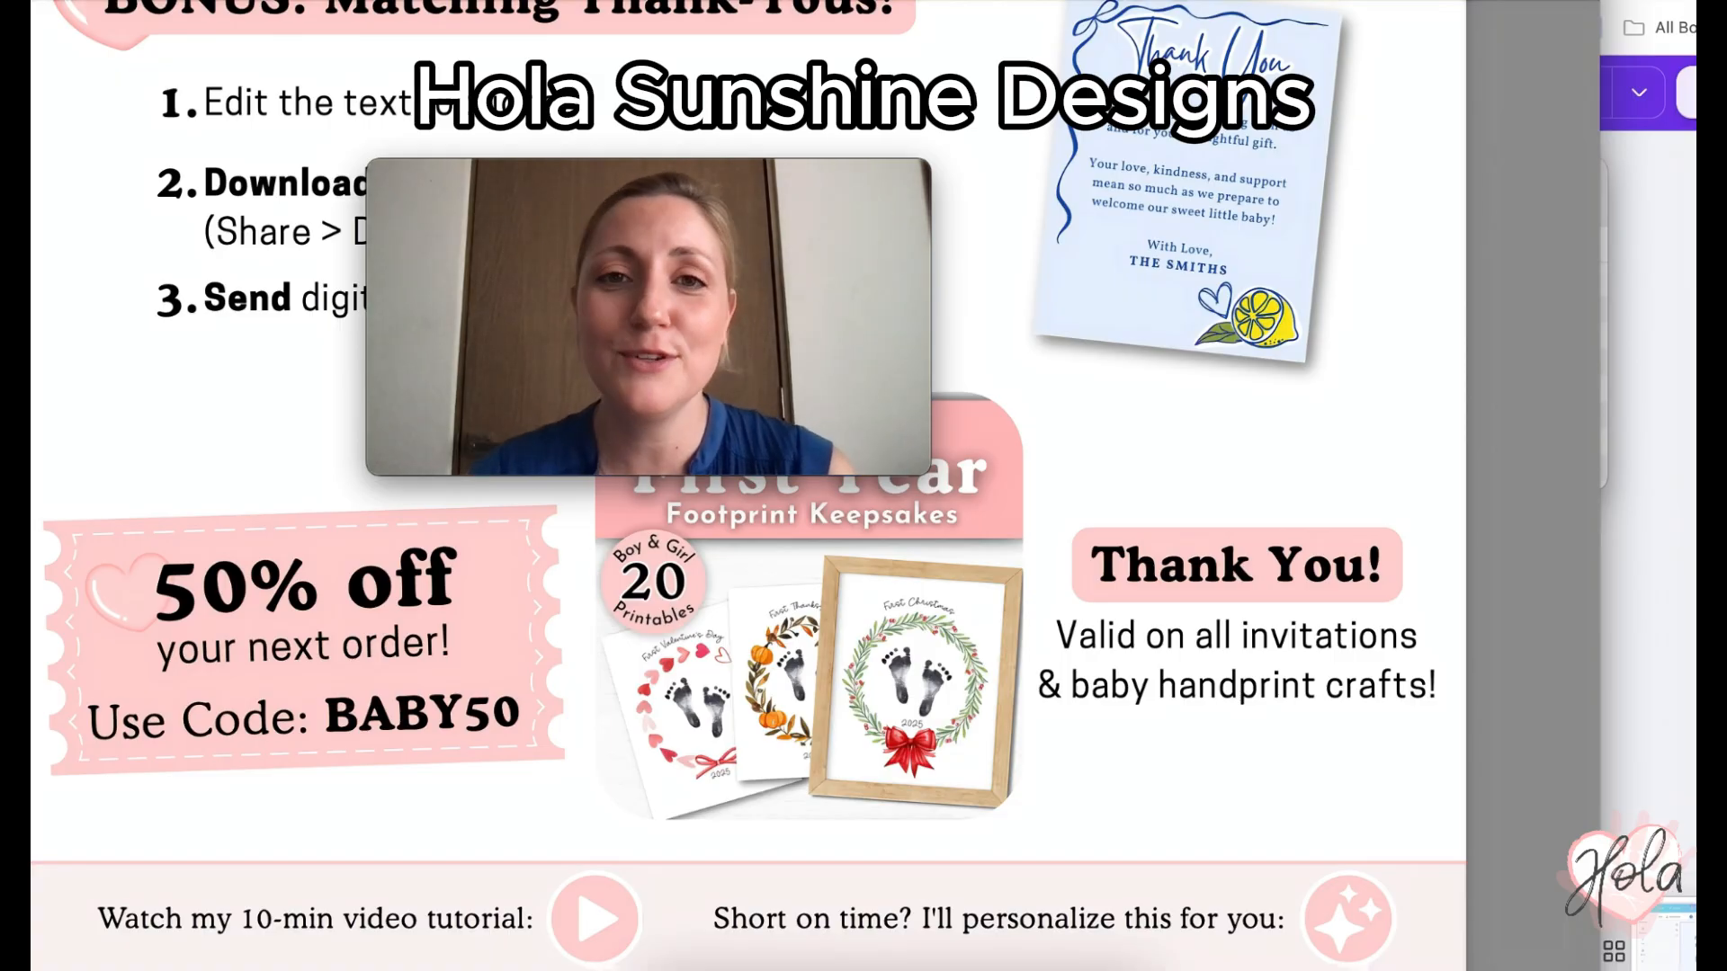
- Show the Invitation Quick-Edit Guide's Bonus: Matching Thank-Yous page in Preview
mouse_move(531, 375)
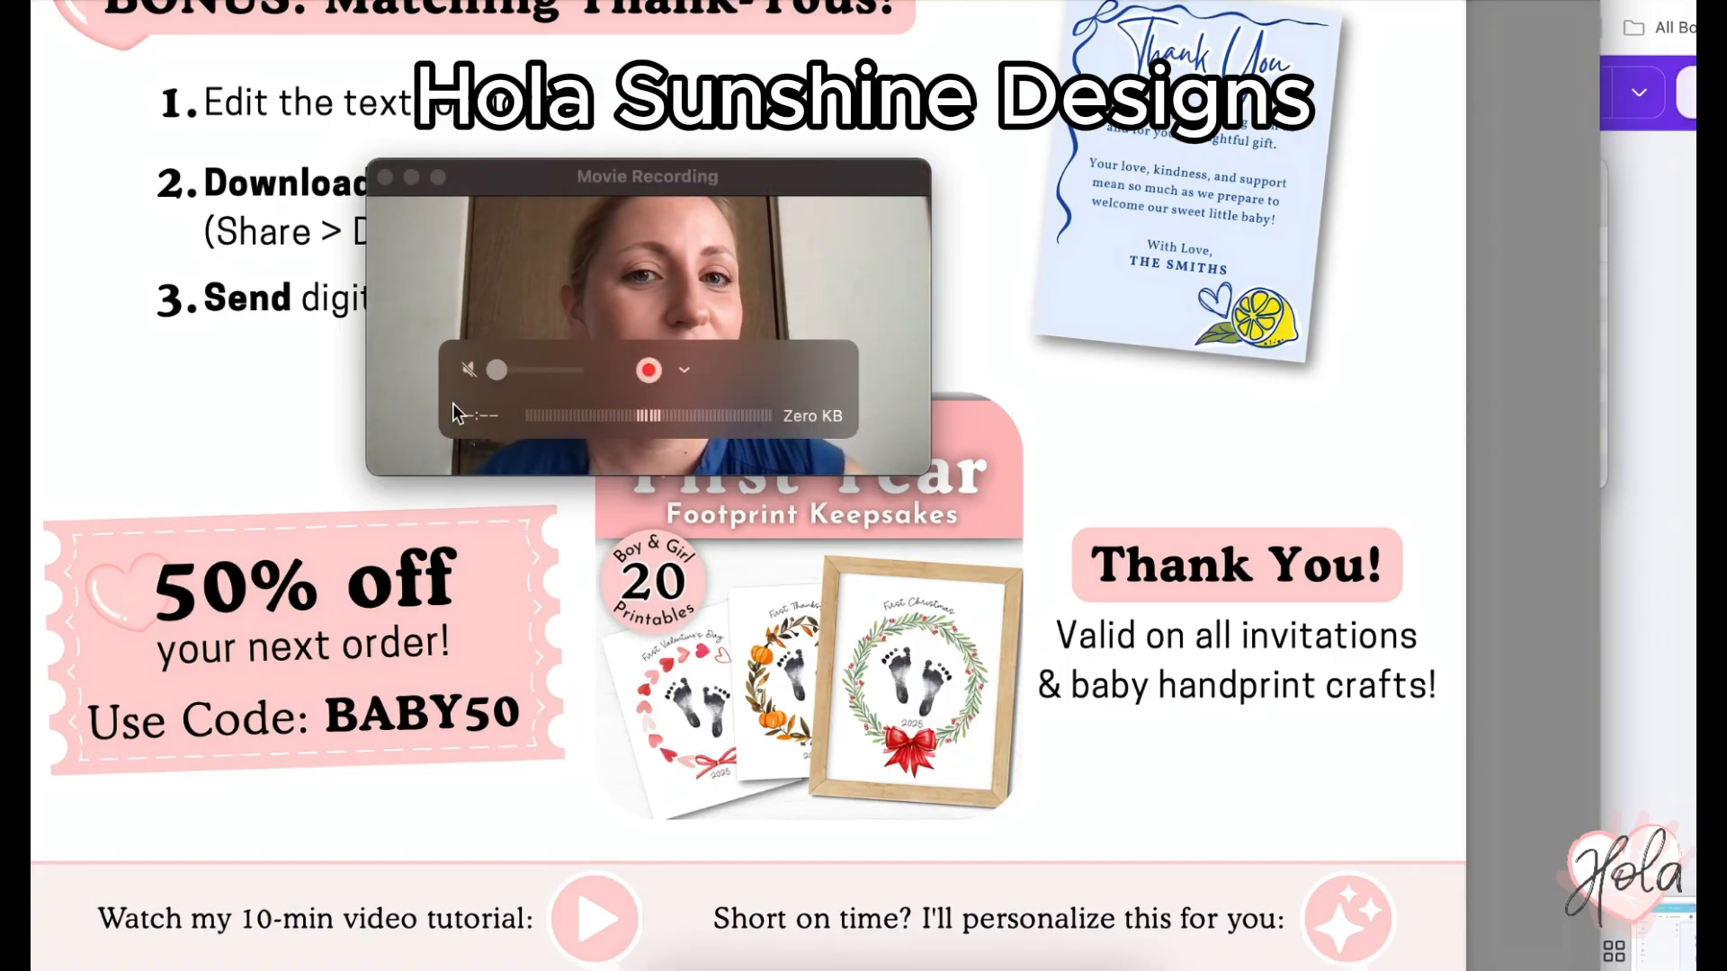